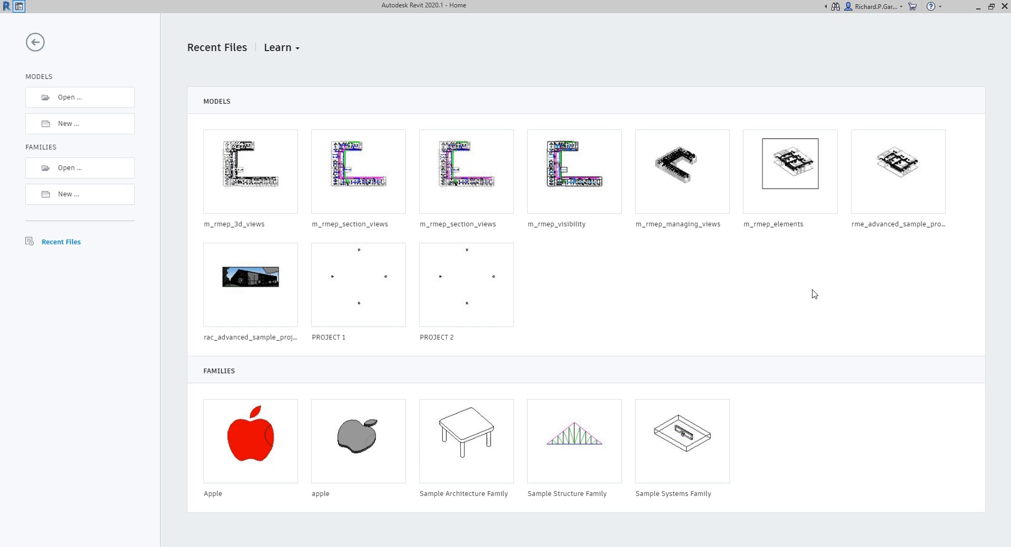
- Create a new project from the Mechanical Template and widen the Project Browser until its view names are readable
{"action": "left_click", "coordinate": [67, 128]}
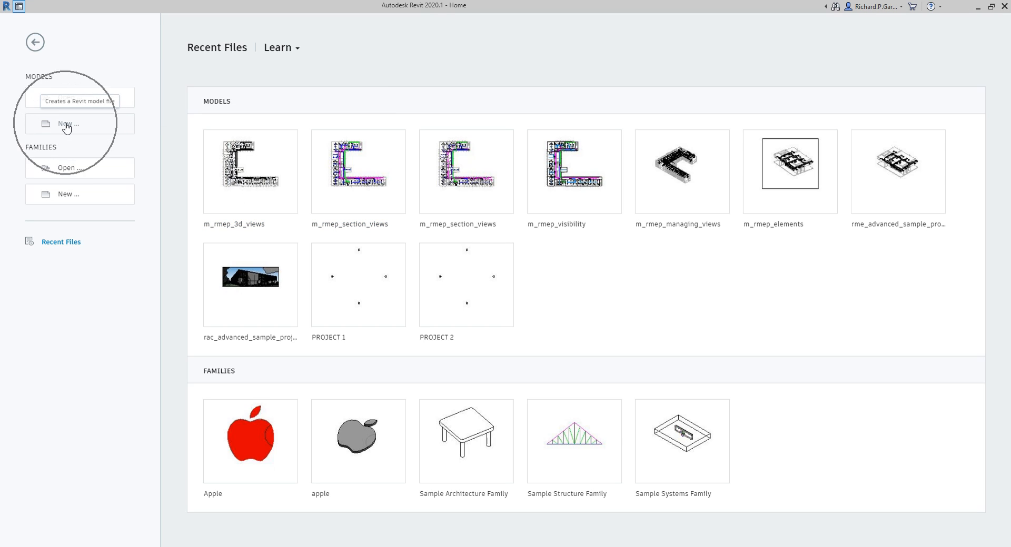
{"action": "left_click", "coordinate": [66, 127]}
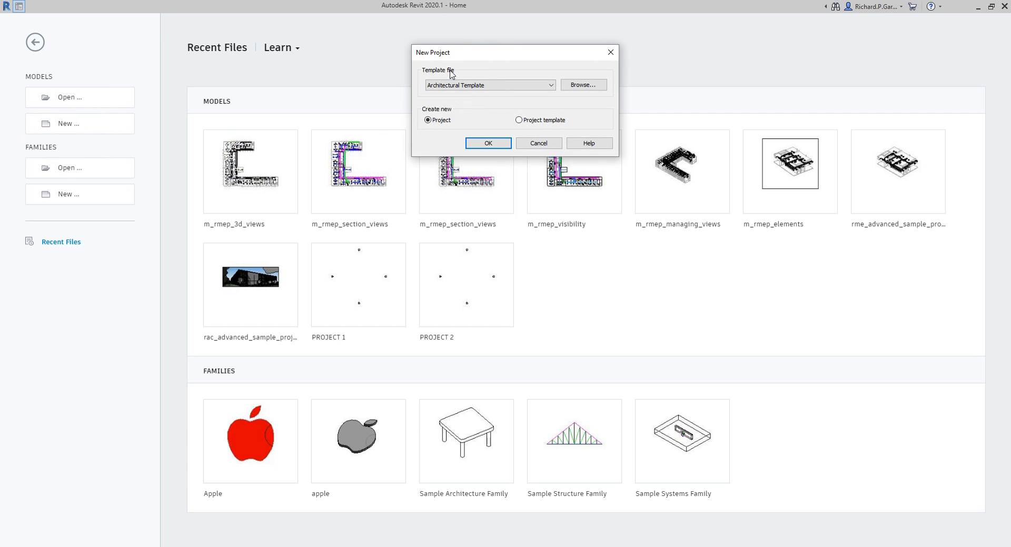
{"action": "left_click", "coordinate": [505, 89]}
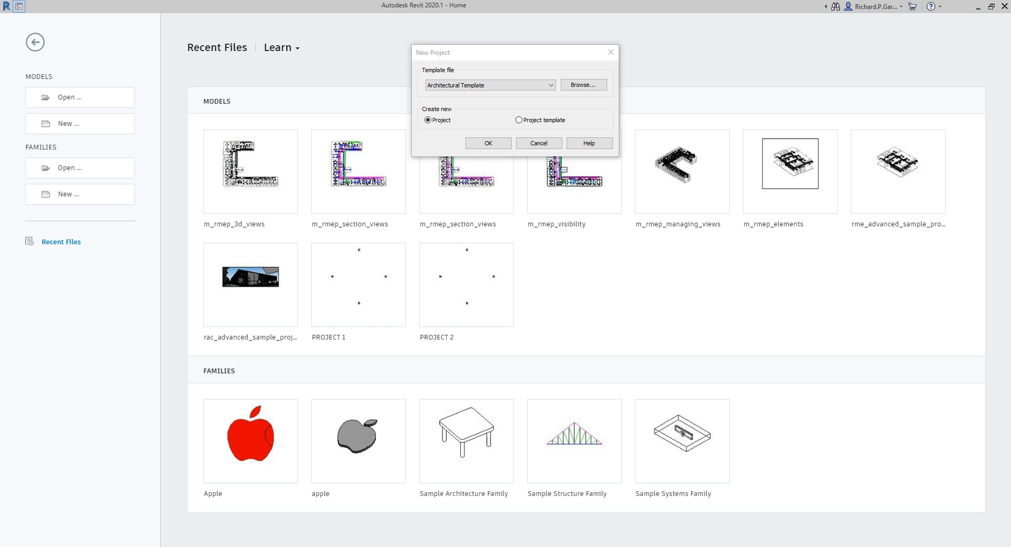
{"action": "left_click", "coordinate": [485, 86]}
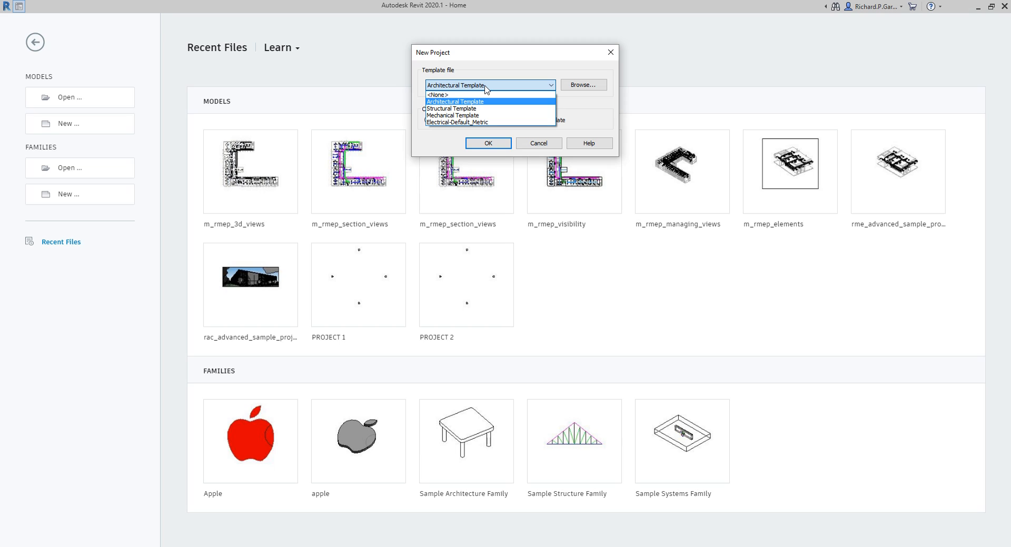
{"action": "left_click", "coordinate": [474, 117]}
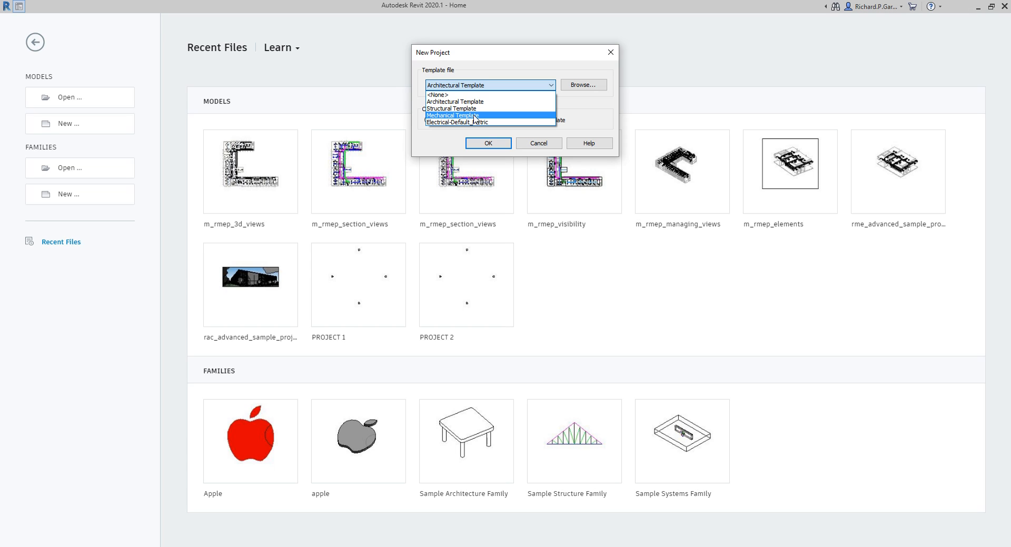
{"action": "left_click", "coordinate": [474, 115]}
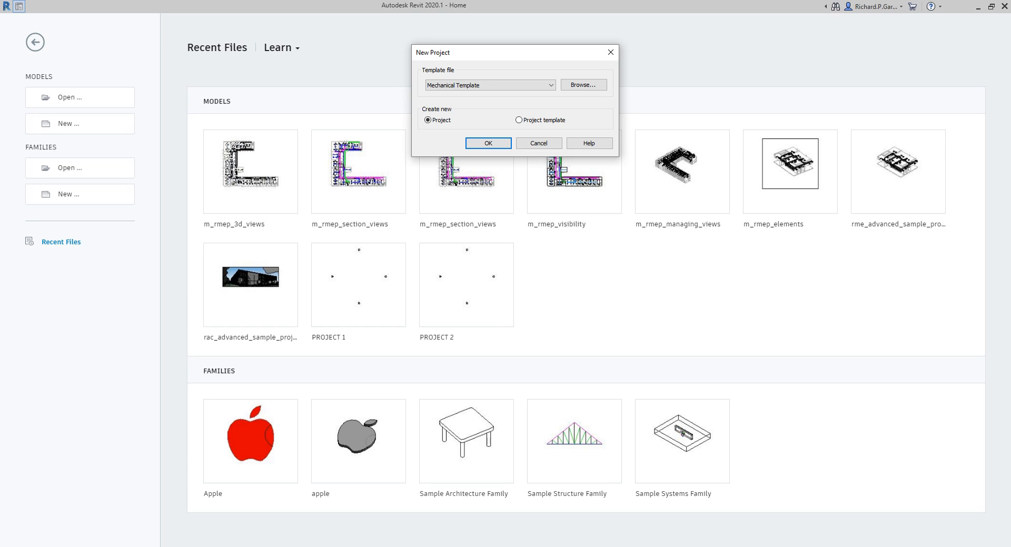
{"action": "key", "text": "Down"}
{"action": "key", "text": "Return"}
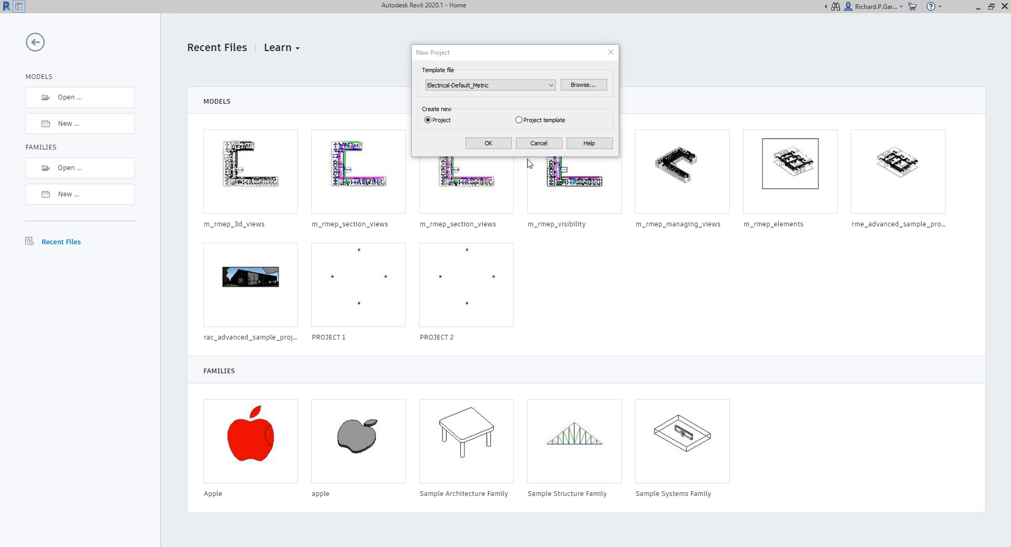
{"action": "left_click", "coordinate": [473, 86]}
{"action": "left_click", "coordinate": [456, 115]}
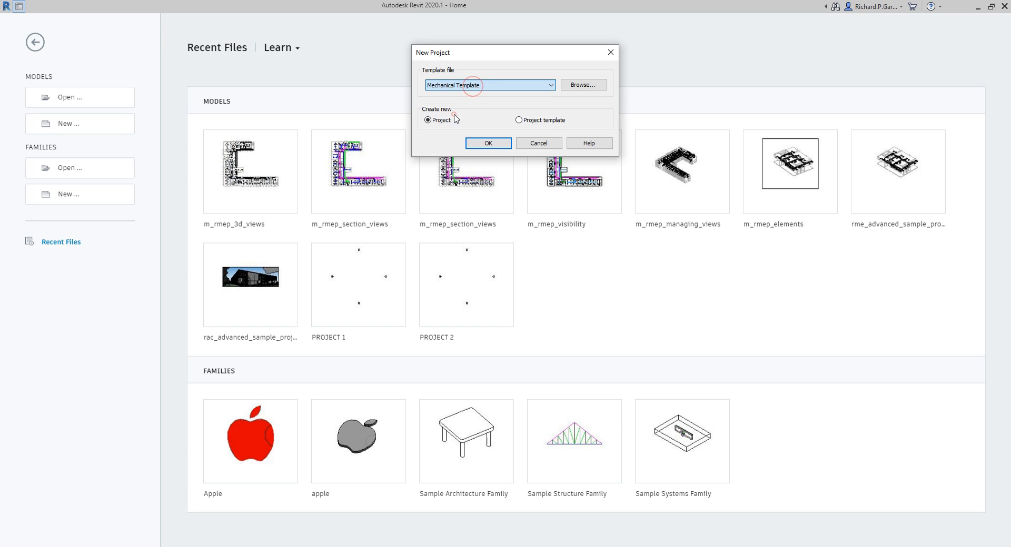
{"action": "left_click", "coordinate": [487, 143]}
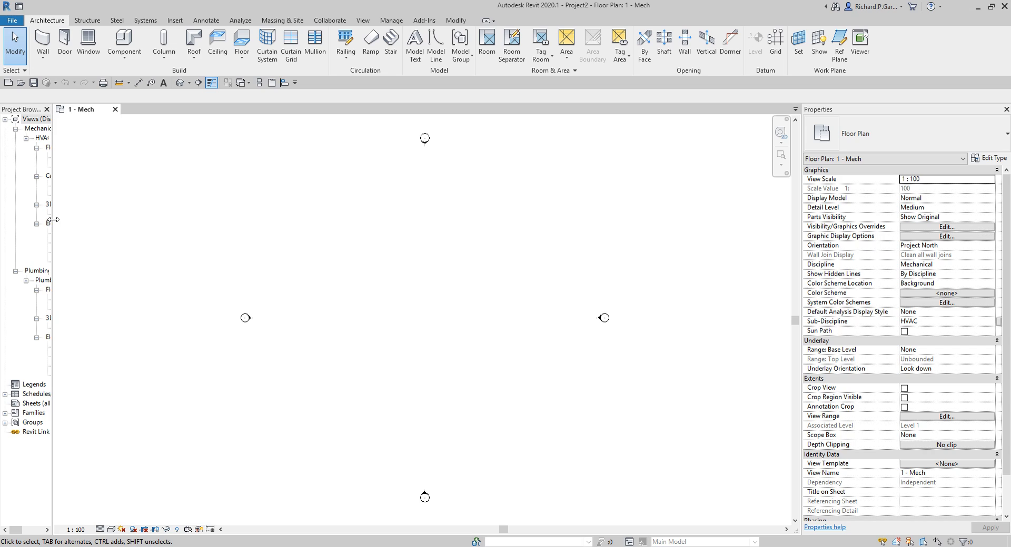
{"action": "left_click_drag", "start_coordinate": [88, 215], "coordinate": [149, 216]}
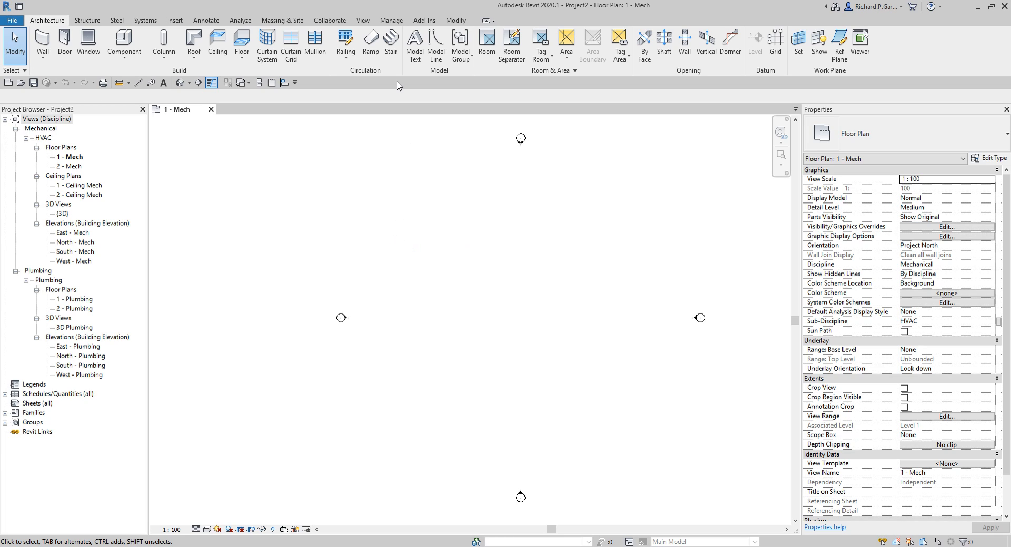
- Review the full list of view templates available in the project, closing the View Templates manager without changes
{"action": "left_click", "coordinate": [362, 21]}
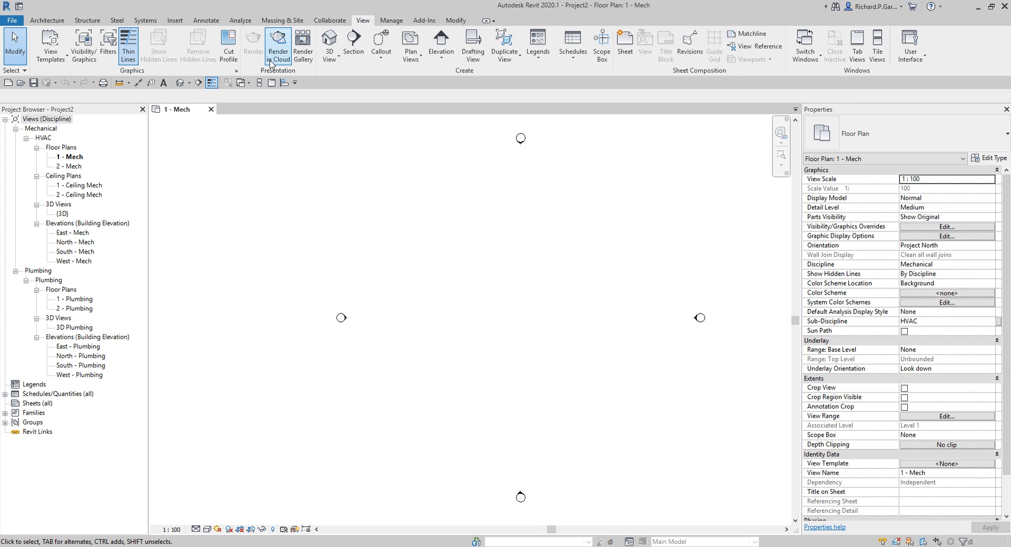
{"action": "left_click", "coordinate": [54, 61]}
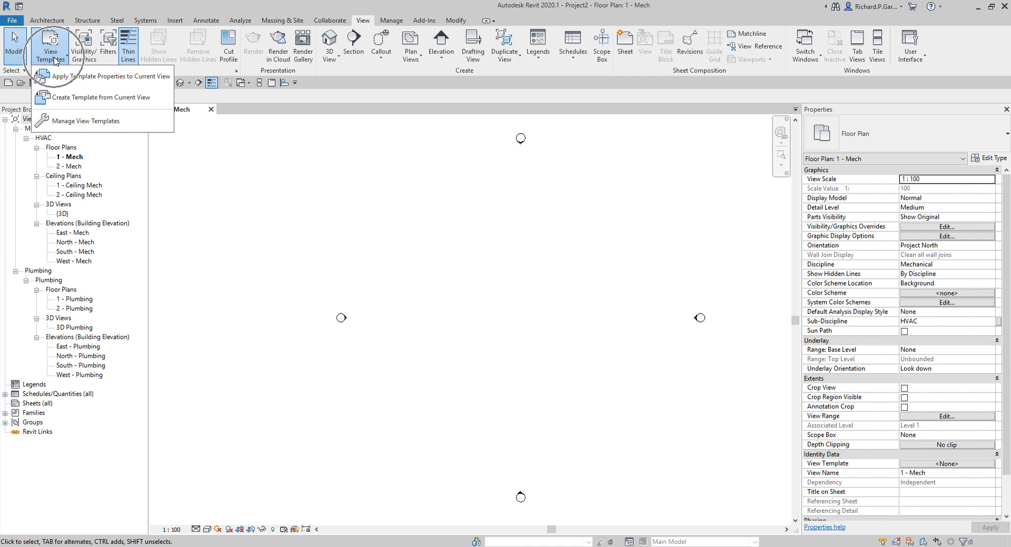
{"action": "left_click", "coordinate": [100, 123]}
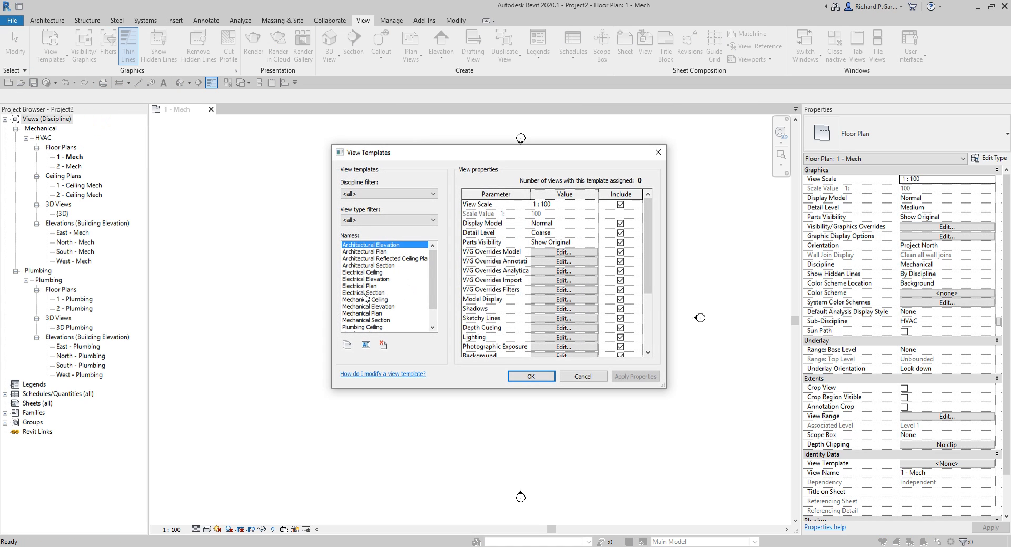
{"action": "left_click_drag", "start_coordinate": [432, 269], "coordinate": [430, 289]}
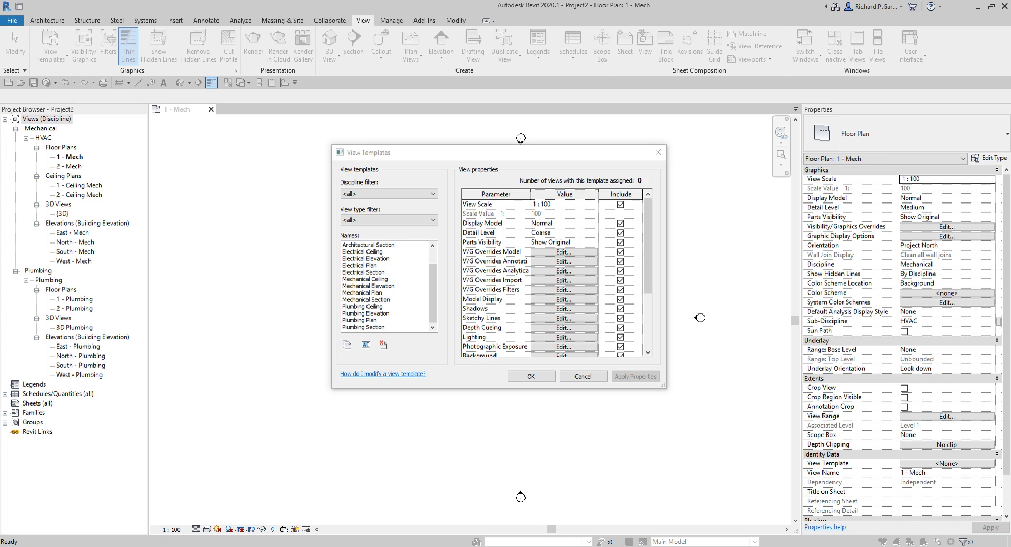
{"action": "left_click", "coordinate": [519, 154]}
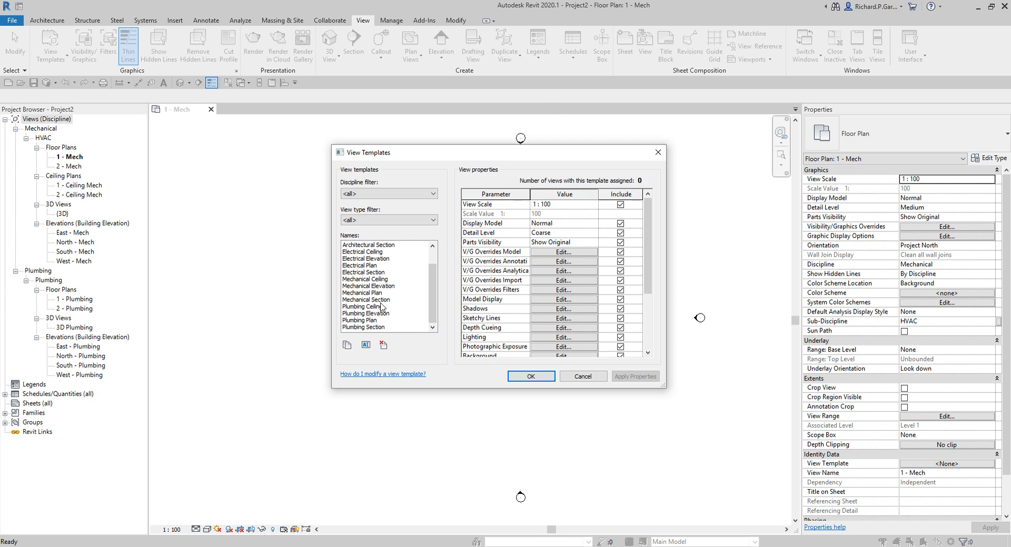
{"action": "left_click", "coordinate": [657, 154]}
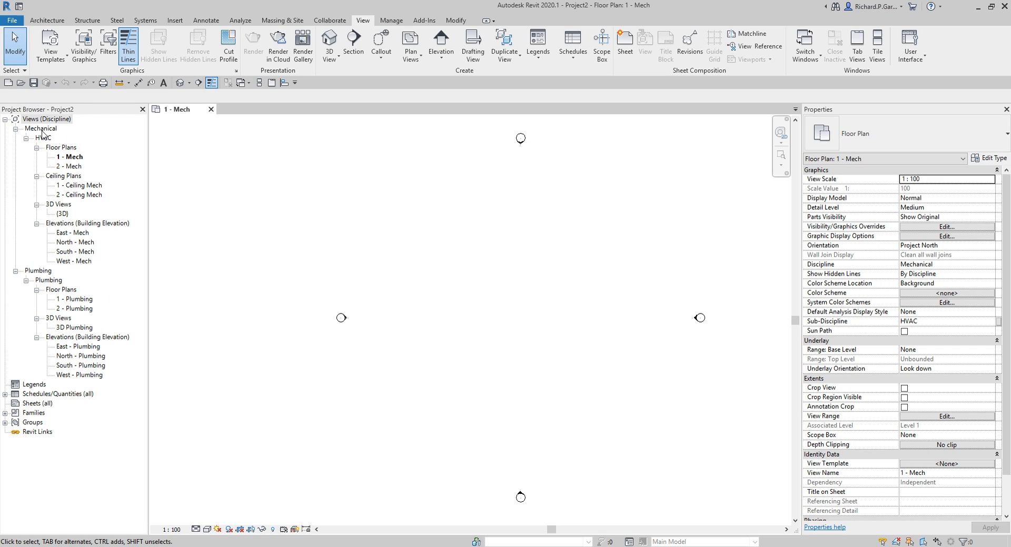
- Inspect the HVAC and Plumbing sub-discipline groups of views in the Project Browser
{"action": "key", "text": "ctrl"}
{"action": "key", "text": "ctrl"}
{"action": "key", "text": "ctrl"}
{"action": "left_click", "coordinate": [44, 138]}
{"action": "key", "text": "ctrl"}
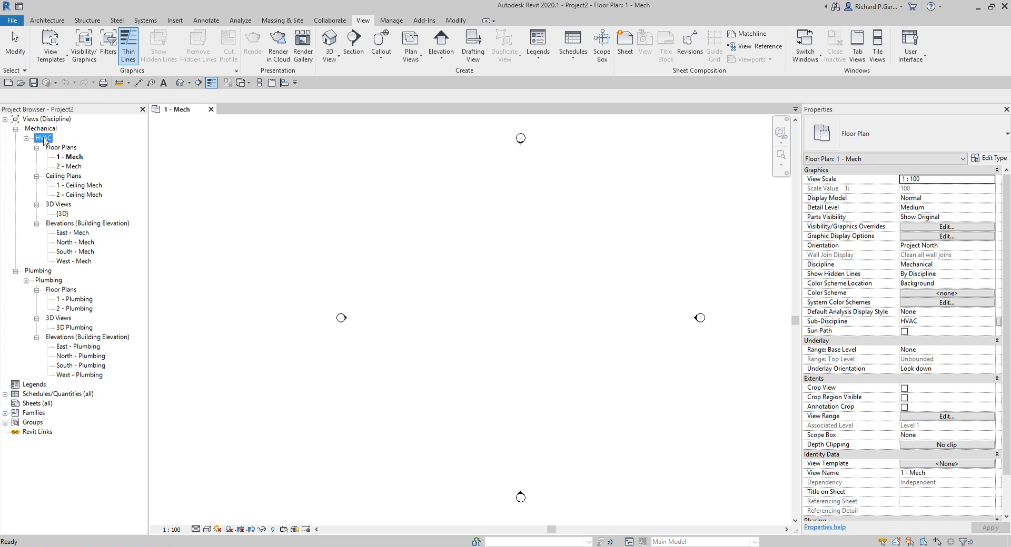
{"action": "key", "text": "ctrl"}
{"action": "left_click", "coordinate": [55, 280]}
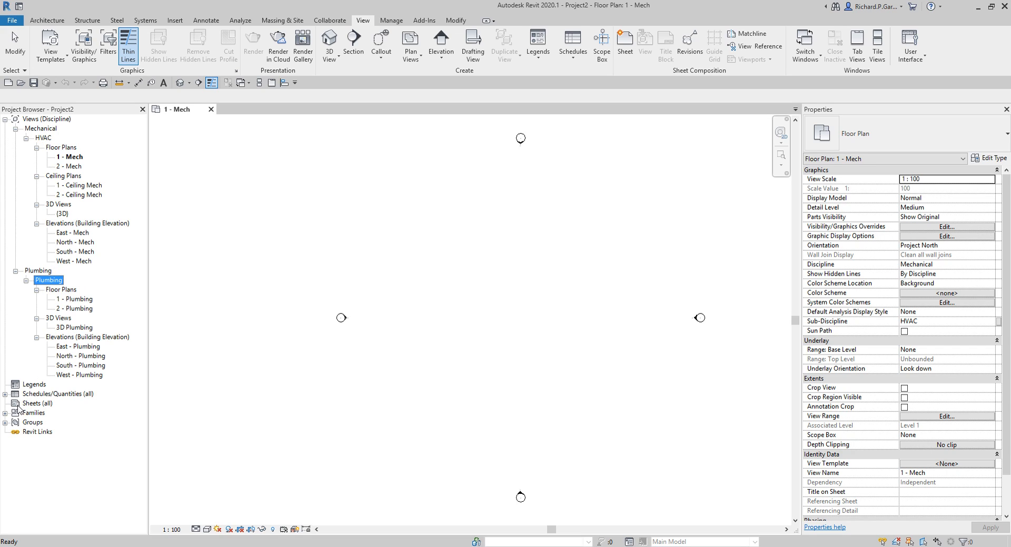
- Expand the project's schedules and open the Space Outdoor Air Schedule
{"action": "left_click", "coordinate": [5, 394]}
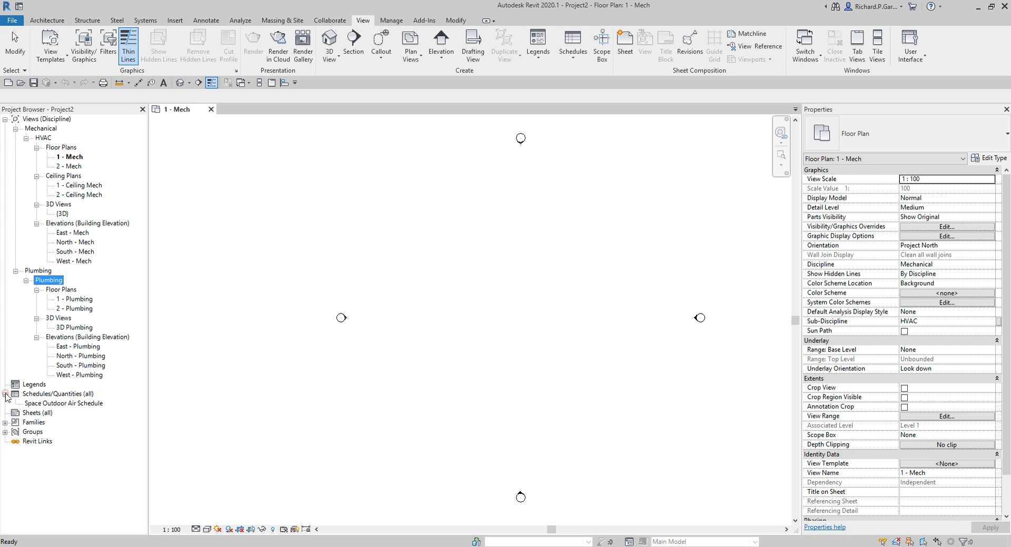
{"action": "left_click", "coordinate": [46, 404]}
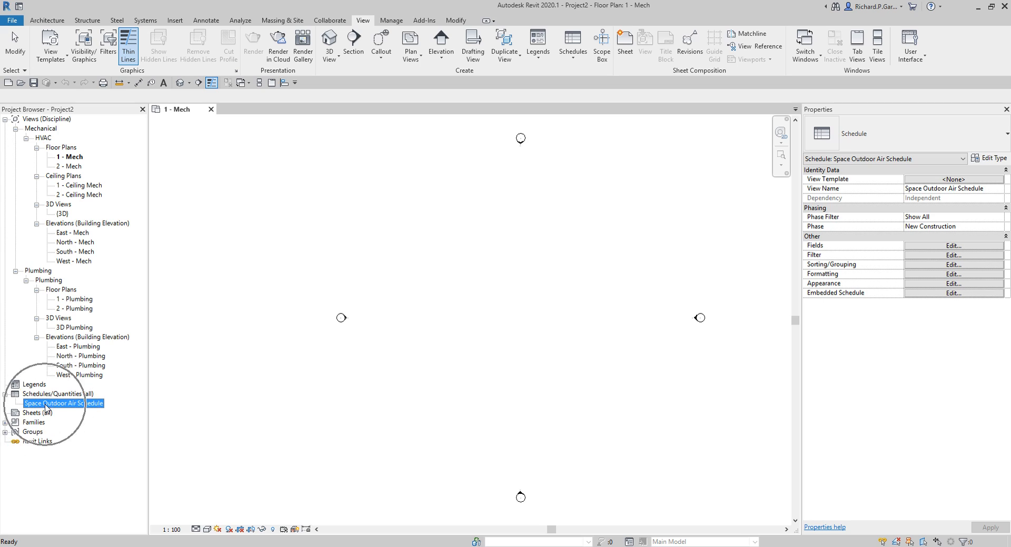
{"action": "key", "text": "ctrl"}
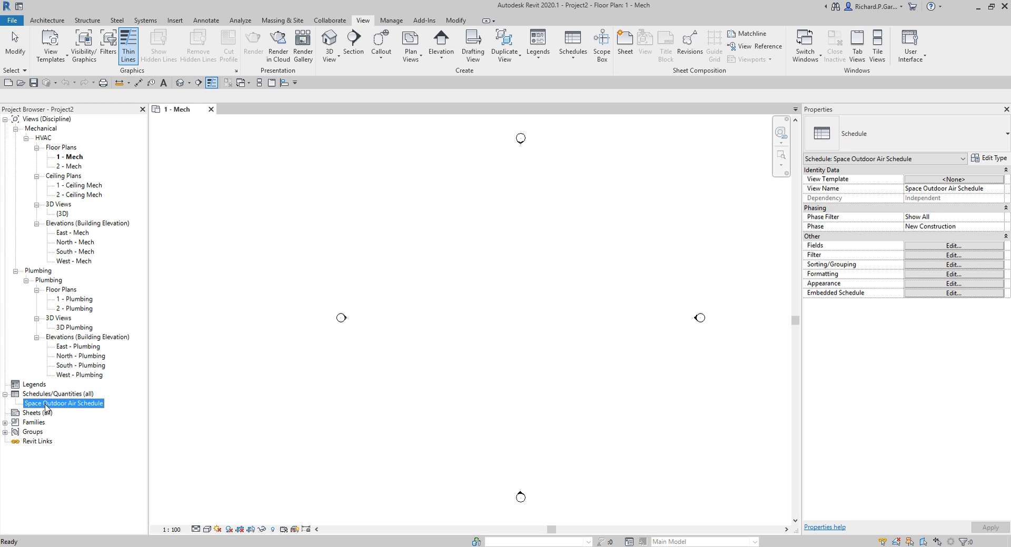
{"action": "double_click", "coordinate": [45, 404]}
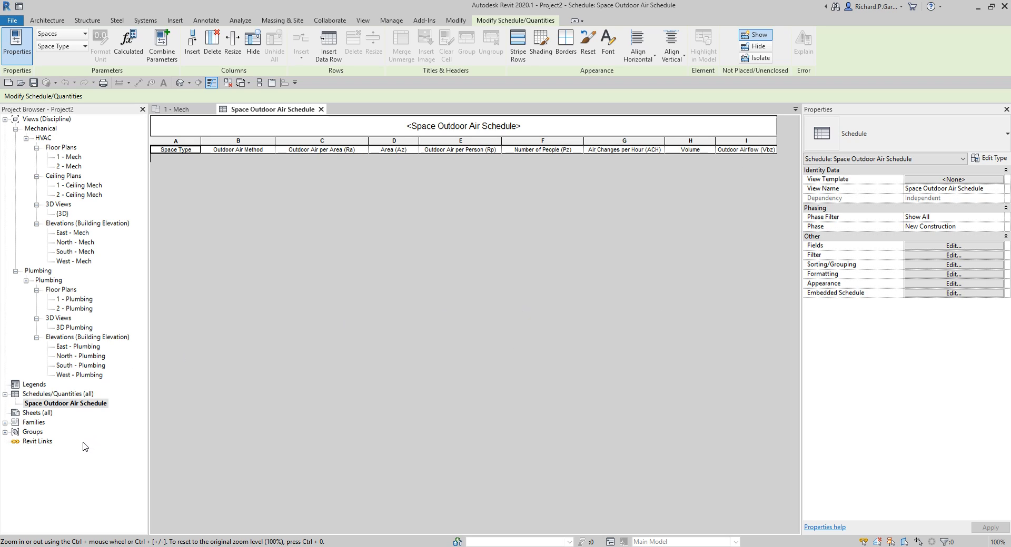
- Expand the loaded families and examine each Air Terminals family, from M_Exhaust Grill to the M_Supply Grille types
{"action": "left_click", "coordinate": [8, 424]}
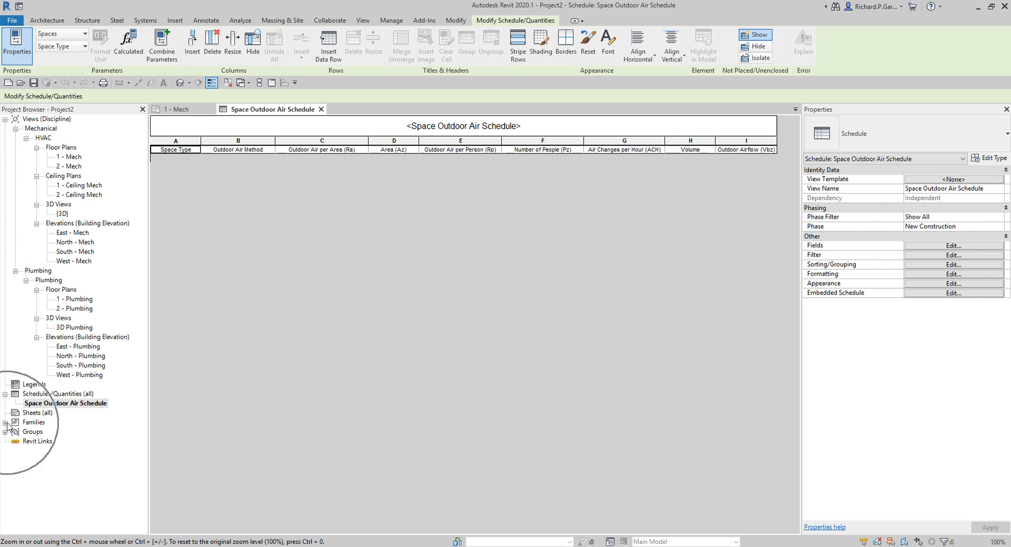
{"action": "left_click", "coordinate": [8, 424]}
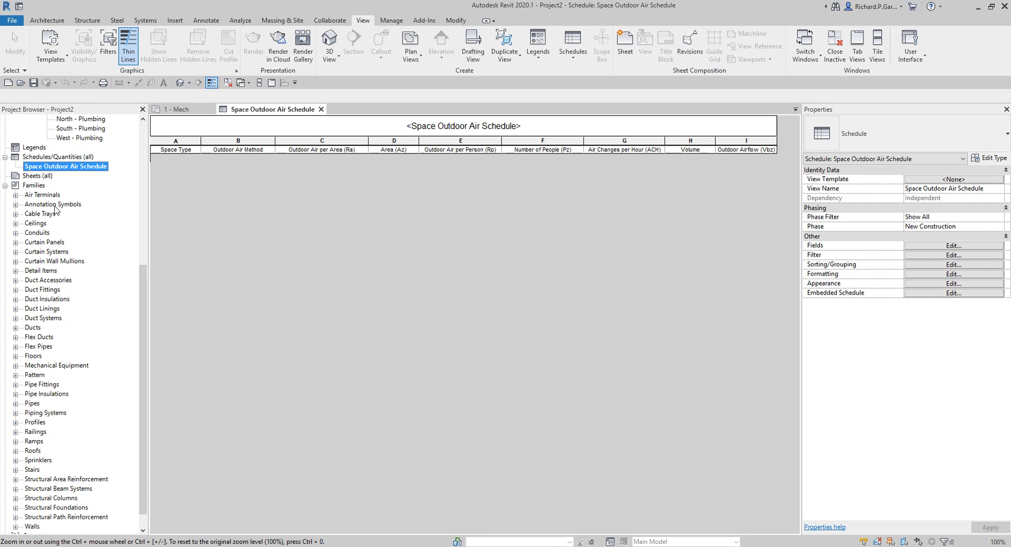
{"action": "left_click", "coordinate": [15, 195]}
{"action": "left_click", "coordinate": [53, 207]}
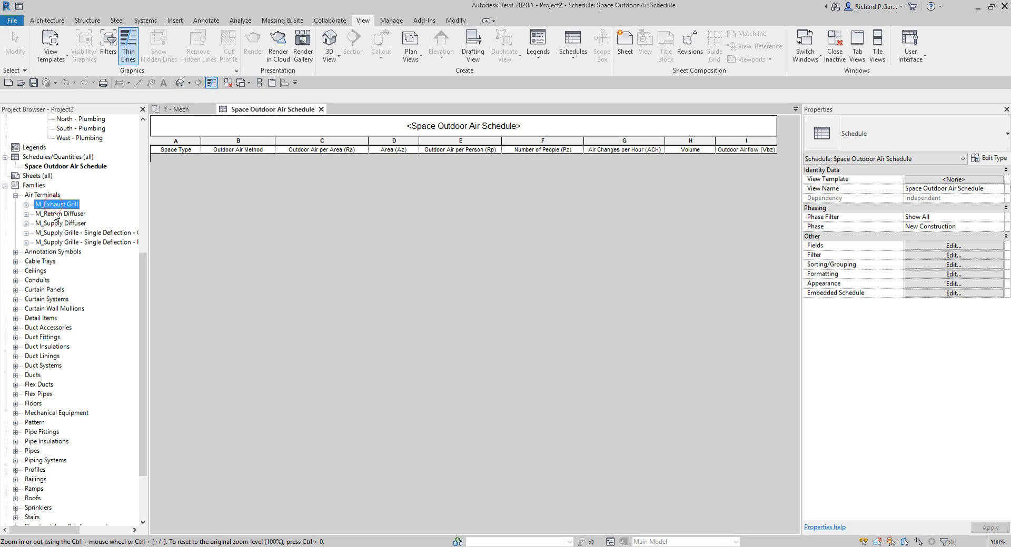
{"action": "left_click", "coordinate": [54, 214]}
{"action": "left_click", "coordinate": [55, 224]}
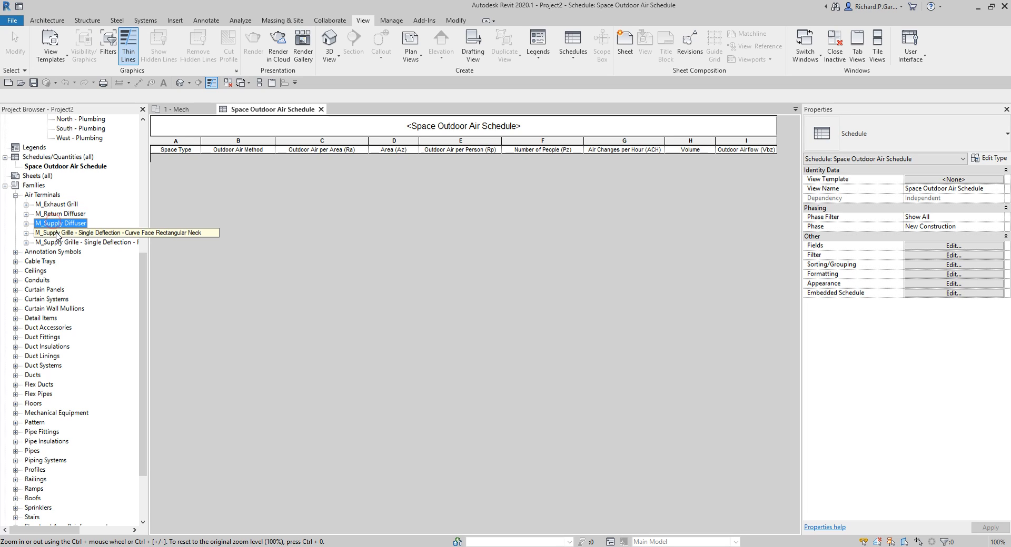
{"action": "left_click", "coordinate": [55, 233]}
{"action": "left_click", "coordinate": [56, 242]}
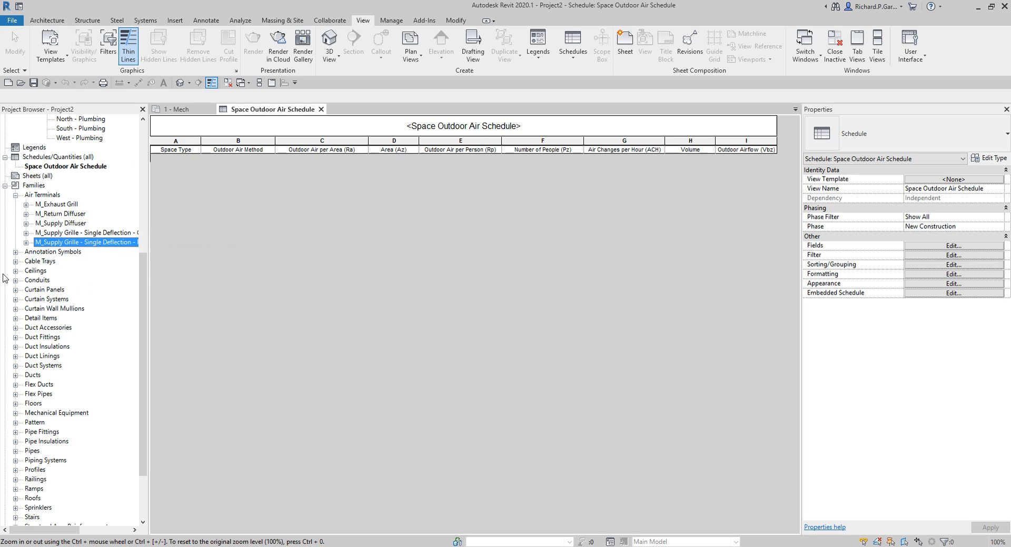
{"action": "left_click", "coordinate": [384, 286]}
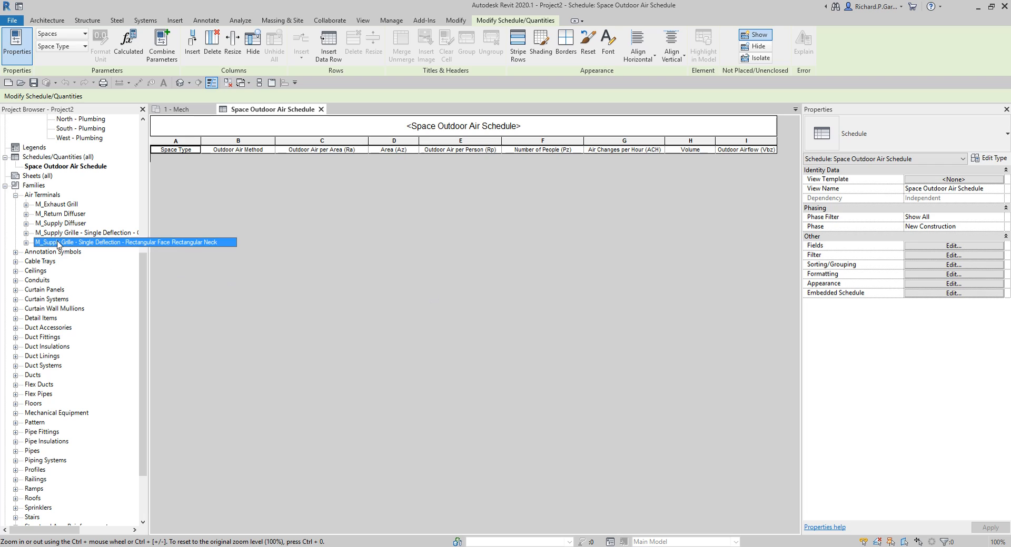
- Switch to the 1 - Mech floor plan and examine the model categories in its Visibility/Graphic Overrides, from Air Terminals down to Parking
{"action": "left_click", "coordinate": [184, 111]}
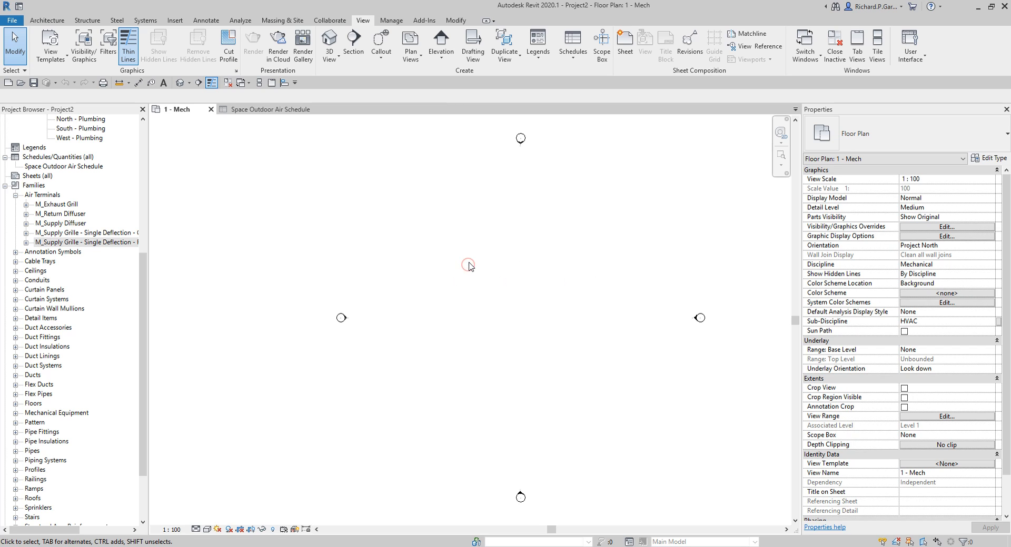
{"action": "key", "text": "v"}
{"action": "key", "text": "g"}
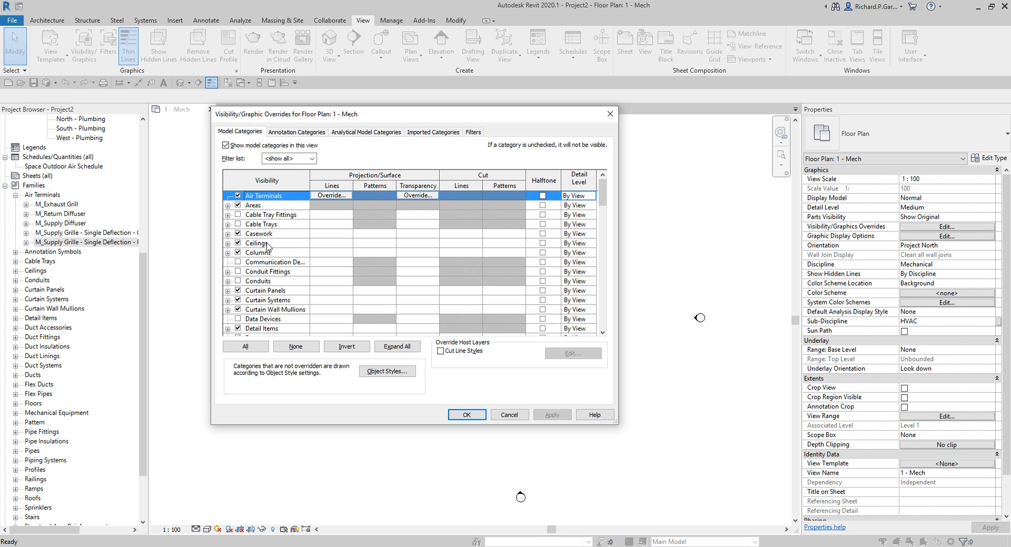
{"action": "scroll", "coordinate": [254, 276], "scroll_direction": "down", "scroll_amount": 2}
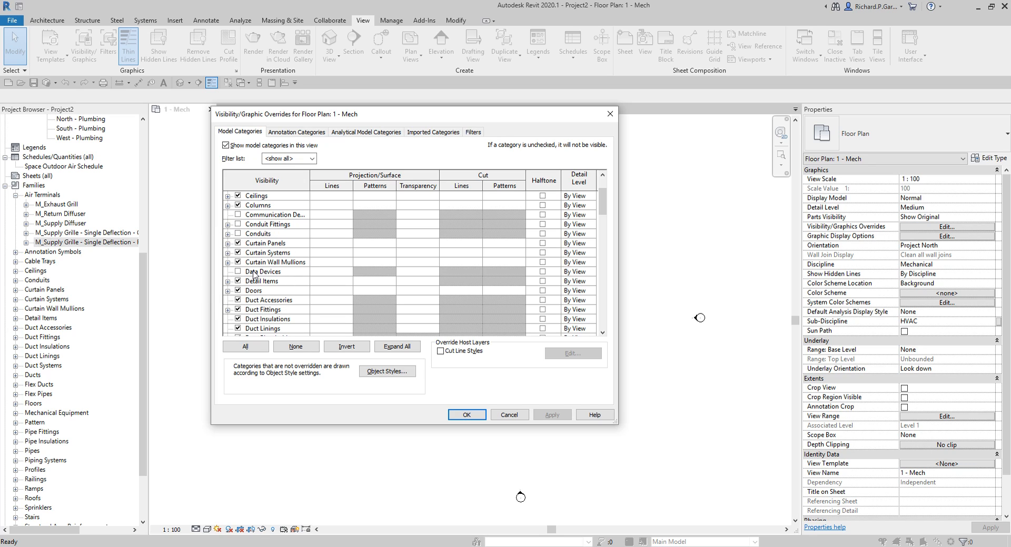
{"action": "scroll", "coordinate": [255, 274], "scroll_direction": "down", "scroll_amount": 2}
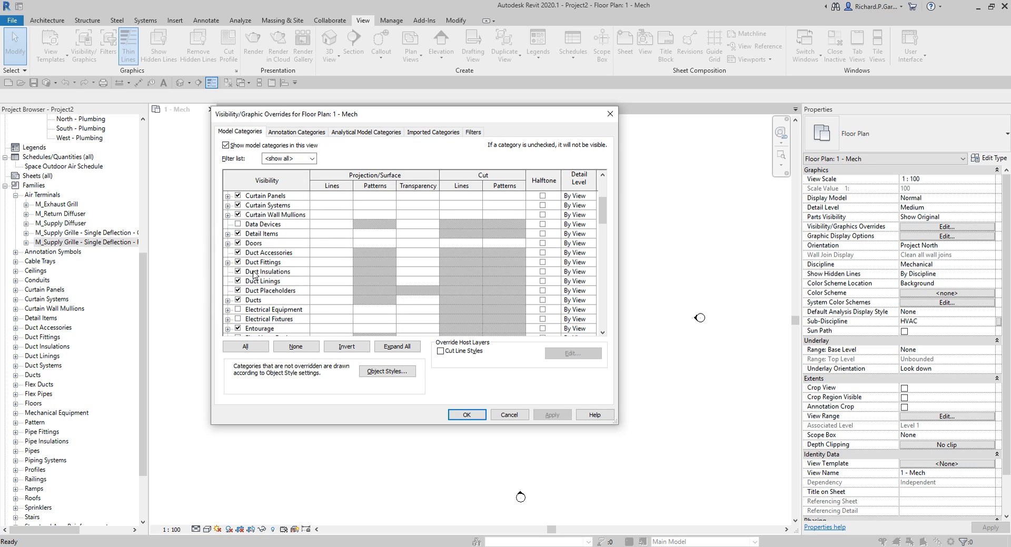
{"action": "scroll", "coordinate": [255, 274], "scroll_direction": "down", "scroll_amount": 2}
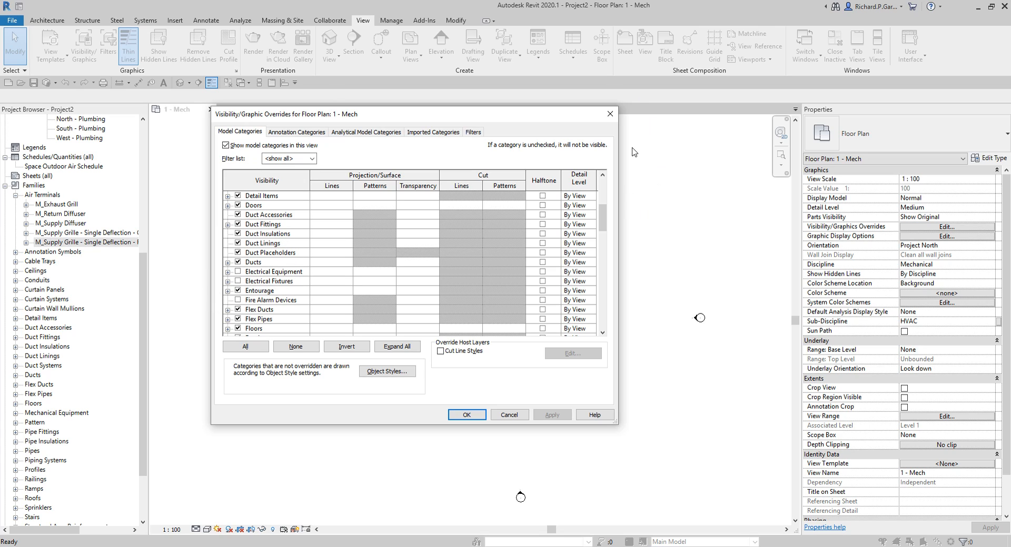
{"action": "scroll", "coordinate": [264, 276], "scroll_direction": "down", "scroll_amount": 3}
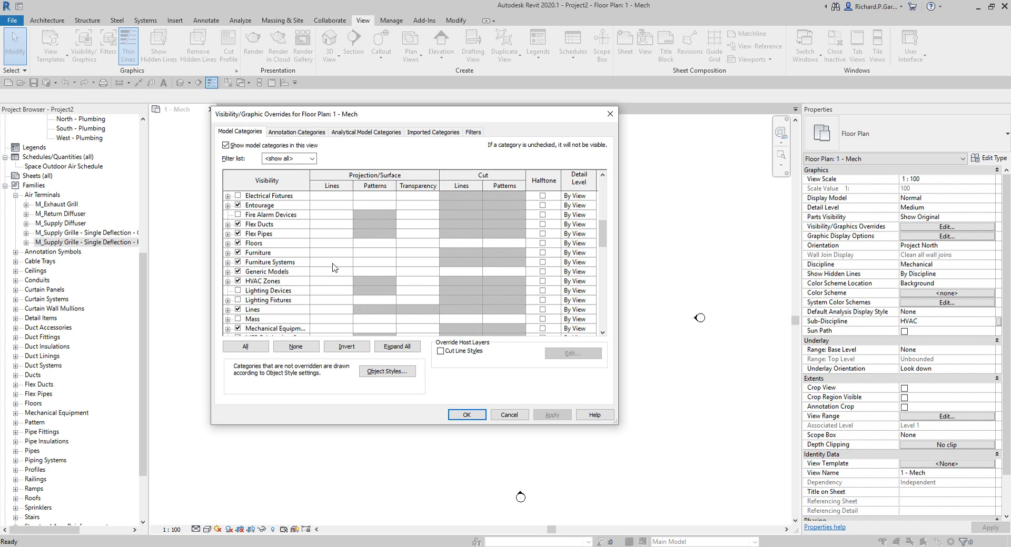
{"action": "scroll", "coordinate": [270, 270], "scroll_direction": "down", "scroll_amount": 2}
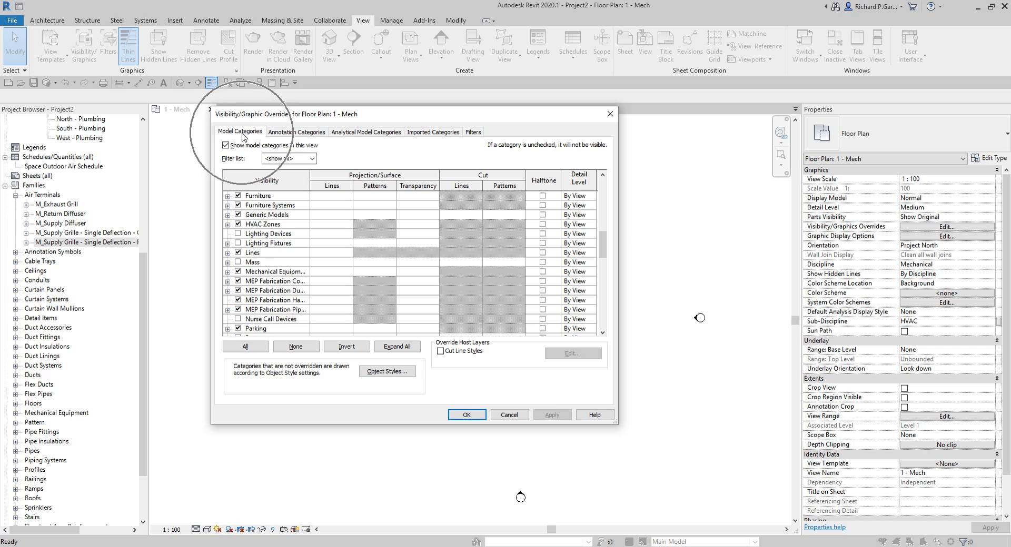
- Review the annotation, analytical model and imported categories and the filters in the floor plan's Visibility/Graphic Overrides
{"action": "left_click", "coordinate": [297, 131]}
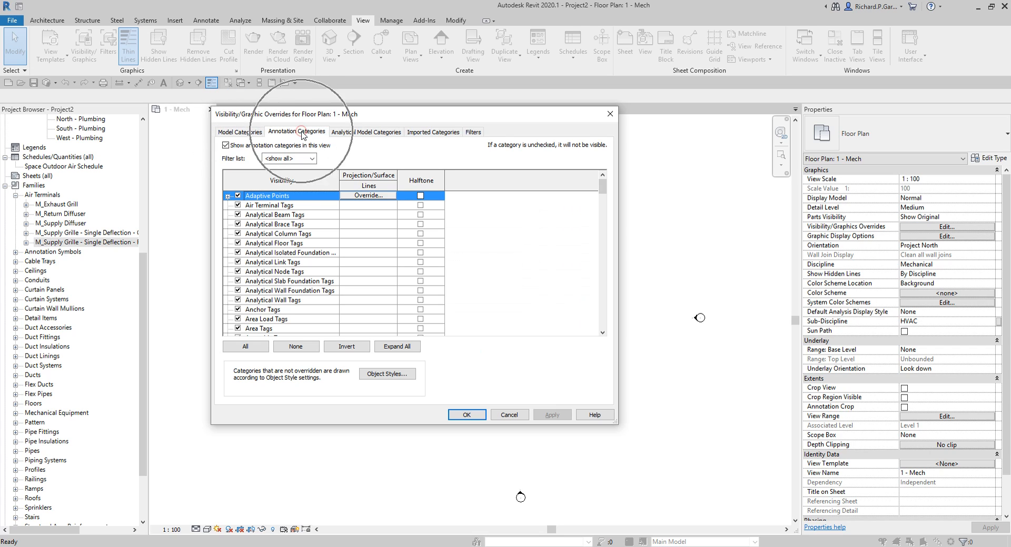
{"action": "left_click", "coordinate": [350, 133]}
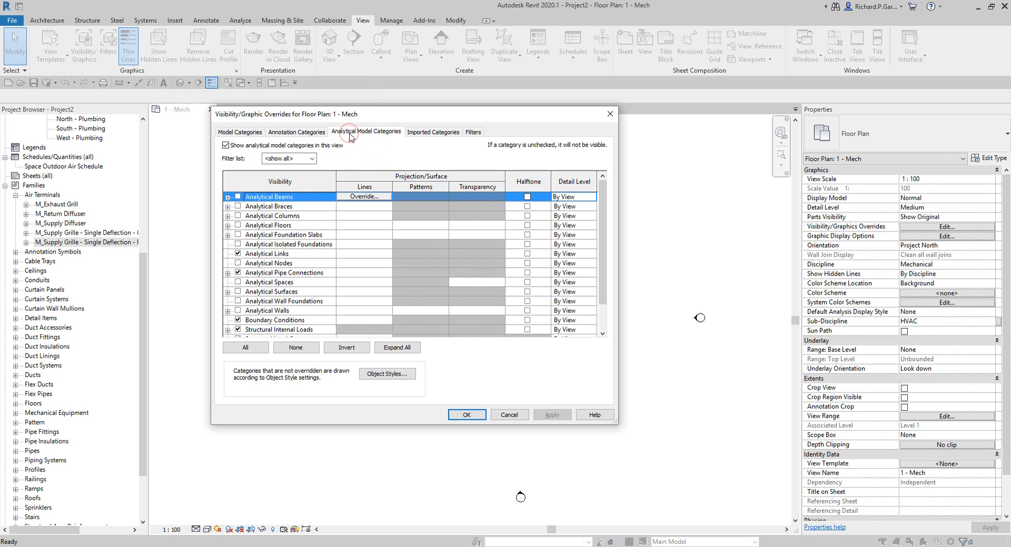
{"action": "left_click", "coordinate": [427, 133]}
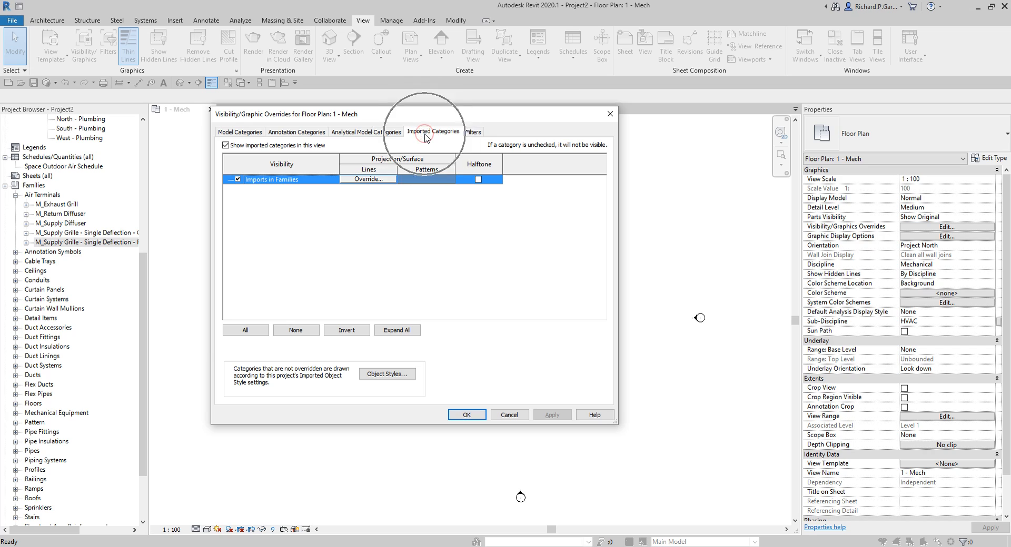
{"action": "left_click", "coordinate": [473, 132]}
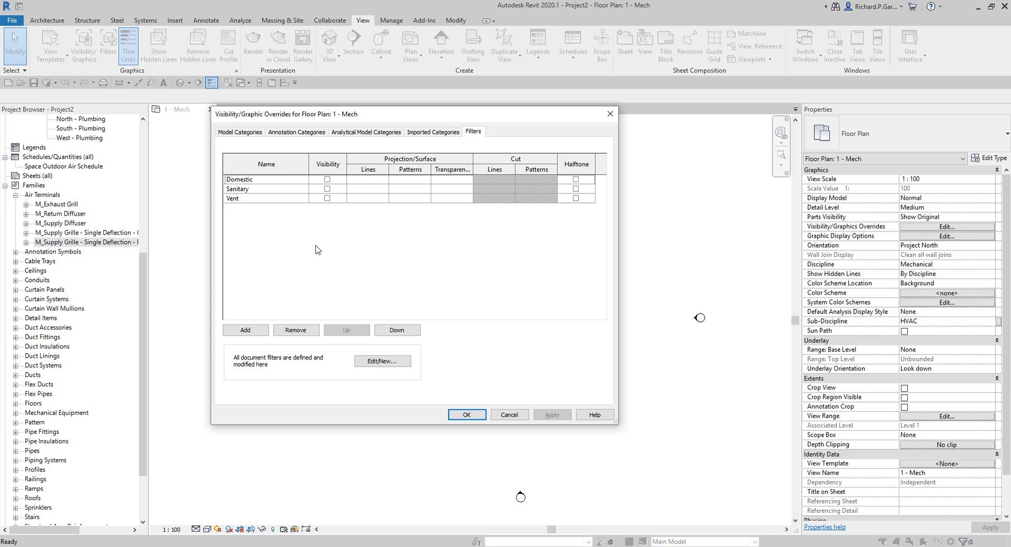
- Inspect the Object Styles line weights, colors and patterns for model objects, including Ducts, and close Object Styles and the visibility overrides without changes
{"action": "left_click", "coordinate": [250, 133]}
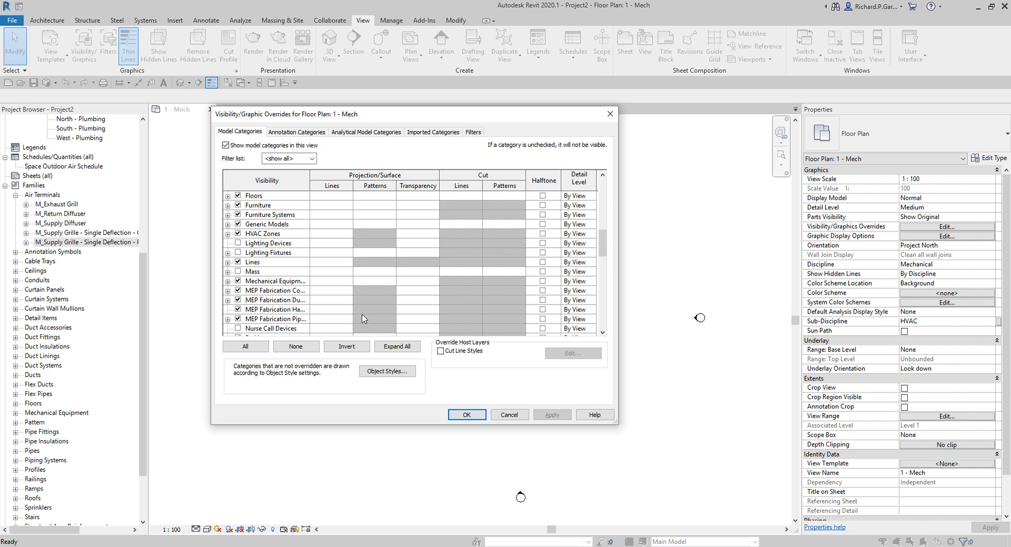
{"action": "left_click", "coordinate": [383, 374]}
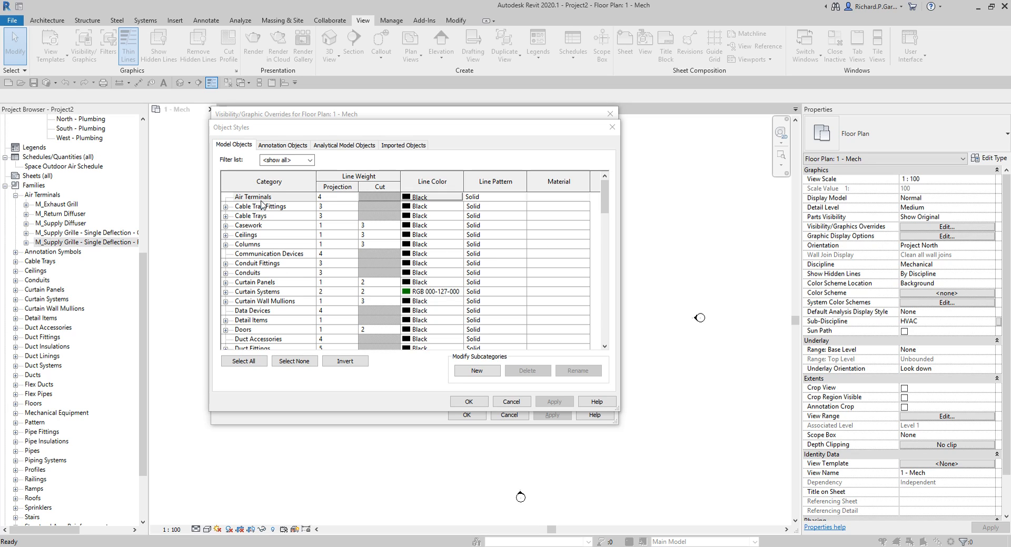
{"action": "left_click", "coordinate": [247, 138]}
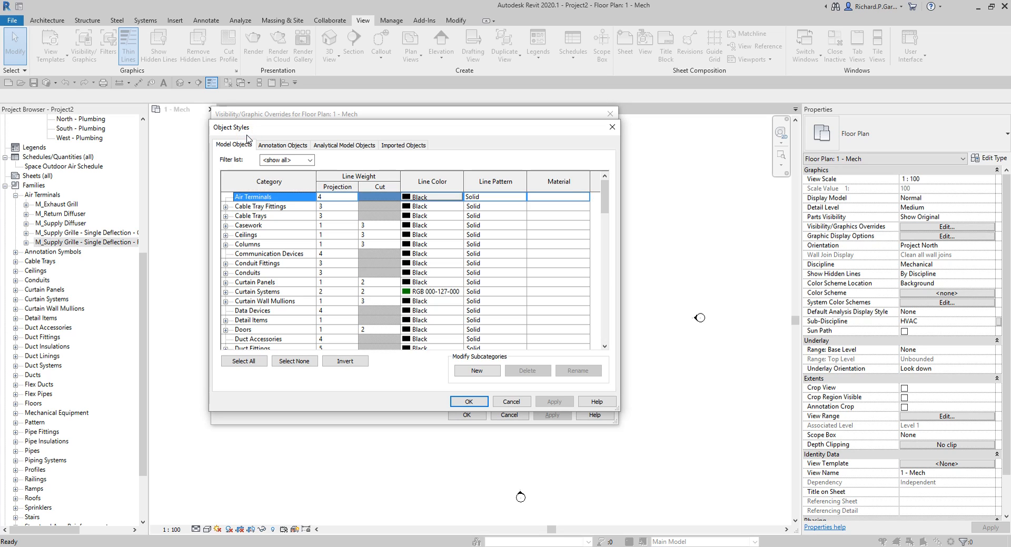
{"action": "left_click", "coordinate": [250, 255]}
{"action": "scroll", "coordinate": [274, 300], "scroll_direction": "down", "scroll_amount": 2}
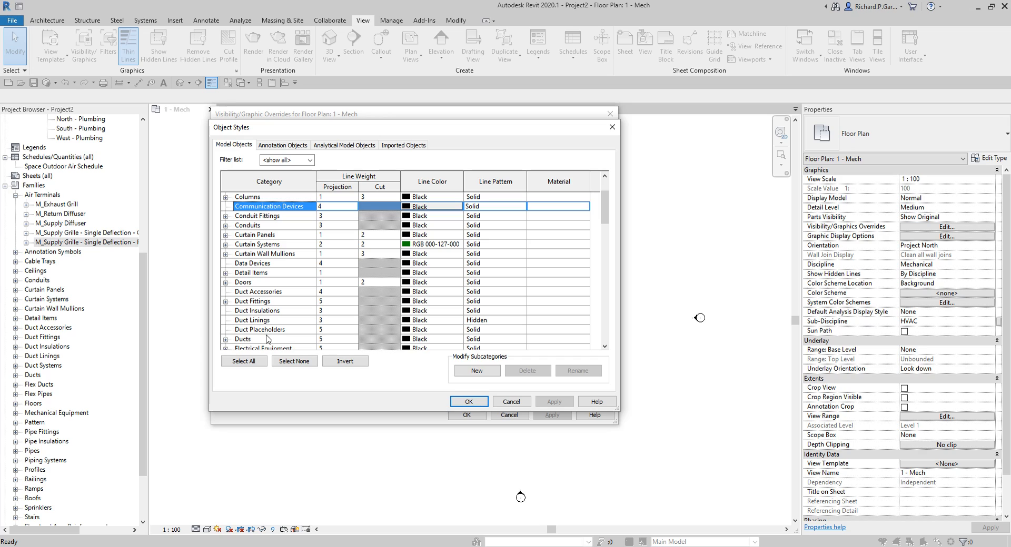
{"action": "left_click", "coordinate": [268, 339]}
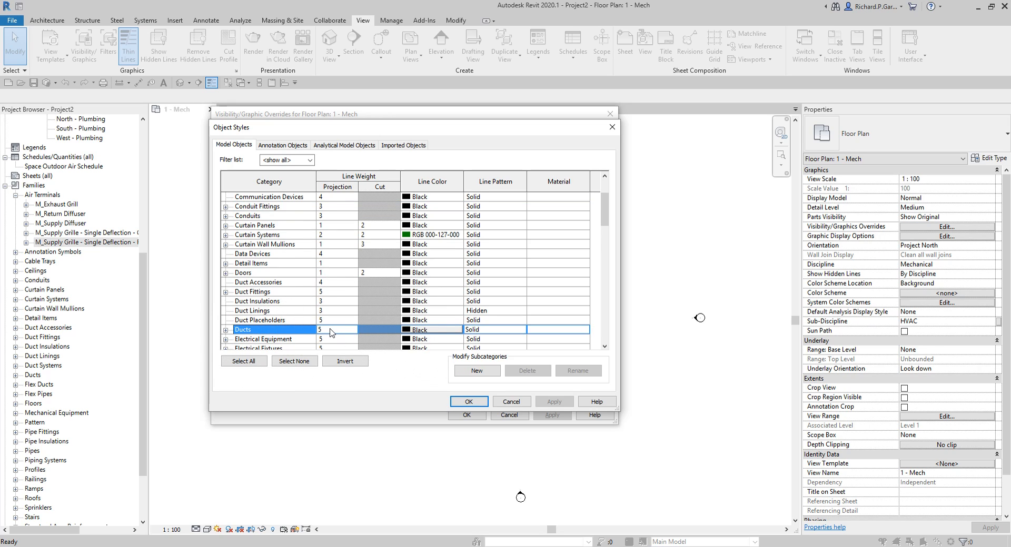
{"action": "scroll", "coordinate": [330, 332], "scroll_direction": "down", "scroll_amount": 8}
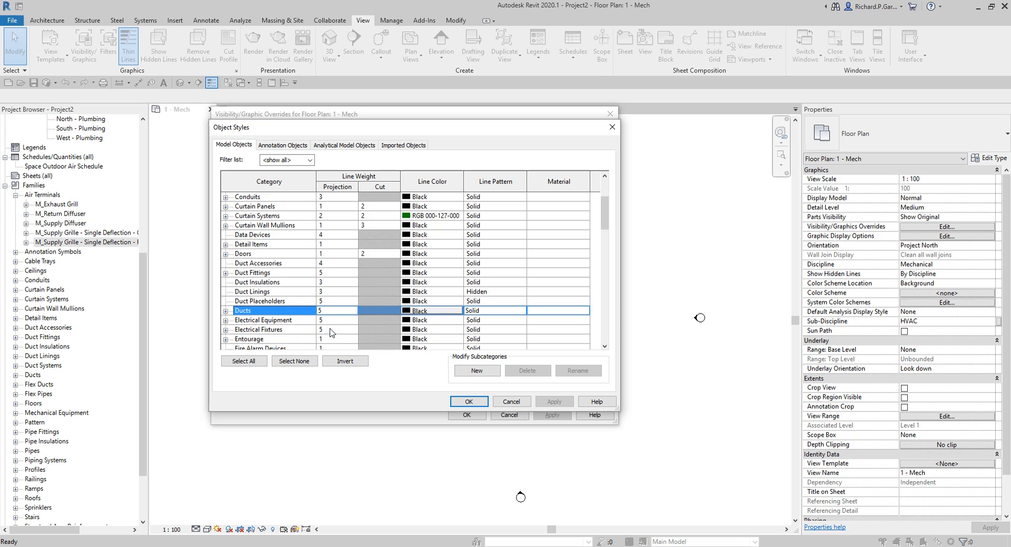
{"action": "scroll", "coordinate": [330, 333], "scroll_direction": "down", "scroll_amount": 8}
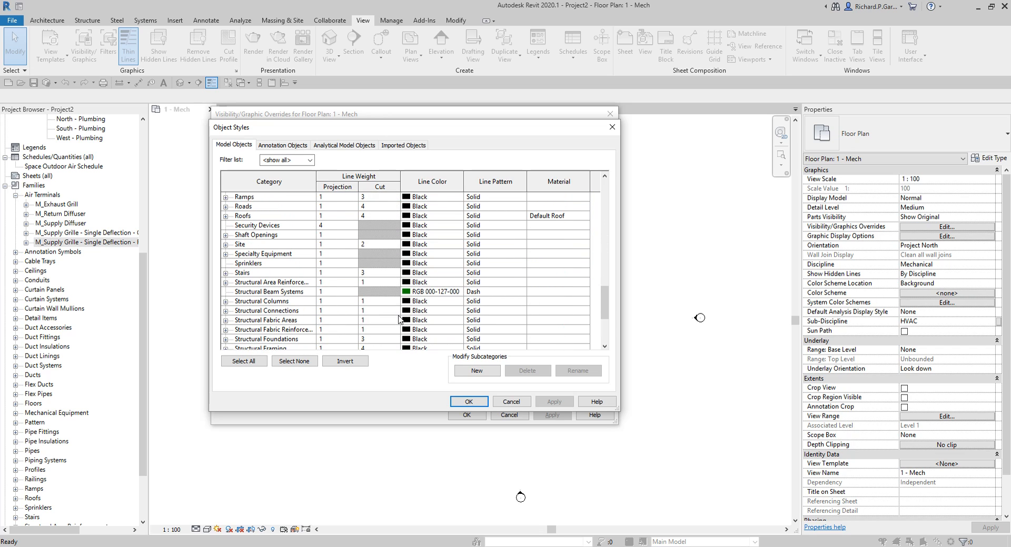
{"action": "scroll", "coordinate": [406, 293], "scroll_direction": "down", "scroll_amount": 4}
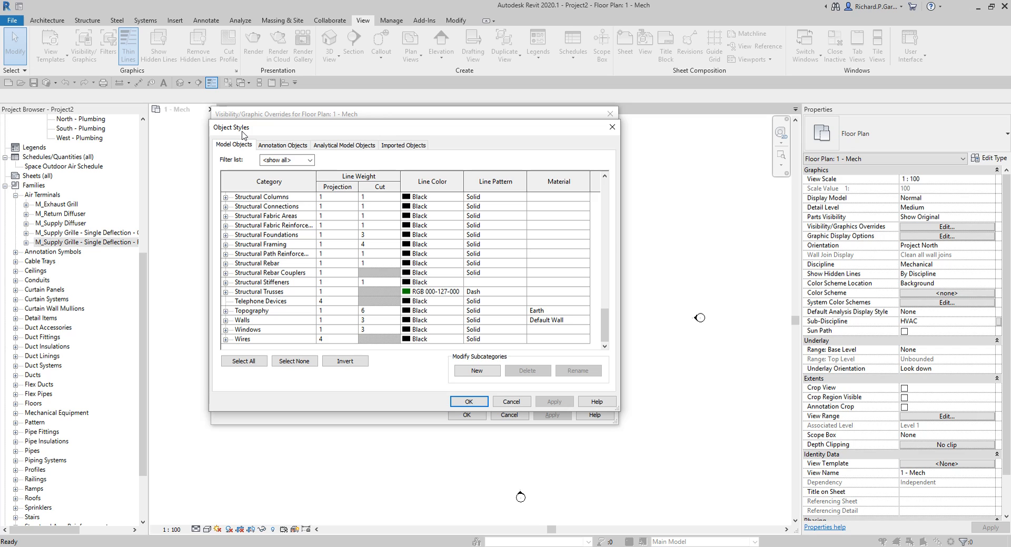
{"action": "left_click", "coordinate": [612, 127]}
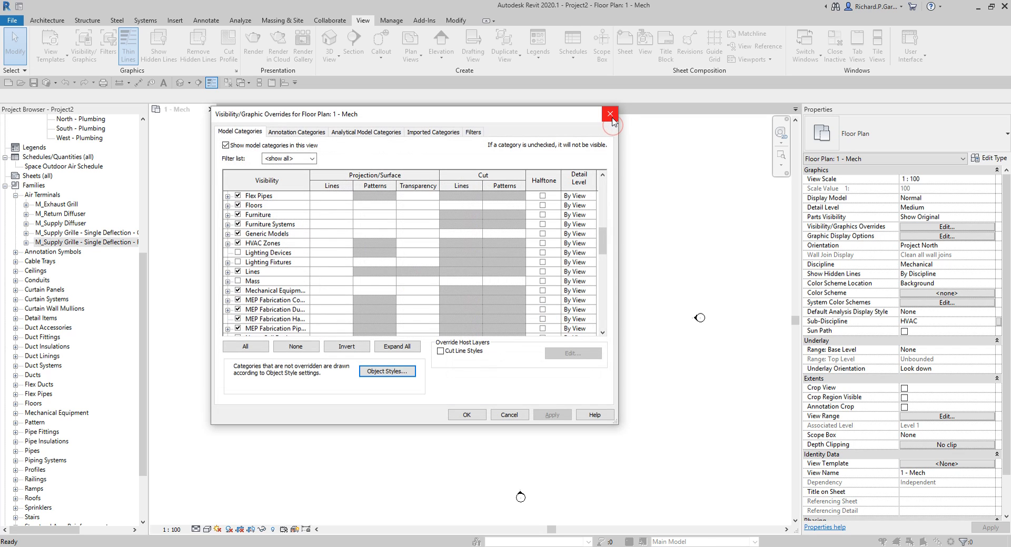
{"action": "left_click", "coordinate": [610, 116]}
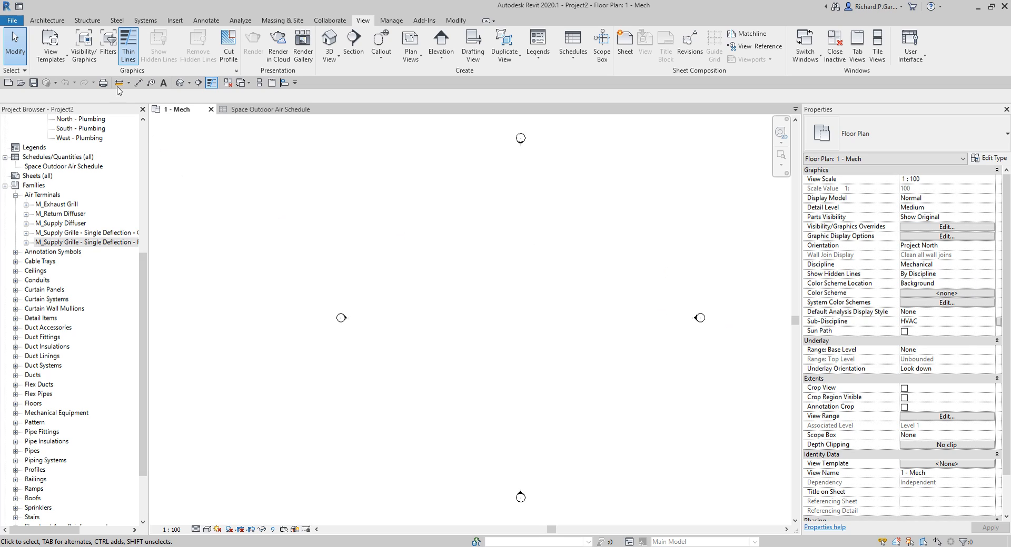
- Start saving the project and set the maximum number of backups to 1 in the file save options
{"action": "left_click", "coordinate": [13, 21]}
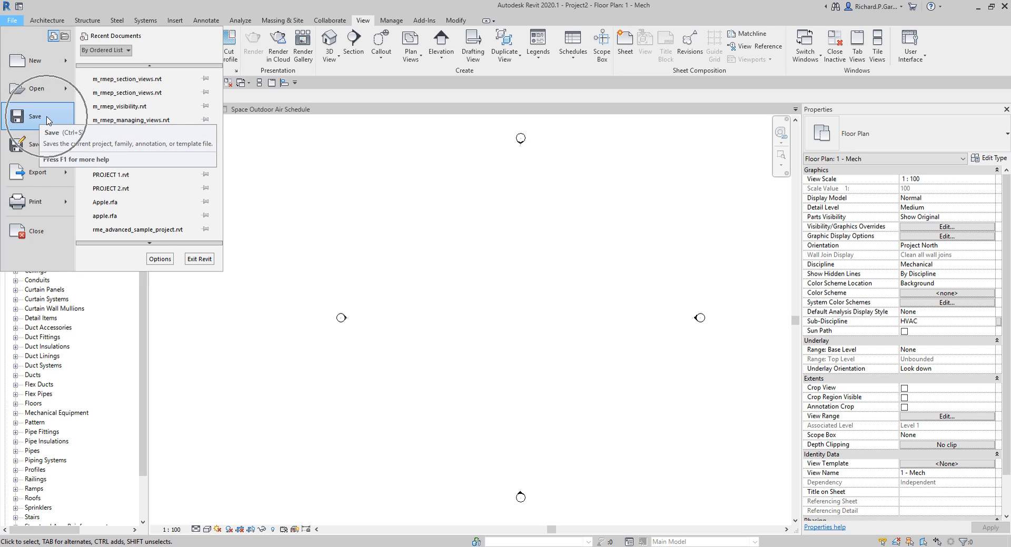
{"action": "left_click", "coordinate": [35, 117]}
{"action": "left_click_drag", "start_coordinate": [398, 255], "coordinate": [421, 123]}
{"action": "left_click", "coordinate": [635, 357]}
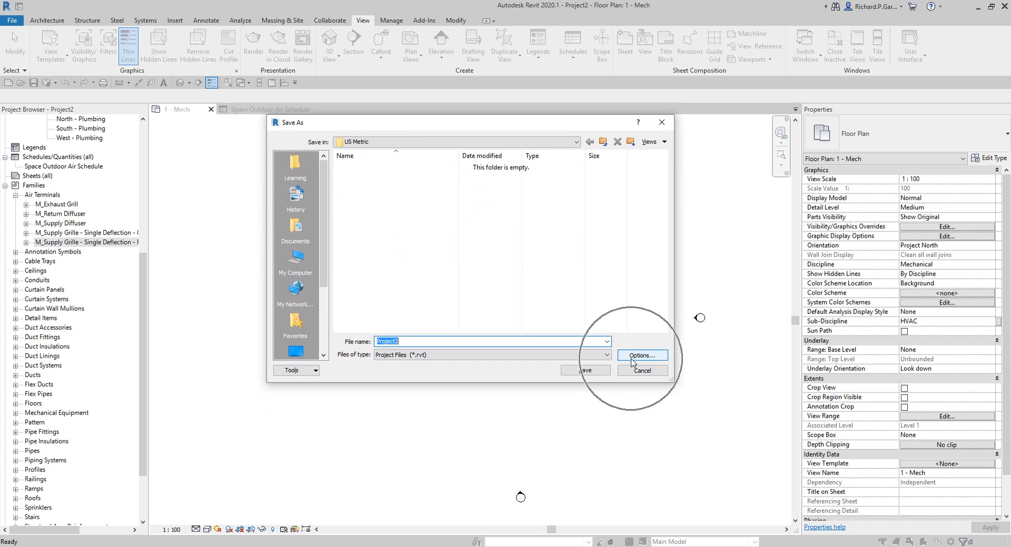
{"action": "double_click", "coordinate": [407, 342]}
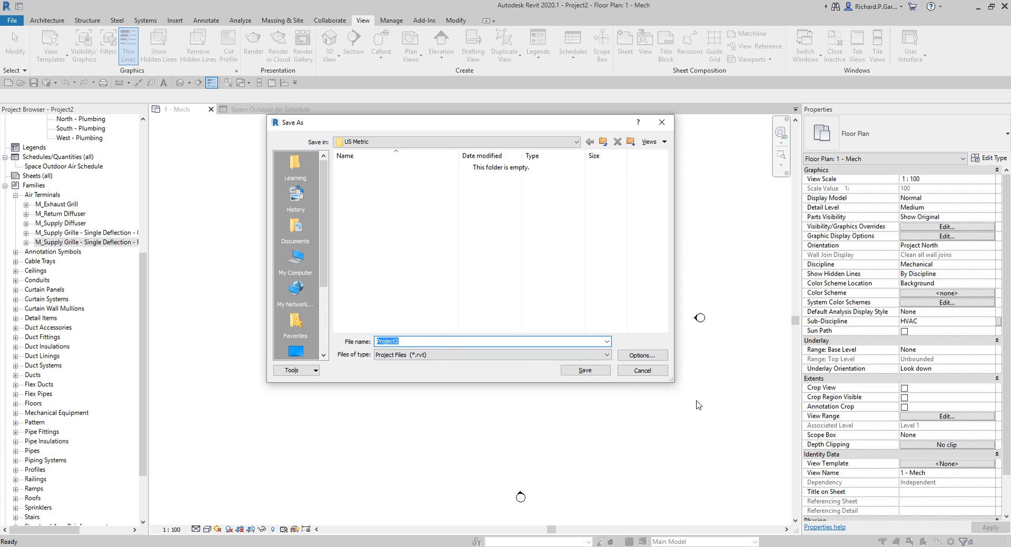
{"action": "left_click", "coordinate": [658, 359]}
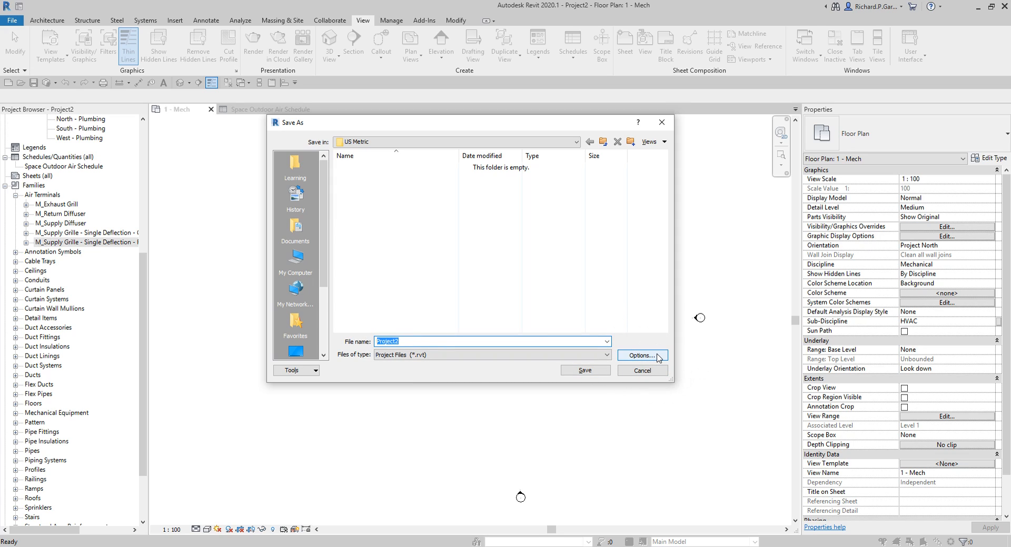
{"action": "left_click", "coordinate": [658, 357]}
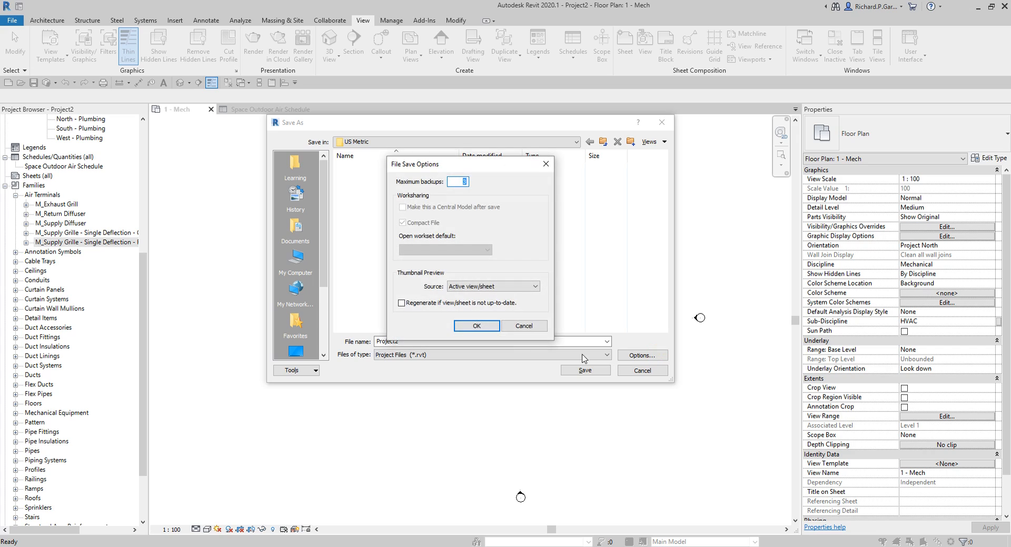
{"action": "key", "text": "ctrl"}
{"action": "key", "text": "ctrl"}
{"action": "type", "text": "1"}
{"action": "left_click", "coordinate": [477, 327]}
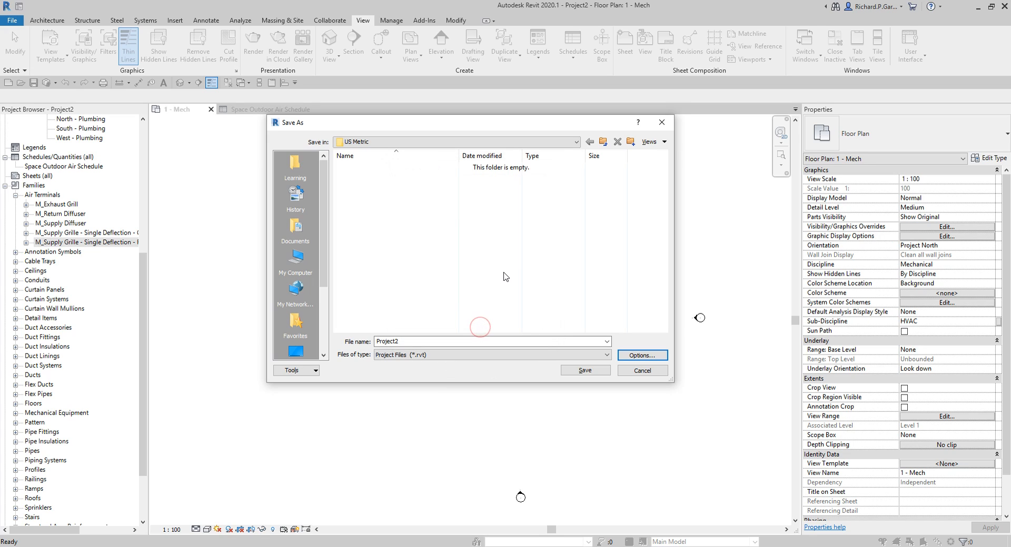
- Name the project file SampleProject
{"action": "left_click", "coordinate": [403, 342]}
{"action": "double_click", "coordinate": [408, 342]}
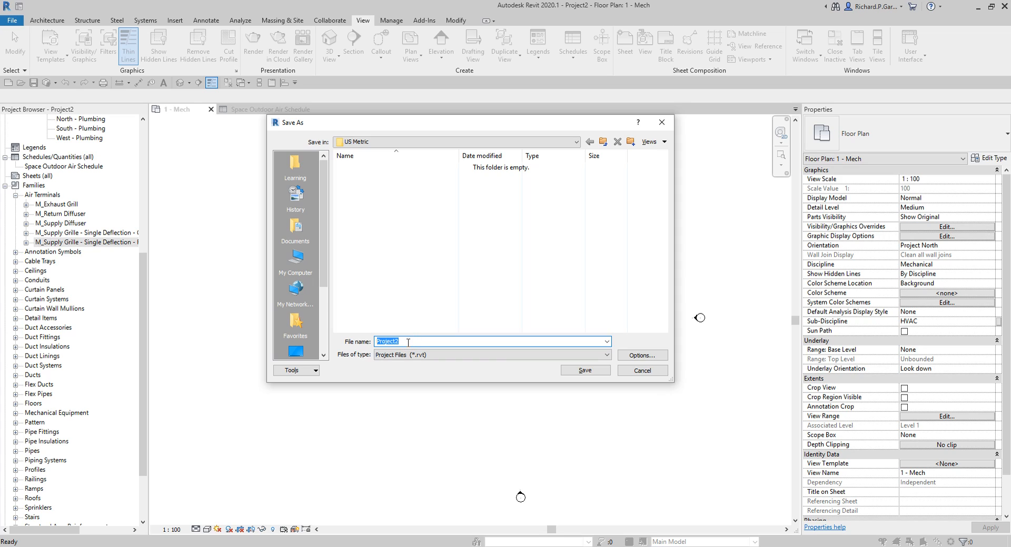
{"action": "type", "text": "Sm"}
- Create a new folder named Project in Documents and save the project file in it
{"action": "left_click", "coordinate": [295, 226]}
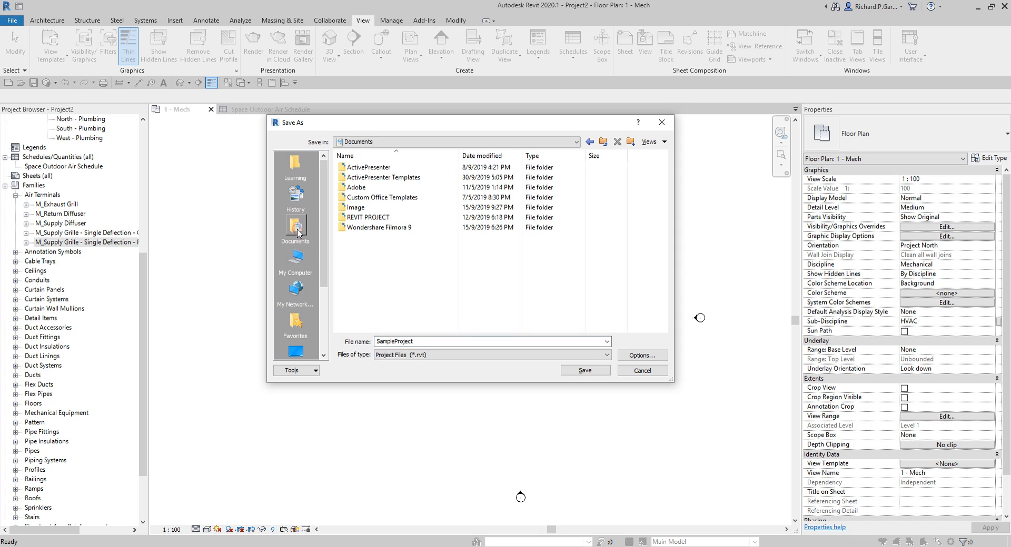
{"action": "left_click", "coordinate": [631, 141]}
{"action": "type", "text": "Project"}
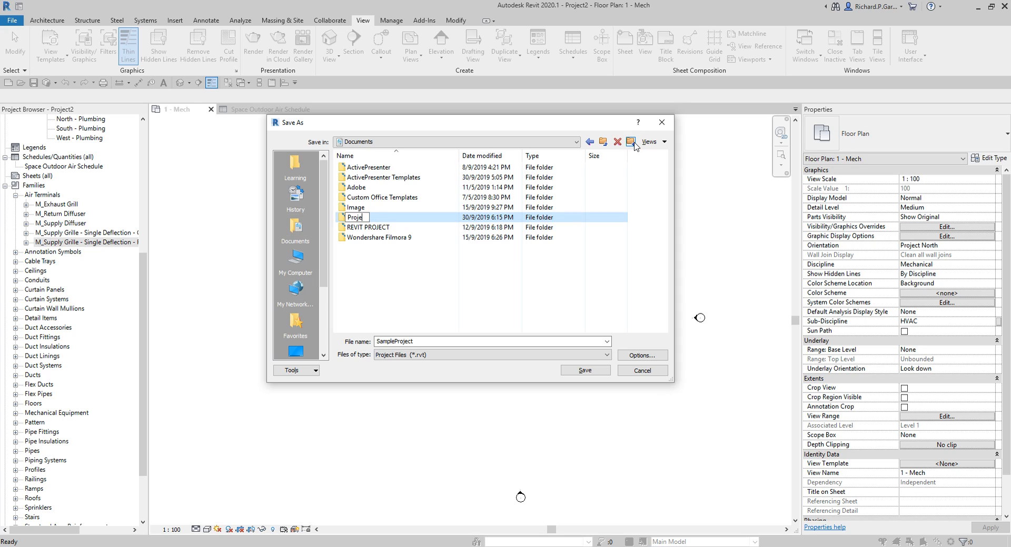
{"action": "key", "text": "Return"}
{"action": "key", "text": "Return"}
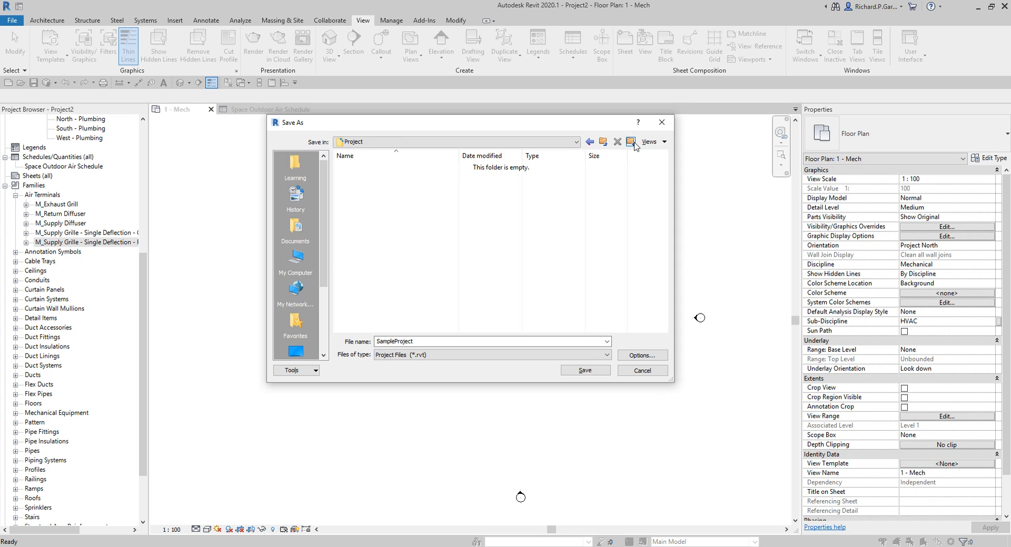
{"action": "left_click", "coordinate": [585, 371]}
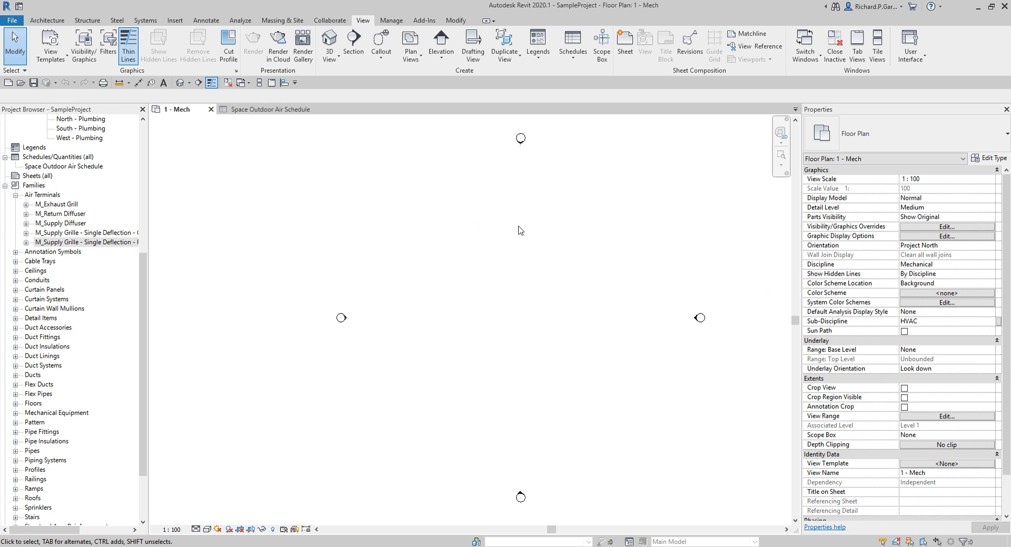
- Open the browser organization settings for the project's Views
{"action": "left_click", "coordinate": [144, 267]}
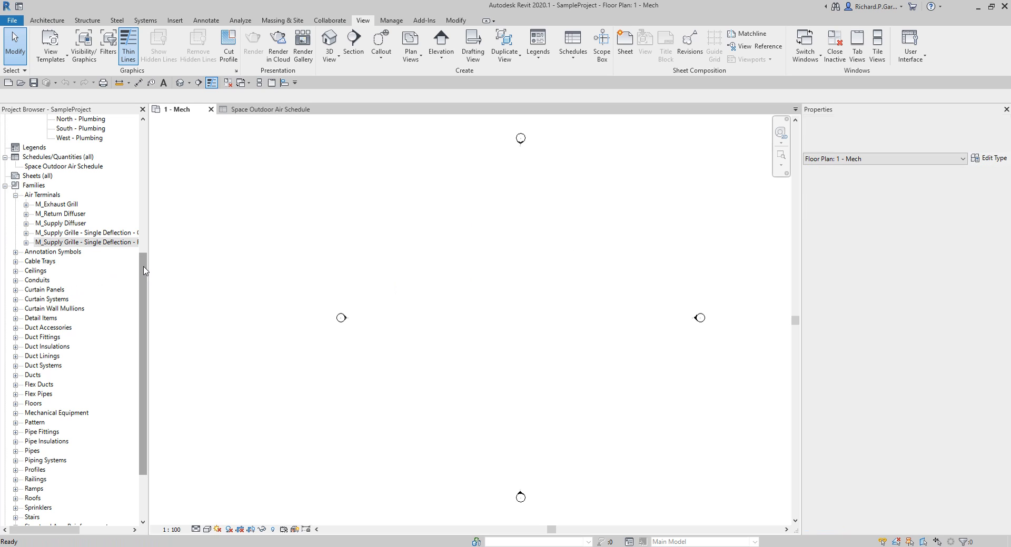
{"action": "left_click_drag", "start_coordinate": [145, 271], "coordinate": [151, 138]}
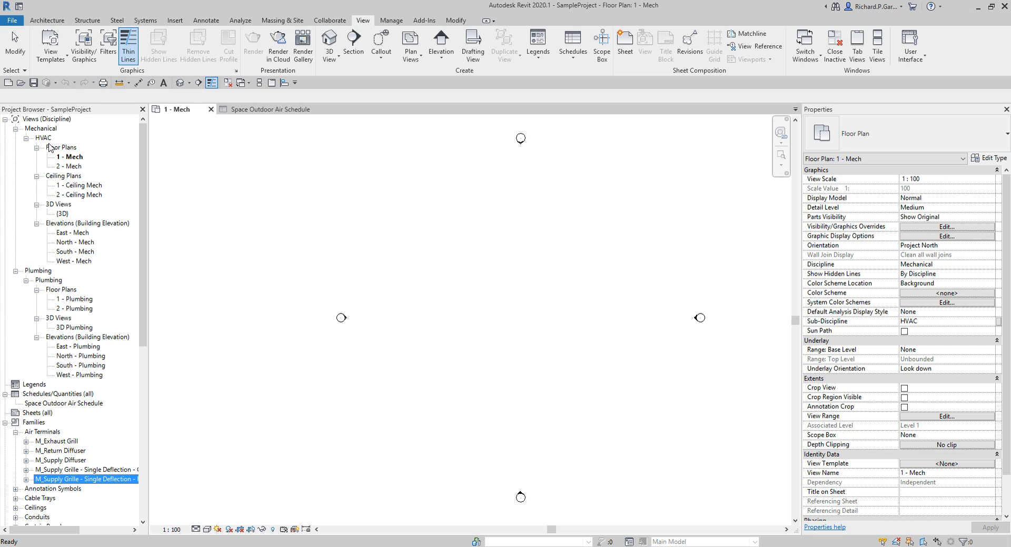
{"action": "right_click", "coordinate": [37, 120]}
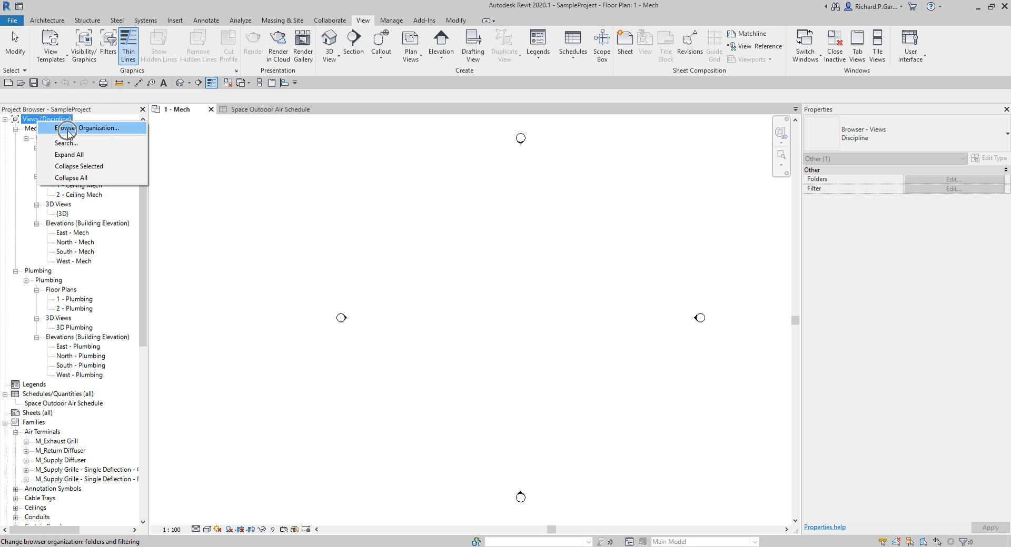
{"action": "left_click", "coordinate": [68, 131]}
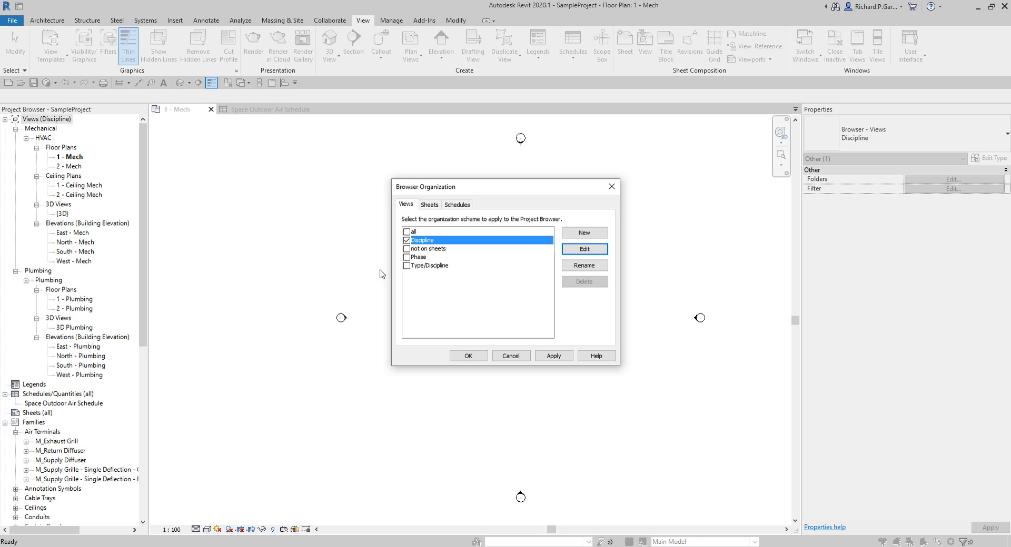
{"action": "key", "text": "ctrl"}
{"action": "key", "text": "ctrl"}
{"action": "key", "text": "ctrl"}
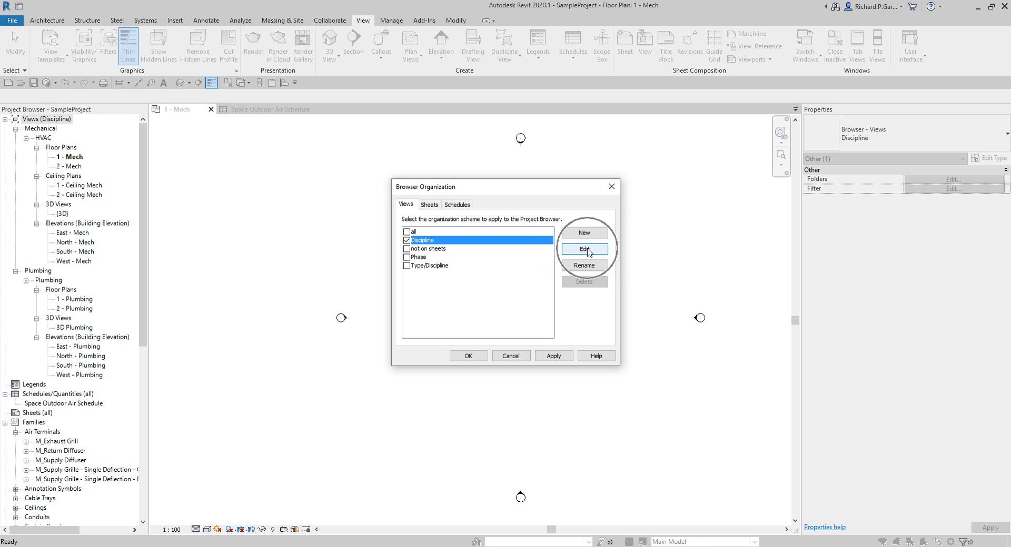
{"action": "key", "text": "ctrl"}
{"action": "key", "text": "ctrl"}
{"action": "key", "text": "ctrl"}
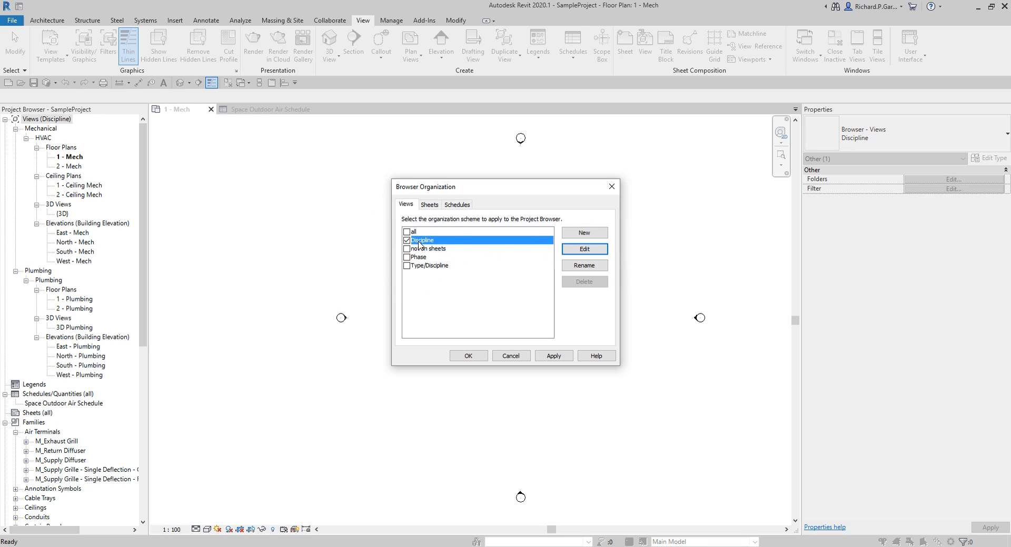
- Examine the Discipline scheme's grouping, sorting and filtering rules, and close them without changes
{"action": "left_click", "coordinate": [587, 250]}
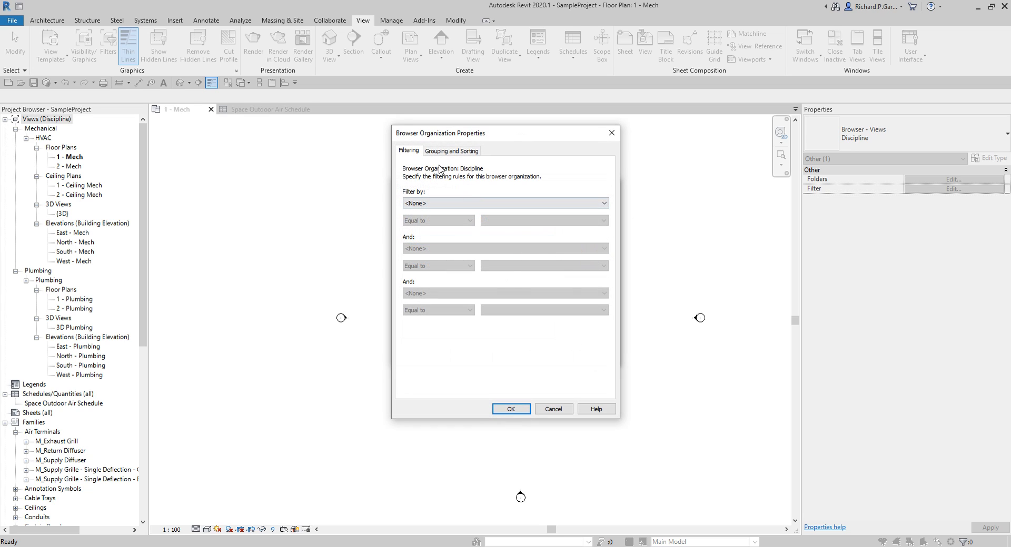
{"action": "key", "text": "ctrl"}
{"action": "key", "text": "ctrl"}
{"action": "key", "text": "ctrl"}
{"action": "left_click", "coordinate": [444, 152]}
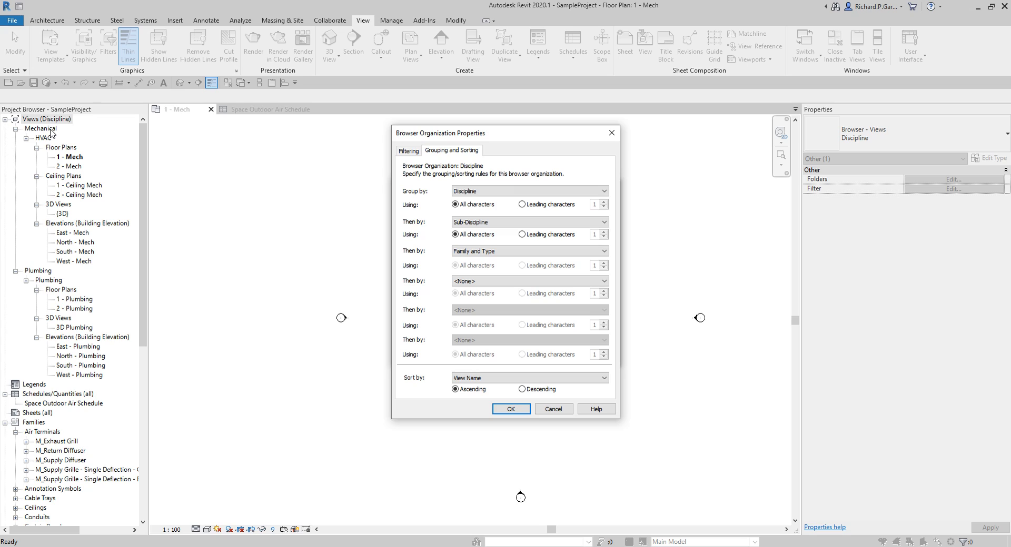
{"action": "key", "text": "ctrl"}
{"action": "key", "text": "ctrl"}
{"action": "key", "text": "ctrl"}
{"action": "key", "text": "ctrl"}
{"action": "key", "text": "ctrl"}
{"action": "key", "text": "ctrl"}
{"action": "key", "text": "ctrl"}
{"action": "key", "text": "ctrl"}
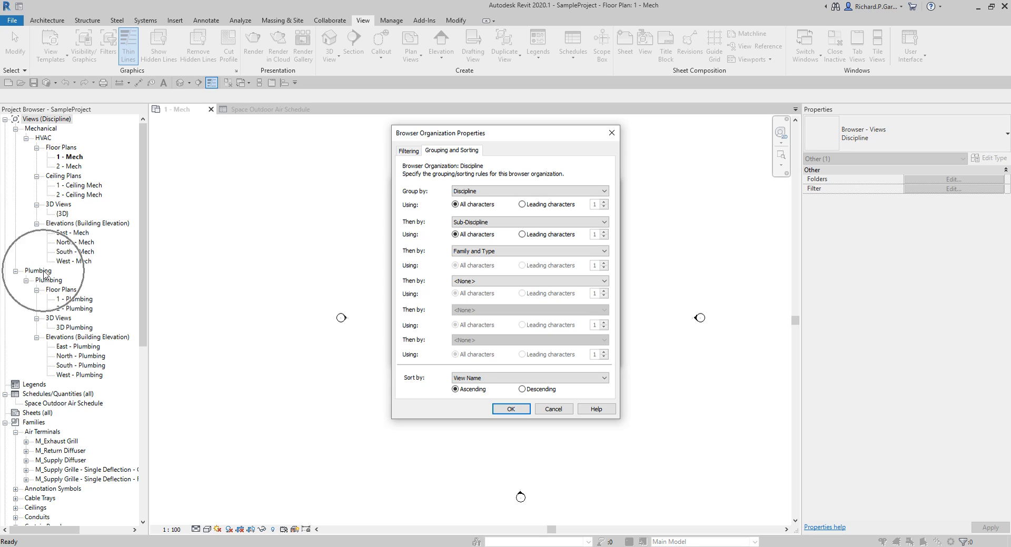
{"action": "key", "text": "ctrl"}
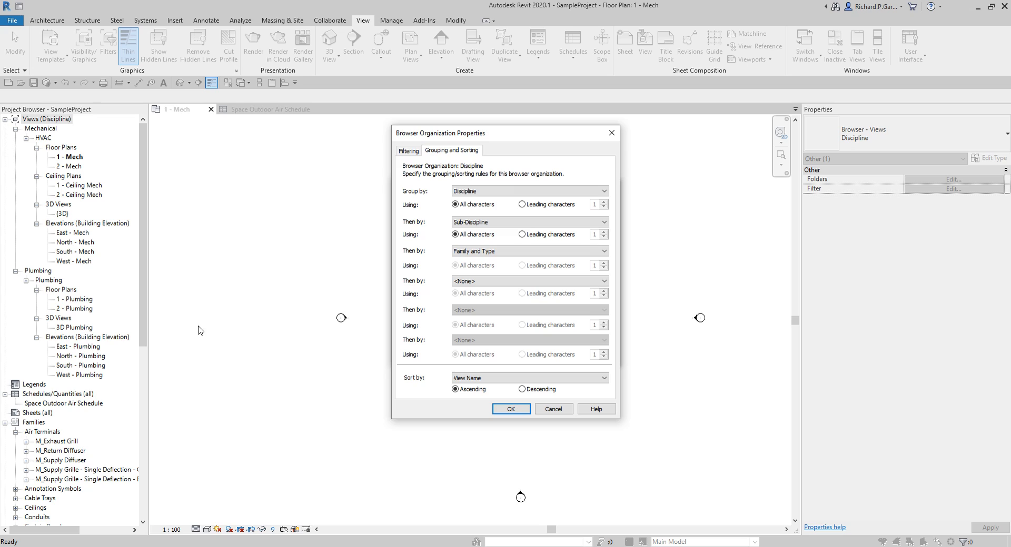
{"action": "left_click", "coordinate": [415, 155]}
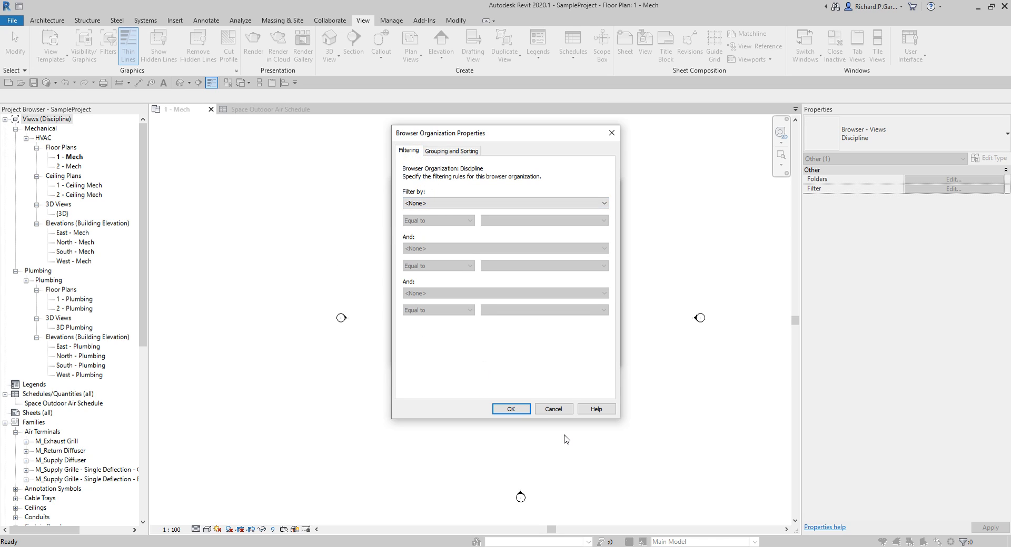
{"action": "left_click", "coordinate": [554, 409]}
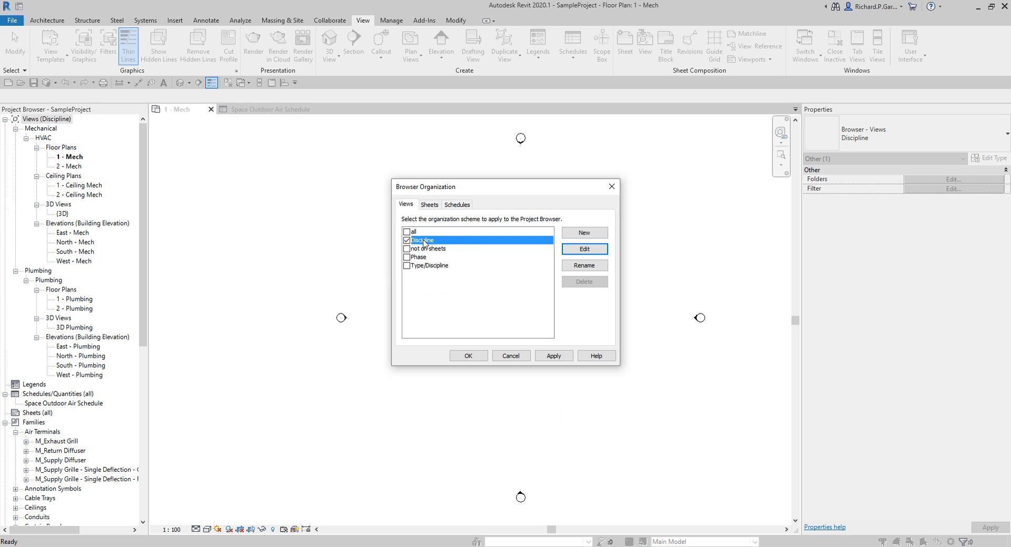
- Choose Type/Discipline as the organization scheme for the views
{"action": "key", "text": "ctrl"}
{"action": "left_click", "coordinate": [407, 267]}
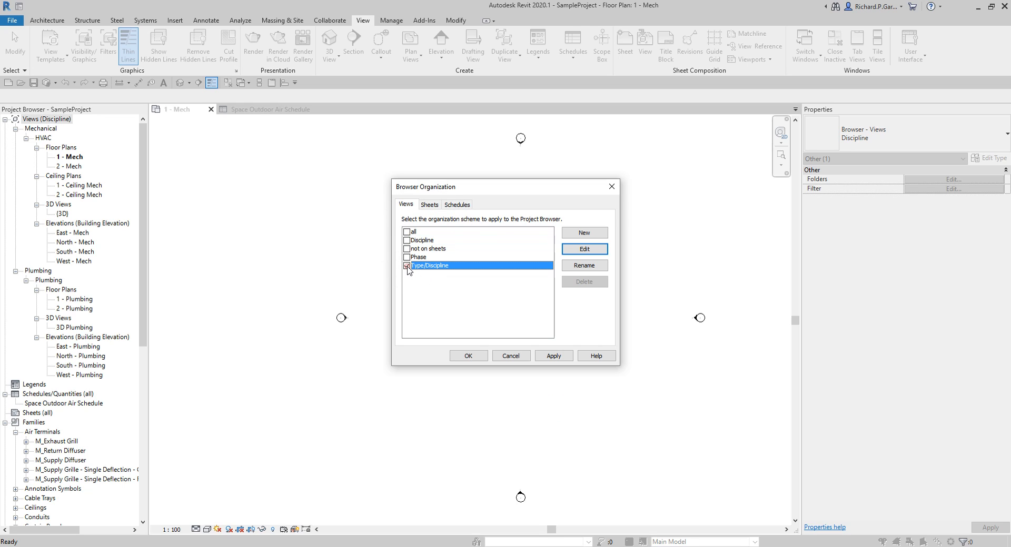
{"action": "key", "text": "ctrl"}
{"action": "key", "text": "ctrl"}
{"action": "key", "text": "ctrl"}
{"action": "key", "text": "ctrl"}
{"action": "key", "text": "ctrl"}
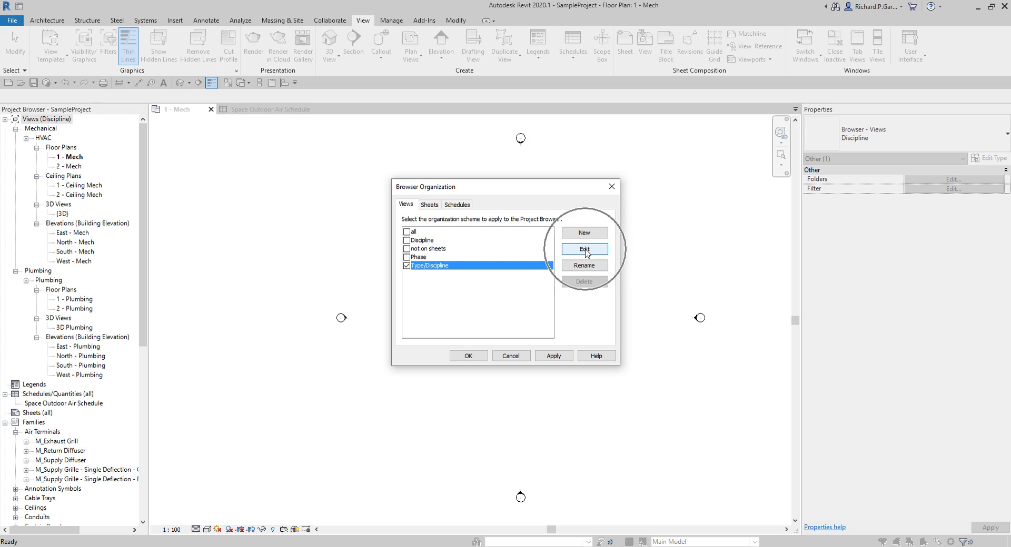
{"action": "key", "text": "ctrl"}
- Open the Type/Discipline scheme's properties and examine its grouping and sorting rules
{"action": "left_click", "coordinate": [586, 250]}
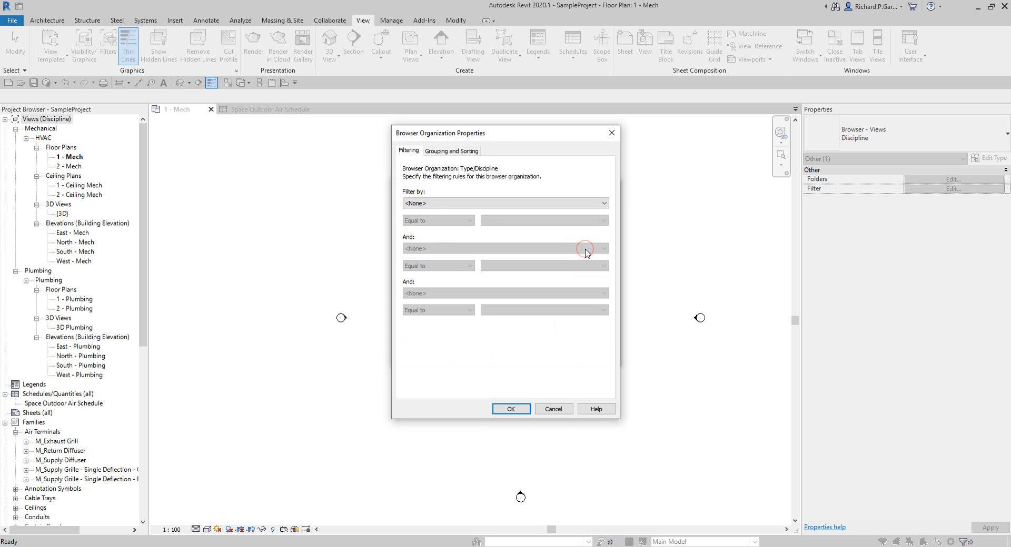
{"action": "key", "text": "ctrl"}
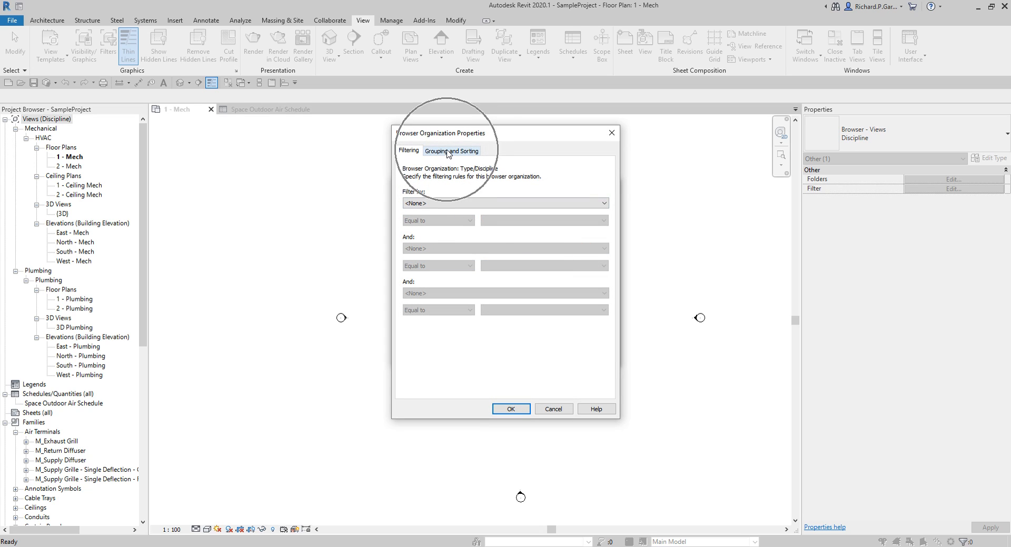
{"action": "left_click", "coordinate": [448, 152]}
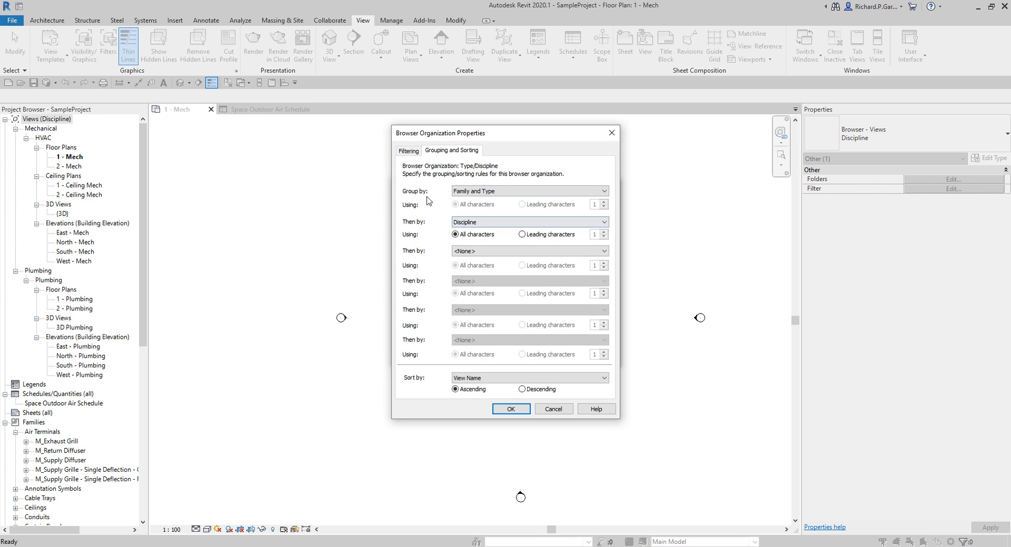
{"action": "key", "text": "ctrl"}
{"action": "key", "text": "ctrl"}
{"action": "key", "text": "ctrl"}
{"action": "key", "text": "ctrl"}
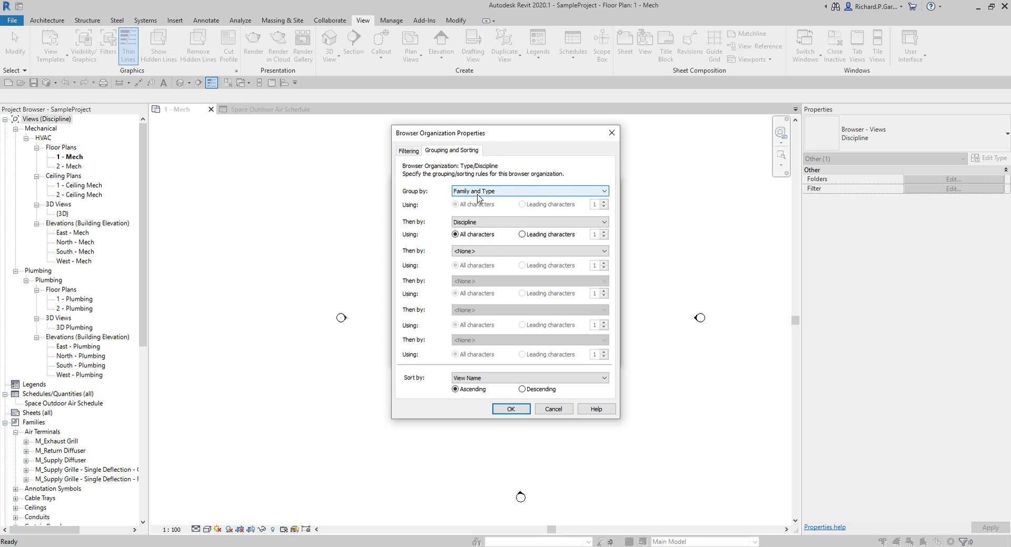
{"action": "key", "text": "ctrl"}
{"action": "key", "text": "ctrl"}
{"action": "key", "text": "ctrl"}
{"action": "key", "text": "ctrl"}
{"action": "key", "text": "ctrl"}
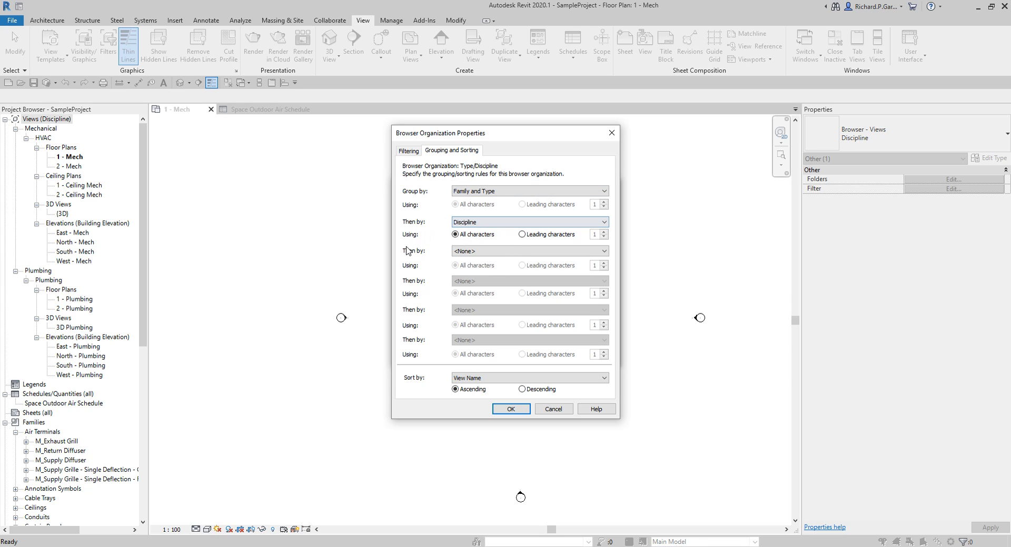
{"action": "key", "text": "ctrl"}
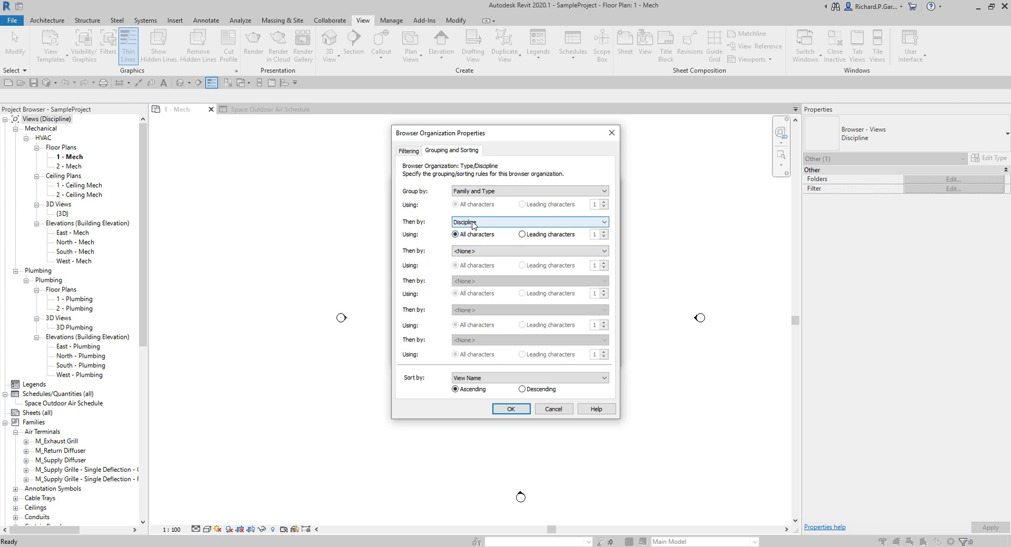
{"action": "key", "text": "ctrl"}
{"action": "key", "text": "ctrl"}
- Add Sub-Discipline as the third grouping level of the Type/Discipline scheme and apply the scheme to the Project Browser
{"action": "left_click", "coordinate": [472, 252]}
{"action": "key", "text": "ctrl"}
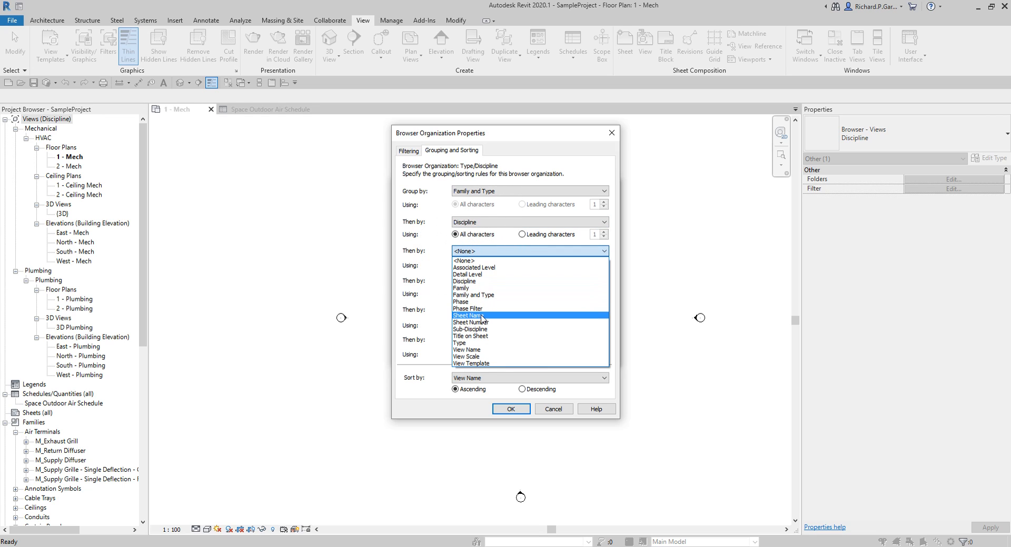
{"action": "key", "text": "ctrl"}
{"action": "left_click", "coordinate": [481, 330]}
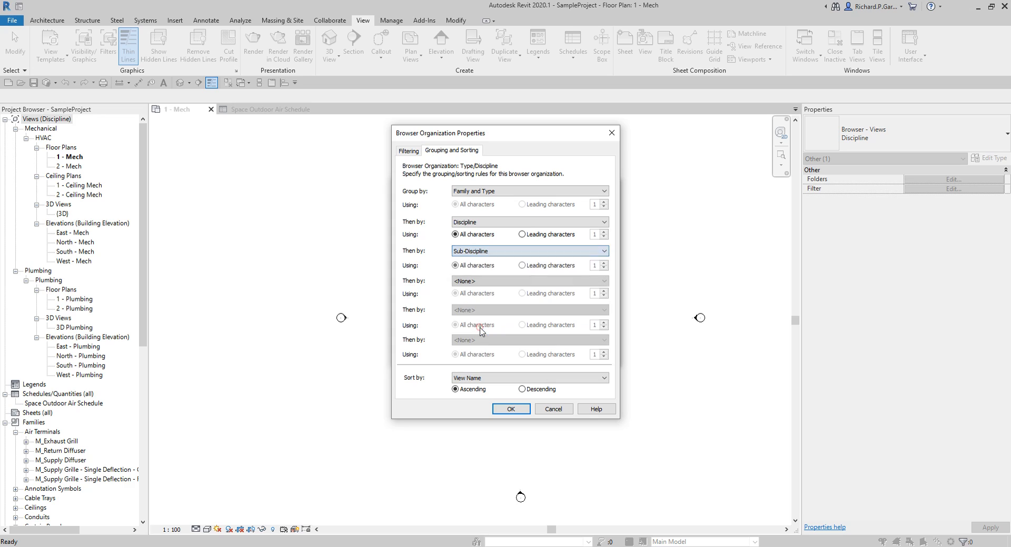
{"action": "key", "text": "ctrl"}
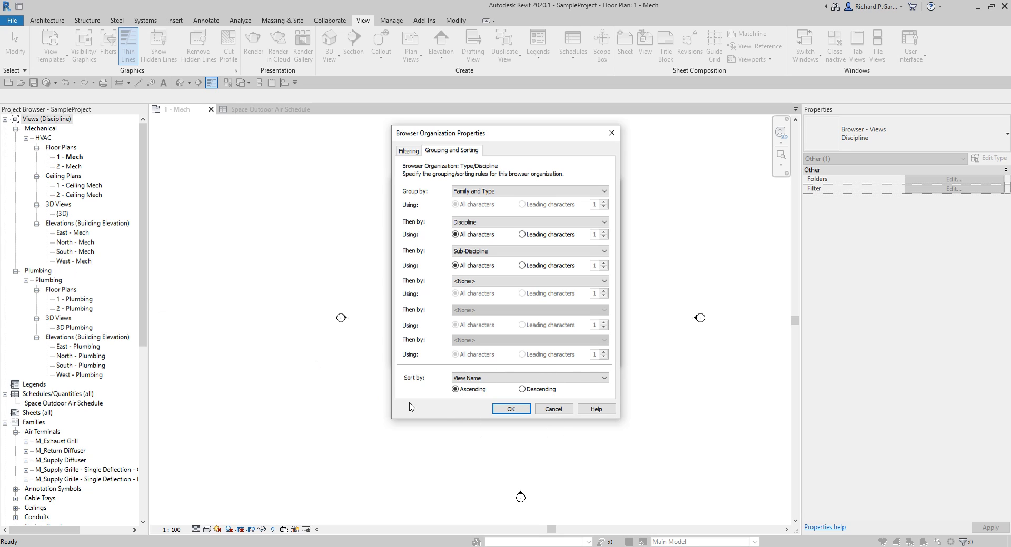
{"action": "left_click", "coordinate": [501, 411]}
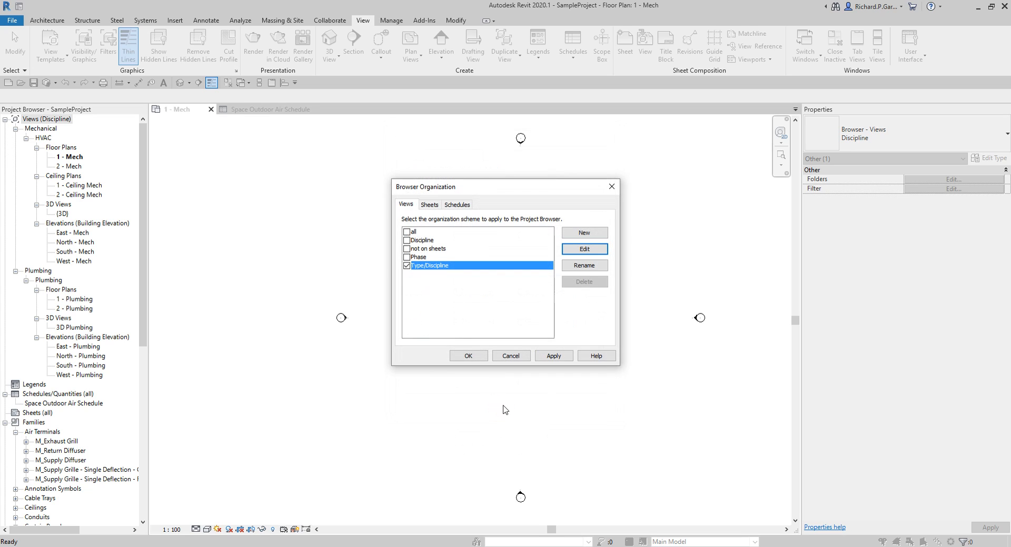
{"action": "left_click", "coordinate": [464, 356]}
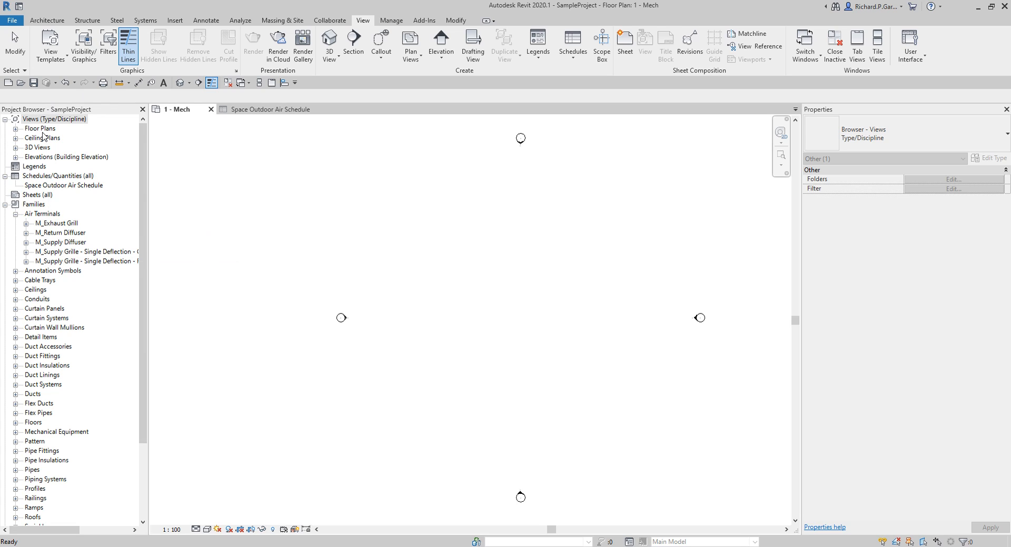
- Expand the Mechanical and Plumbing floor plans down to their views, and the Ceiling Plans, 3D Views and Elevations groups, to review the new organization
{"action": "left_click", "coordinate": [47, 128]}
{"action": "left_click", "coordinate": [16, 129]}
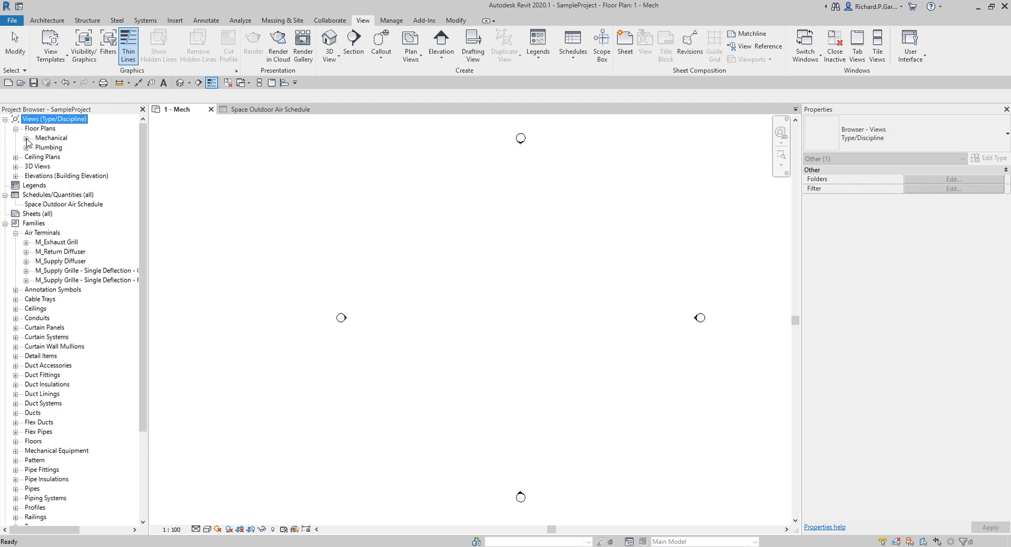
{"action": "left_click", "coordinate": [26, 138]}
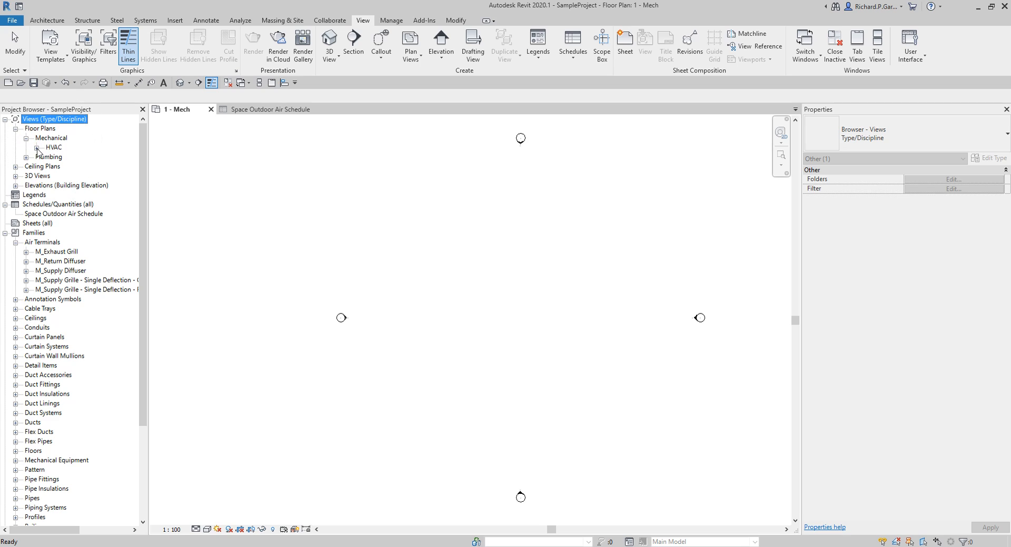
{"action": "left_click", "coordinate": [36, 147]}
{"action": "left_click", "coordinate": [26, 176]}
{"action": "left_click", "coordinate": [36, 186]}
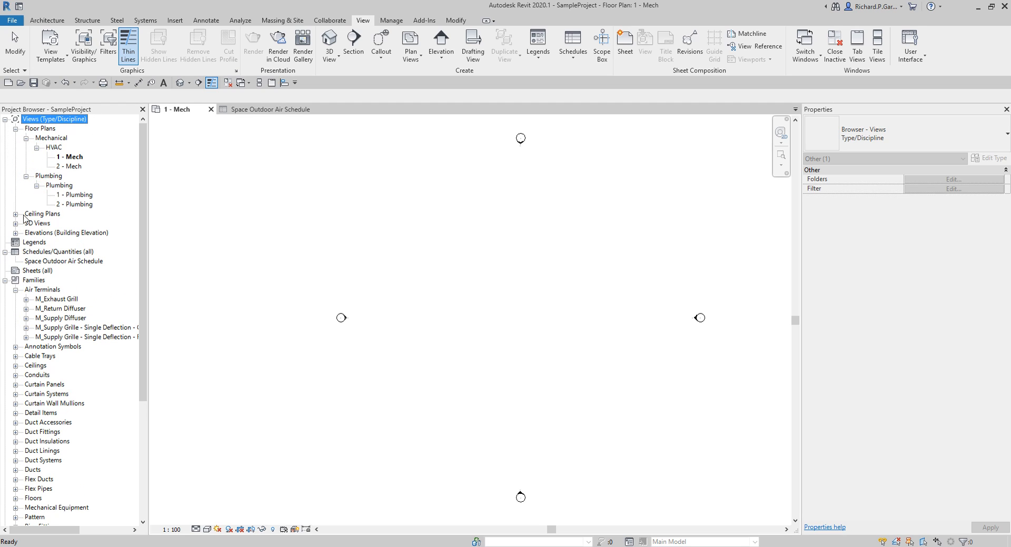
{"action": "left_click", "coordinate": [16, 214]}
{"action": "left_click", "coordinate": [16, 233]}
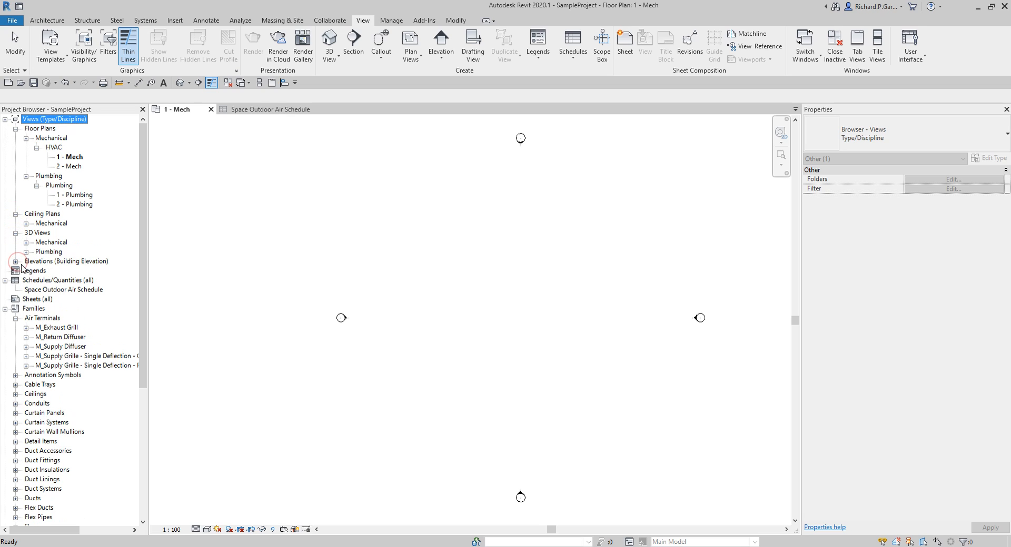
{"action": "left_click", "coordinate": [16, 261]}
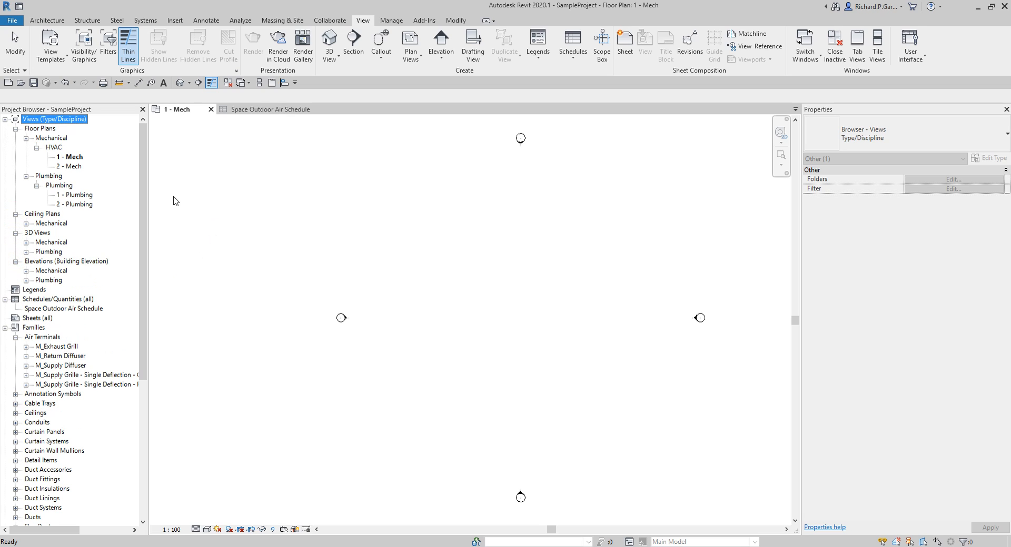
- Create a new project from the Architectural Template
{"action": "left_click", "coordinate": [9, 83]}
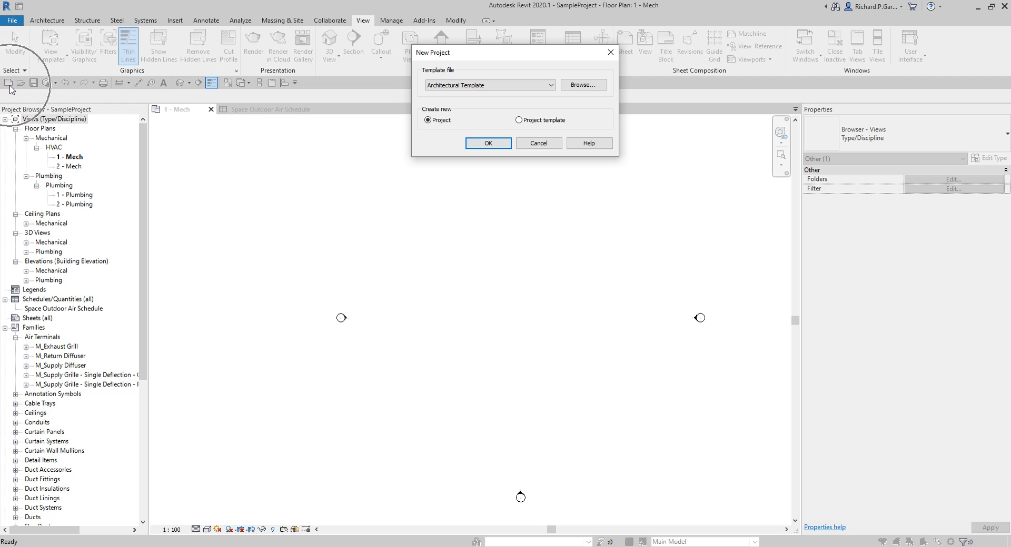
{"action": "left_click", "coordinate": [456, 88]}
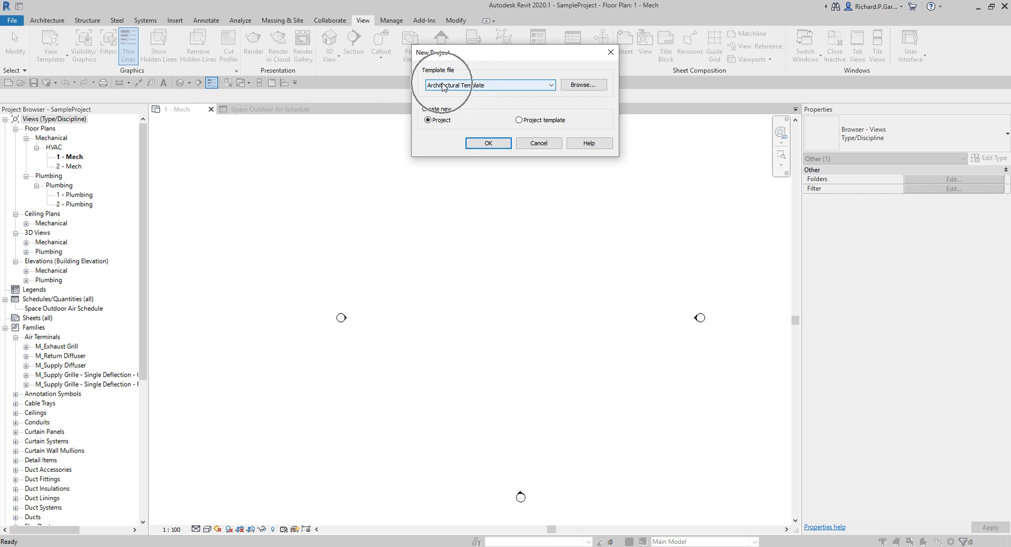
{"action": "left_click", "coordinate": [488, 143]}
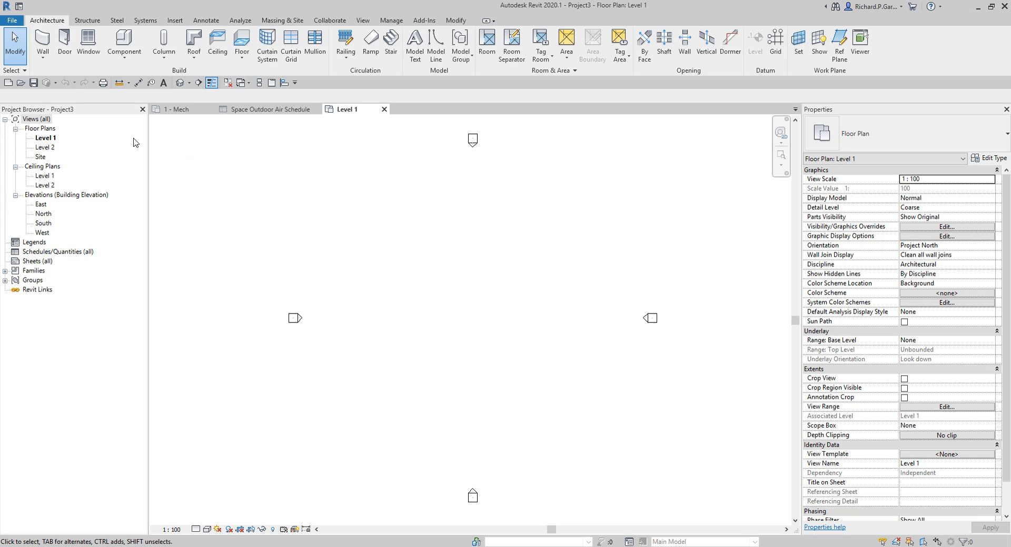
- Examine the Type/Discipline scheme's grouping options in the architectural project's browser organization, and close the project without changing the scheme
{"action": "right_click", "coordinate": [44, 120]}
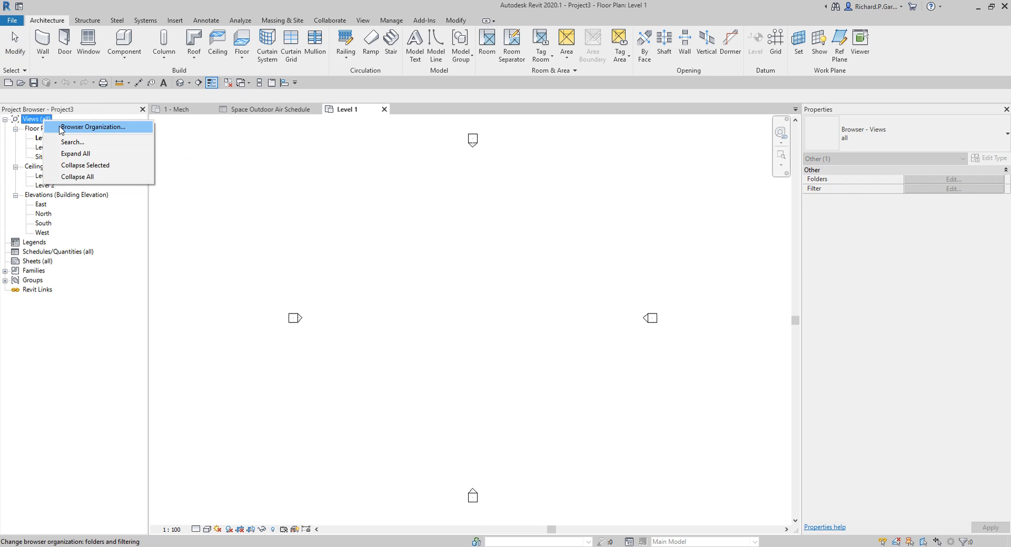
{"action": "left_click", "coordinate": [70, 129]}
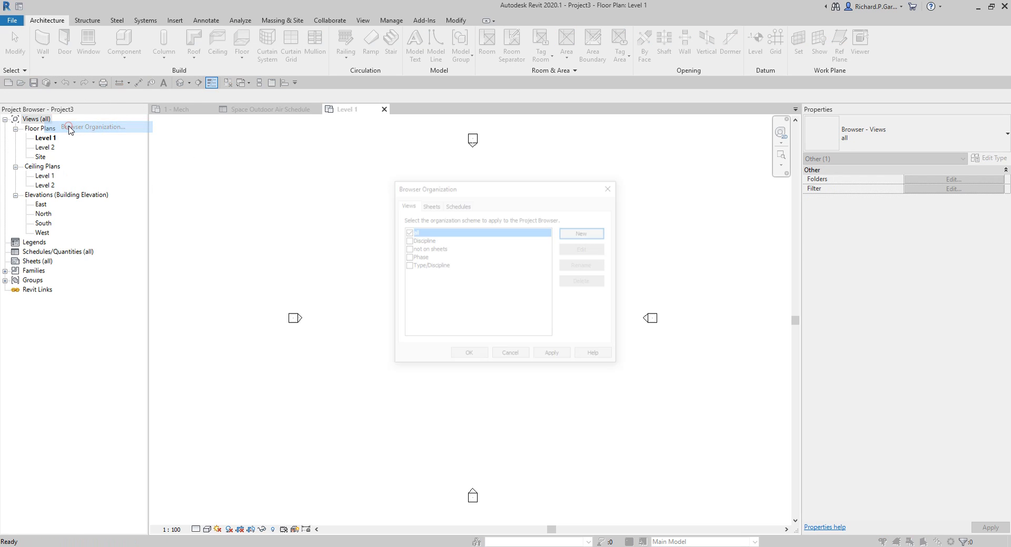
{"action": "left_click", "coordinate": [421, 266]}
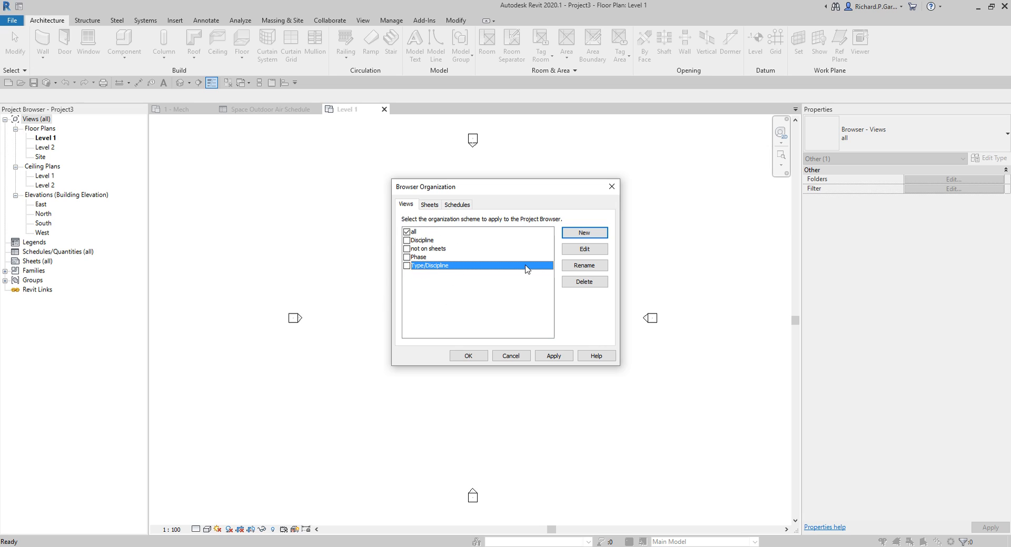
{"action": "left_click", "coordinate": [572, 252]}
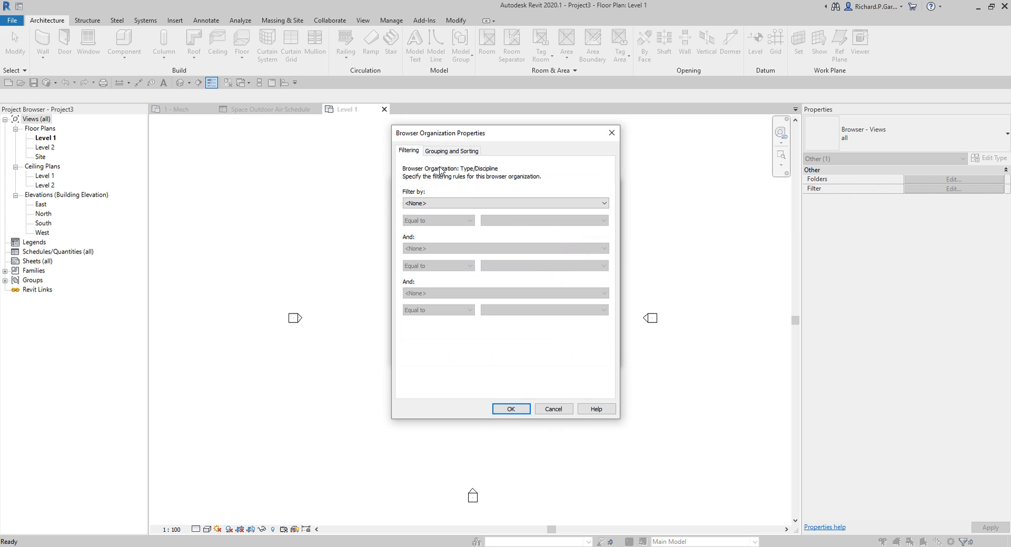
{"action": "left_click", "coordinate": [451, 152]}
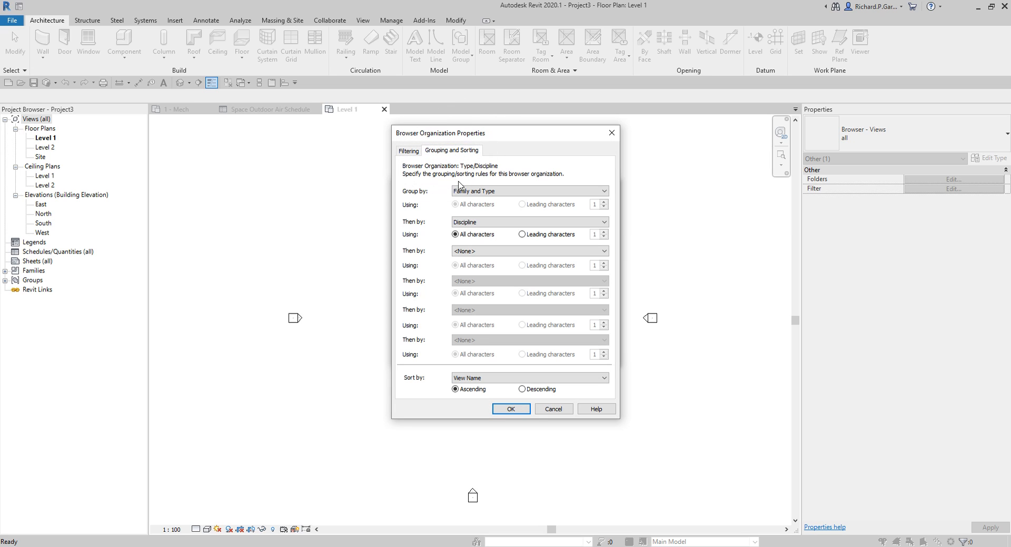
{"action": "left_click", "coordinate": [479, 253]}
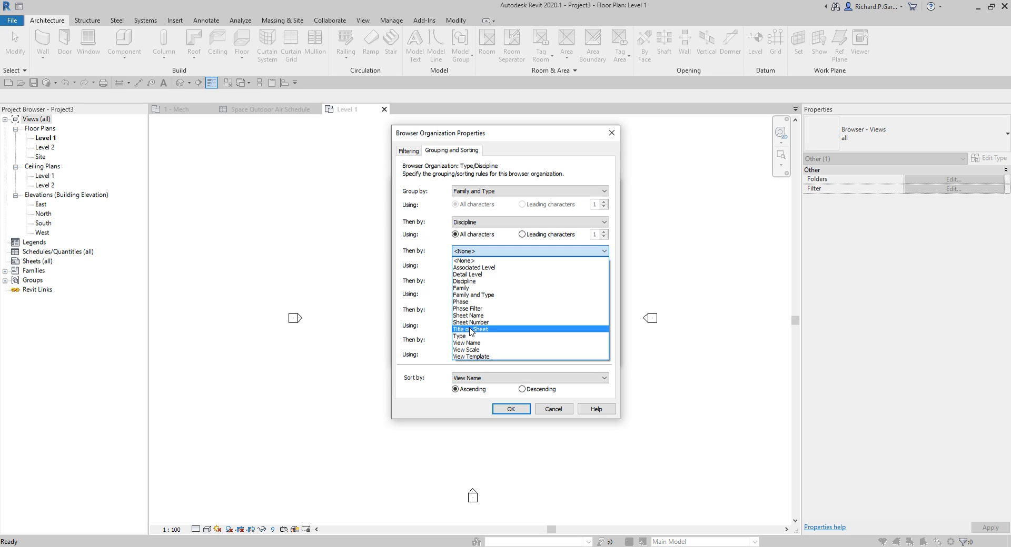
{"action": "left_click", "coordinate": [556, 412]}
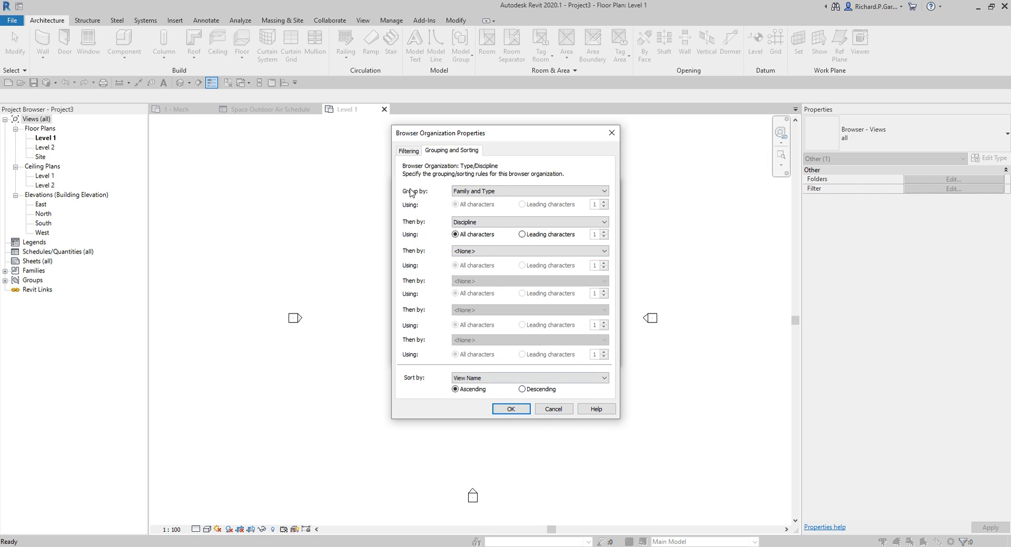
{"action": "left_click", "coordinate": [551, 409]}
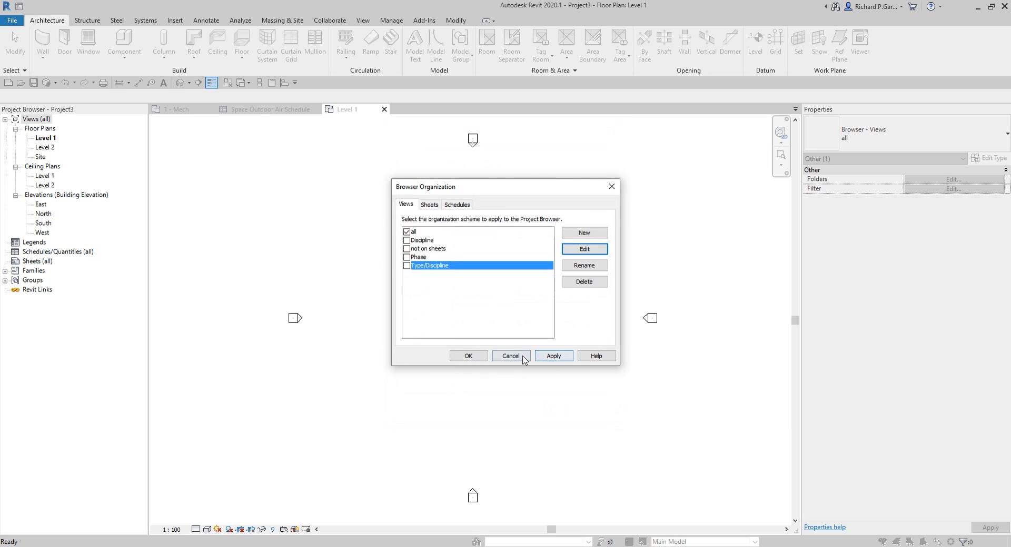
{"action": "left_click", "coordinate": [521, 359]}
{"action": "left_click", "coordinate": [385, 109]}
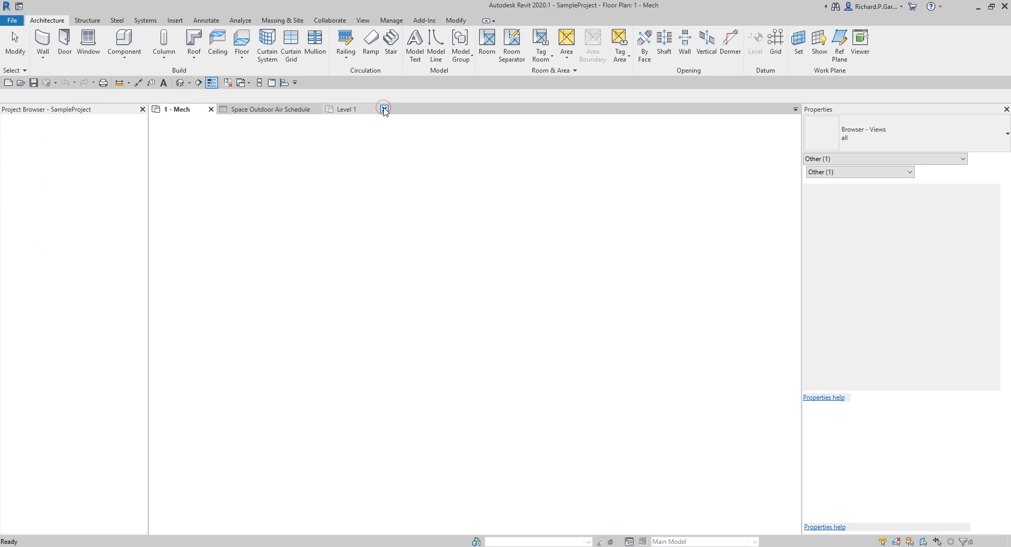
- Create a new project from the Structural Template
{"action": "left_click", "coordinate": [8, 82]}
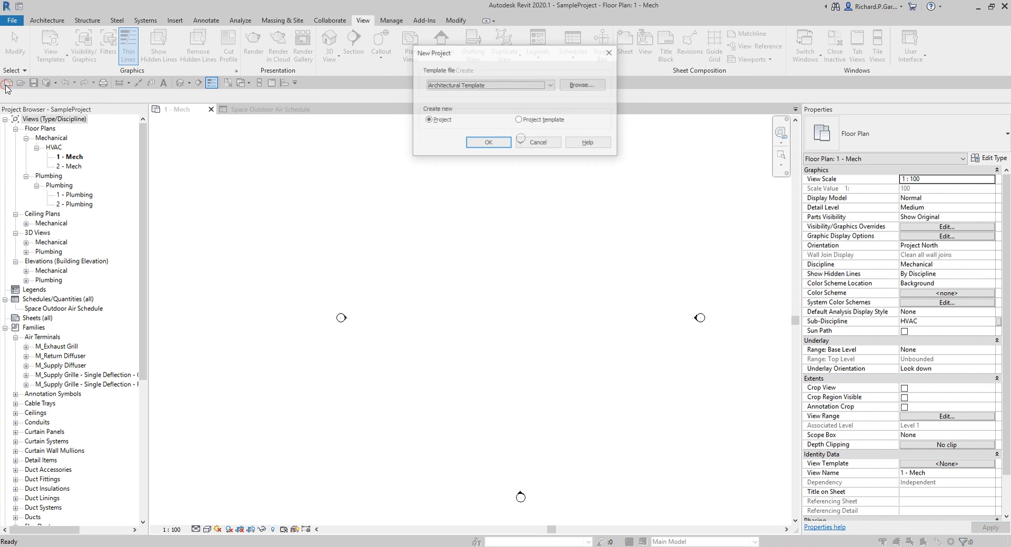
{"action": "left_click", "coordinate": [455, 85]}
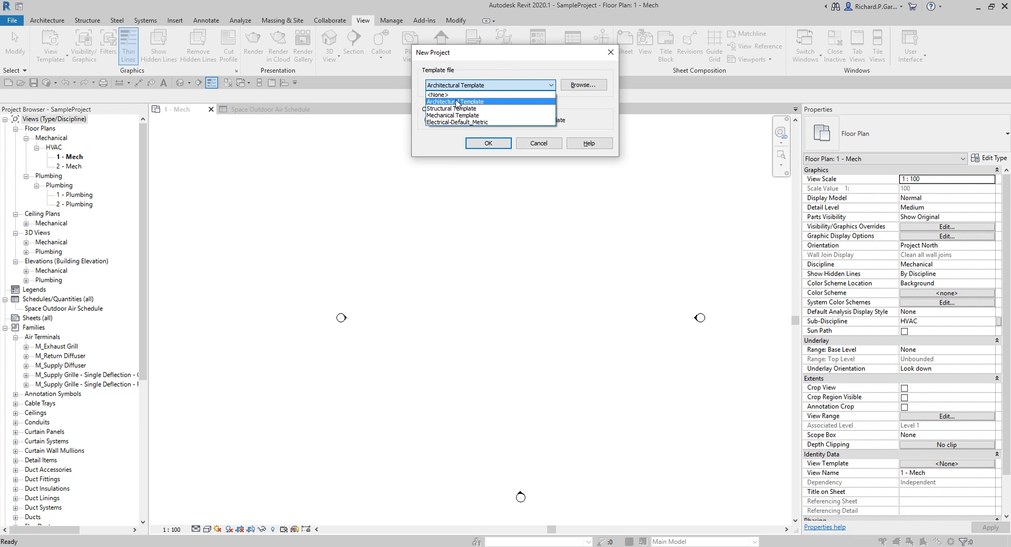
{"action": "left_click", "coordinate": [457, 109]}
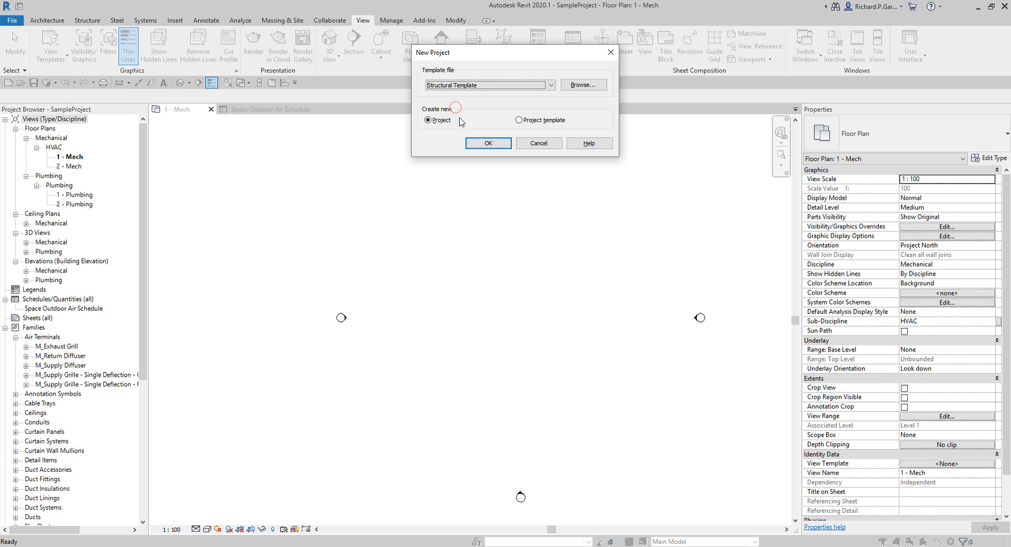
{"action": "left_click", "coordinate": [485, 147]}
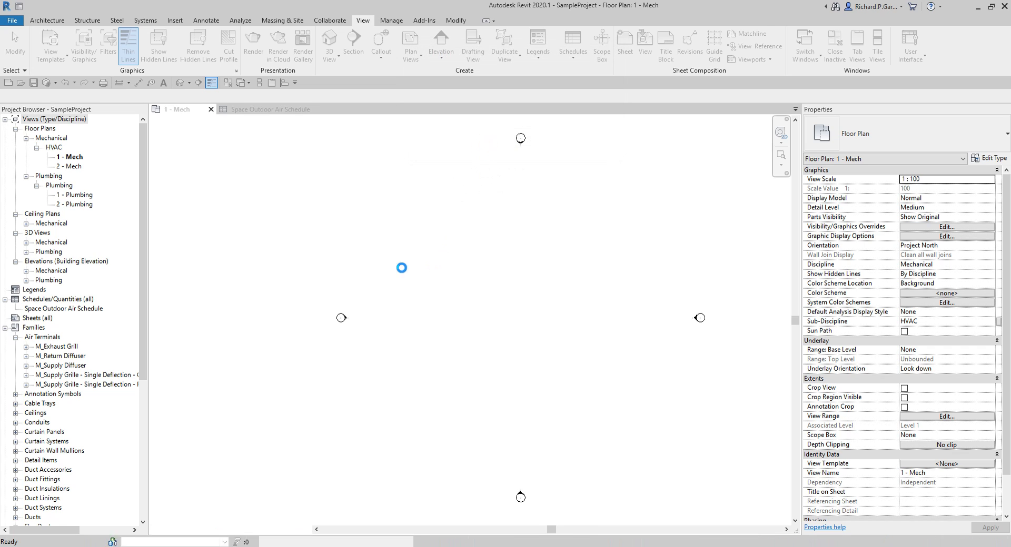
- Examine the third-level grouping options of the structural project's Type/Discipline scheme, and close the project without changing the scheme
{"action": "right_click", "coordinate": [42, 121]}
{"action": "left_click", "coordinate": [56, 130]}
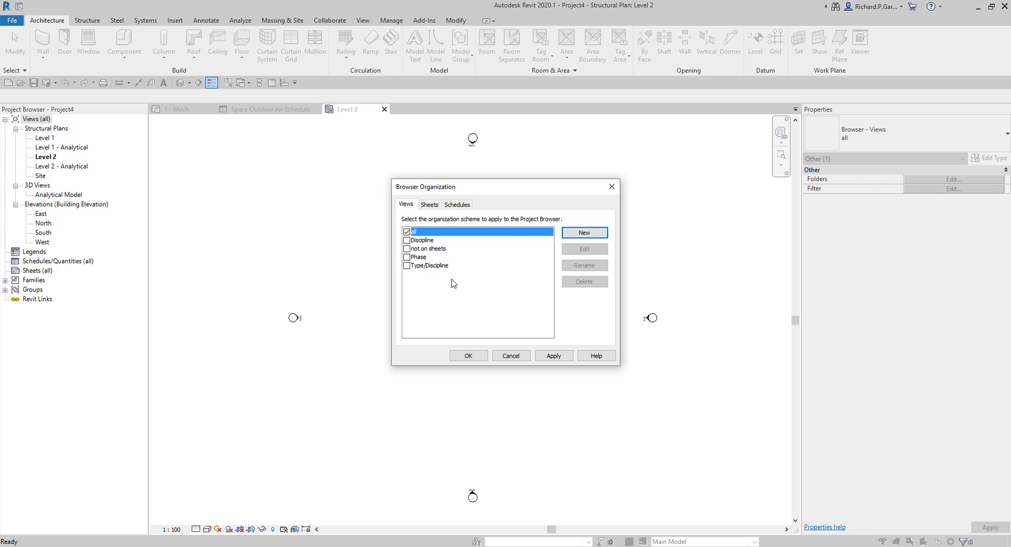
{"action": "left_click", "coordinate": [429, 267]}
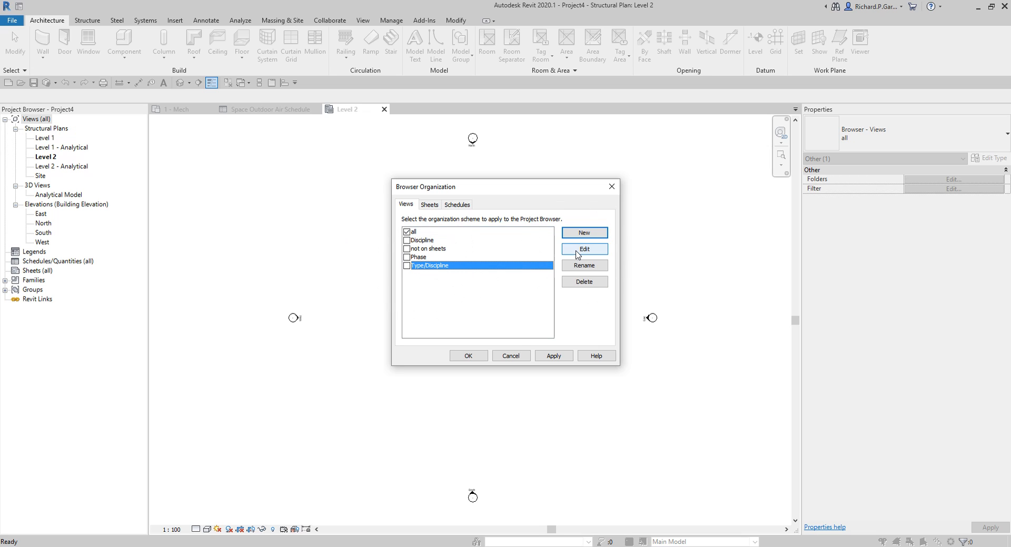
{"action": "left_click", "coordinate": [578, 255]}
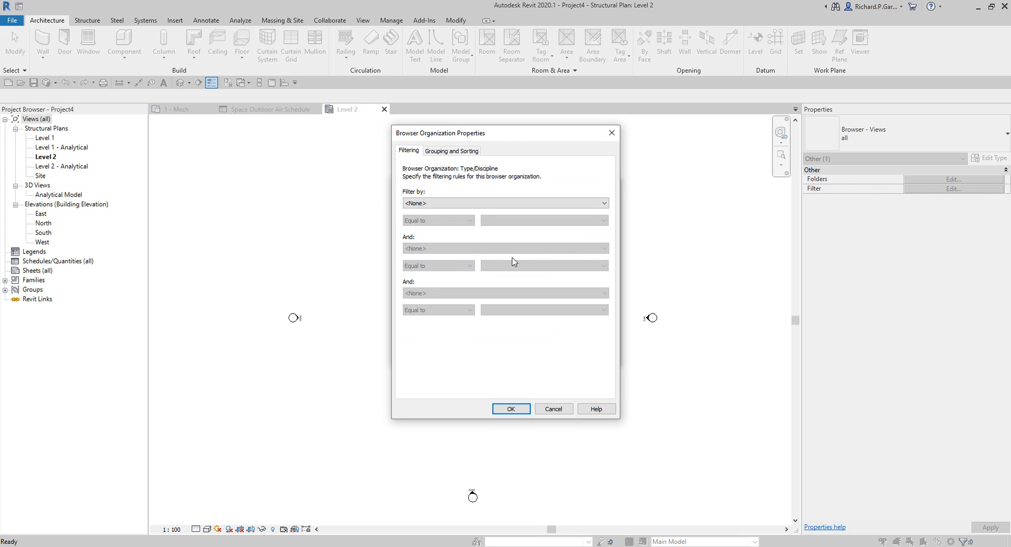
{"action": "left_click", "coordinate": [452, 151]}
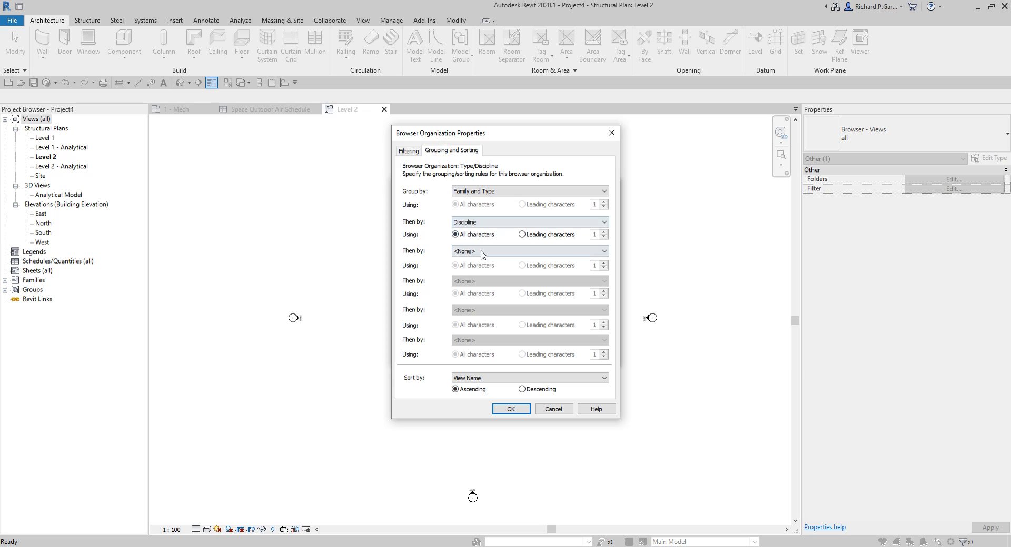
{"action": "left_click", "coordinate": [482, 252]}
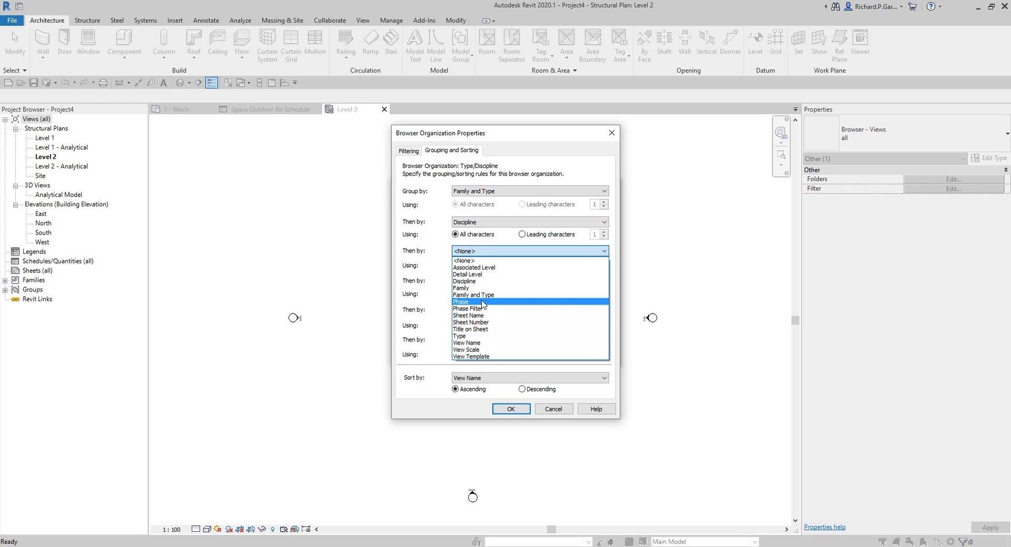
{"action": "left_click", "coordinate": [553, 411]}
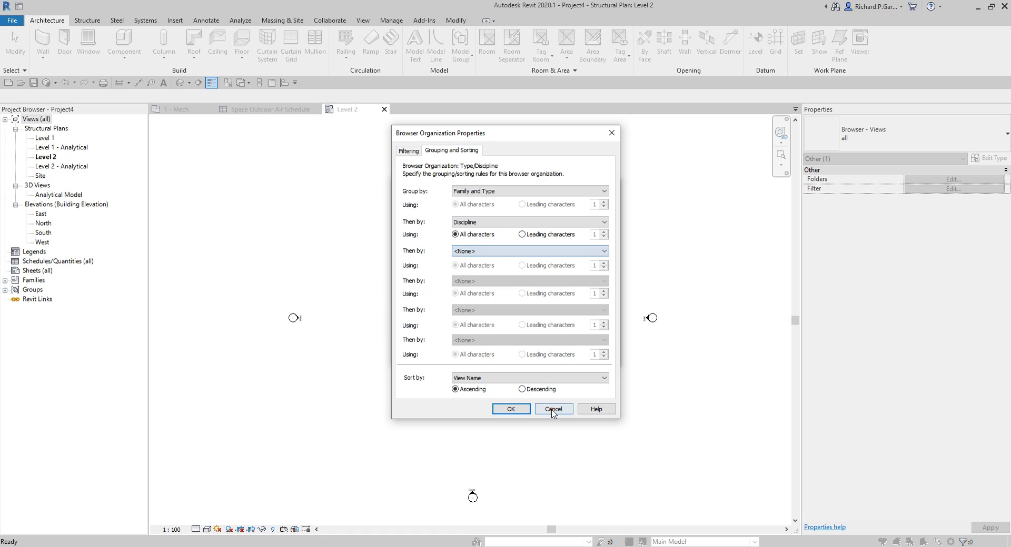
{"action": "left_click", "coordinate": [553, 411]}
{"action": "left_click", "coordinate": [519, 356]}
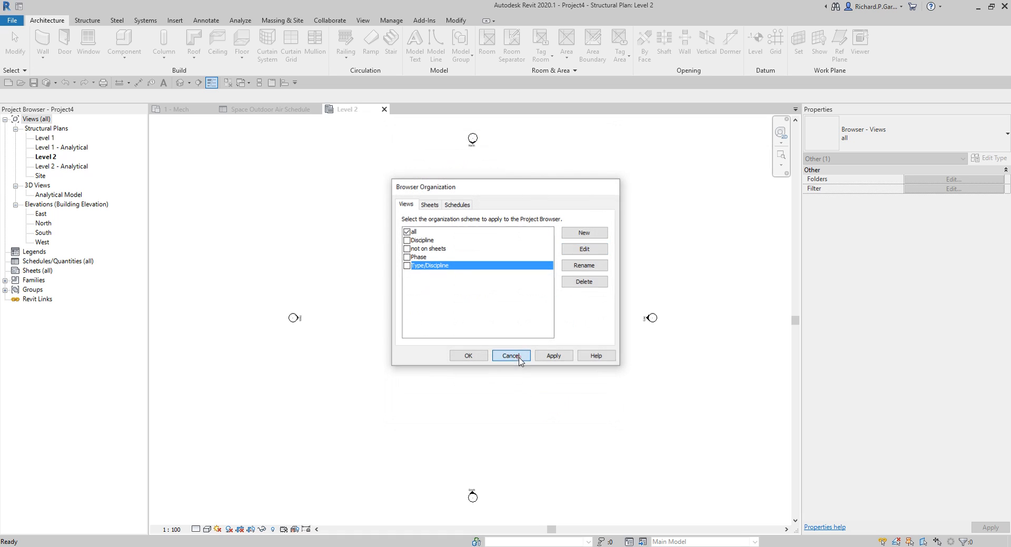
{"action": "left_click", "coordinate": [384, 109]}
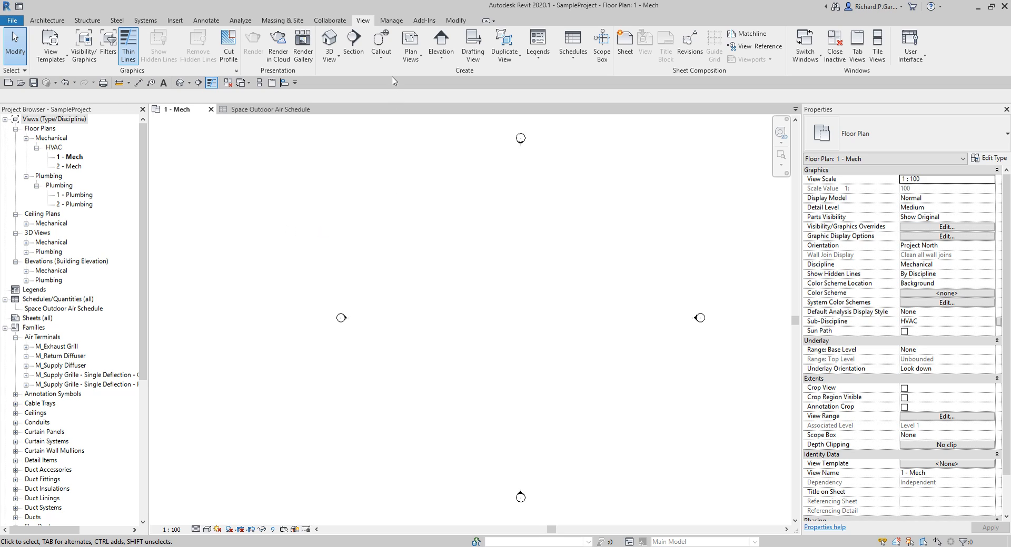
- In SampleProject's Project Information, set the Organization Name to "Learning with Rich" and the Organization Description to "Training Centre"
{"action": "left_click", "coordinate": [391, 21]}
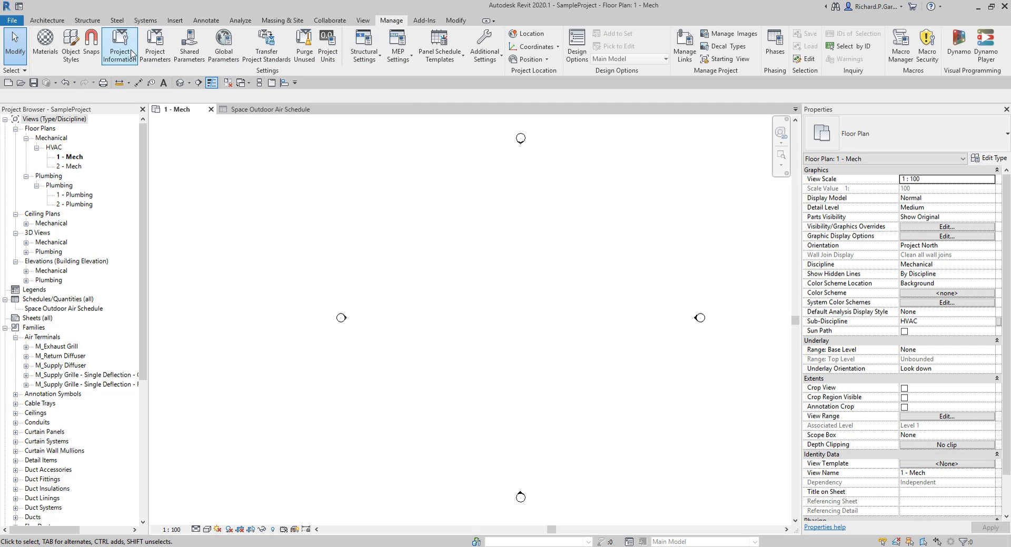
{"action": "key", "text": "ctrl"}
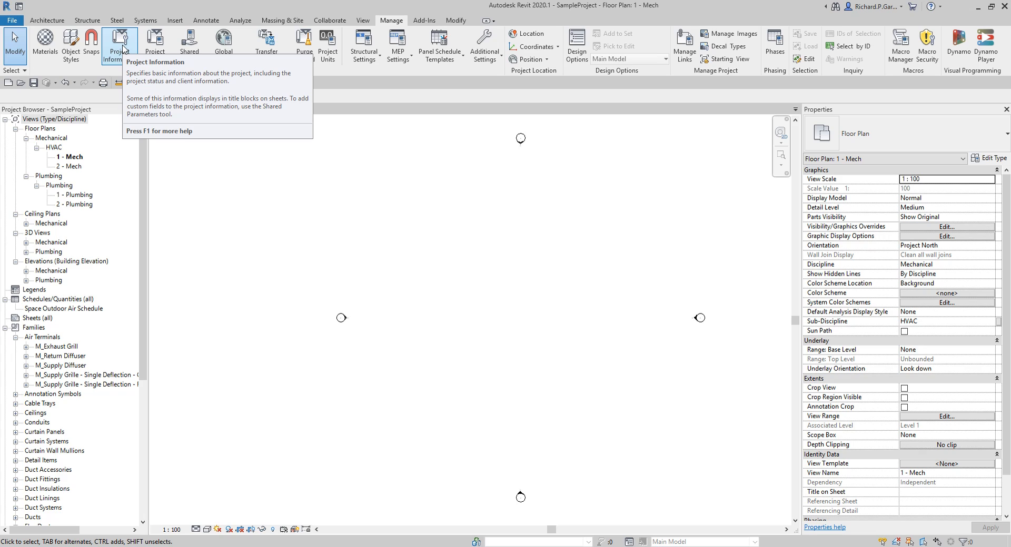
{"action": "left_click", "coordinate": [124, 49]}
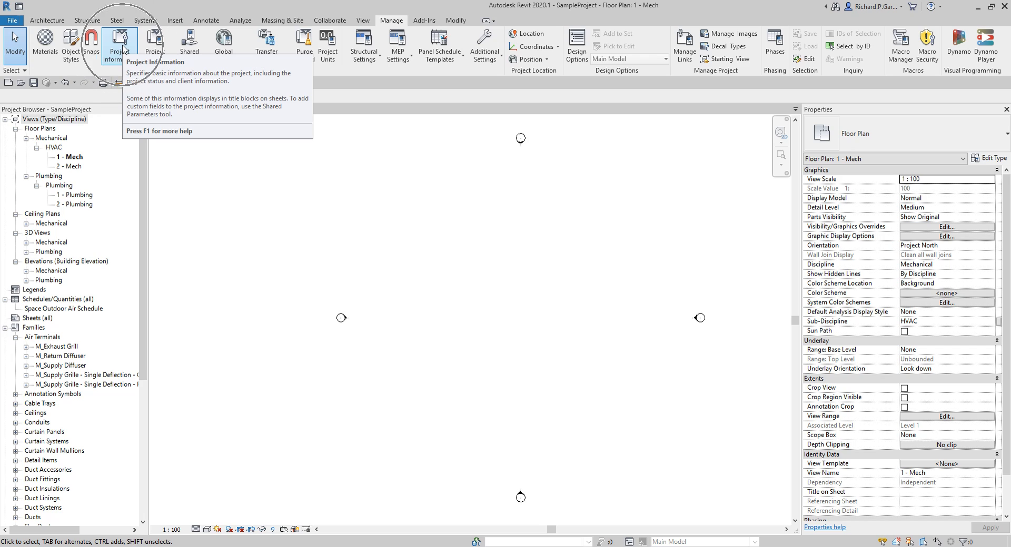
{"action": "left_click", "coordinate": [125, 49]}
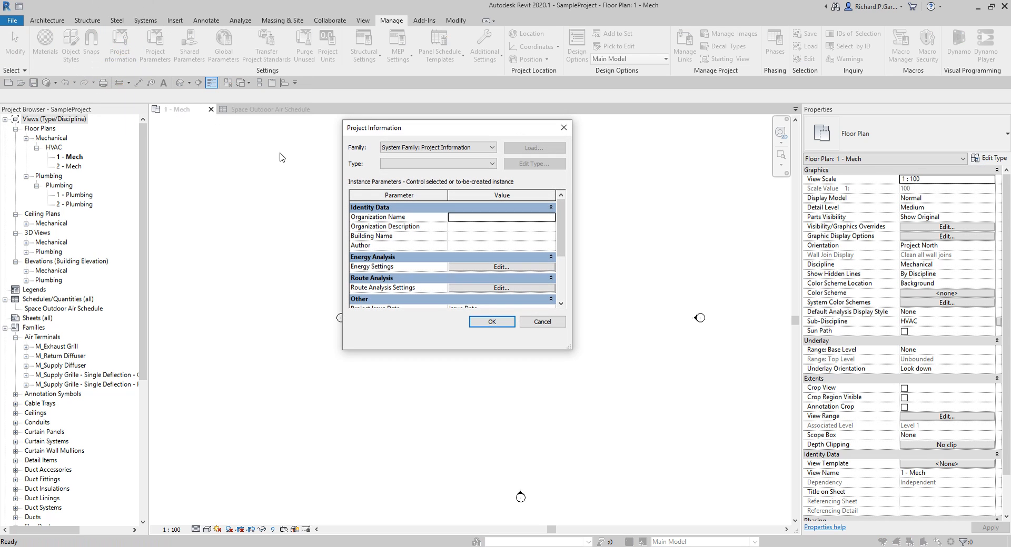
{"action": "scroll", "coordinate": [565, 224], "scroll_direction": "down", "scroll_amount": 2}
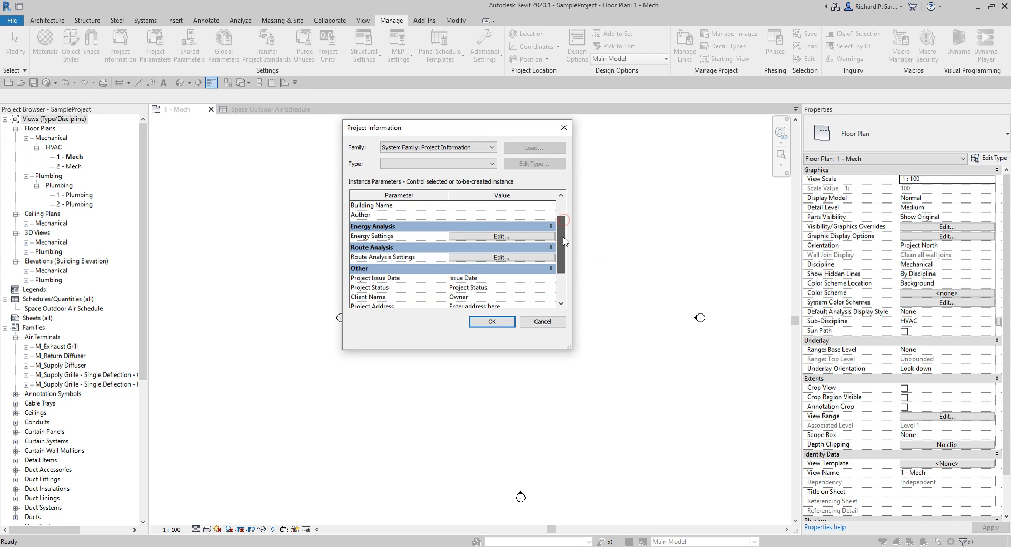
{"action": "scroll", "coordinate": [564, 225], "scroll_direction": "up", "scroll_amount": 2}
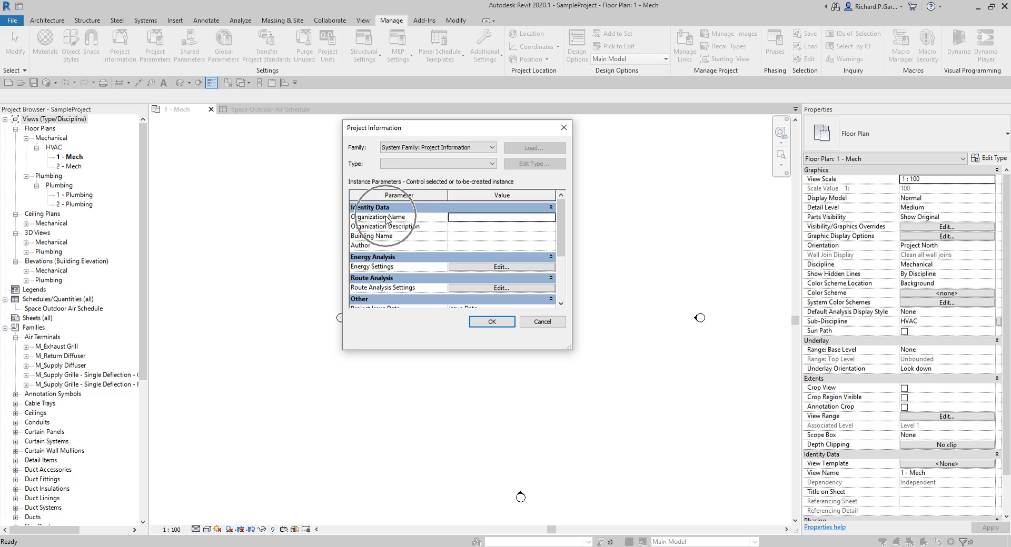
{"action": "left_click", "coordinate": [456, 217]}
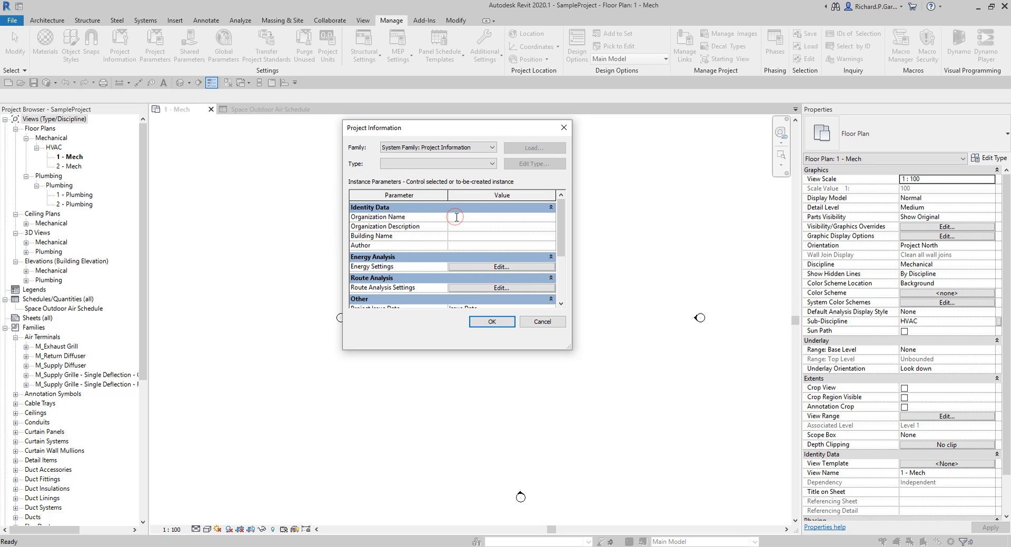
{"action": "type", "text": "Learning with Rich"}
{"action": "left_click", "coordinate": [459, 225]}
{"action": "type", "text": "Training Centre"}
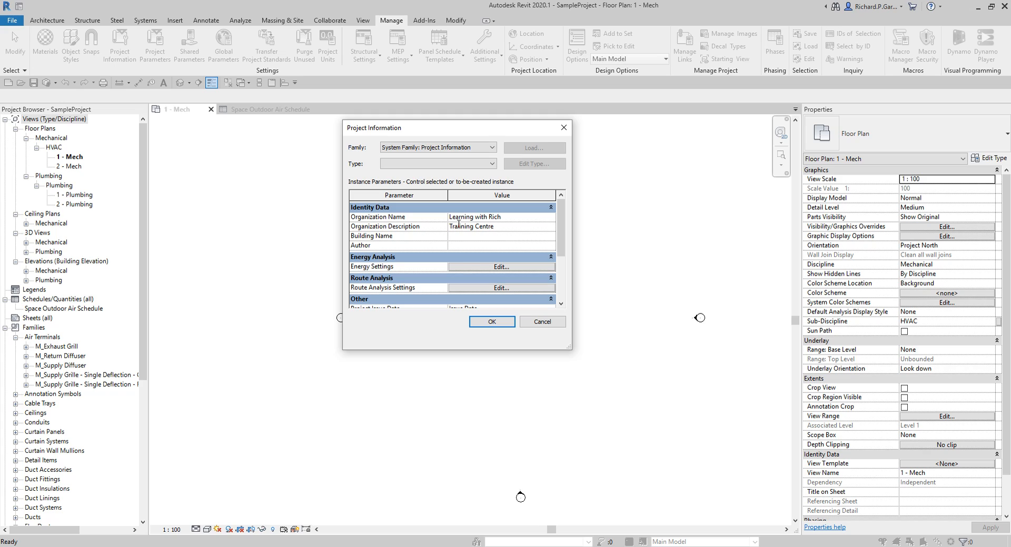
- Fill in both the Building Name and the Author with the author's first name
{"action": "left_click", "coordinate": [461, 227]}
{"action": "key", "text": "Tab"}
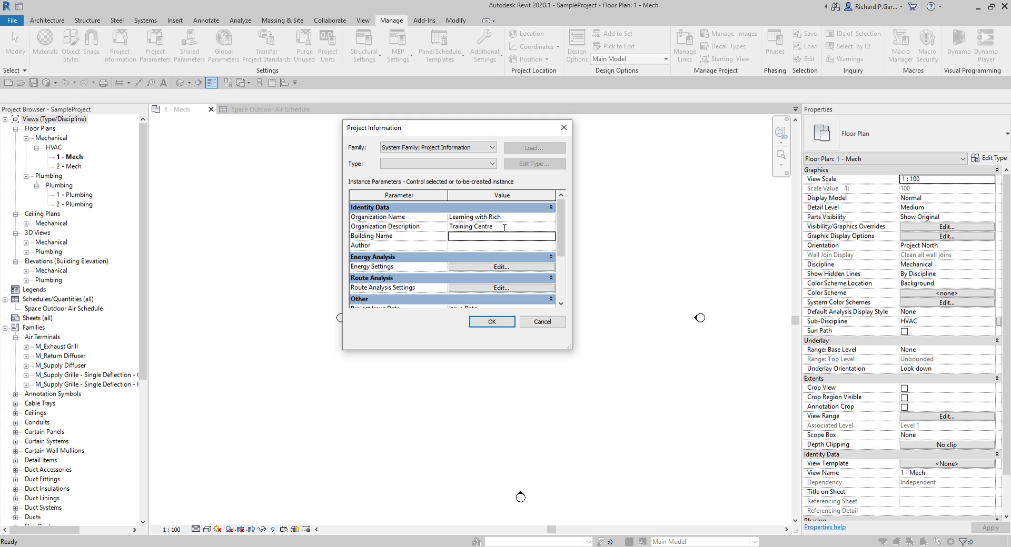
{"action": "type", "text": "Richard"}
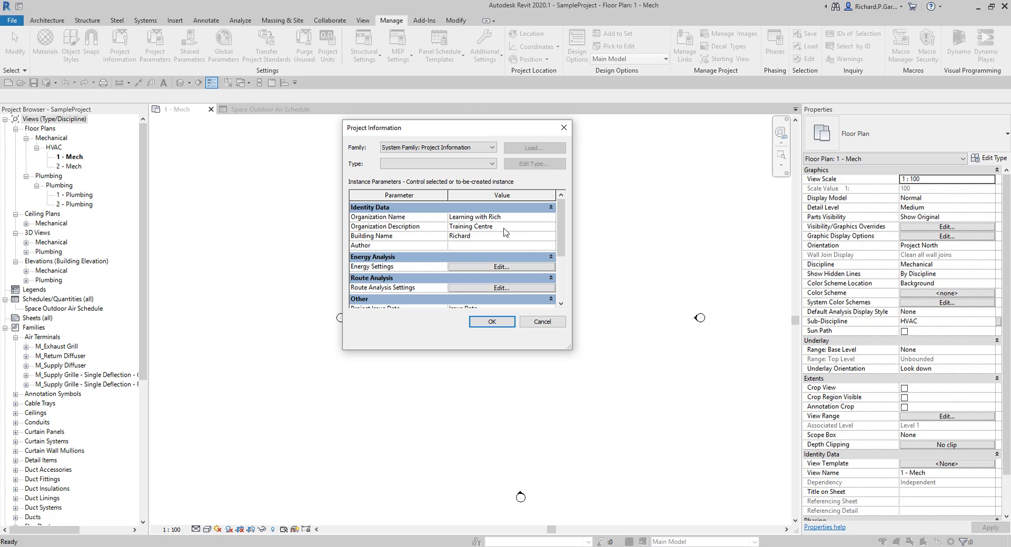
{"action": "left_click", "coordinate": [477, 244]}
{"action": "type", "text": "Richard"}
- Set the Project Issue Date to "September 30, 2019" and the Project Status to "Work In Progress"
{"action": "left_click_drag", "start_coordinate": [560, 211], "coordinate": [561, 263]}
{"action": "left_click", "coordinate": [377, 243]}
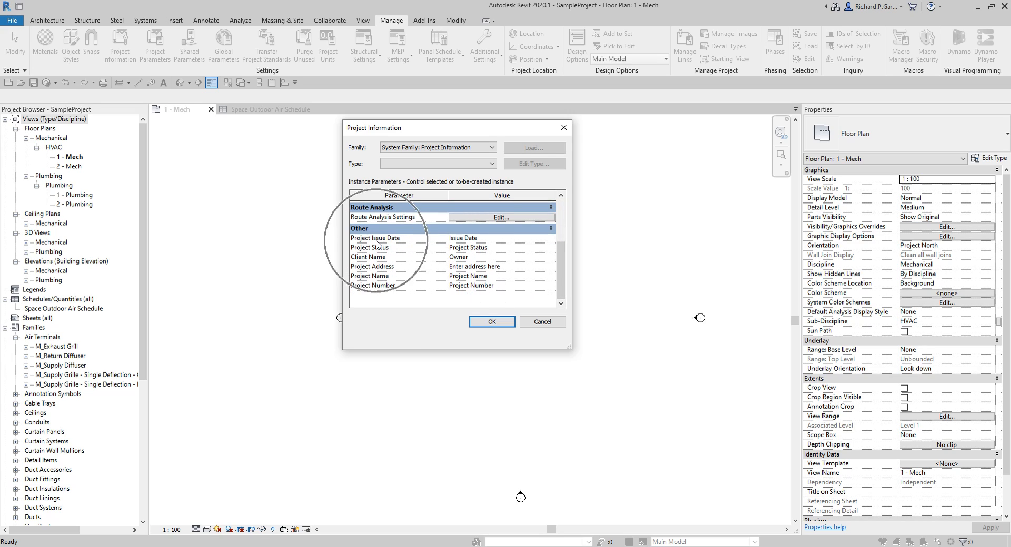
{"action": "left_click", "coordinate": [489, 238]}
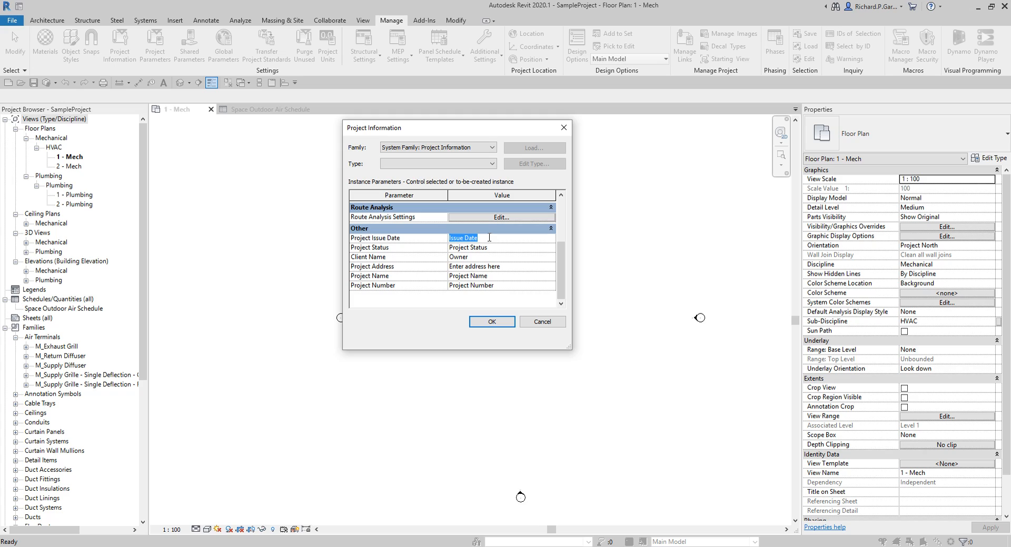
{"action": "type", "text": "September 30, 2019"}
{"action": "key", "text": "Tab"}
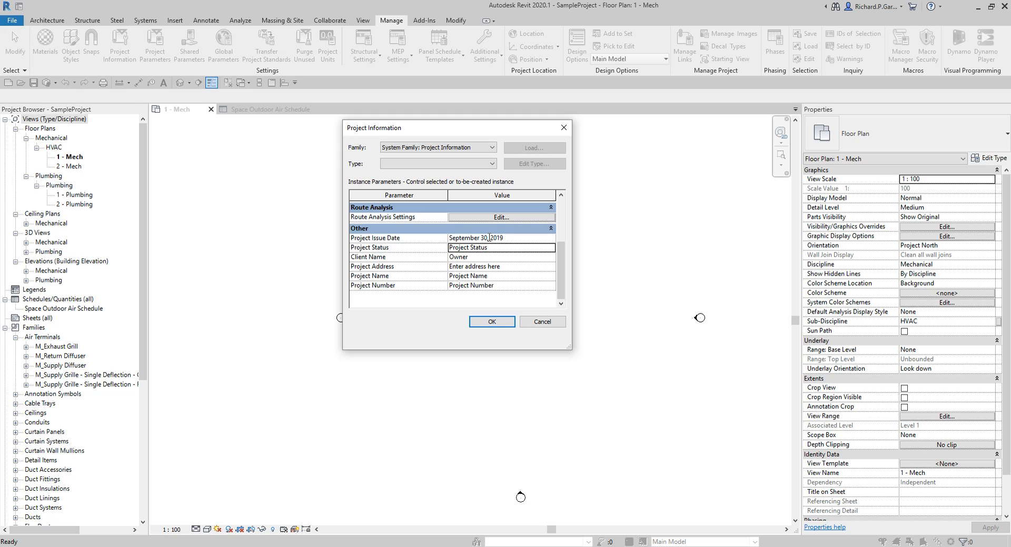
{"action": "type", "text": "Work I"}
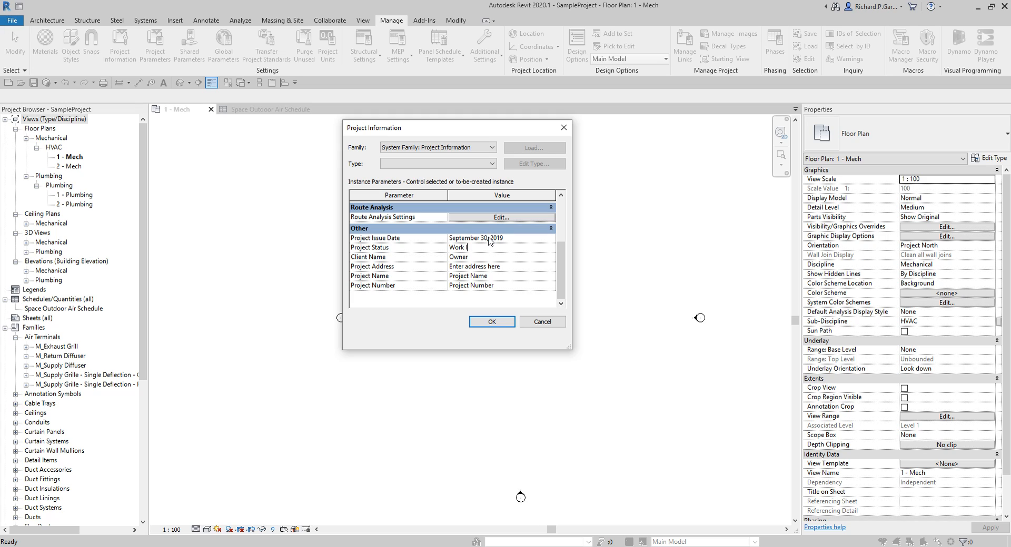
{"action": "type", "text": "n Progress"}
{"action": "key", "text": "Tab"}
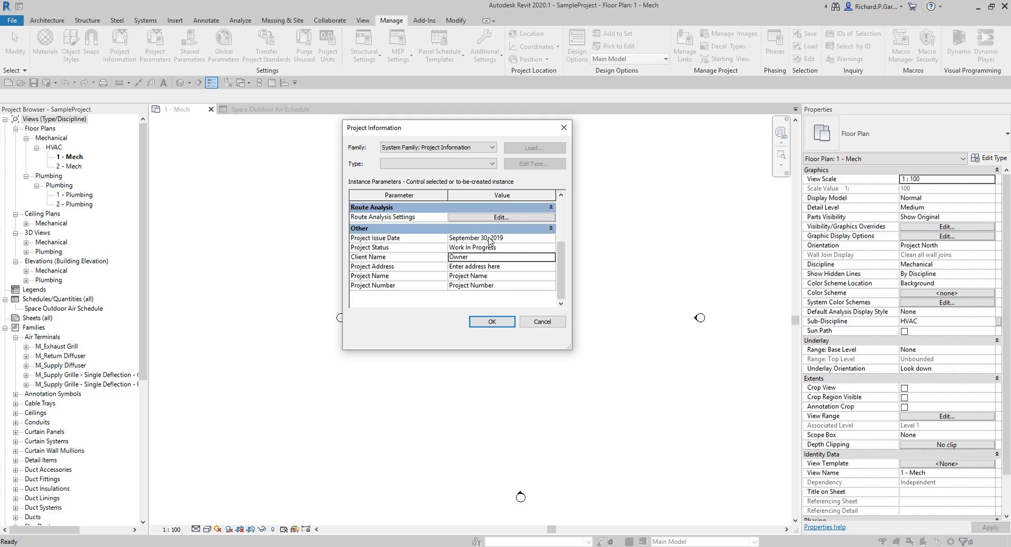
- Set the Client Name in the project information to "ABC Ltd."
{"action": "type", "text": "ABC"}
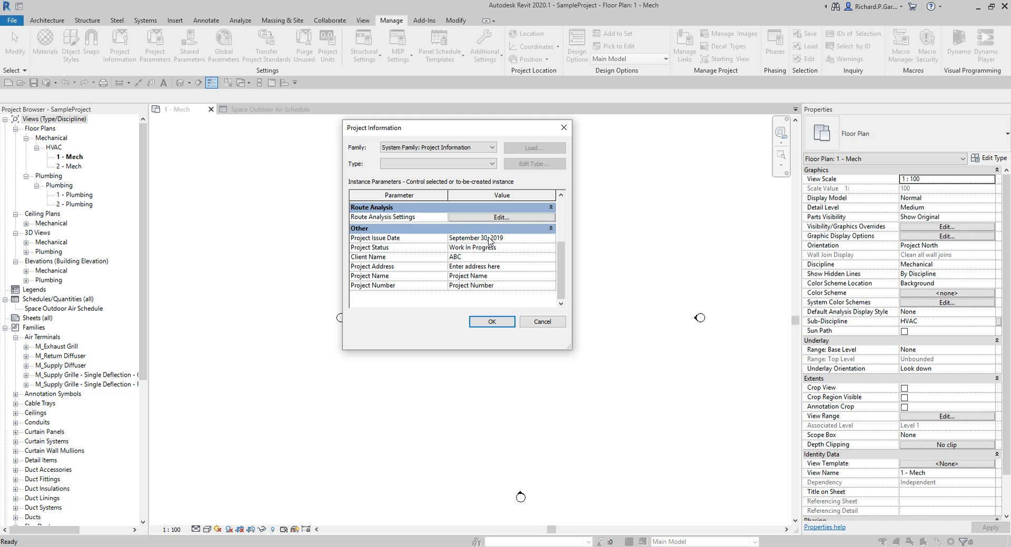
{"action": "type", "text": " LT"}
{"action": "type", "text": "td."}
{"action": "key", "text": "Tab"}
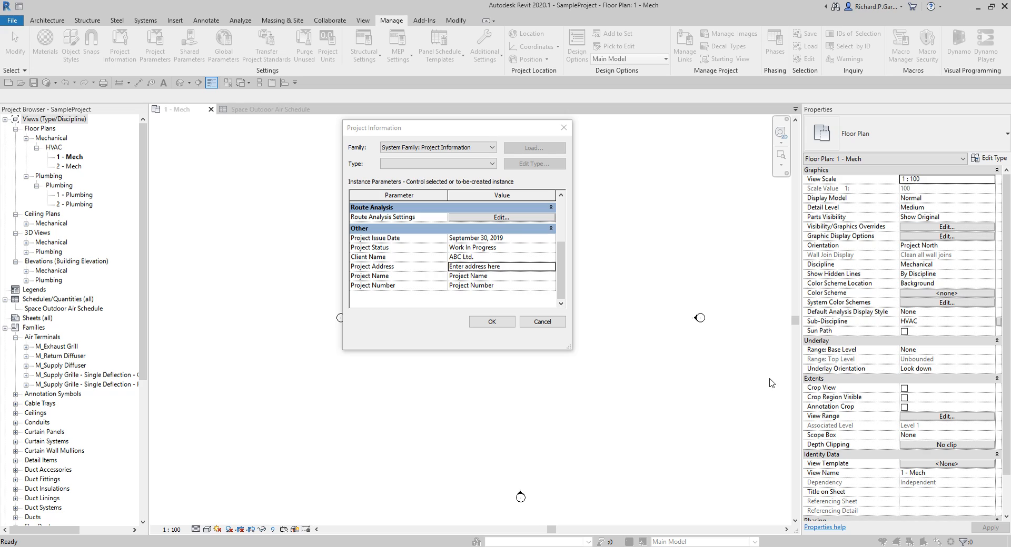
- Enter the project's postal address as multi-line text for the Project Address, with the state and country below the street and city
{"action": "left_click", "coordinate": [508, 268]}
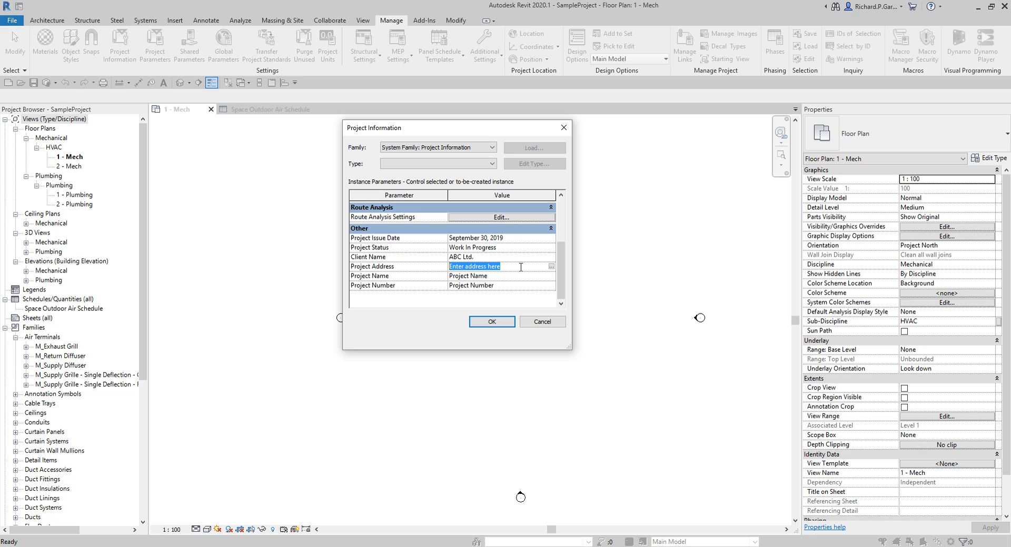
{"action": "left_click", "coordinate": [552, 266]}
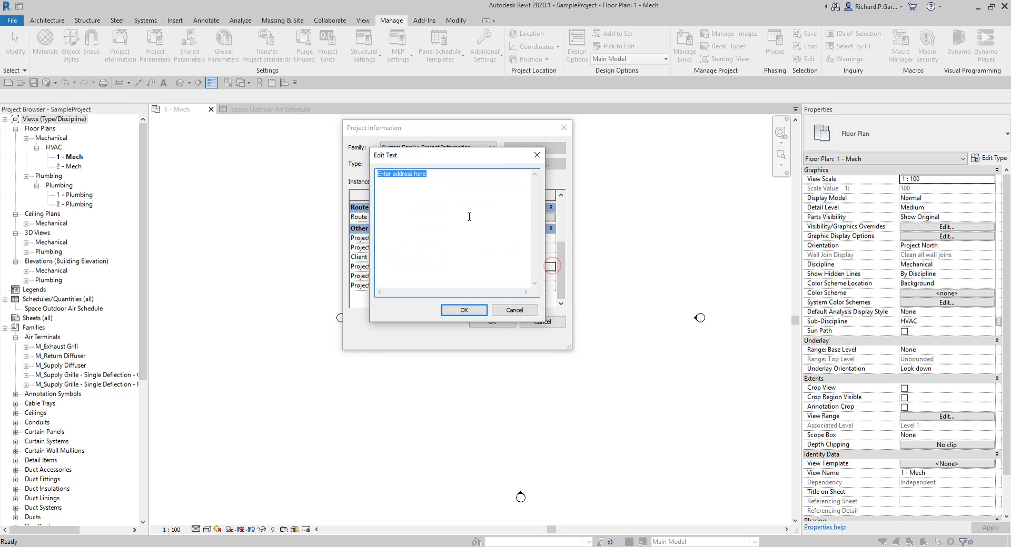
{"action": "type", "text": "123 McInnis Parkways"}
{"action": "key", "text": "BackSpace"}
{"action": "type", "text": "Rafael, CA"}
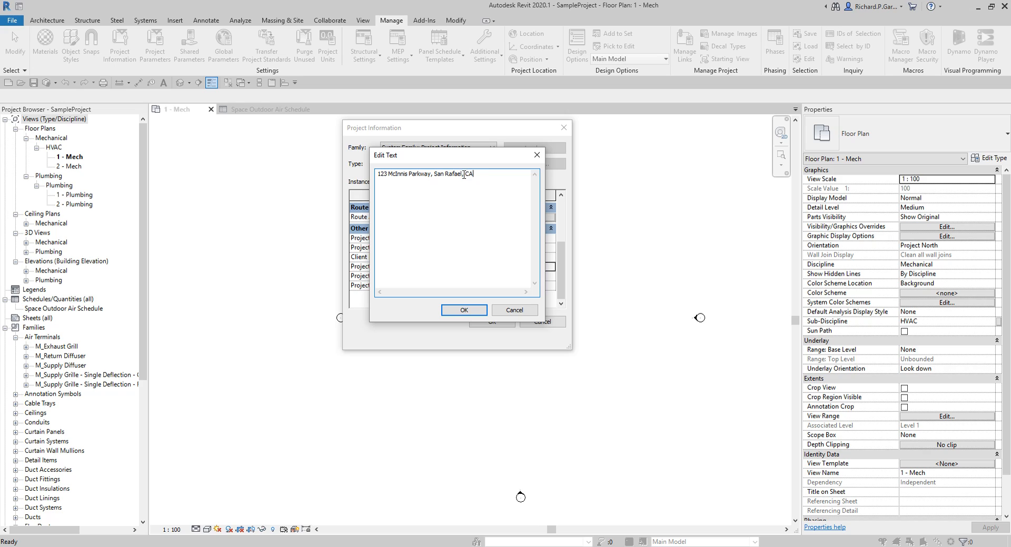
{"action": "left_click", "coordinate": [464, 175]}
{"action": "key", "text": "BackSpace"}
{"action": "key", "text": "BackSpace"}
{"action": "key", "text": "Return"}
{"action": "key", "text": "Delete"}
{"action": "type", "text": "USA"}
{"action": "left_click", "coordinate": [466, 310]}
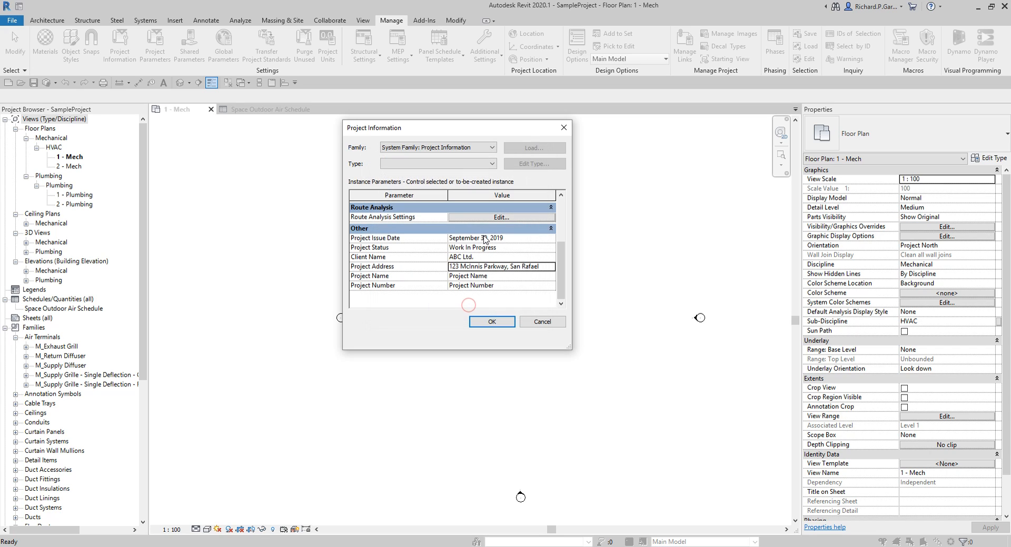
- Set the Project Name to "ABC Convention Centre"
{"action": "left_click", "coordinate": [504, 277]}
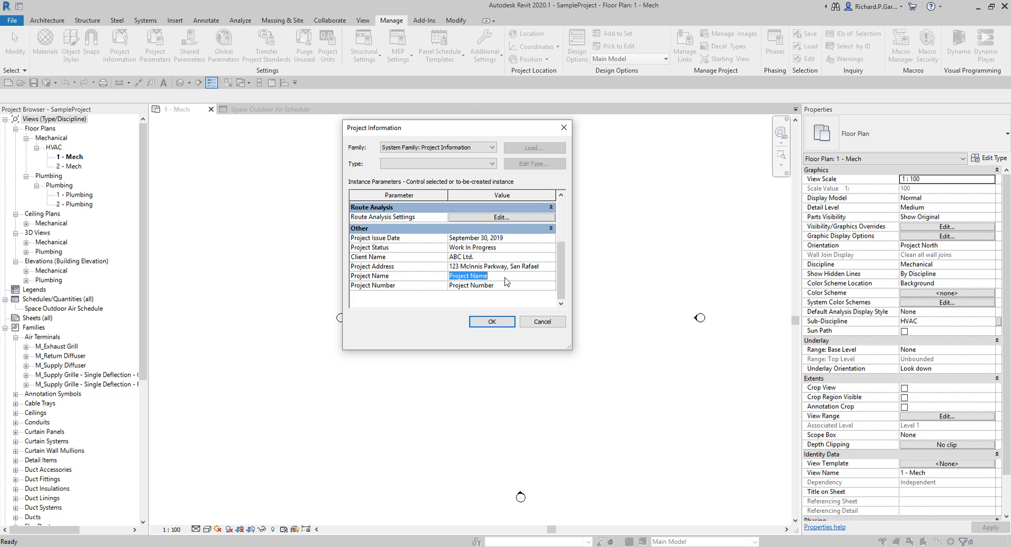
{"action": "type", "text": "Con"}
{"action": "type", "text": "vention"}
{"action": "type", "text": " Centre"}
{"action": "type", "text": "ABC"}
- Set the Project Number to "XYZ-001" and accept the project information
{"action": "left_click", "coordinate": [504, 285]}
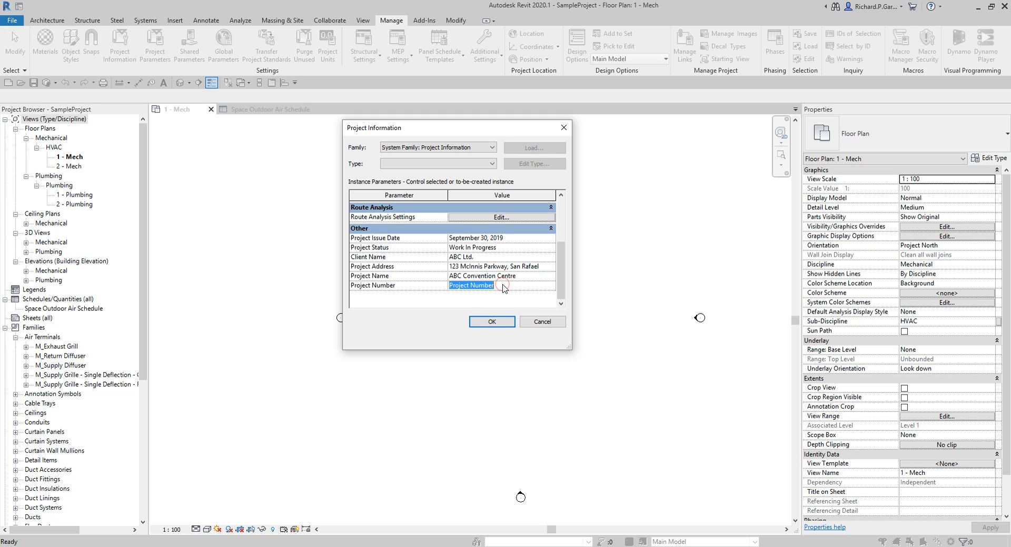
{"action": "type", "text": "XYZ"}
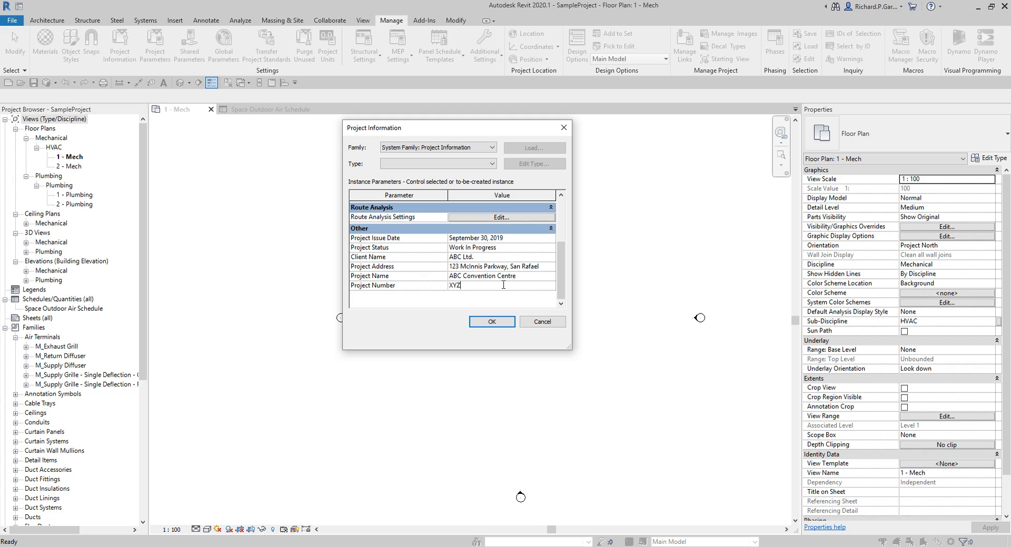
{"action": "type", "text": "-001"}
{"action": "left_click", "coordinate": [48, 125]}
{"action": "left_click", "coordinate": [374, 132]}
{"action": "left_click", "coordinate": [493, 322]}
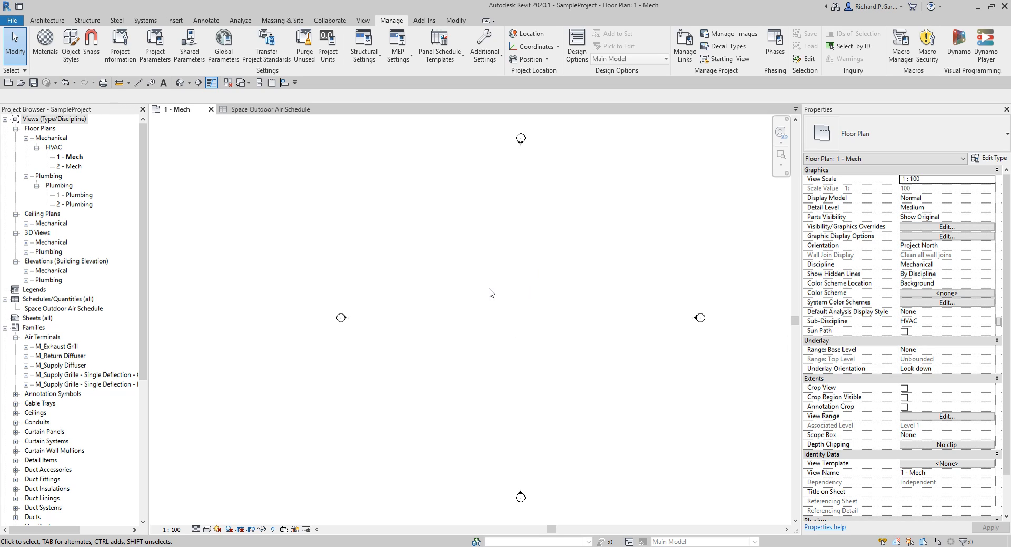
- Start adding a new project parameter and name it "View Purpose"
{"action": "left_click", "coordinate": [393, 22]}
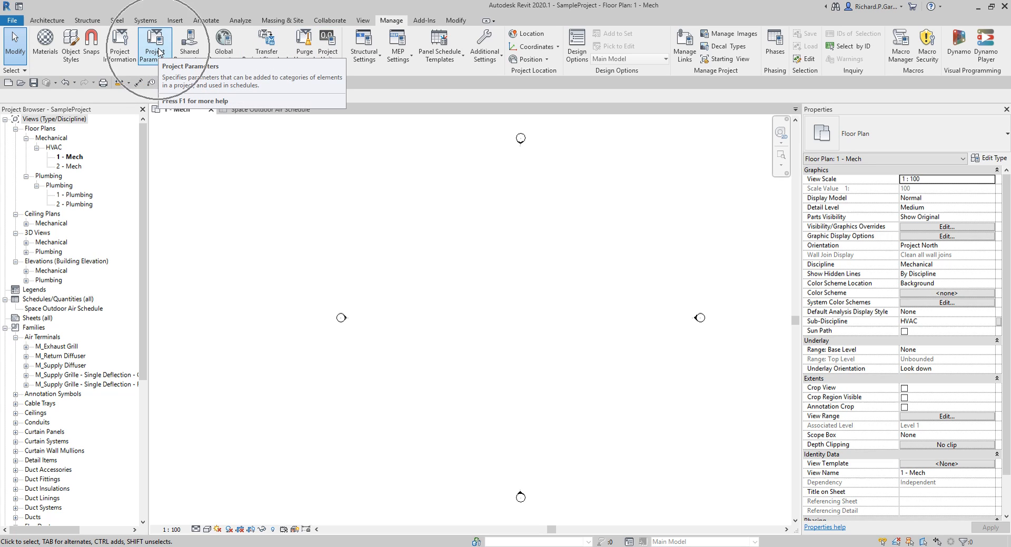
{"action": "left_click", "coordinate": [158, 51]}
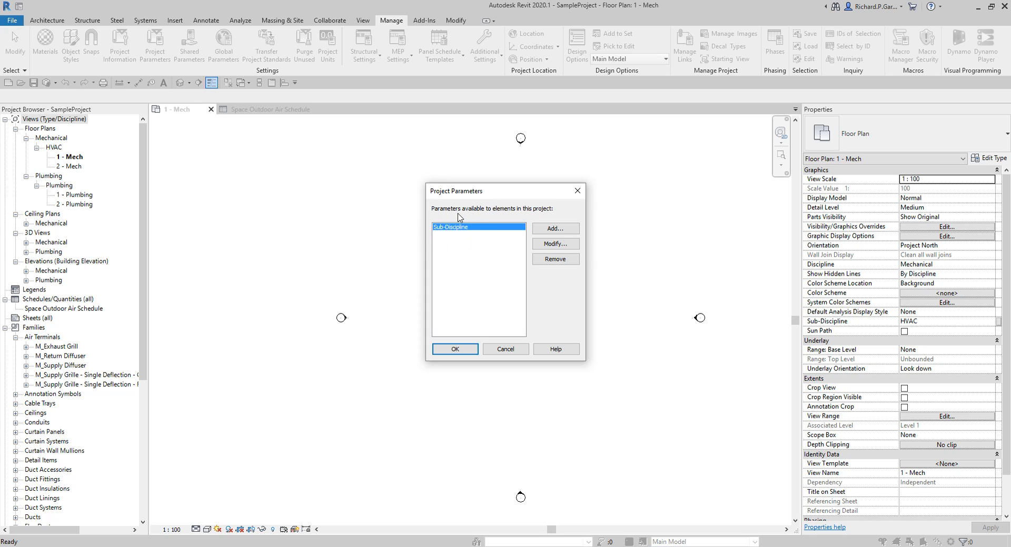
{"action": "left_click", "coordinate": [469, 233]}
{"action": "left_click", "coordinate": [555, 230]}
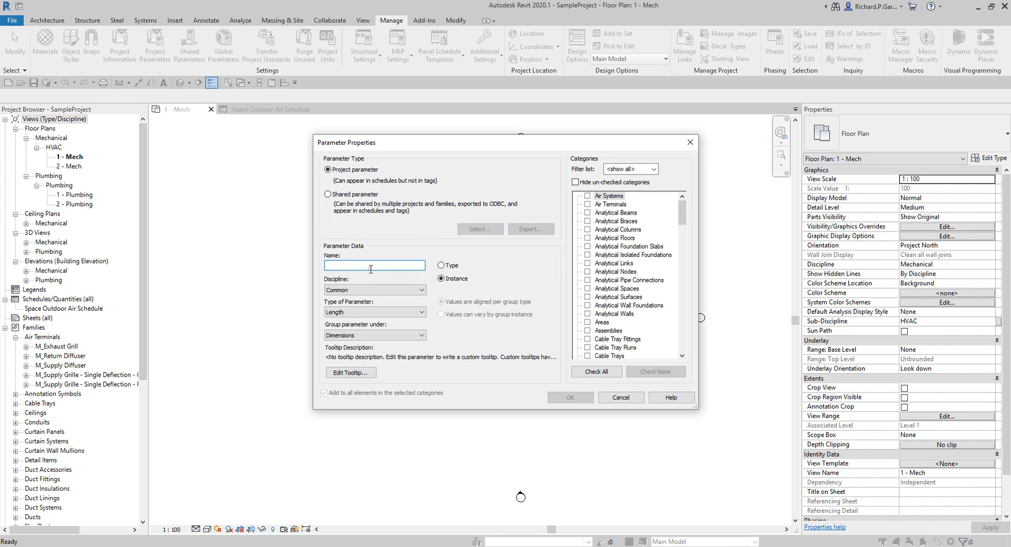
{"action": "left_click", "coordinate": [370, 269]}
{"action": "type", "text": "View P"}
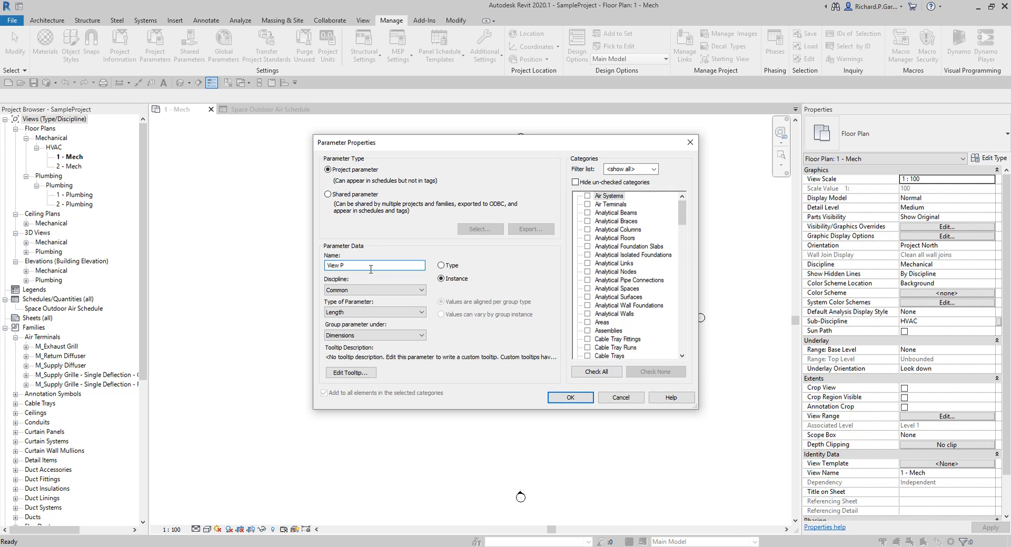
{"action": "type", "text": "urpos"}
{"action": "key", "text": "ctrl"}
{"action": "key", "text": "ctrl"}
{"action": "key", "text": "ctrl"}
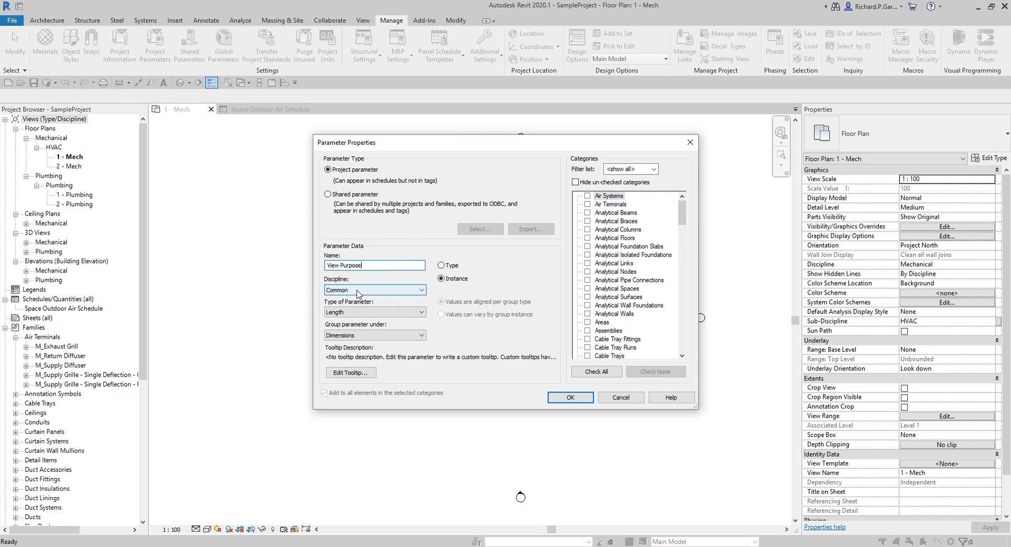
{"action": "key", "text": "ctrl"}
{"action": "key", "text": "ctrl"}
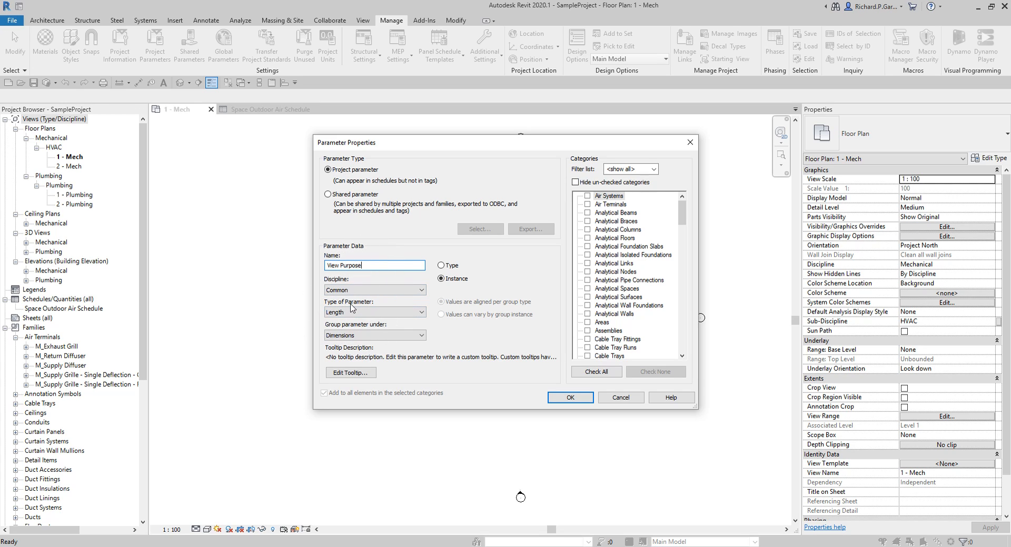
{"action": "key", "text": "ctrl"}
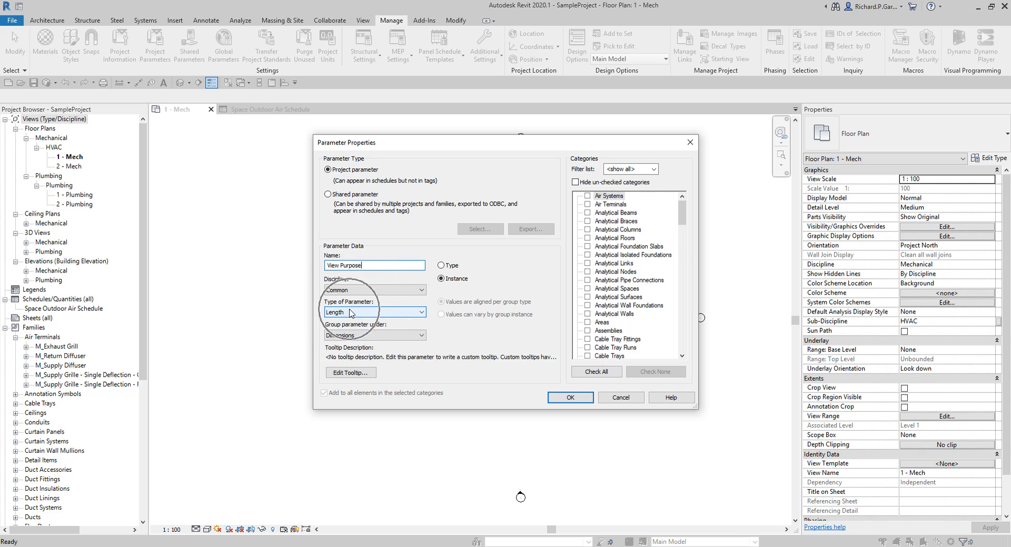
- Set the View Purpose parameter's type to Text and group it under Other
{"action": "left_click", "coordinate": [351, 314]}
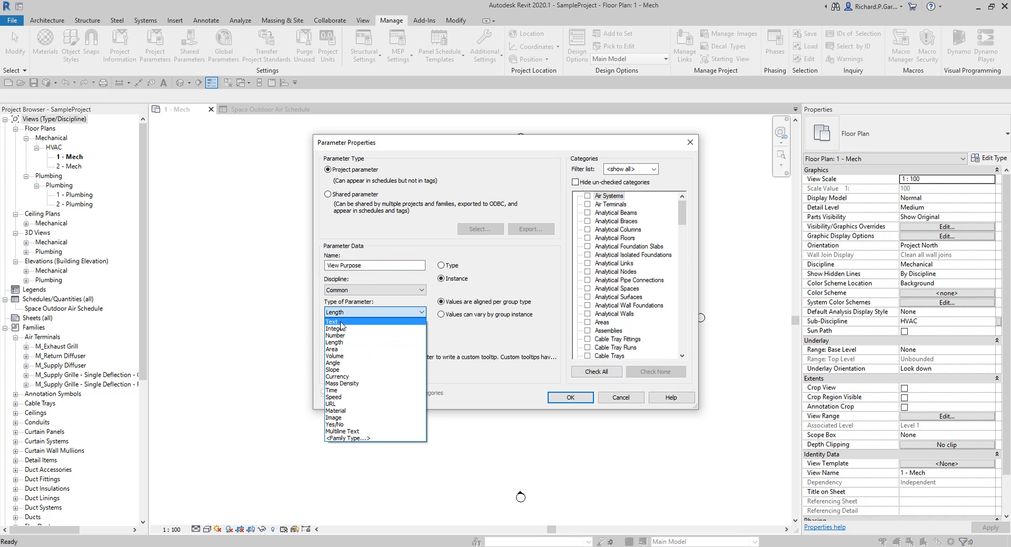
{"action": "left_click", "coordinate": [340, 321]}
{"action": "key", "text": "ctrl"}
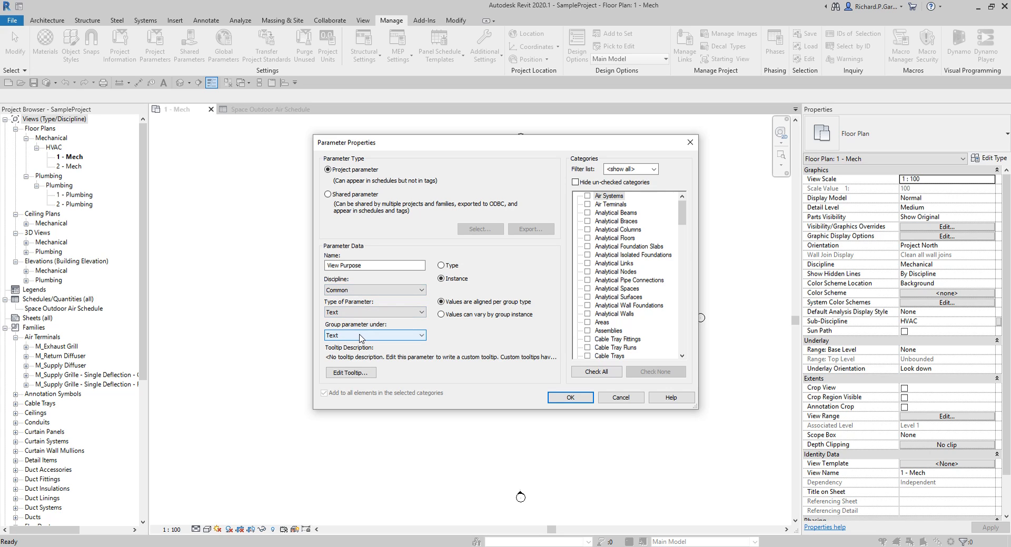
{"action": "key", "text": "ctrl"}
{"action": "key", "text": "ctrl"}
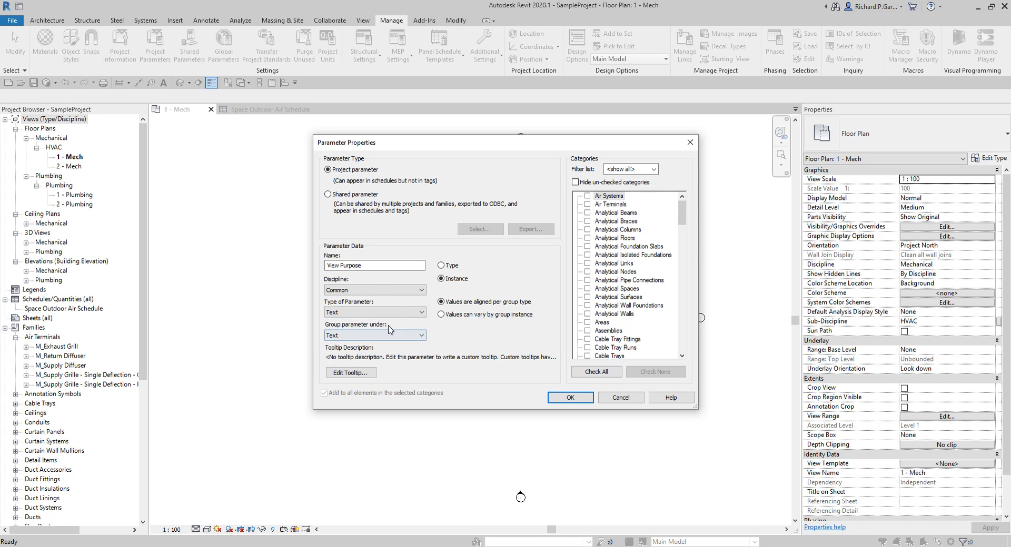
{"action": "left_click", "coordinate": [370, 338]}
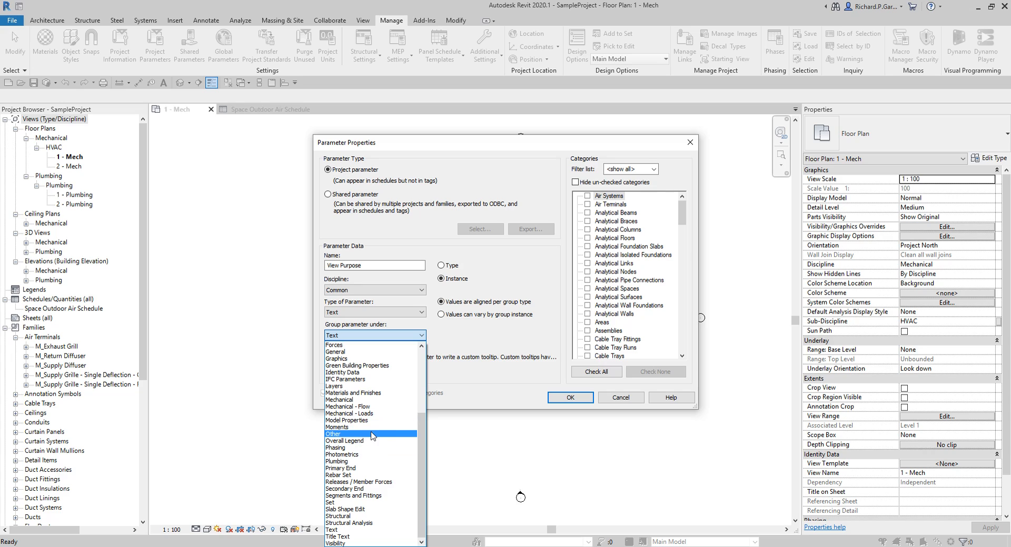
{"action": "key", "text": "ctrl"}
{"action": "left_click", "coordinate": [367, 434]}
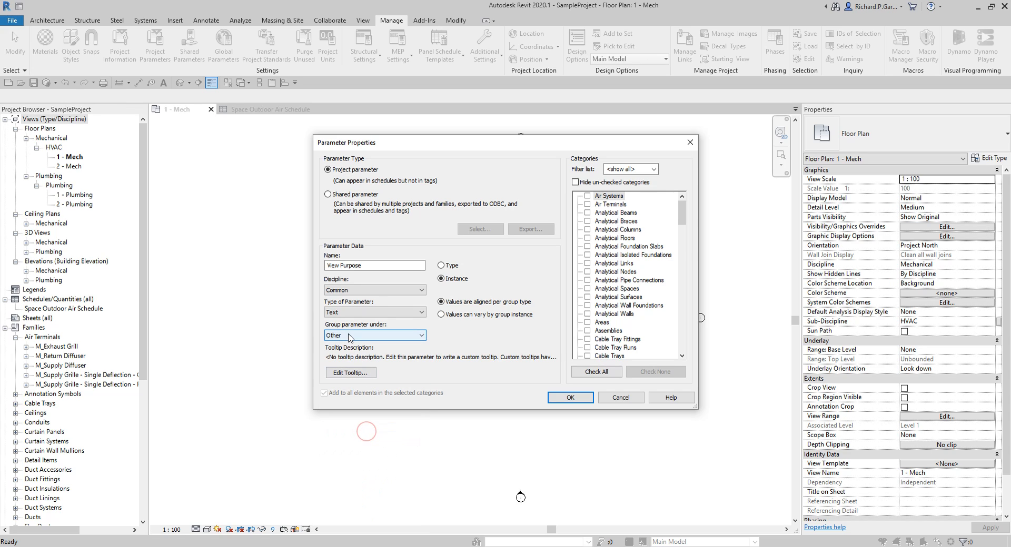
{"action": "key", "text": "ctrl"}
{"action": "key", "text": "ctrl"}
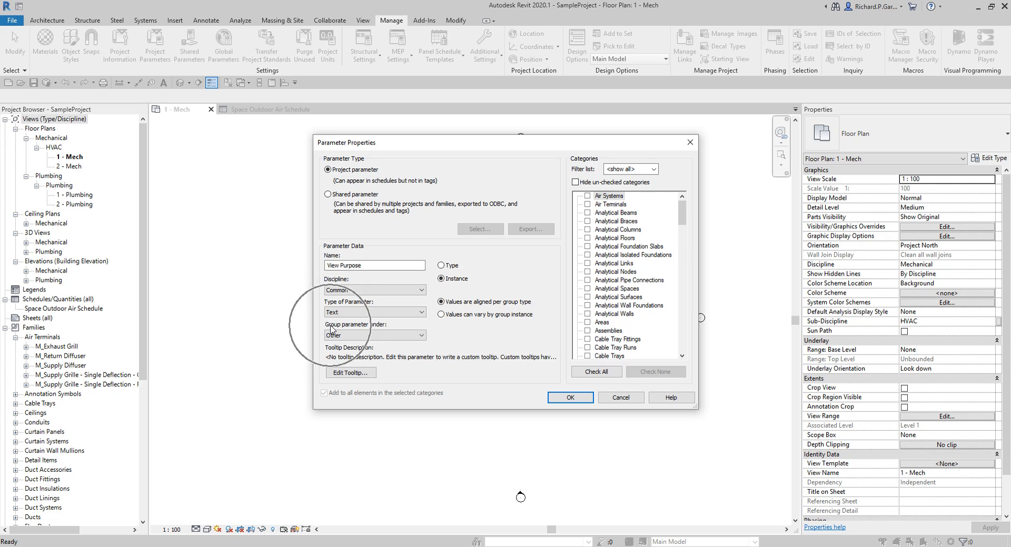
{"action": "key", "text": "ctrl"}
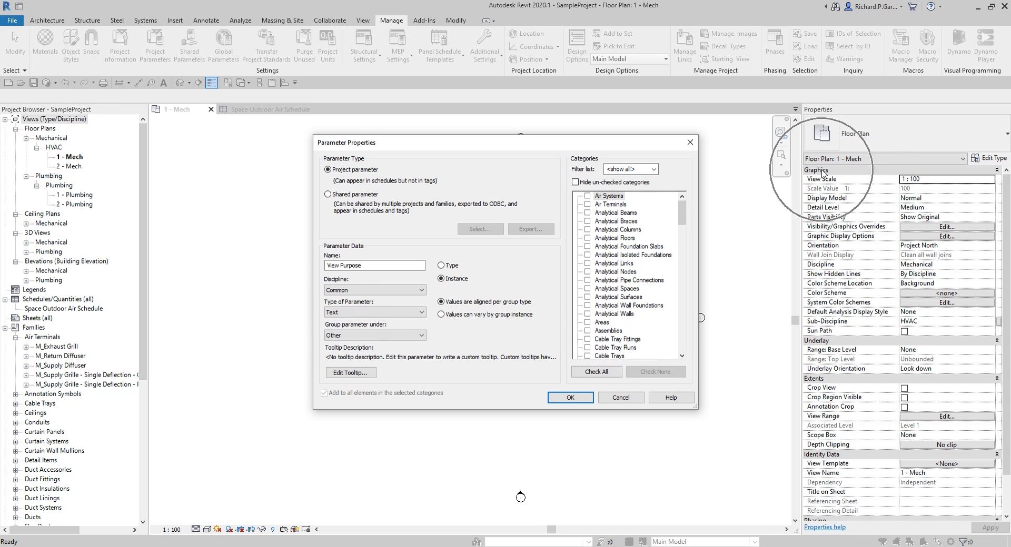
{"action": "key", "text": "ctrl"}
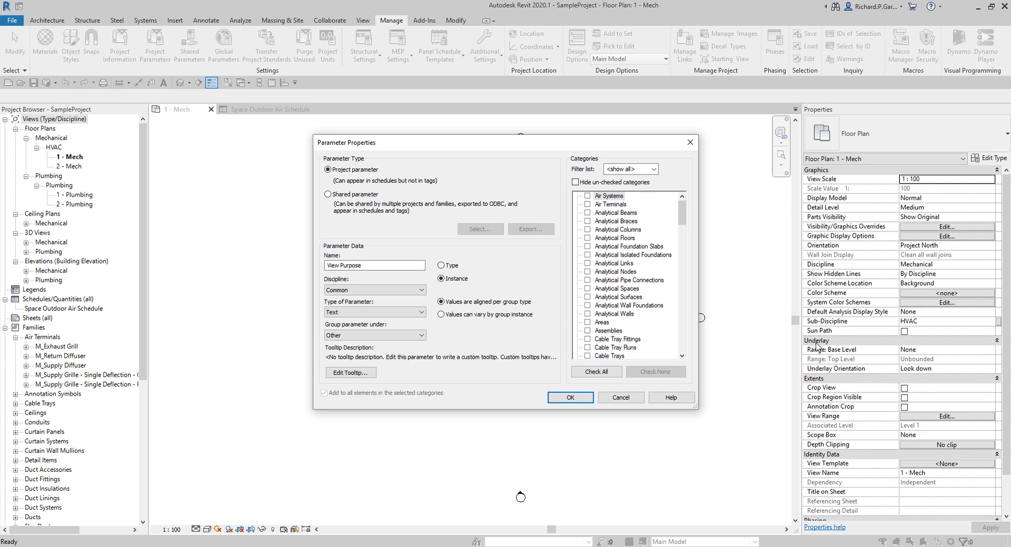
{"action": "key", "text": "ctrl"}
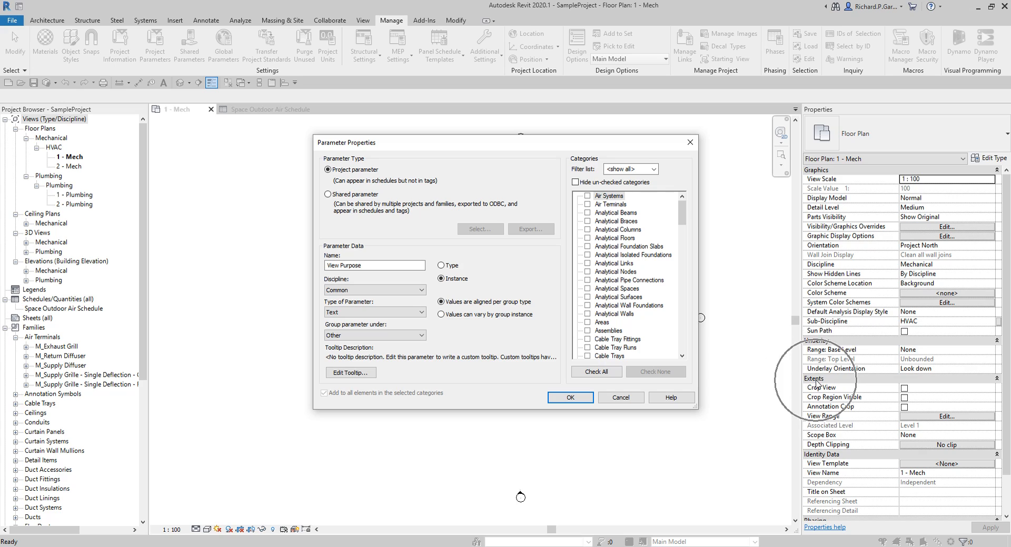
{"action": "key", "text": "ctrl"}
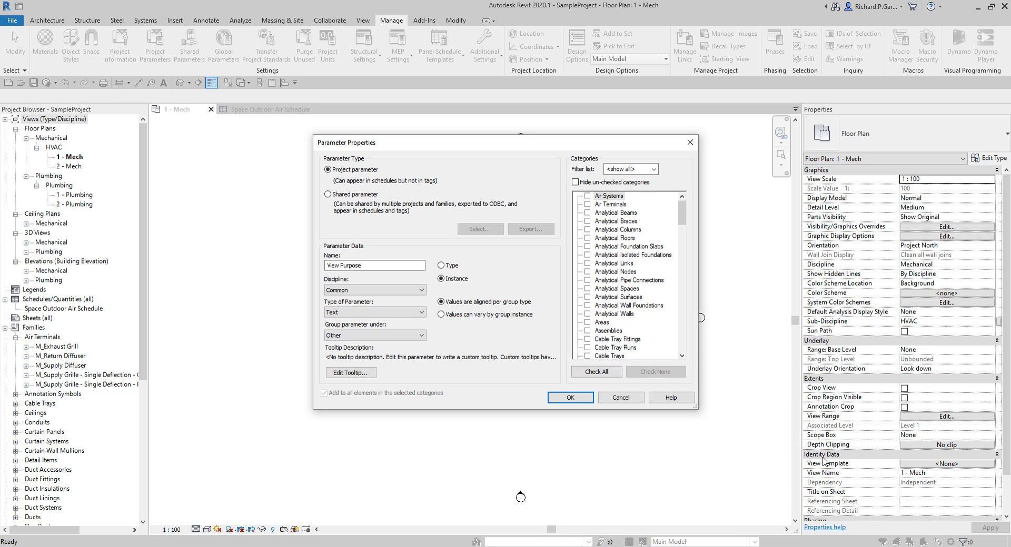
{"action": "key", "text": "ctrl"}
- Assign the View Purpose parameter to the Views category as an instance parameter
{"action": "left_click_drag", "start_coordinate": [682, 207], "coordinate": [683, 343]}
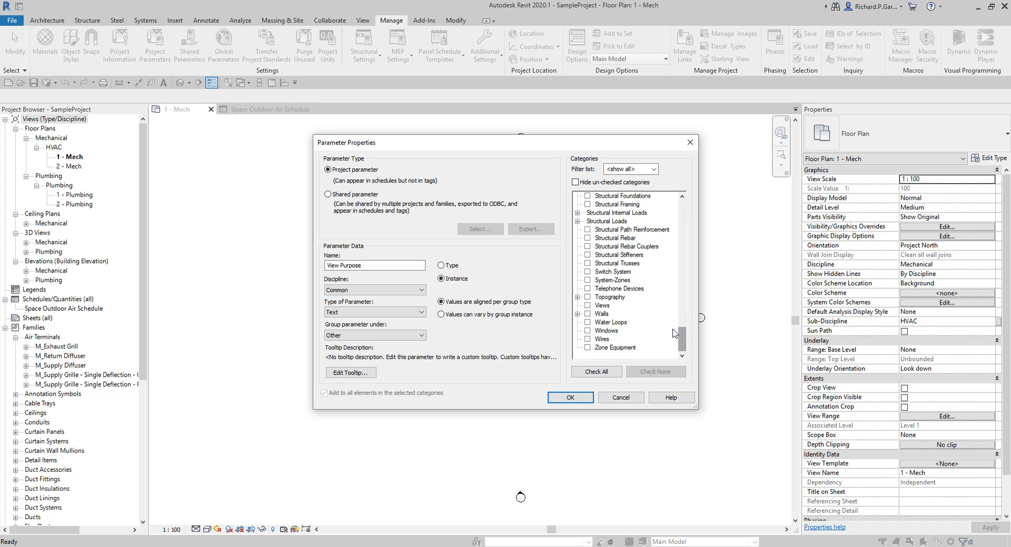
{"action": "left_click", "coordinate": [447, 282]}
{"action": "mouse_move", "coordinate": [682, 340]}
{"action": "left_mouse_down"}
{"action": "mouse_move", "coordinate": [683, 251]}
{"action": "mouse_move", "coordinate": [686, 355]}
{"action": "left_mouse_up"}
{"action": "left_click", "coordinate": [587, 307]}
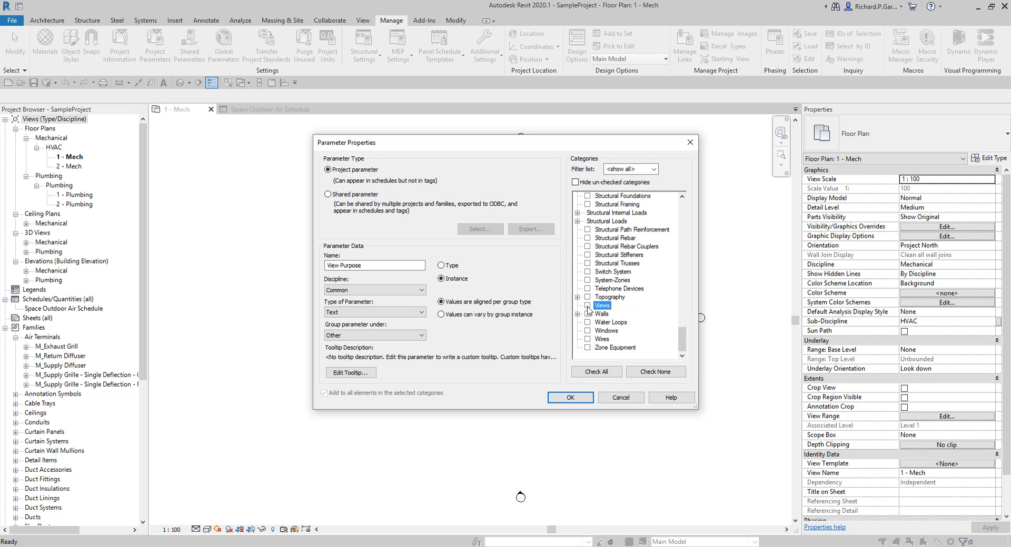
{"action": "left_click", "coordinate": [588, 306]}
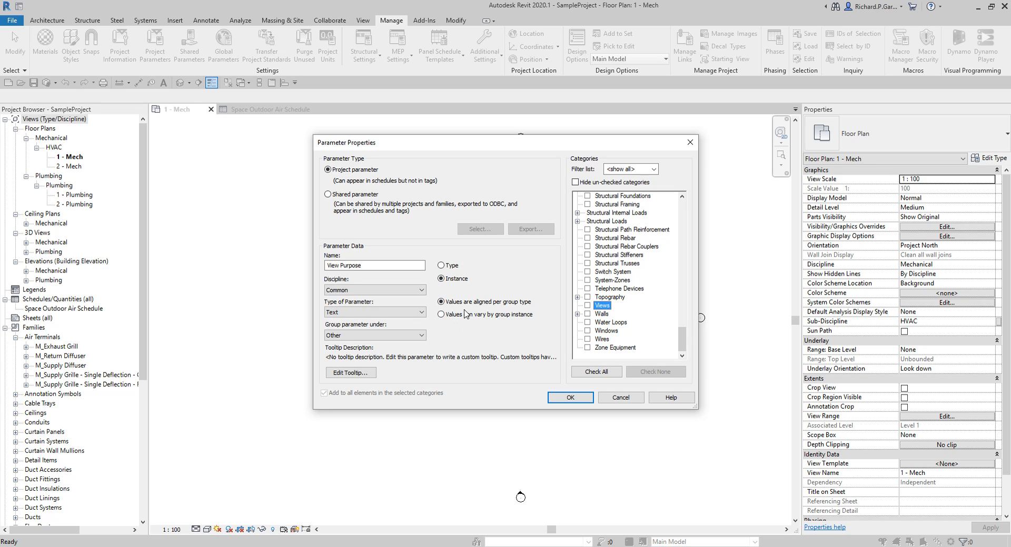
{"action": "left_click", "coordinate": [442, 280]}
{"action": "left_click", "coordinate": [341, 272]}
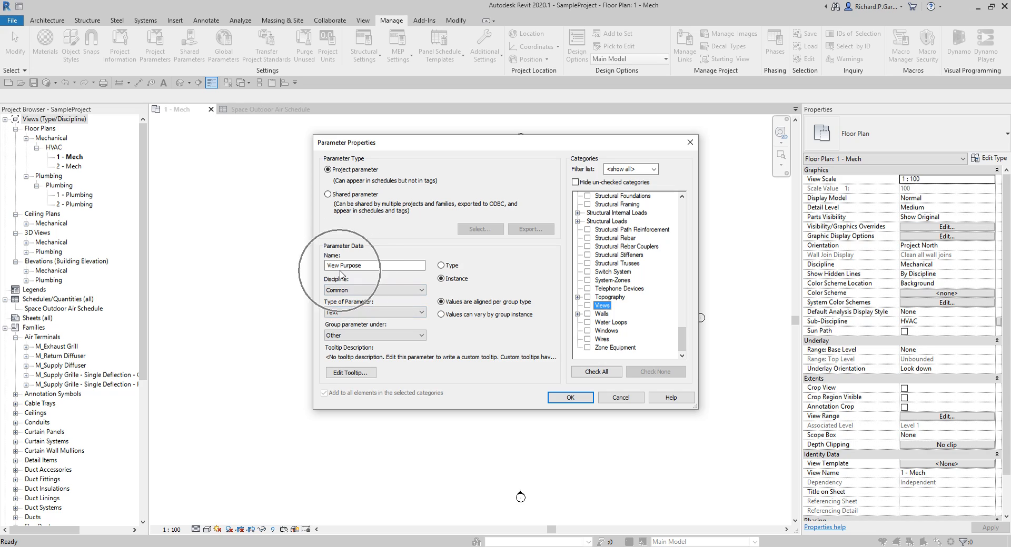
{"action": "left_click", "coordinate": [451, 285]}
{"action": "left_click", "coordinate": [451, 284]}
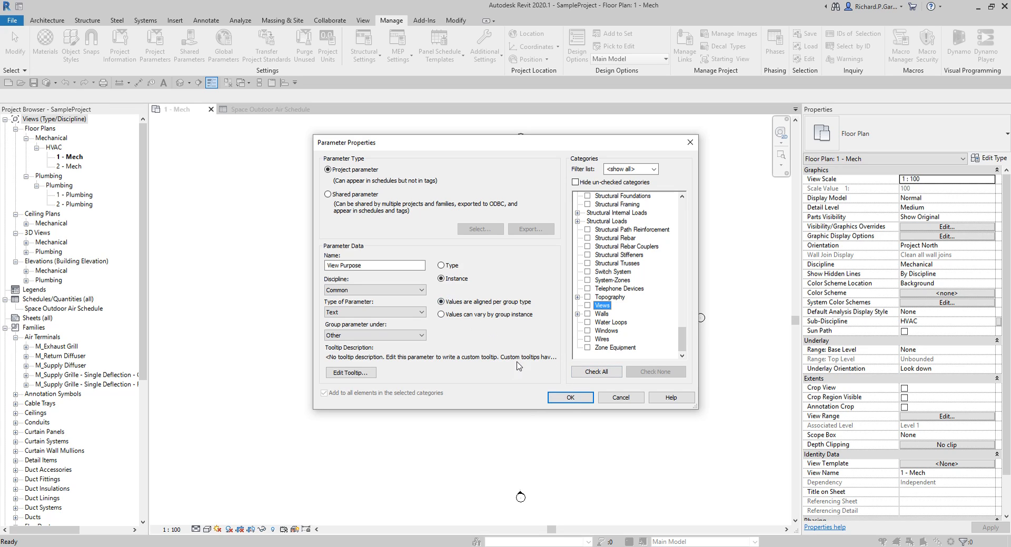
{"action": "left_click", "coordinate": [572, 400]}
{"action": "left_click", "coordinate": [568, 279]}
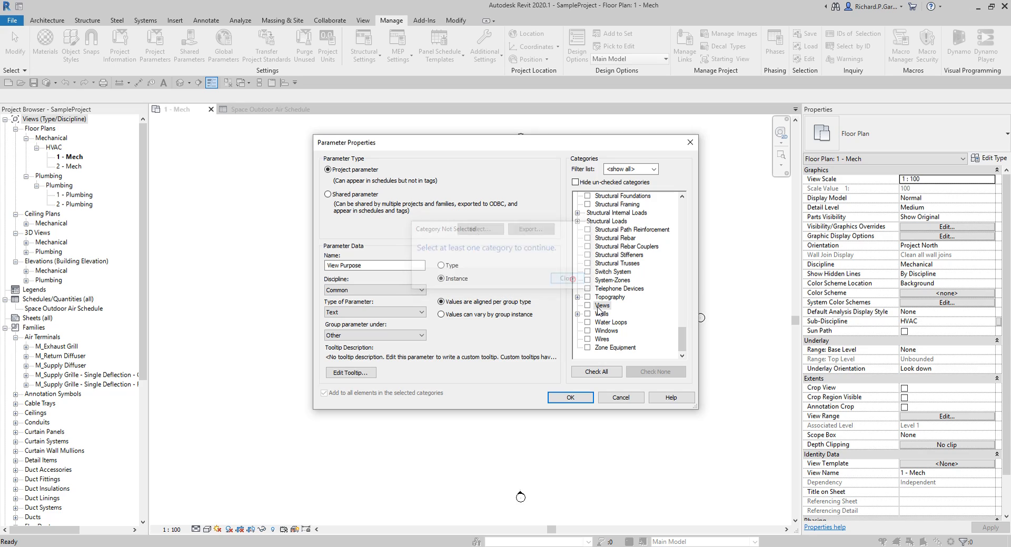
{"action": "left_click", "coordinate": [588, 305]}
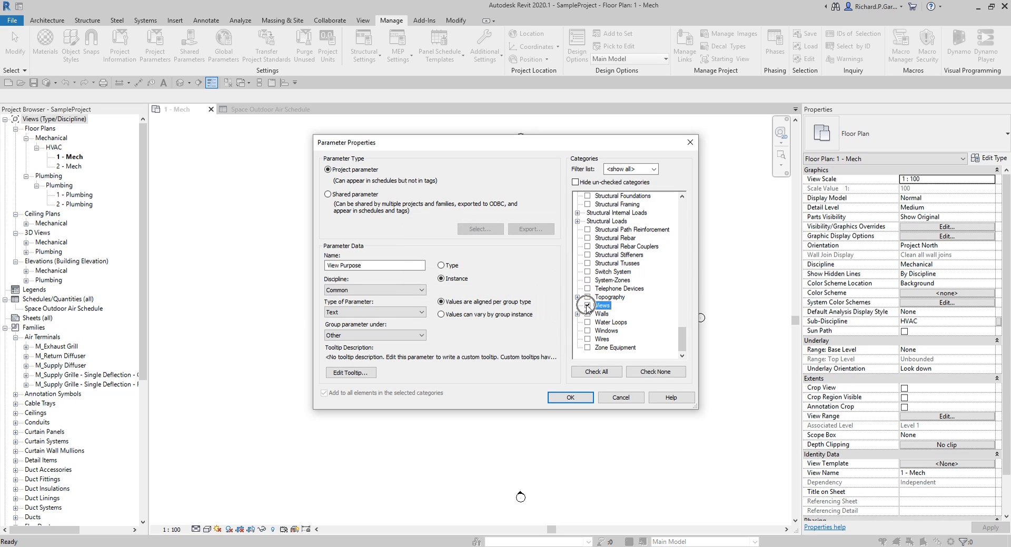
- Accept the View Purpose parameter's properties and confirm the project parameters list
{"action": "left_click", "coordinate": [369, 265]}
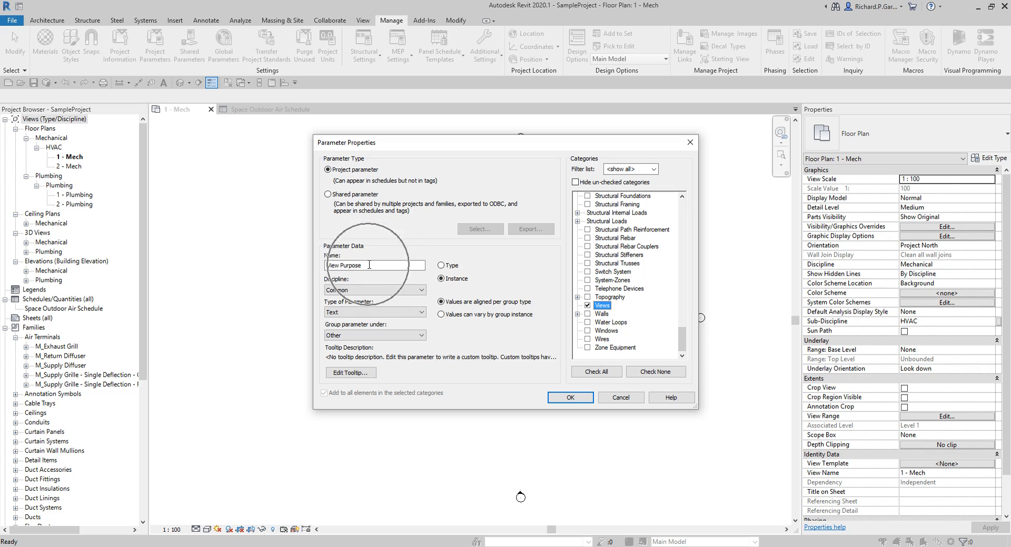
{"action": "left_click", "coordinate": [607, 307]}
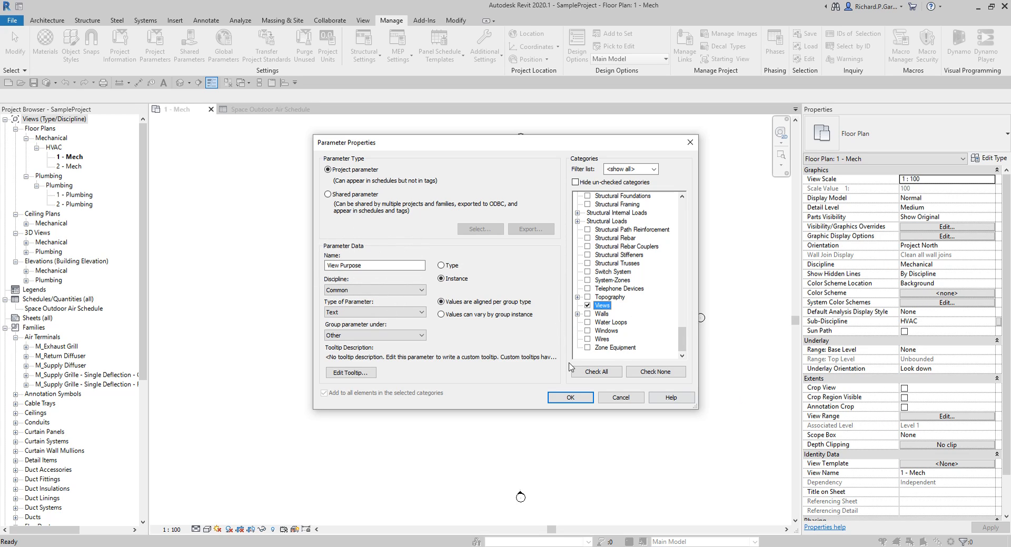
{"action": "left_click", "coordinate": [449, 276]}
{"action": "left_click", "coordinate": [577, 397]}
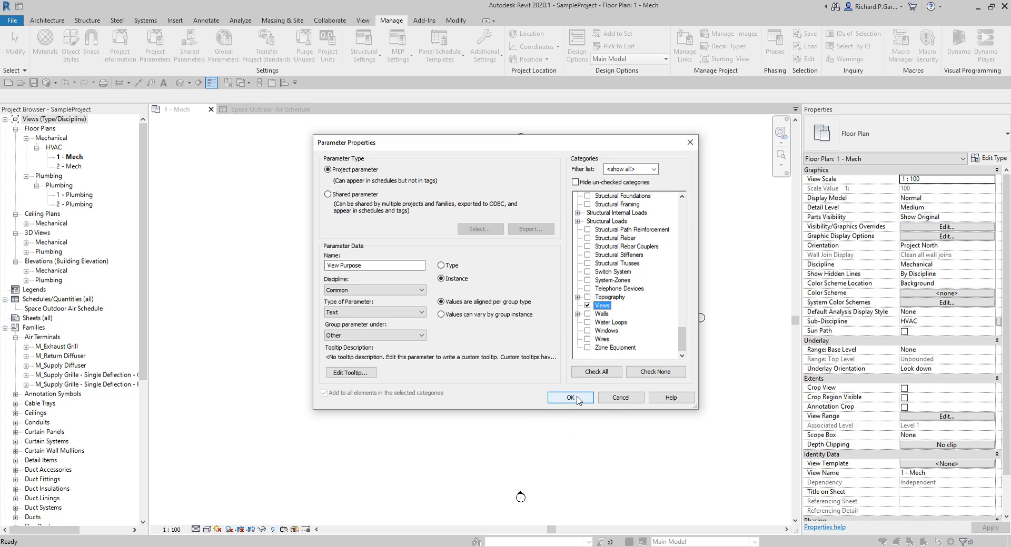
{"action": "left_click", "coordinate": [570, 397]}
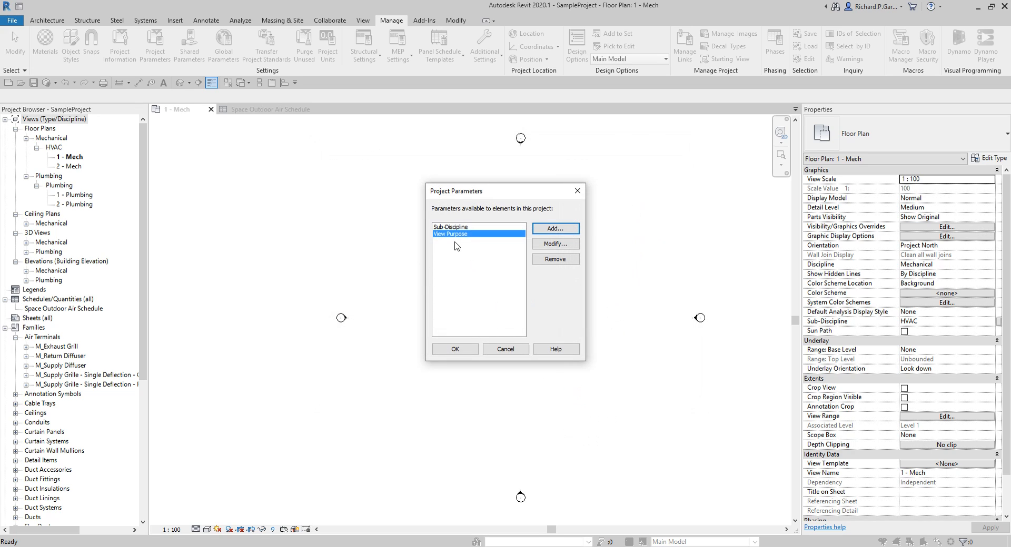
{"action": "left_click", "coordinate": [454, 234]}
{"action": "left_click", "coordinate": [456, 354]}
{"action": "left_click", "coordinate": [854, 413]}
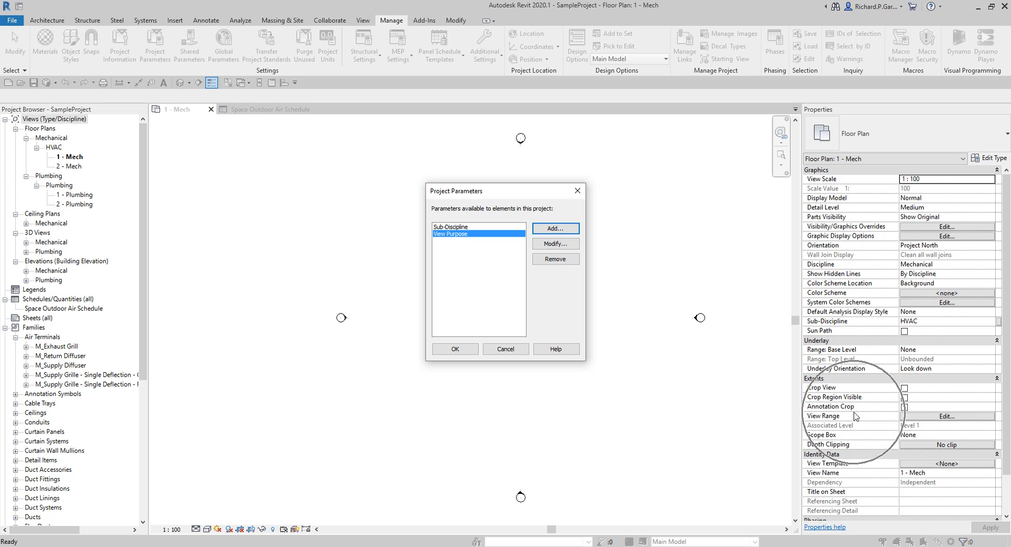
{"action": "left_click", "coordinate": [456, 350]}
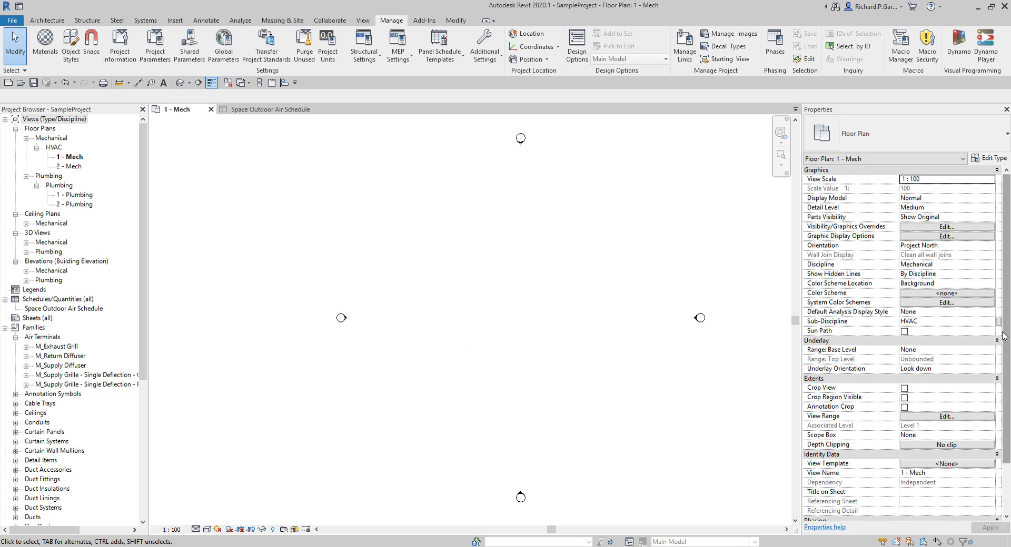
- Examine the 1 - Mech floor plan's properties for View Purpose under Other and for Sub-Discipline
{"action": "scroll", "coordinate": [872, 490], "scroll_direction": "down", "scroll_amount": 2}
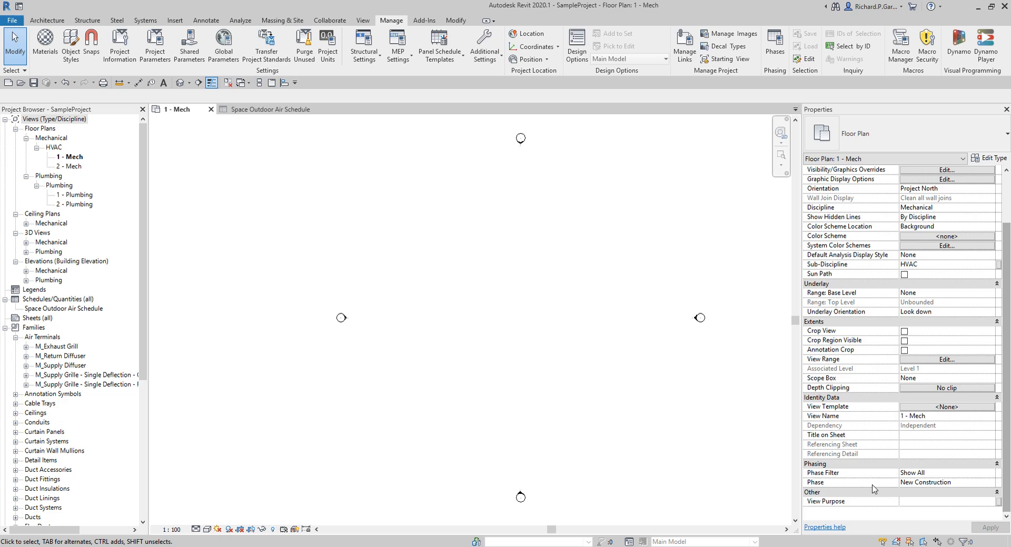
{"action": "left_click", "coordinate": [819, 493]}
{"action": "left_click", "coordinate": [827, 505]}
{"action": "left_click", "coordinate": [825, 512]}
{"action": "left_click", "coordinate": [822, 510]}
{"action": "left_click", "coordinate": [831, 268]}
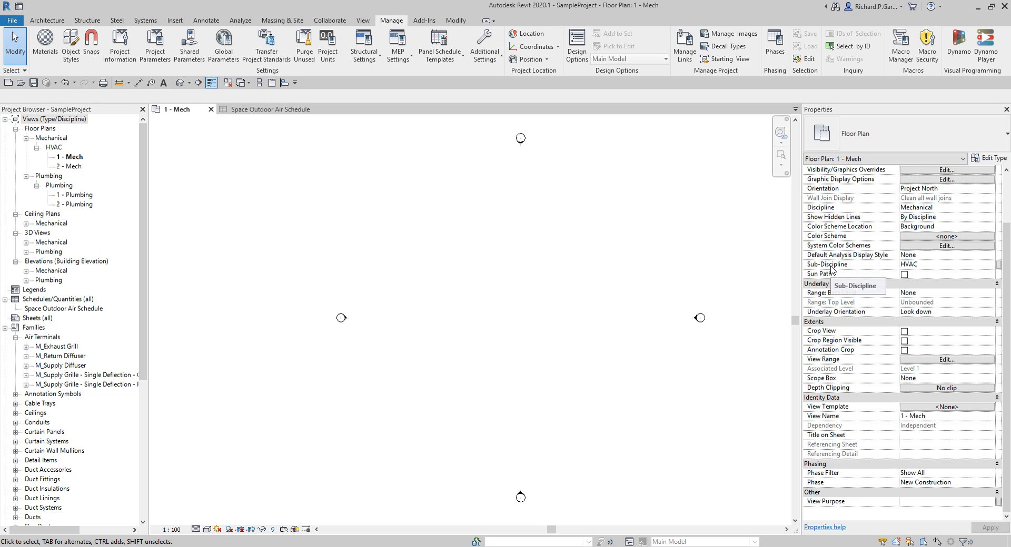
{"action": "middle_click_drag", "start_coordinate": [548, 275], "coordinate": [541, 273]}
{"action": "middle_click", "coordinate": [499, 301]}
{"action": "middle_click", "coordinate": [499, 301]}
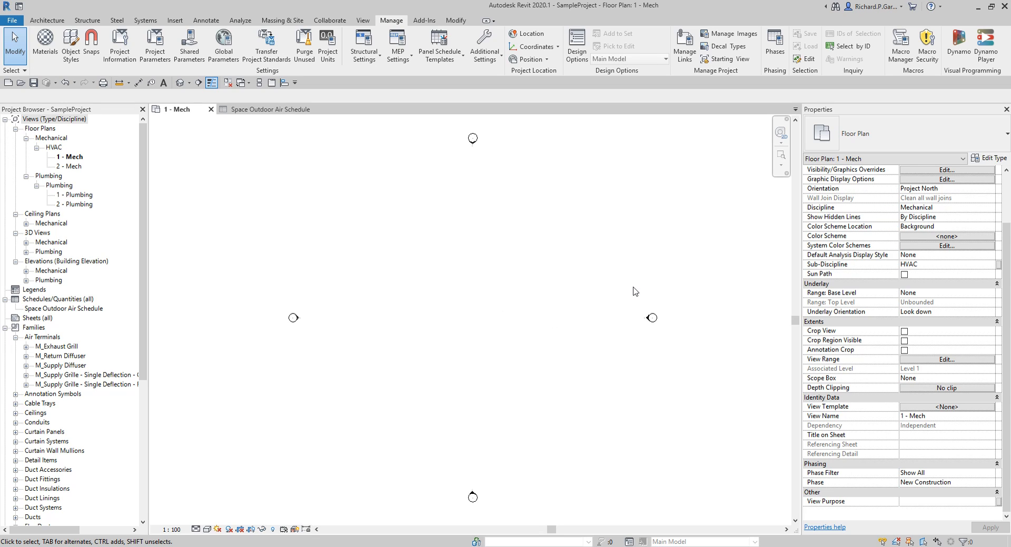
- Save SampleProject and close all of its open views
{"action": "left_click", "coordinate": [227, 83]}
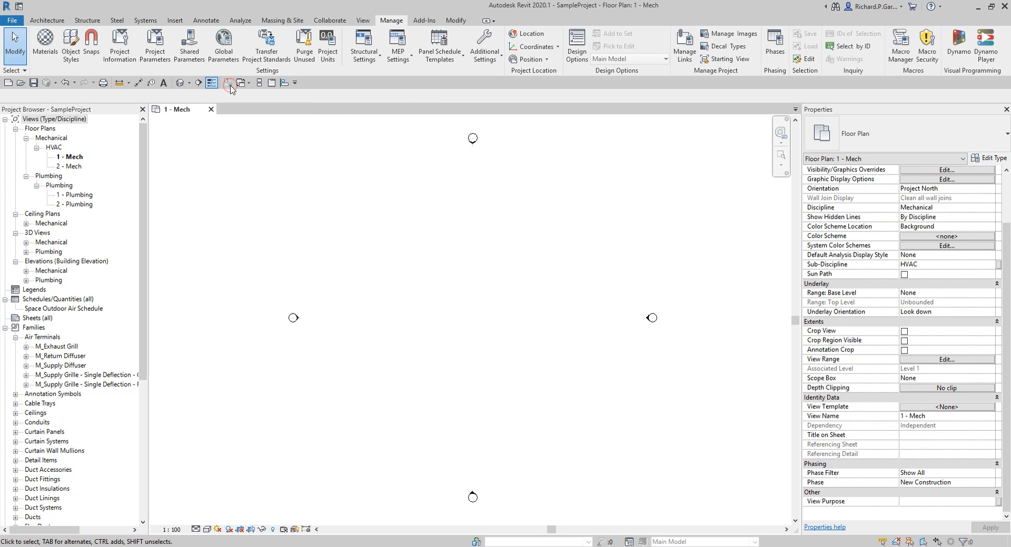
{"action": "left_click", "coordinate": [33, 86]}
{"action": "left_click", "coordinate": [211, 109]}
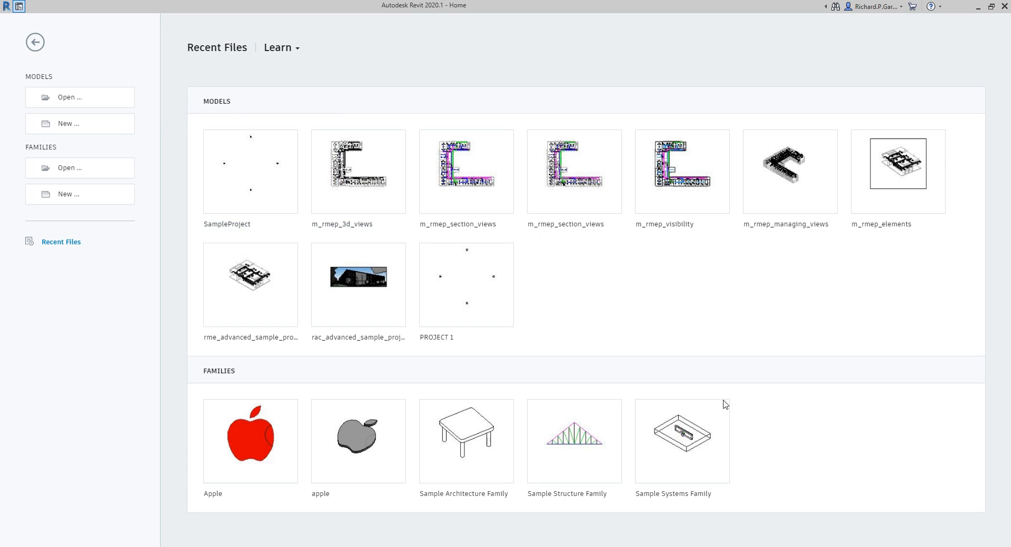
- Create a new project from the Mechanical Template and widen its Project Browser to show full view names
{"action": "left_click", "coordinate": [72, 127]}
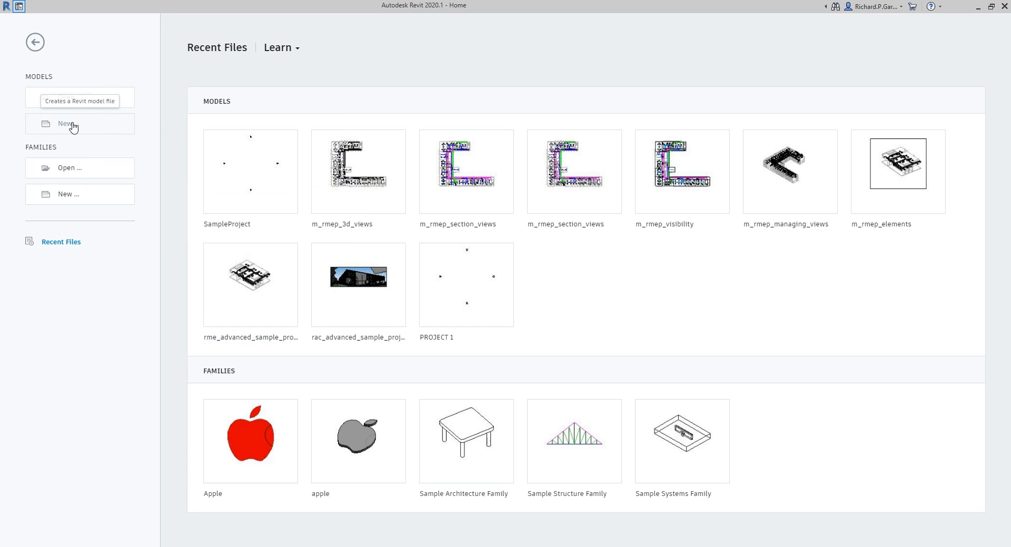
{"action": "left_click", "coordinate": [73, 127]}
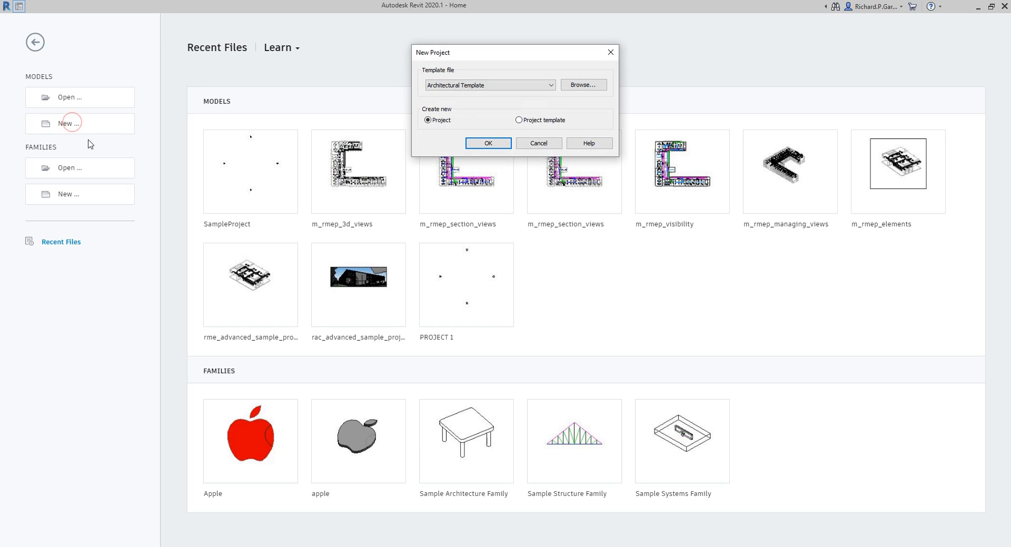
{"action": "left_click", "coordinate": [460, 85]}
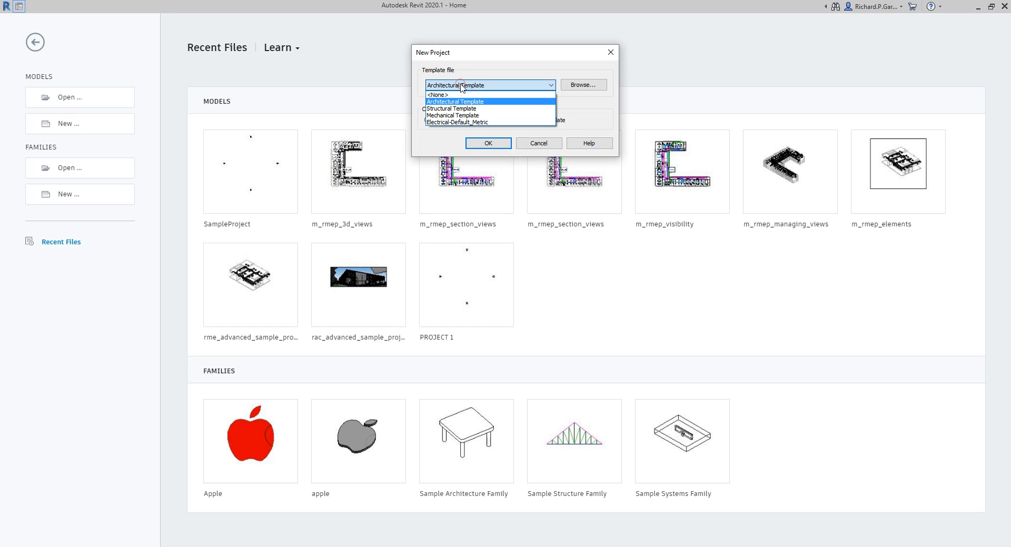
{"action": "left_click", "coordinate": [453, 116]}
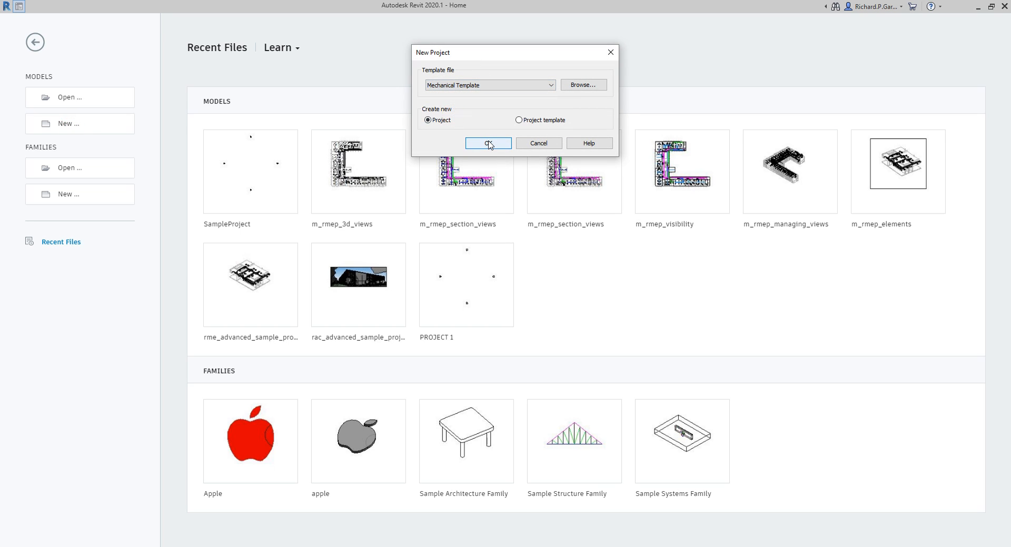
{"action": "left_click", "coordinate": [489, 144]}
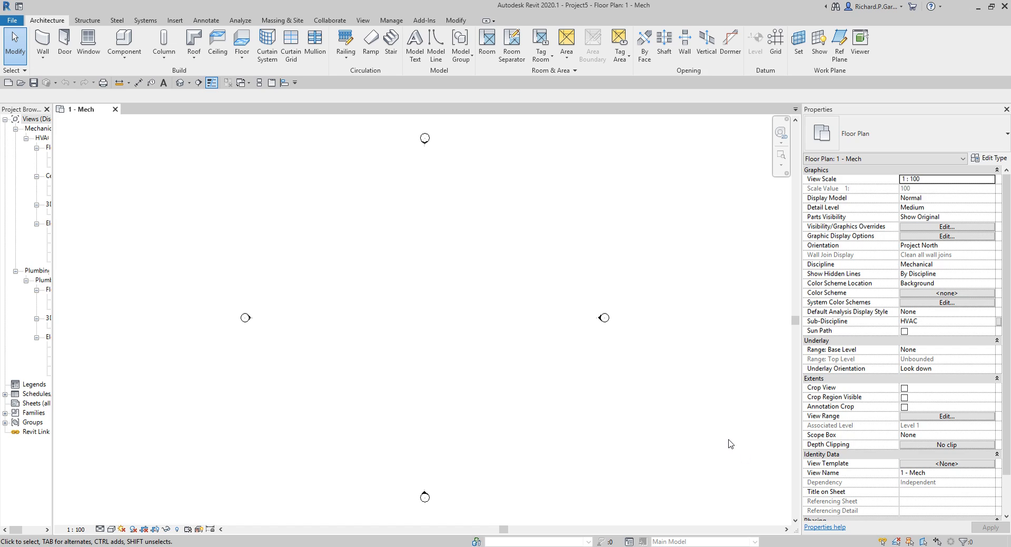
{"action": "left_click_drag", "start_coordinate": [53, 217], "coordinate": [150, 221]}
{"action": "key", "text": "ctrl"}
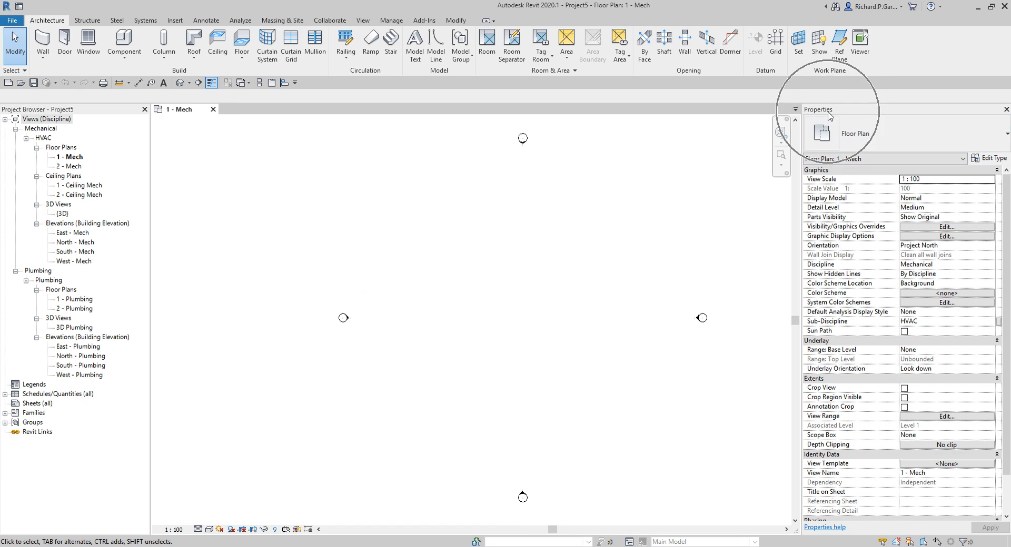
- Review the new project's floor plan properties and the Other group in its project information
{"action": "scroll", "coordinate": [895, 400], "scroll_direction": "down", "scroll_amount": 2}
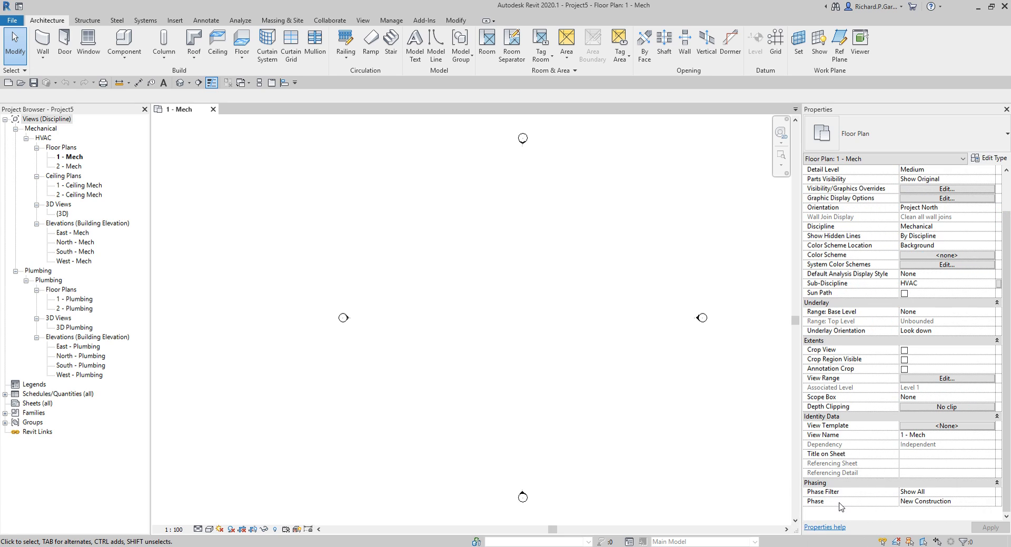
{"action": "left_click", "coordinate": [509, 379]}
{"action": "left_click", "coordinate": [391, 20]}
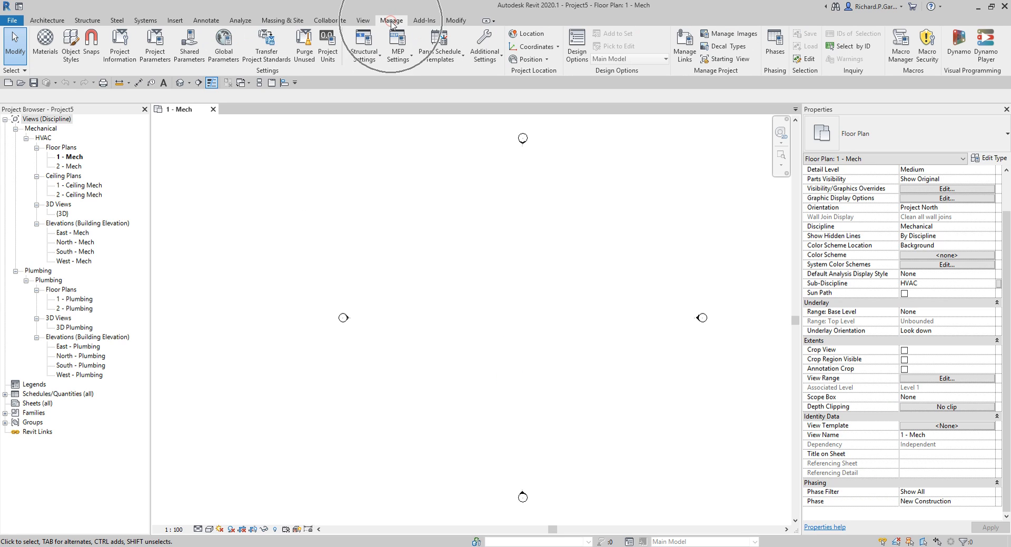
{"action": "left_click", "coordinate": [115, 62]}
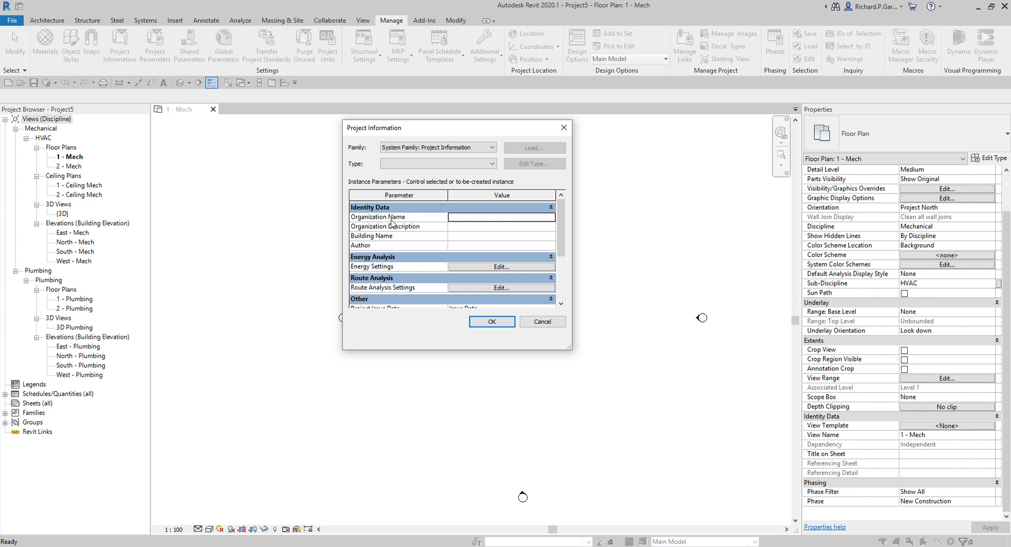
{"action": "key", "text": "ctrl"}
{"action": "left_click_drag", "start_coordinate": [562, 211], "coordinate": [548, 276]}
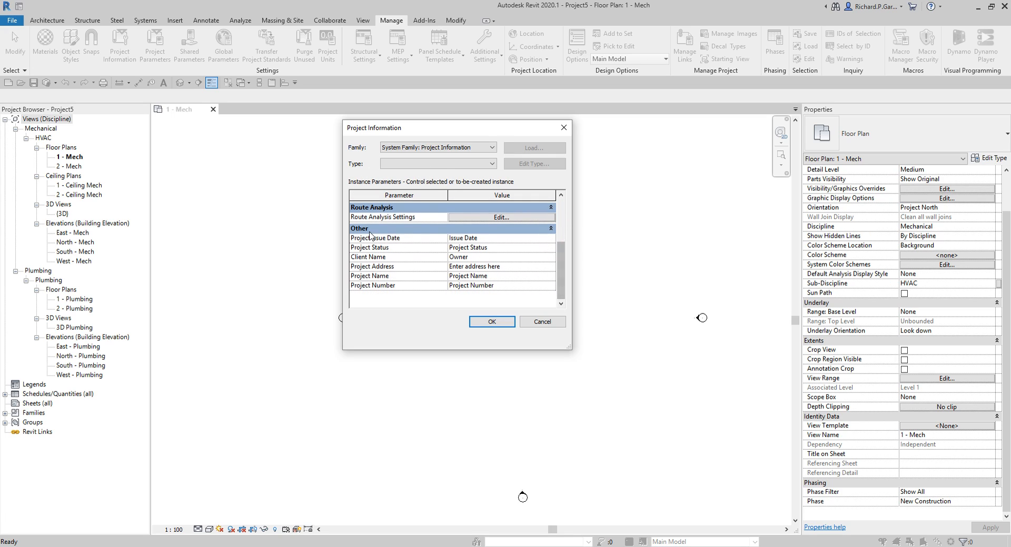
{"action": "key", "text": "ctrl"}
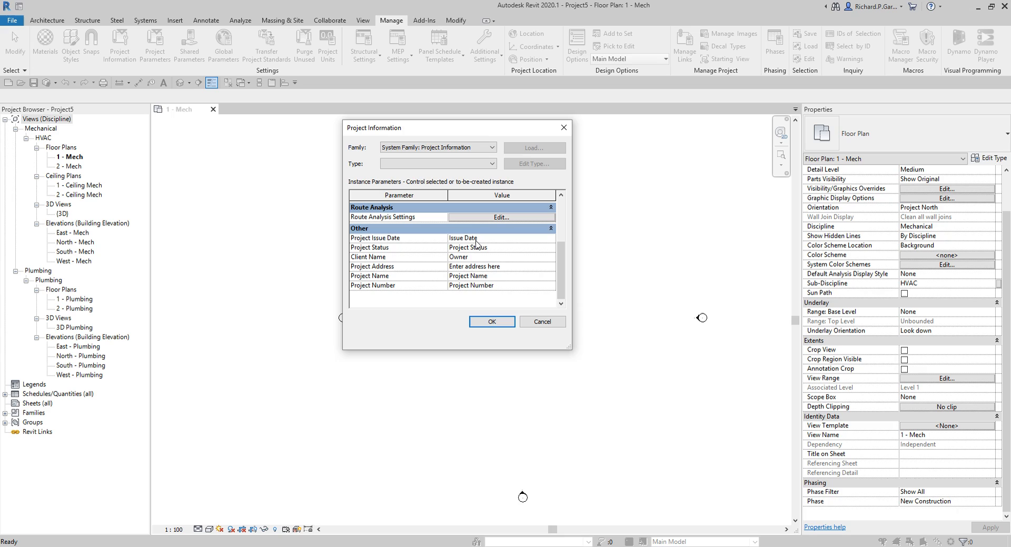
{"action": "left_click", "coordinate": [492, 321]}
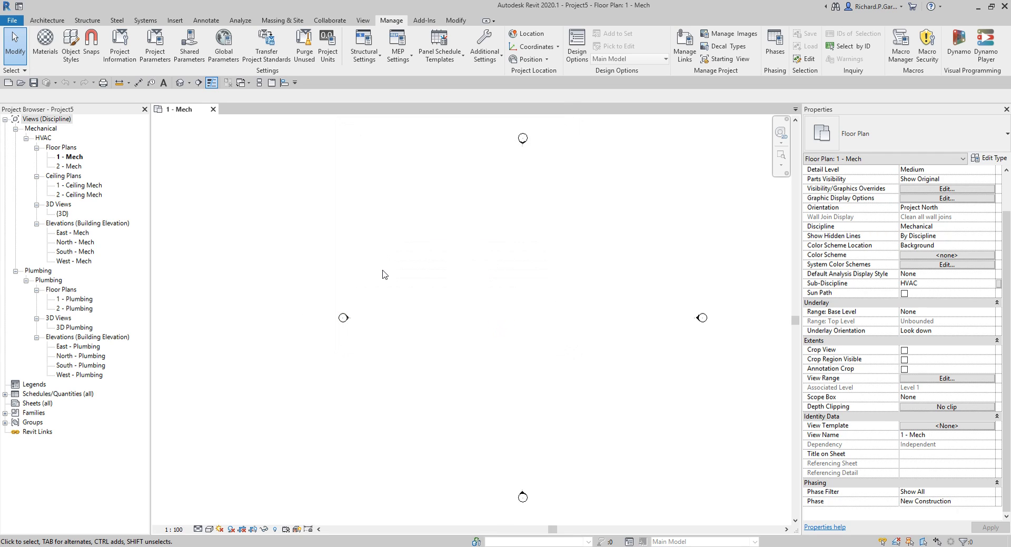
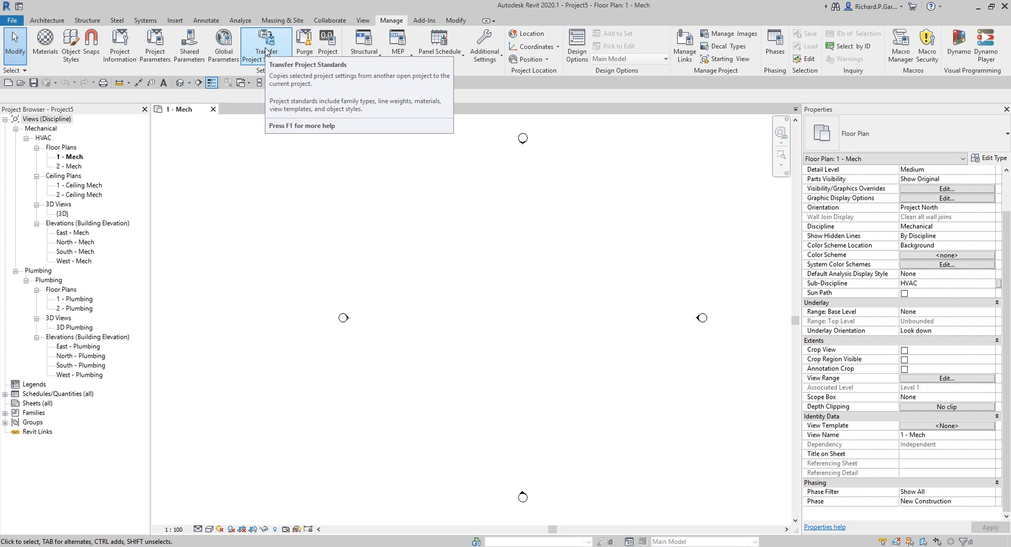
- Try to transfer project standards into the new project, and reopen SampleProject from the recent files alongside it
{"action": "left_click", "coordinate": [266, 48]}
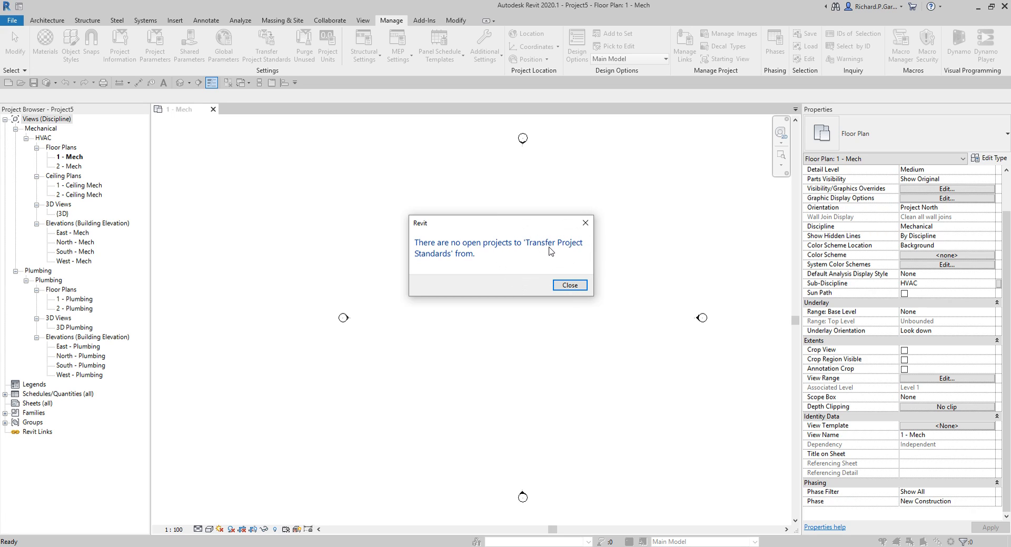
{"action": "left_click", "coordinate": [572, 285]}
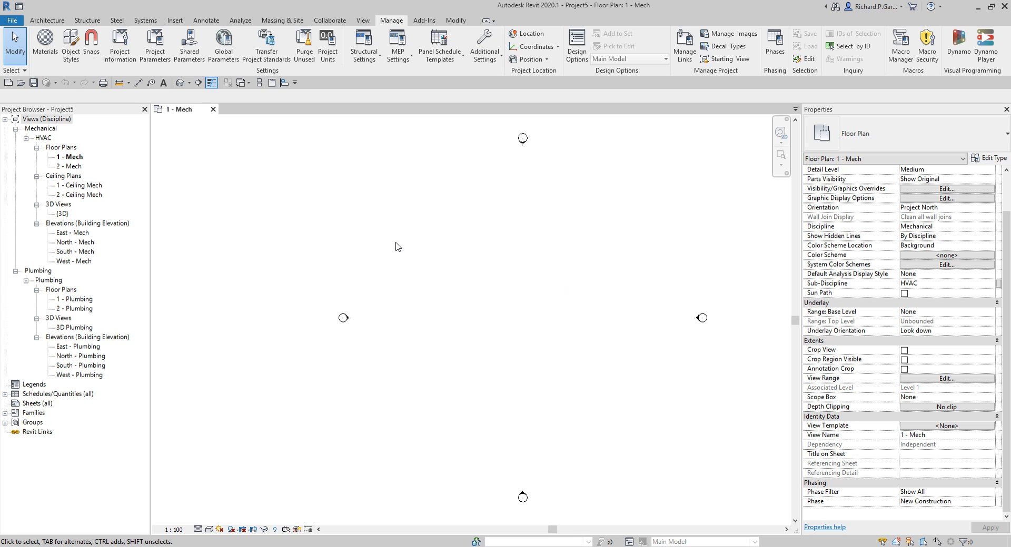
{"action": "left_click", "coordinate": [19, 7]}
{"action": "left_click", "coordinate": [250, 190]}
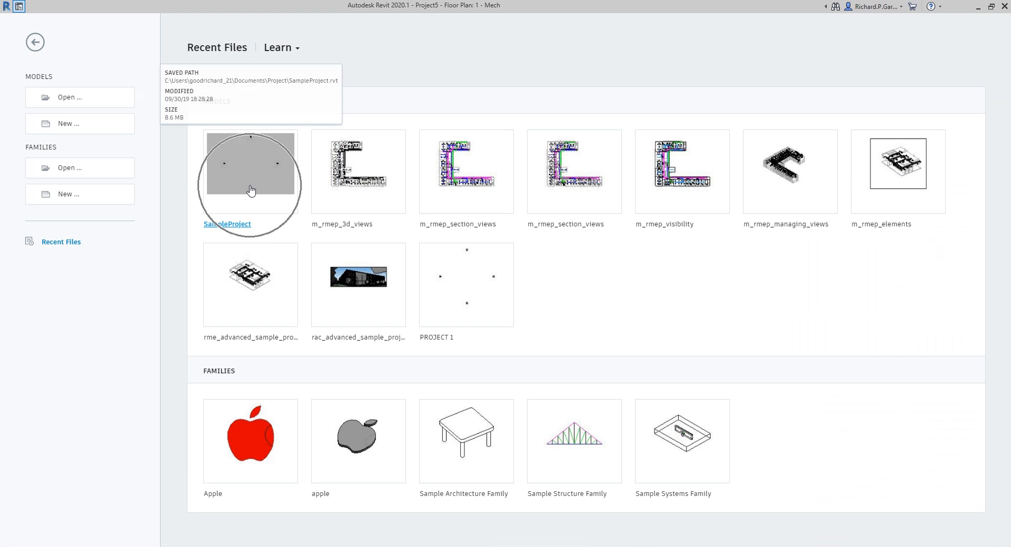
{"action": "left_click", "coordinate": [251, 191]}
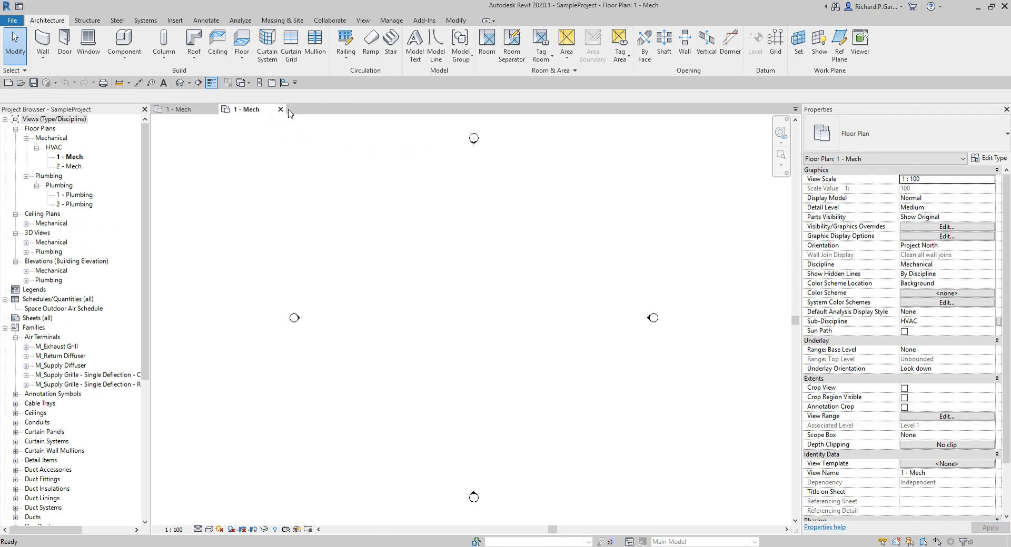
- Return to the new unsaved project and save it as NewProject in the Project folder, with maximum backups set to 1
{"action": "left_click", "coordinate": [257, 110]}
{"action": "left_click", "coordinate": [186, 110]}
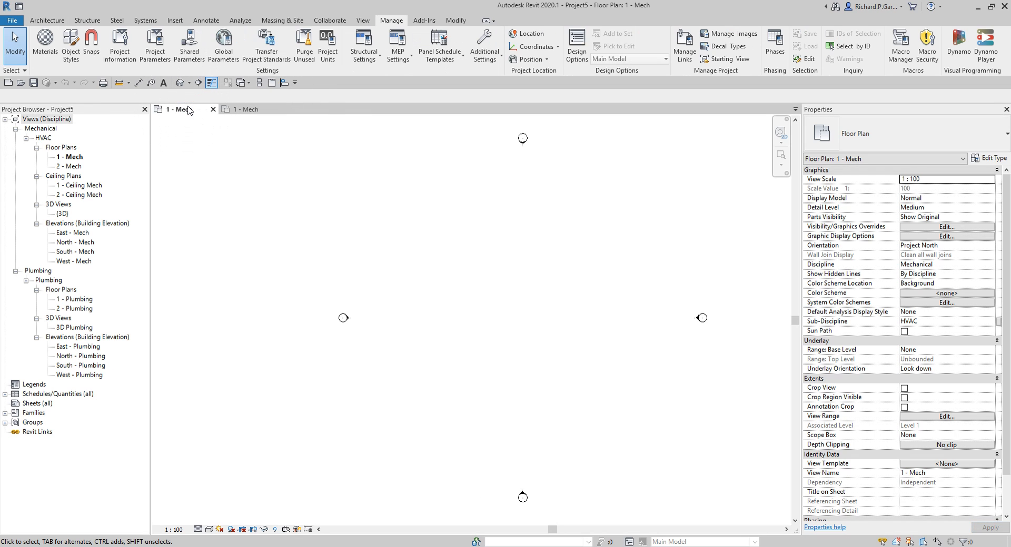
{"action": "left_click", "coordinate": [578, 9]}
{"action": "key", "text": "ctrl+s"}
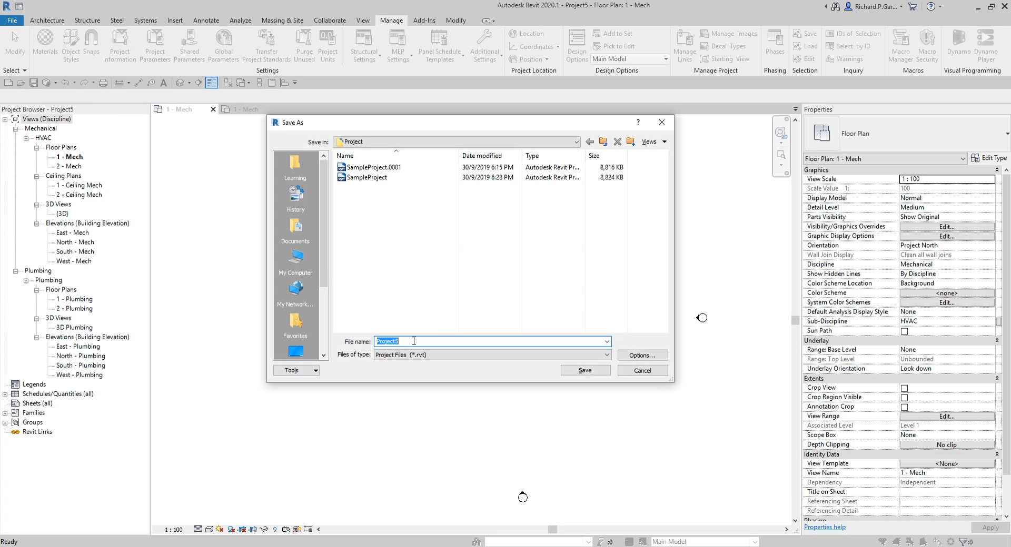
{"action": "type", "text": "New"}
{"action": "left_click", "coordinate": [631, 354]}
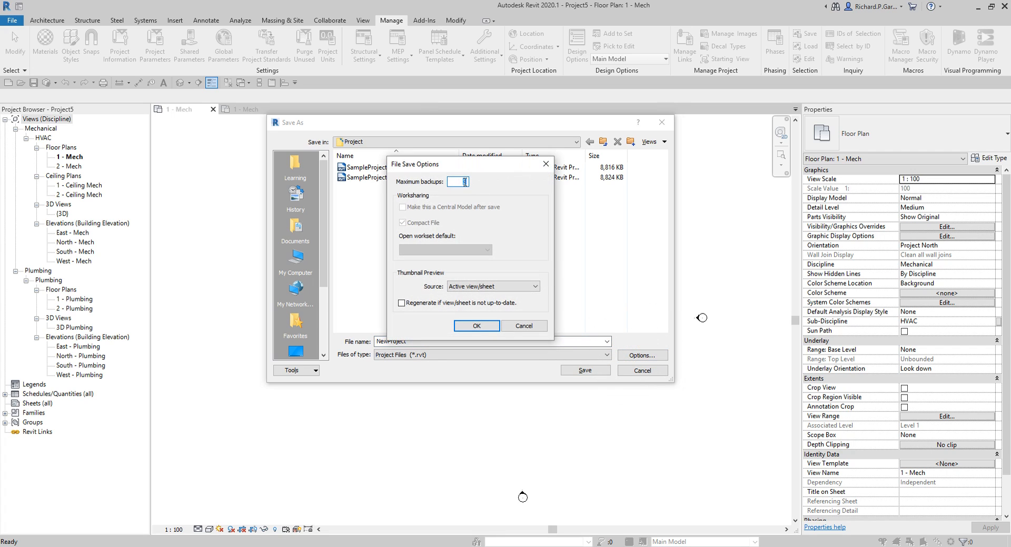
{"action": "left_click", "coordinate": [477, 324]}
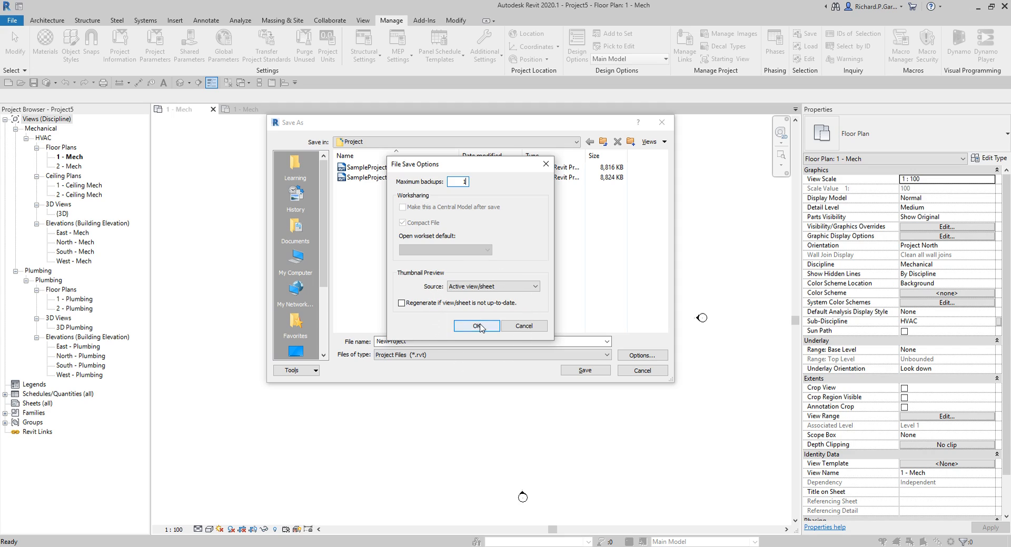
{"action": "left_click", "coordinate": [576, 370]}
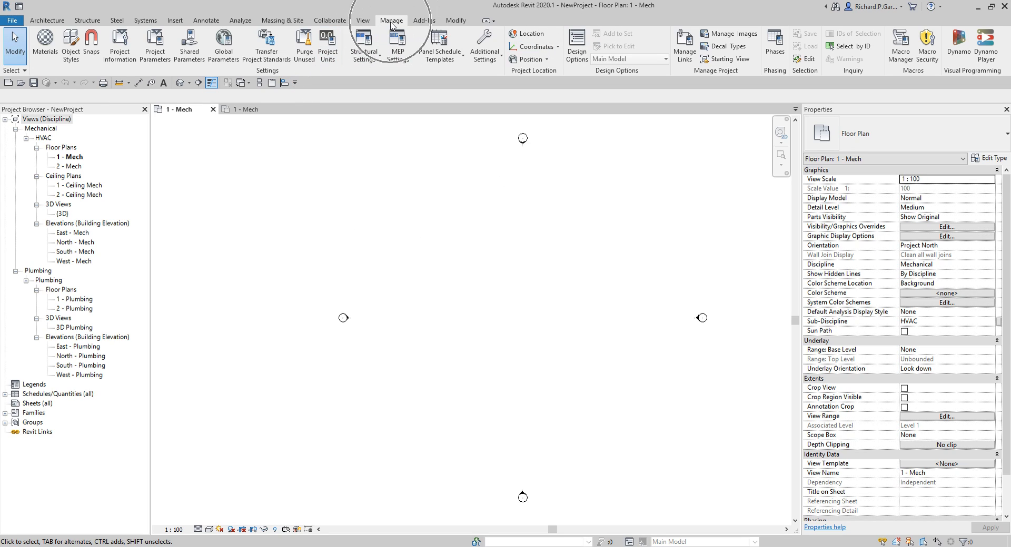
- Start transferring project standards into NewProject with SampleProject as the source, and review the full list of items that can be copied
{"action": "left_click", "coordinate": [271, 51]}
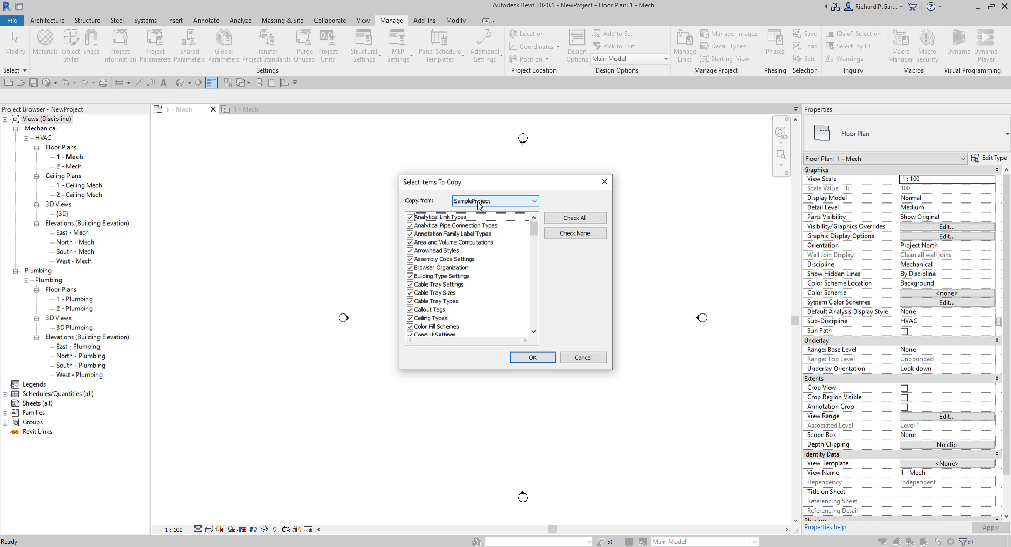
{"action": "left_click", "coordinate": [535, 203]}
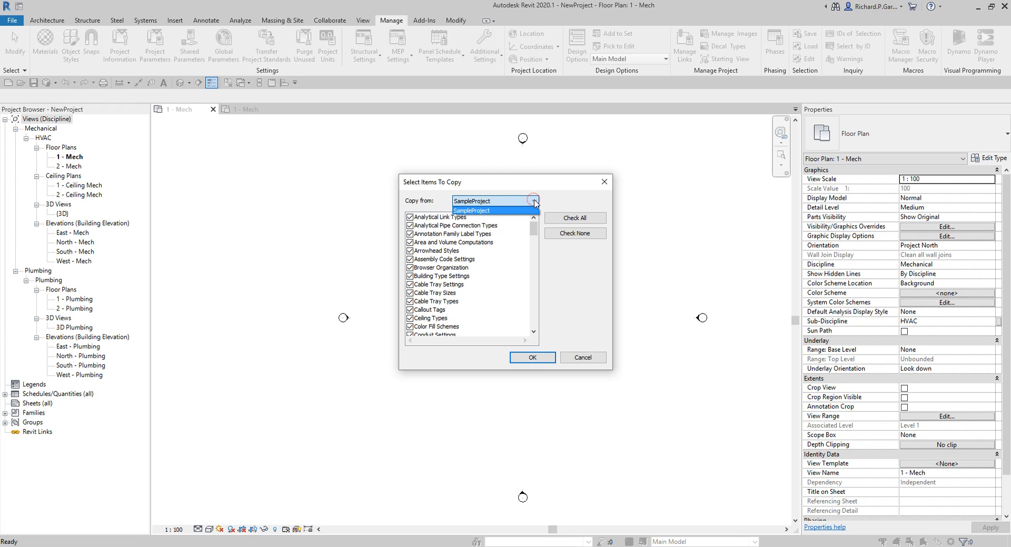
{"action": "left_click", "coordinate": [533, 200]}
{"action": "left_click", "coordinate": [534, 200]}
{"action": "left_click", "coordinate": [534, 201]}
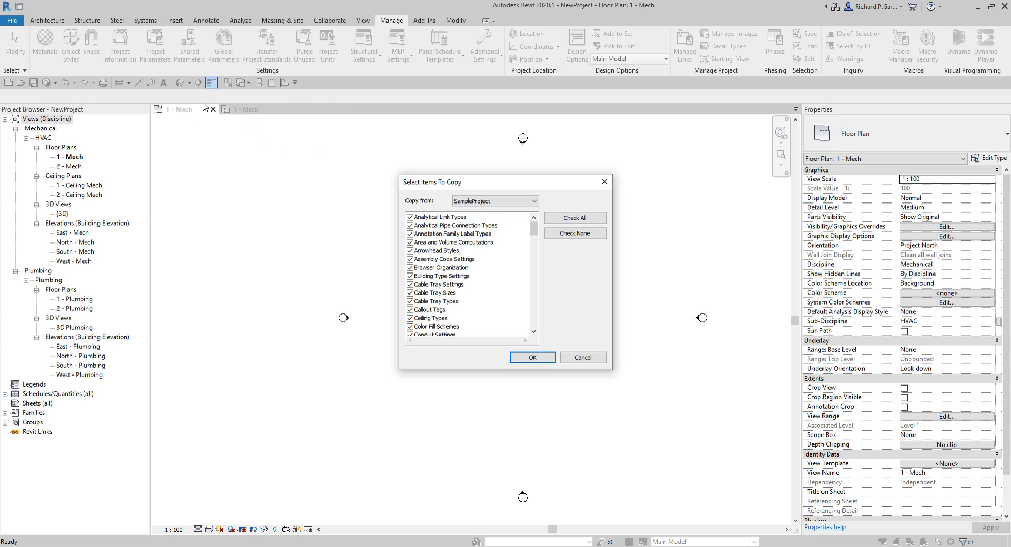
{"action": "left_click", "coordinate": [253, 111]}
{"action": "left_click_drag", "start_coordinate": [534, 232], "coordinate": [534, 330]}
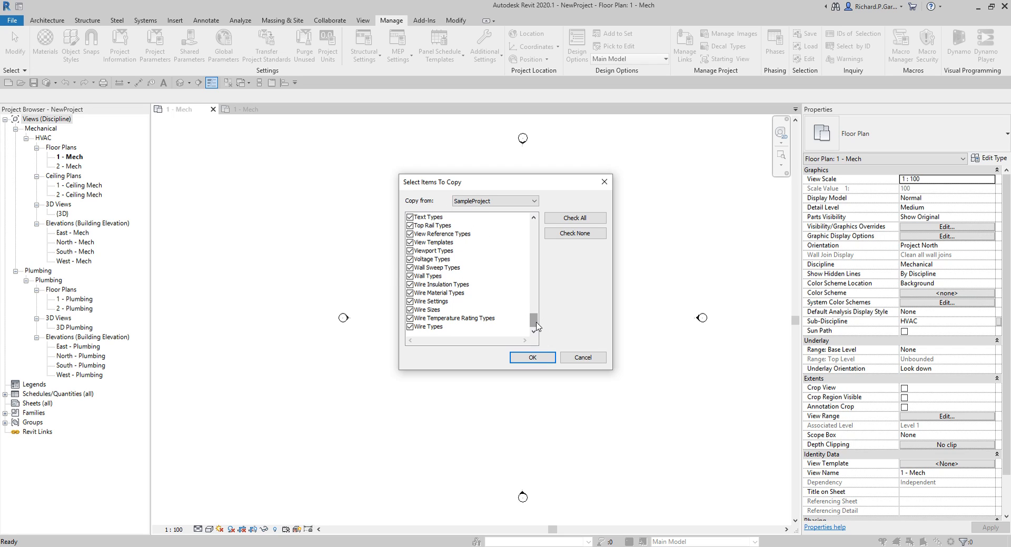
{"action": "left_click_drag", "start_coordinate": [535, 323], "coordinate": [544, 252]}
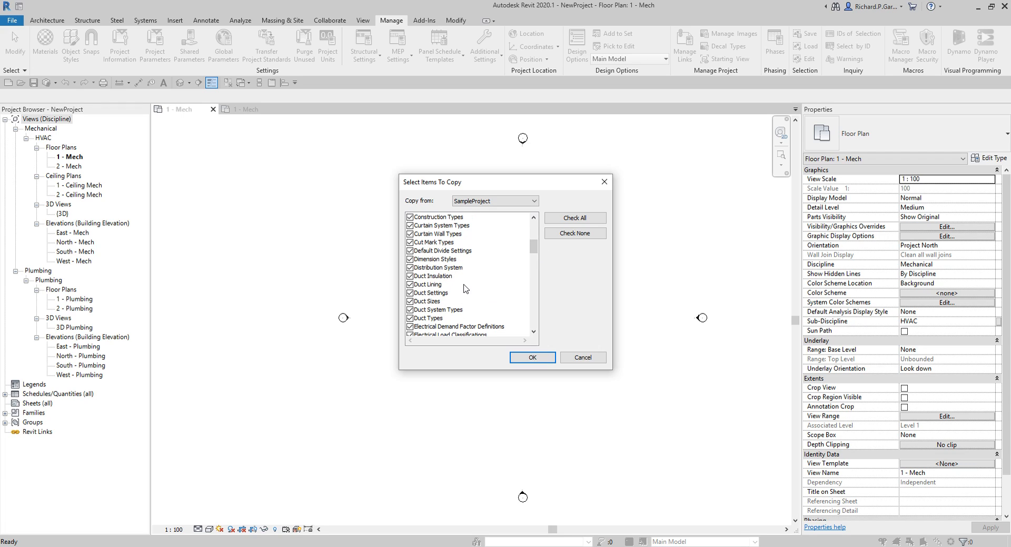
- Limit the items to copy to Browser Organization, Project Info and Project Parameters
{"action": "left_click", "coordinate": [571, 238]}
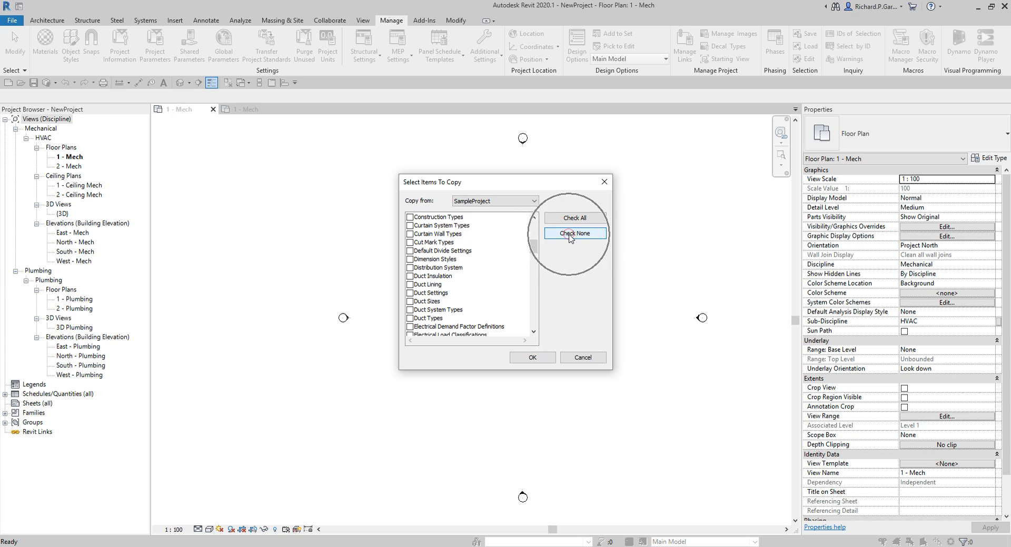
{"action": "left_click_drag", "start_coordinate": [534, 245], "coordinate": [532, 226]}
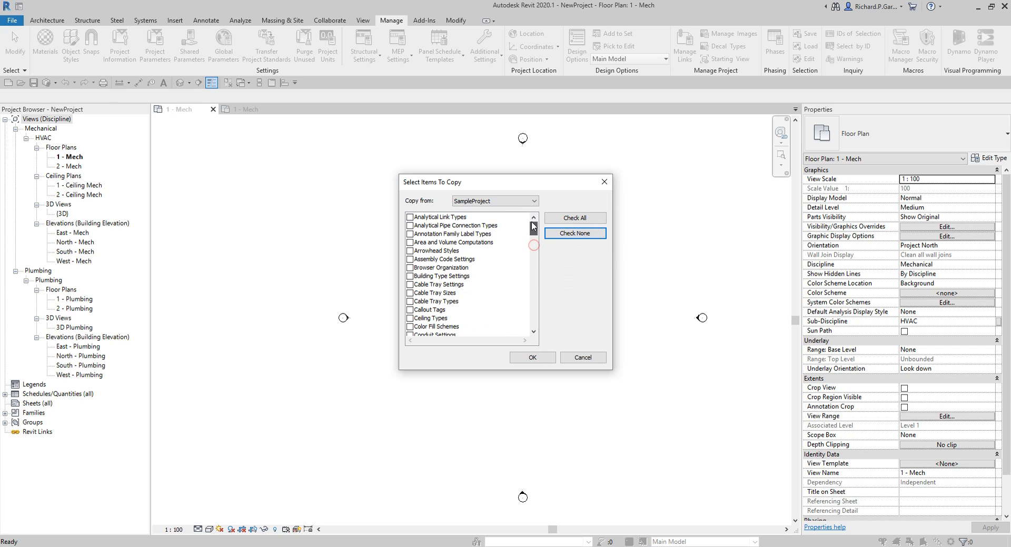
{"action": "left_click", "coordinate": [409, 268]}
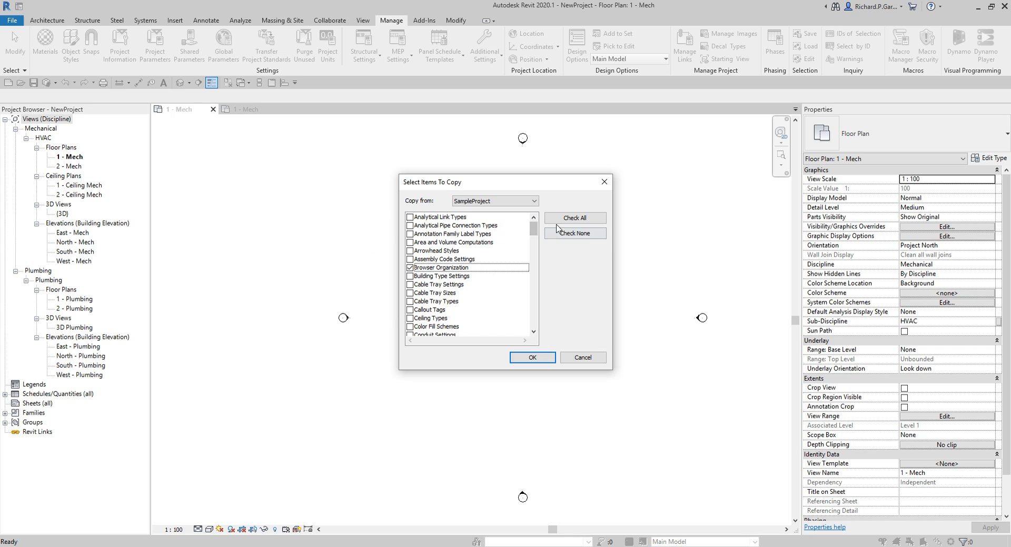
{"action": "left_click_drag", "start_coordinate": [532, 229], "coordinate": [536, 290]}
{"action": "scroll", "coordinate": [431, 278], "scroll_direction": "down", "scroll_amount": 2}
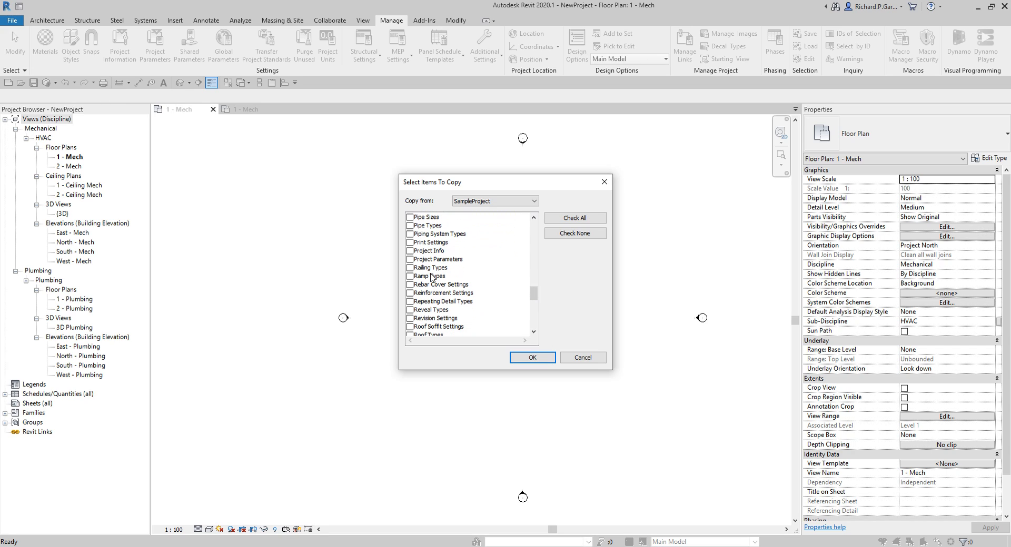
{"action": "left_click", "coordinate": [432, 251]}
{"action": "left_click", "coordinate": [410, 251]}
{"action": "left_click", "coordinate": [410, 260]}
{"action": "left_click", "coordinate": [410, 260]}
{"action": "left_click", "coordinate": [431, 253]}
{"action": "left_click", "coordinate": [437, 262]}
{"action": "key", "text": "ctrl"}
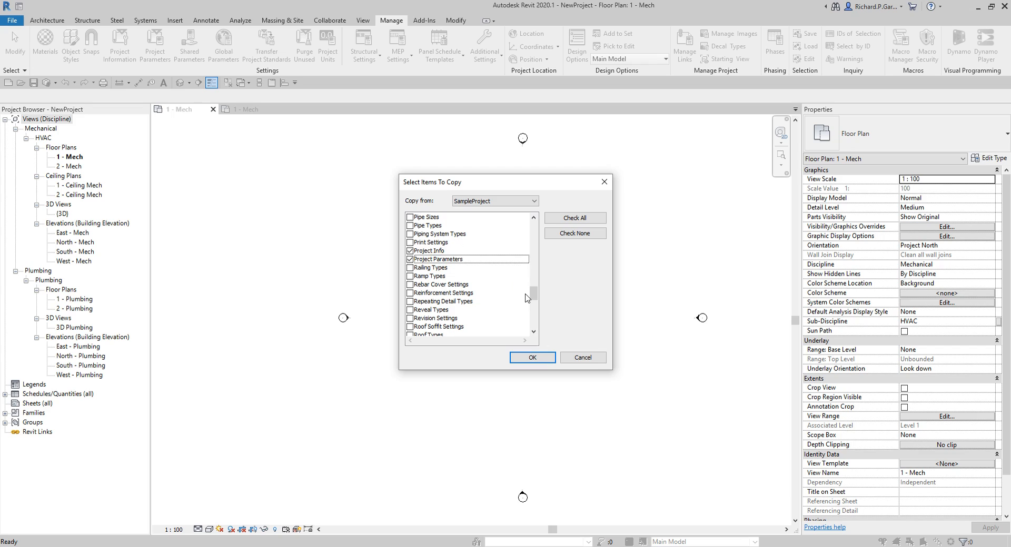
- Recheck the selected items, transfer them into NewProject and overwrite the duplicate types
{"action": "scroll", "coordinate": [533, 294], "scroll_direction": "up", "scroll_amount": 15}
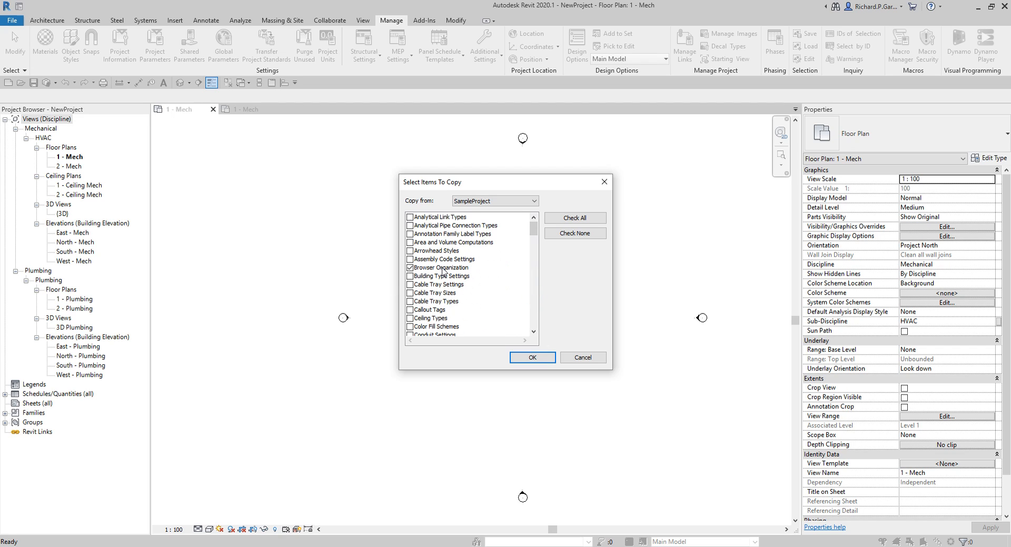
{"action": "key", "text": "ctrl"}
{"action": "key", "text": "ctrl"}
{"action": "key", "text": "ctrl"}
{"action": "left_click", "coordinate": [532, 358]}
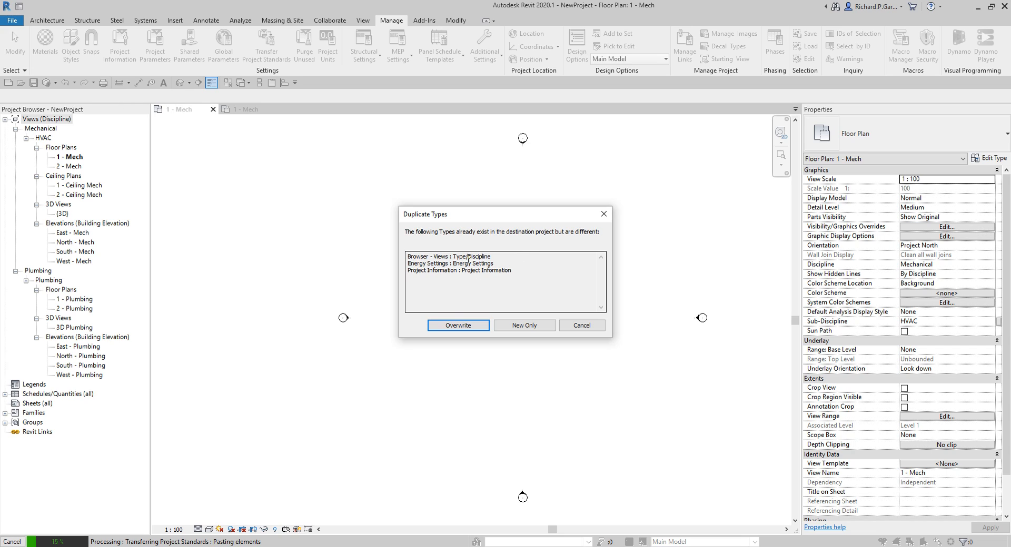
{"action": "left_click", "coordinate": [457, 326]}
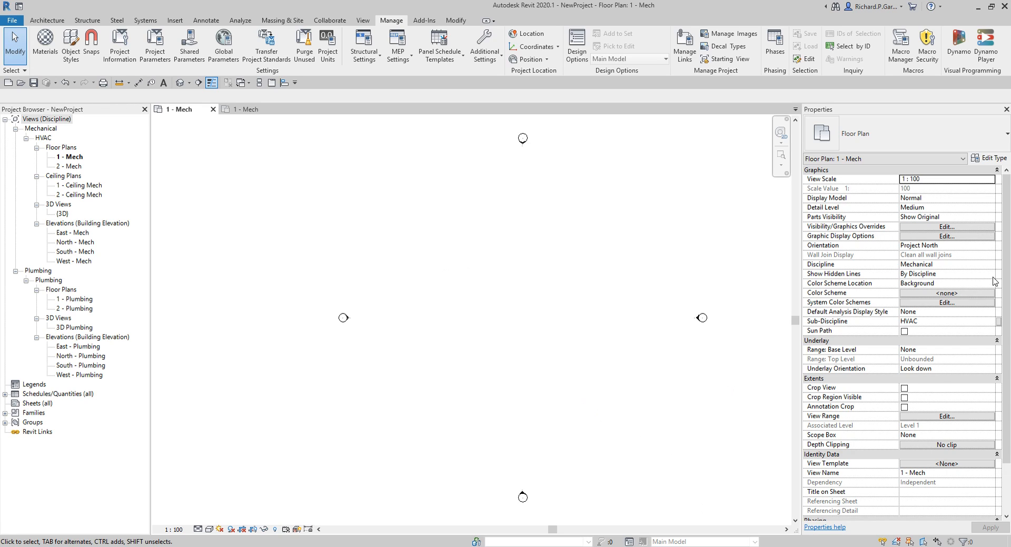
- Check the Other group of the floor plan's properties for the transferred View Purpose parameter
{"action": "scroll", "coordinate": [1006, 251], "scroll_direction": "down", "scroll_amount": 3}
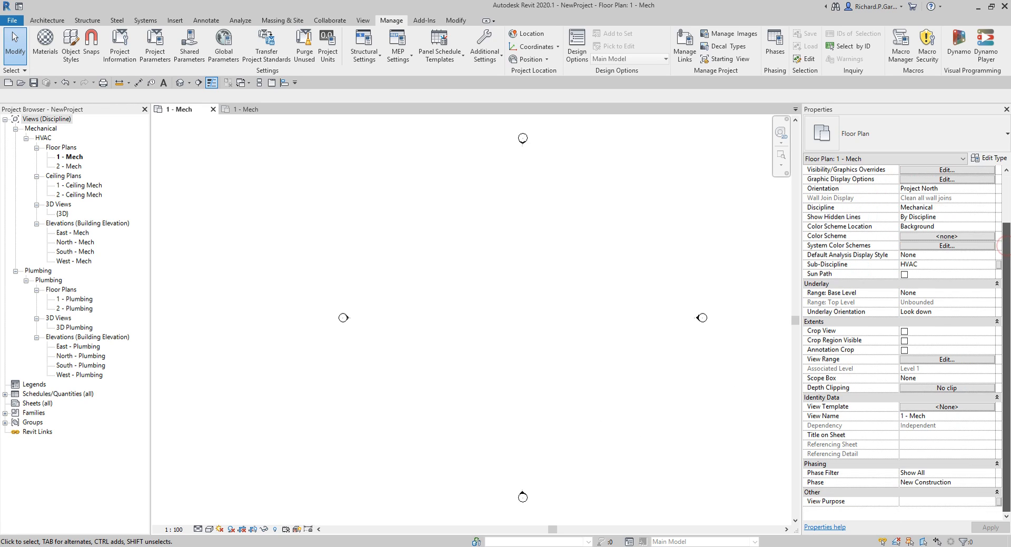
{"action": "key", "text": "ctrl"}
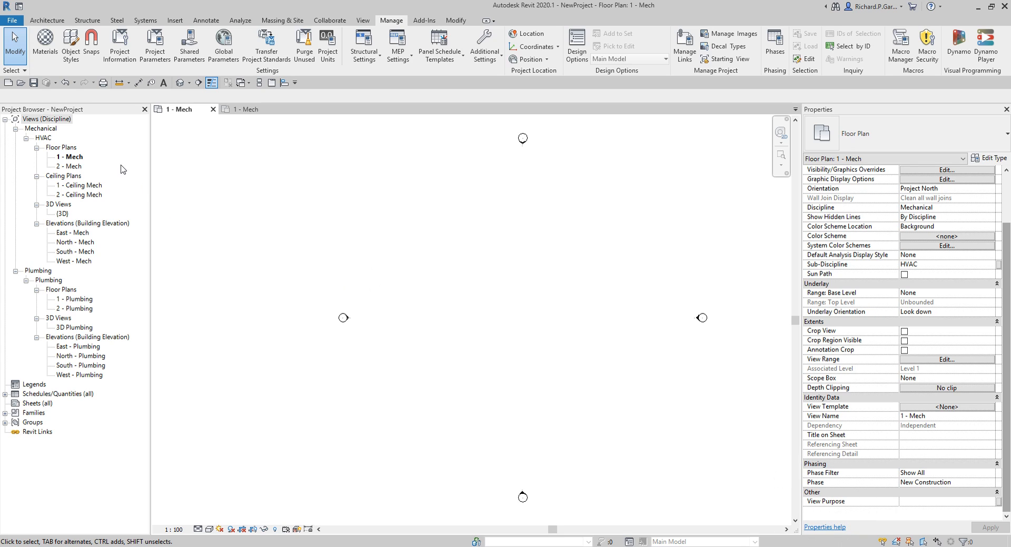
{"action": "key", "text": "ctrl"}
- Open the browser organization for the views and select the Type/Discipline scheme
{"action": "right_click", "coordinate": [39, 121]}
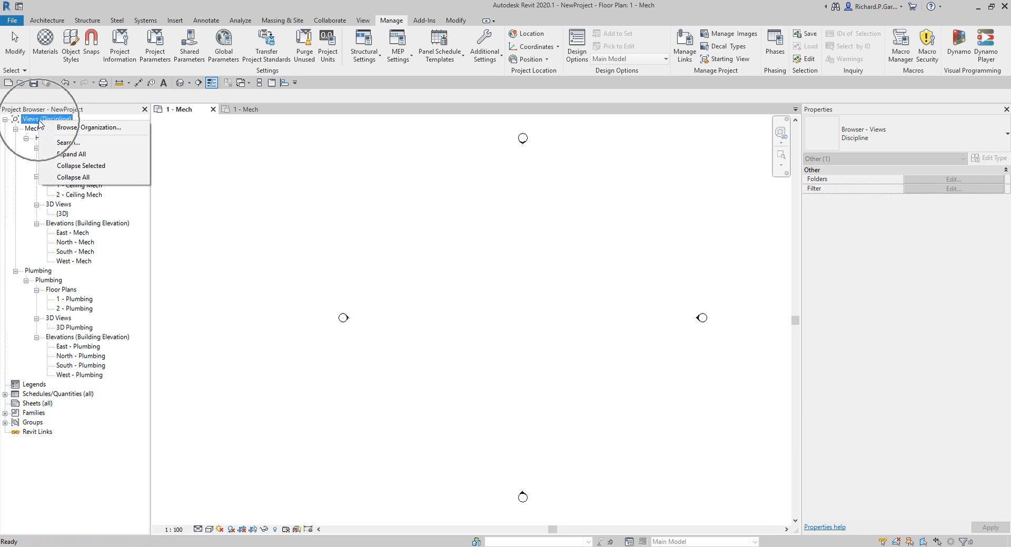
{"action": "left_click", "coordinate": [77, 128]}
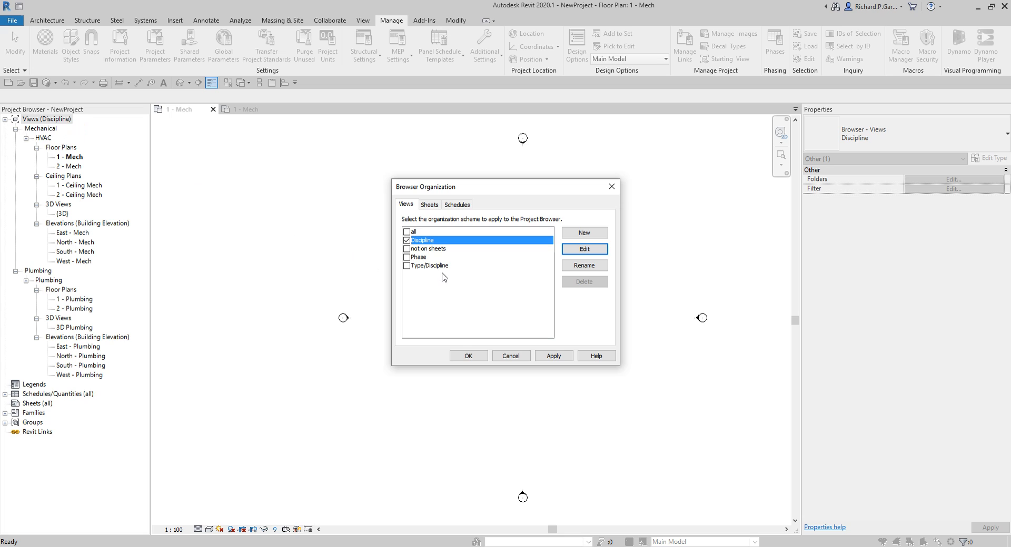
{"action": "left_click", "coordinate": [407, 266]}
{"action": "key", "text": "ctrl"}
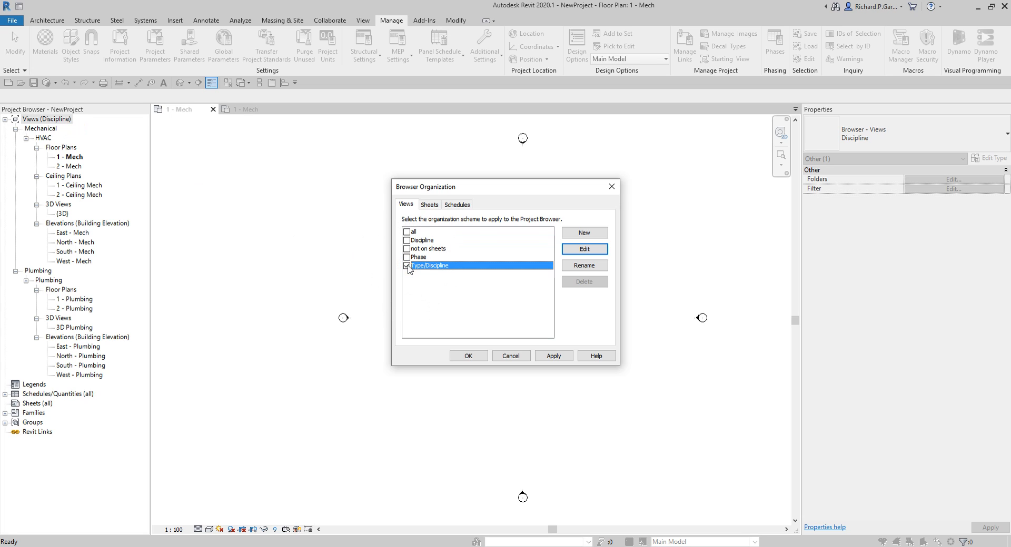
- Review the Type/Discipline grouping and sorting rules, keeping Sub-Discipline as the third grouping level, and apply the scheme to the Project Browser
{"action": "left_click", "coordinate": [584, 250]}
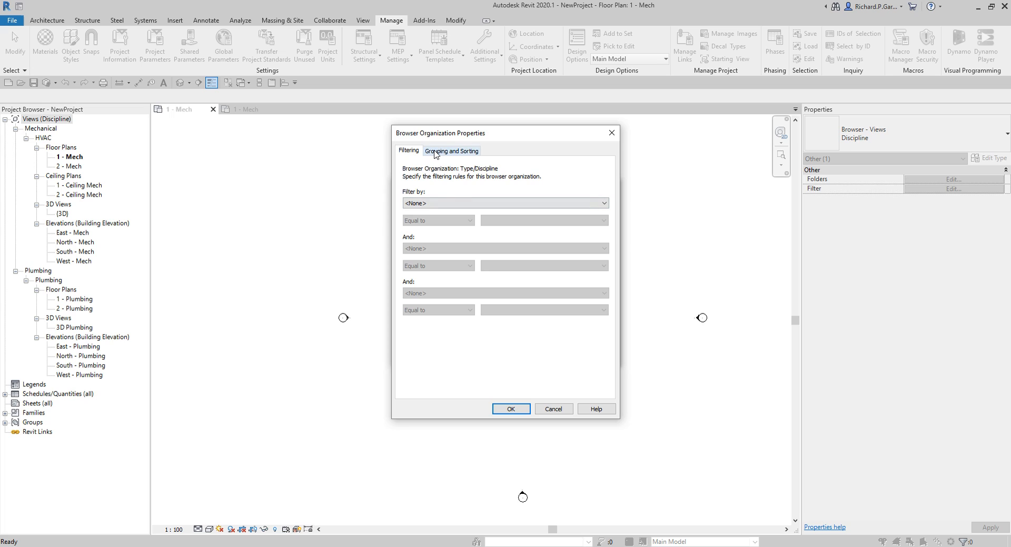
{"action": "left_click", "coordinate": [436, 152]}
{"action": "key", "text": "ctrl"}
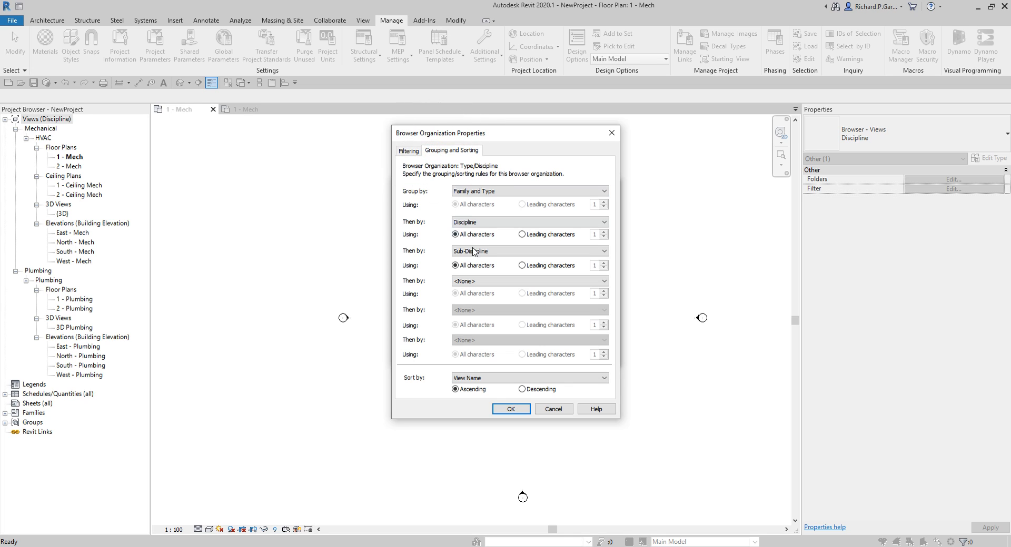
{"action": "key", "text": "ctrl"}
{"action": "key", "text": "ctrl"}
{"action": "key", "text": "ctrl"}
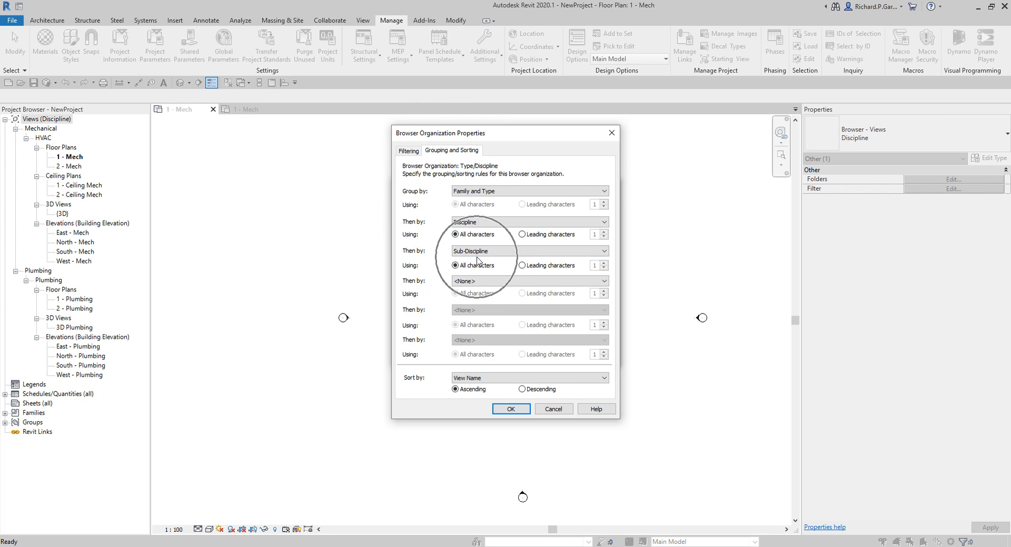
{"action": "key", "text": "ctrl"}
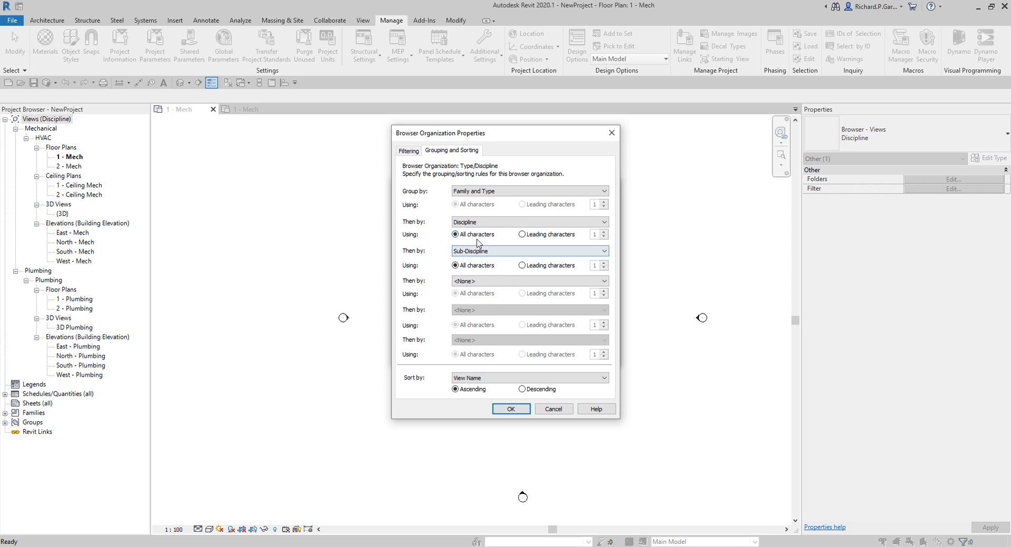
{"action": "left_click", "coordinate": [481, 255]}
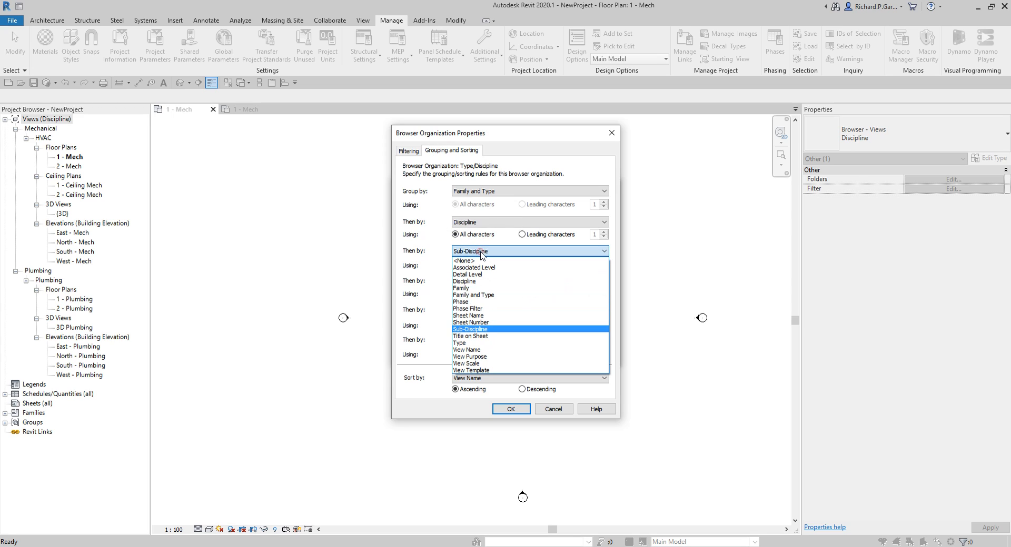
{"action": "left_click", "coordinate": [483, 330]}
{"action": "key", "text": "ctrl"}
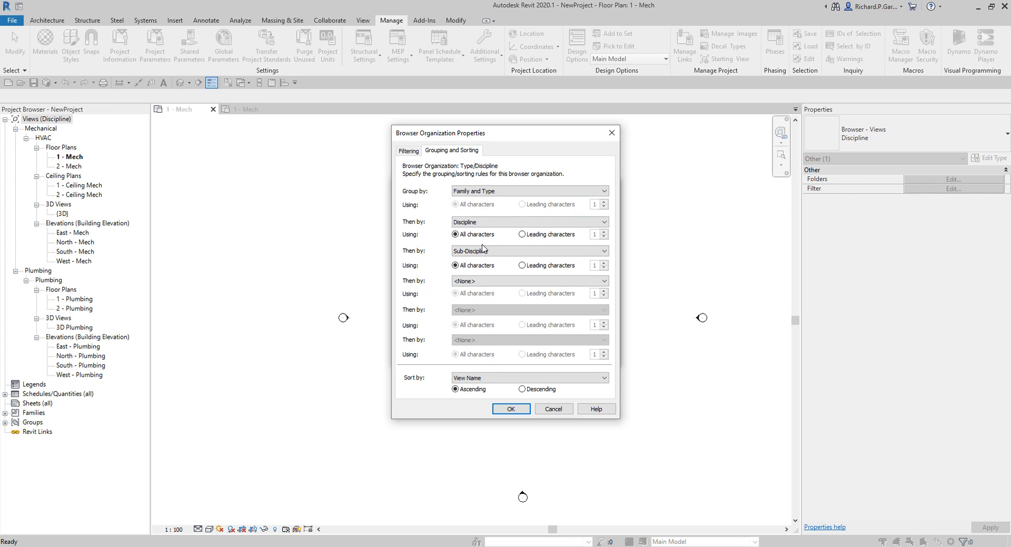
{"action": "left_click", "coordinate": [521, 409]}
{"action": "left_click", "coordinate": [428, 267]}
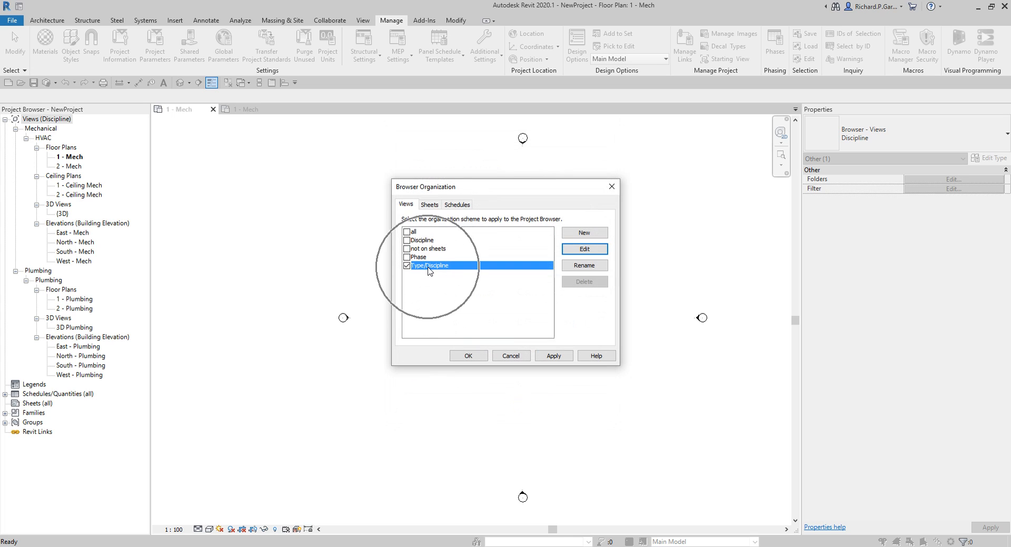
{"action": "left_click", "coordinate": [474, 357]}
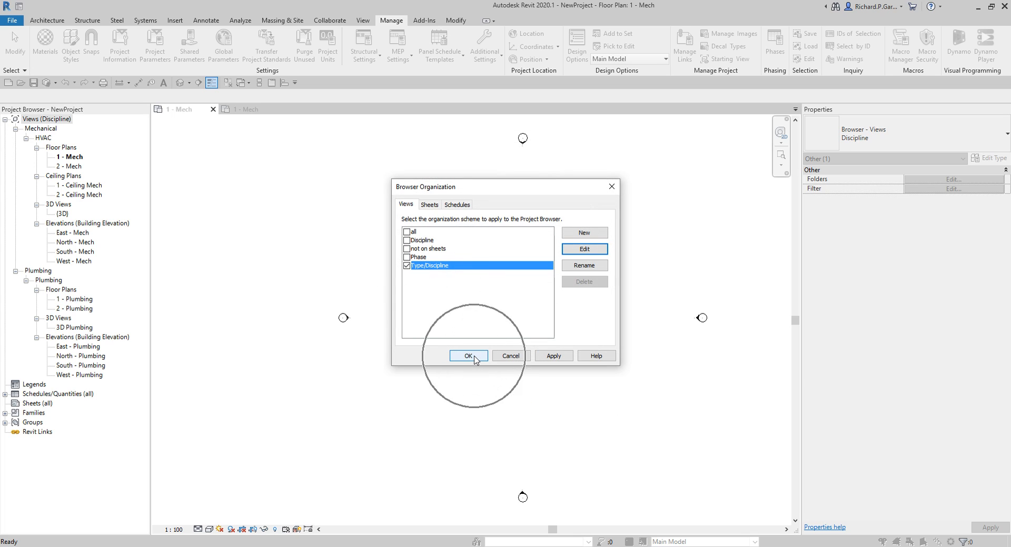
- Expand the floor plans, ceiling plans and 3D views in the Project Browser, opening the mechanical floor plans down to the HVAC views
{"action": "left_click", "coordinate": [16, 129]}
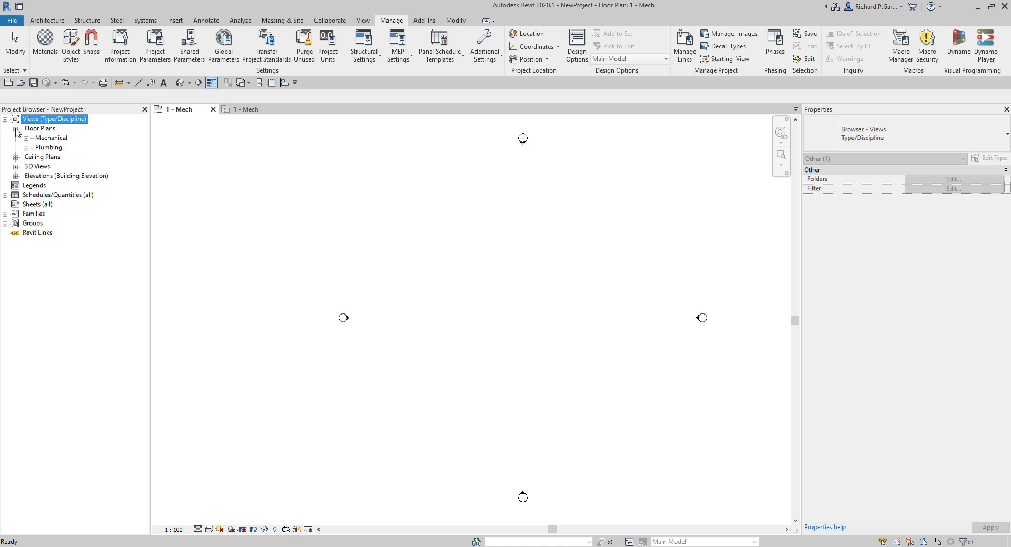
{"action": "left_click", "coordinate": [16, 157]}
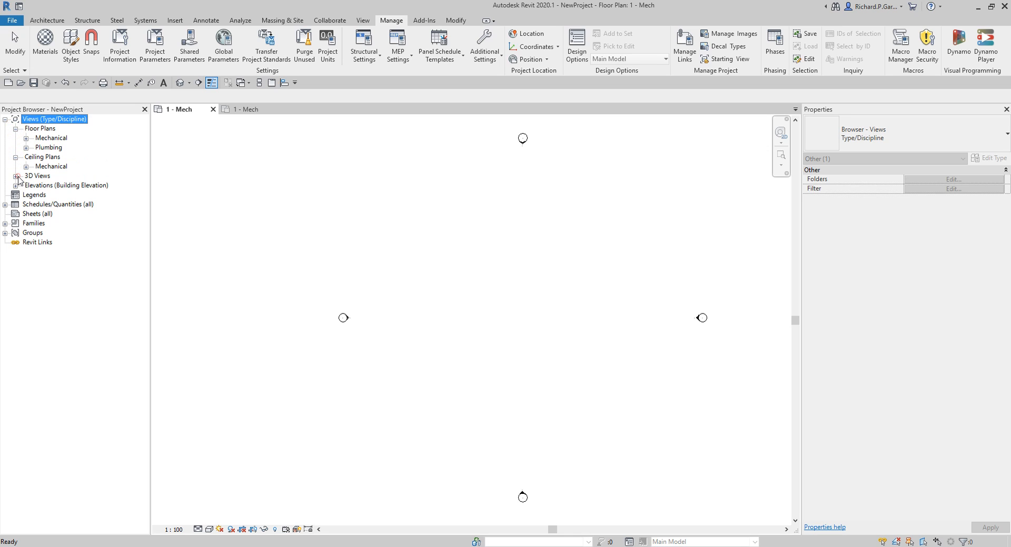
{"action": "left_click", "coordinate": [15, 176]}
{"action": "left_click", "coordinate": [39, 129]}
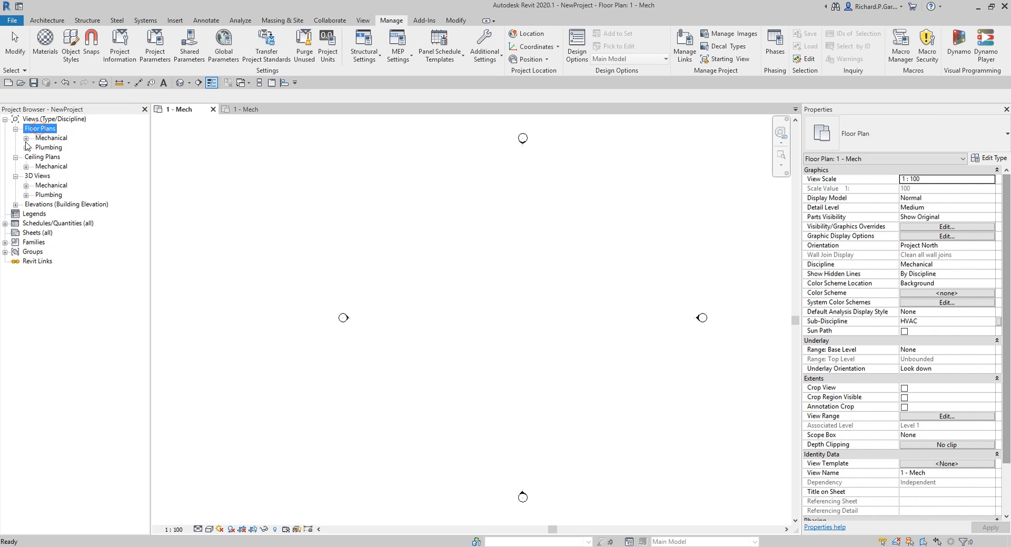
{"action": "left_click", "coordinate": [25, 138]}
{"action": "left_click", "coordinate": [35, 148]}
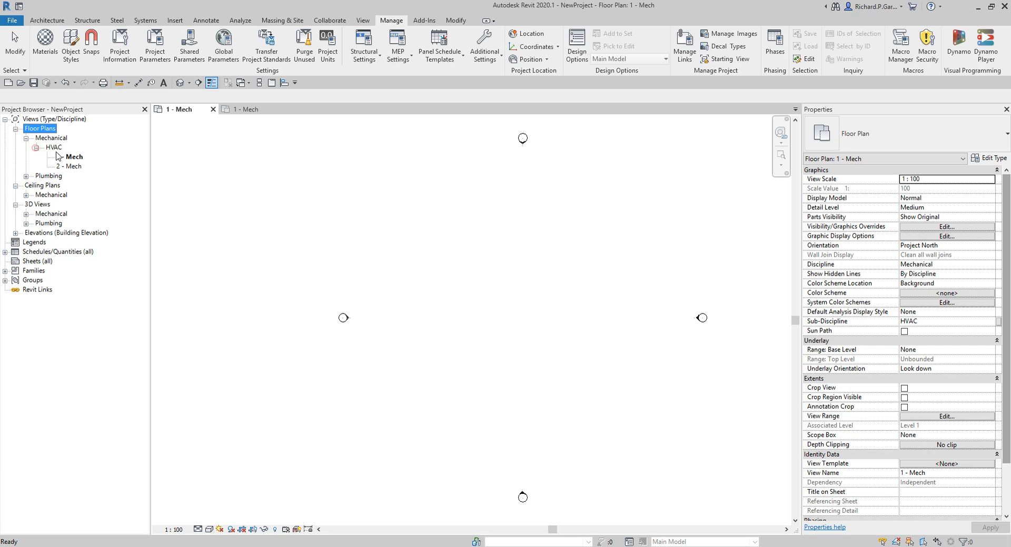
- Try to set the View Purpose of the 1 - Mech floor plan to Analytical
{"action": "left_click", "coordinate": [521, 345]}
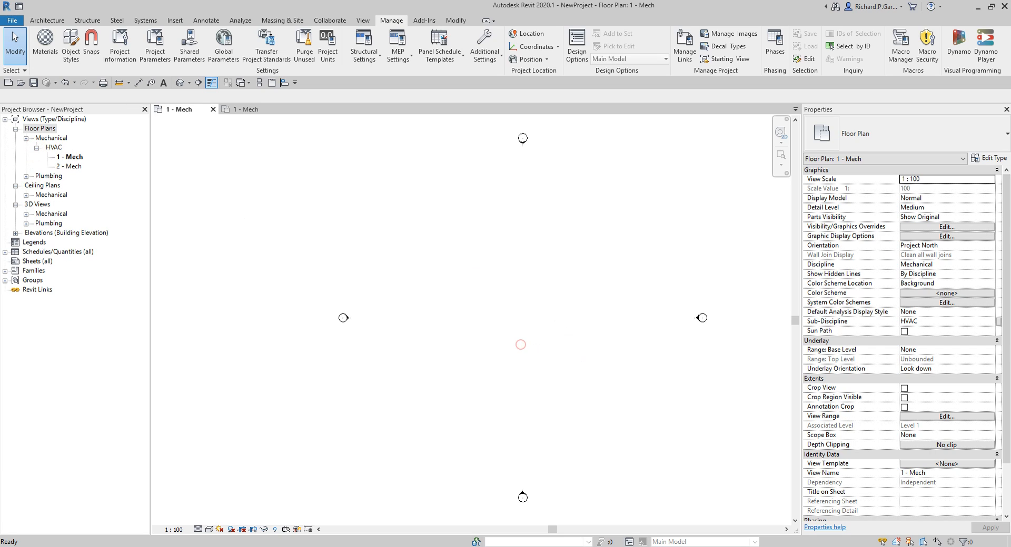
{"action": "left_click_drag", "start_coordinate": [1005, 314], "coordinate": [997, 404]}
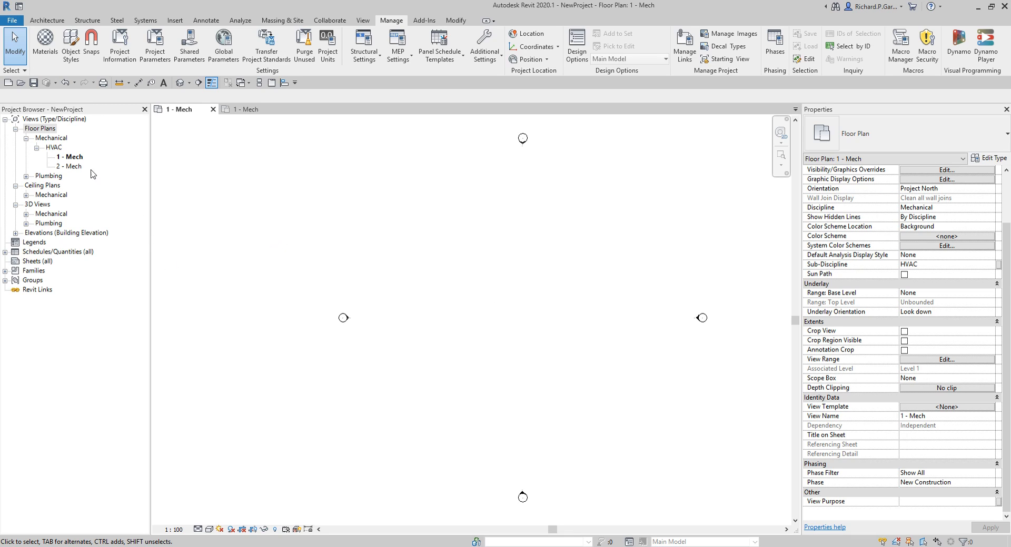
{"action": "left_click", "coordinate": [74, 157]}
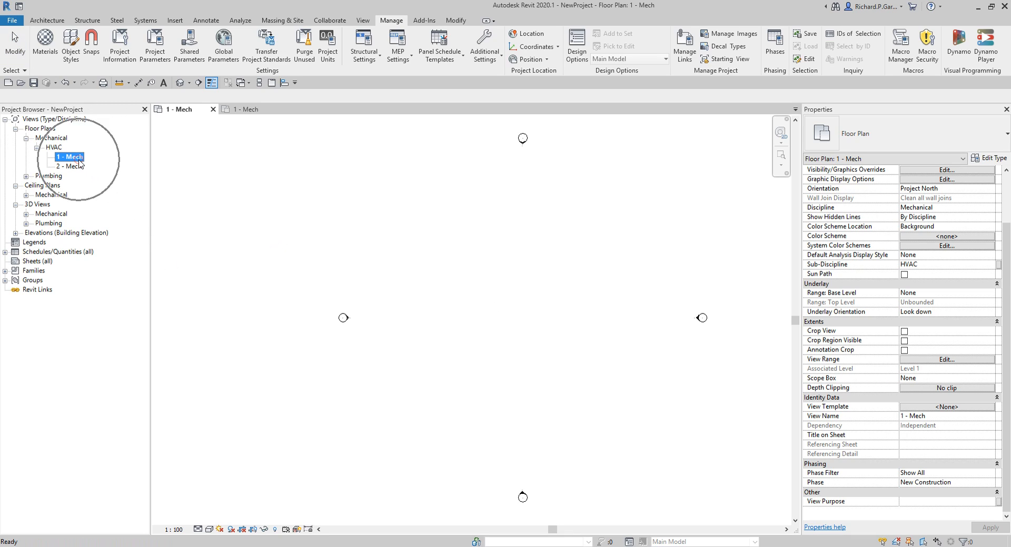
{"action": "left_click", "coordinate": [915, 503]}
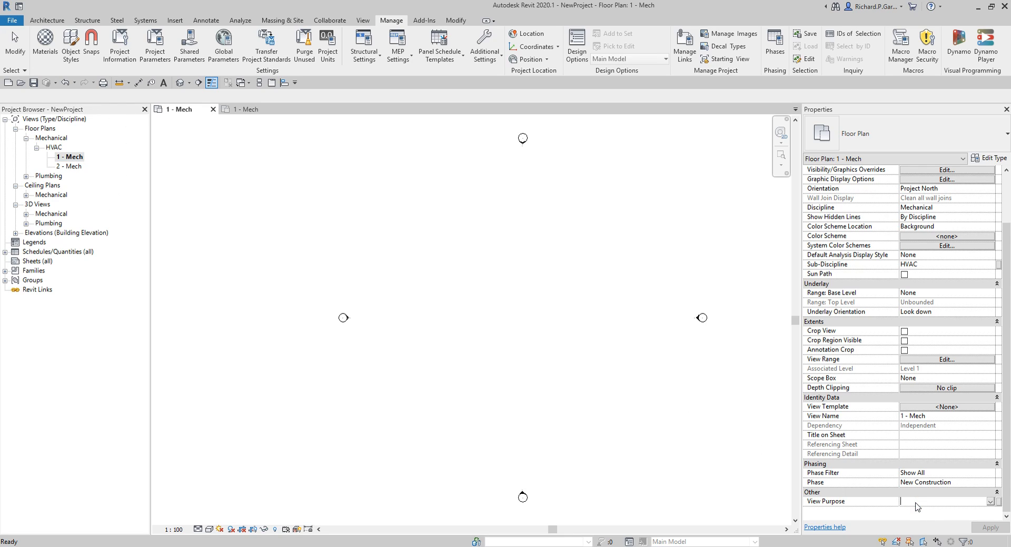
{"action": "type", "text": "Analytical"}
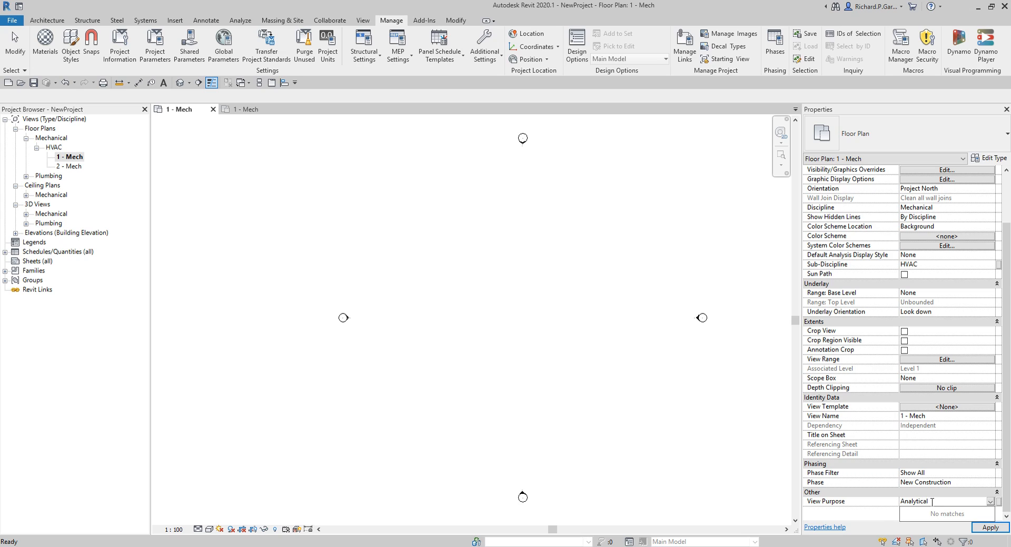
{"action": "left_click", "coordinate": [973, 526]}
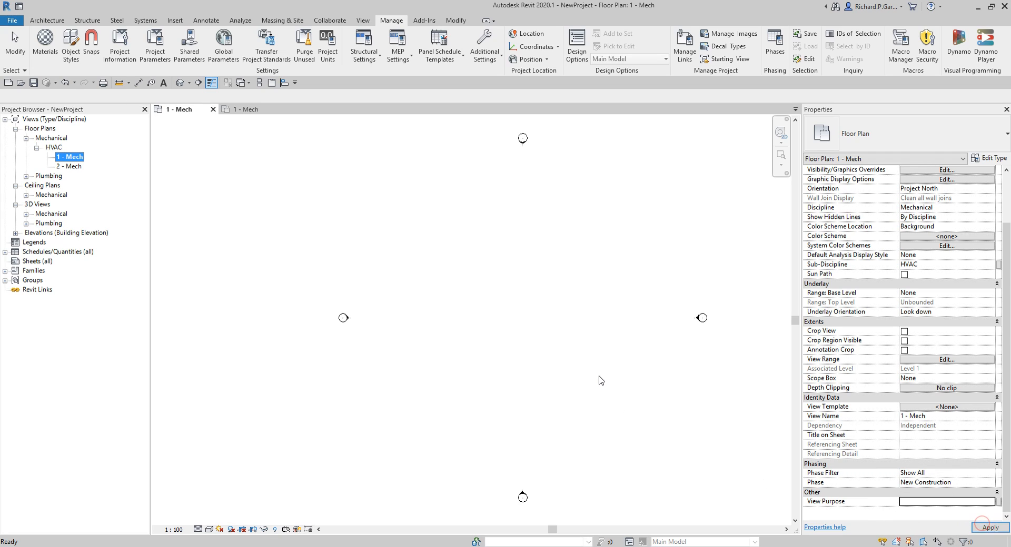
{"action": "left_click", "coordinate": [540, 285]}
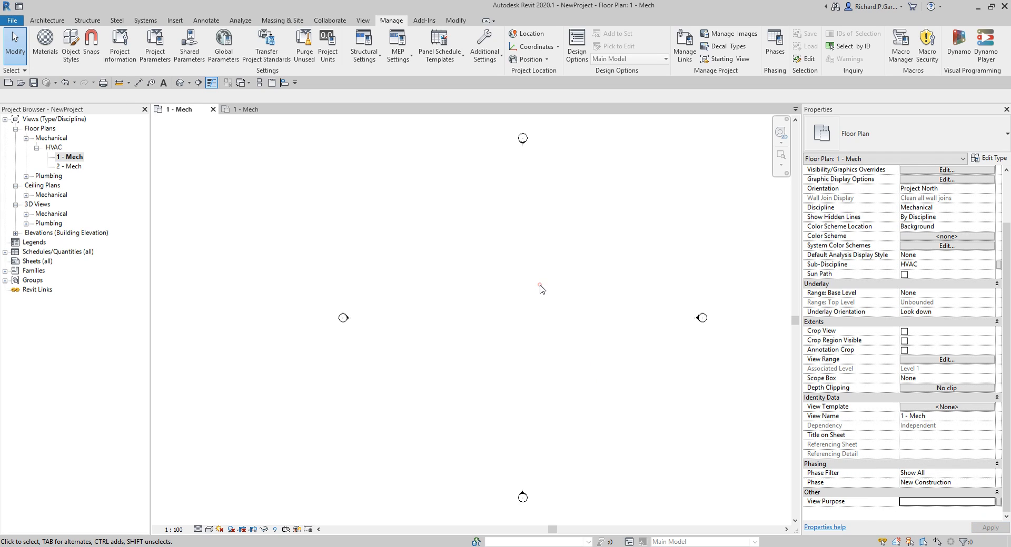
- Expand the plumbing floor plans and try to set View Purpose to Construction Documentation for 2 - Mech, 1 - Plumbing and 2 - Plumbing together
{"action": "left_click", "coordinate": [26, 176]}
{"action": "left_click", "coordinate": [36, 186]}
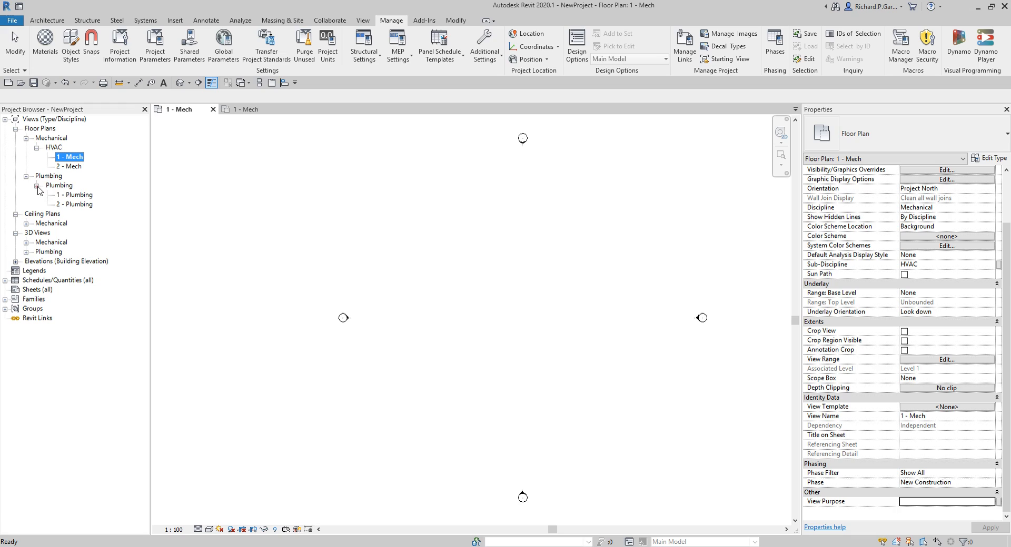
{"action": "left_click", "coordinate": [71, 166]}
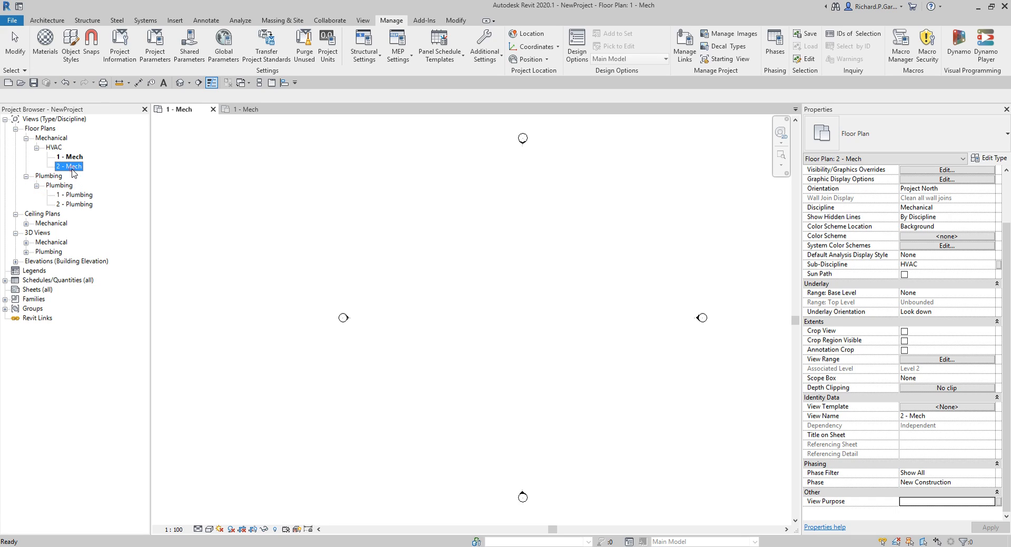
{"action": "left_click", "coordinate": [78, 196], "text": "ctrl"}
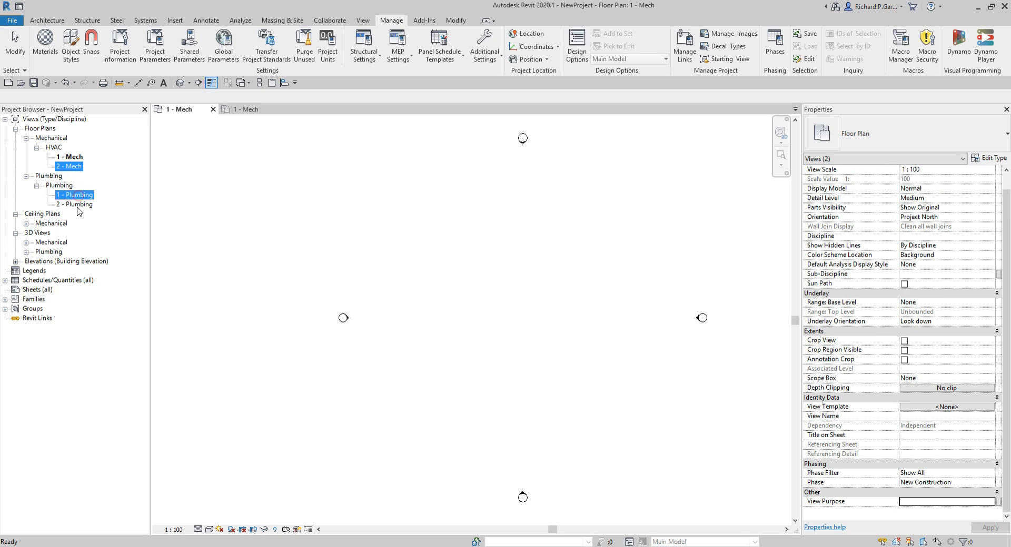
{"action": "left_click", "coordinate": [79, 205], "text": "ctrl"}
{"action": "left_click", "coordinate": [930, 502]}
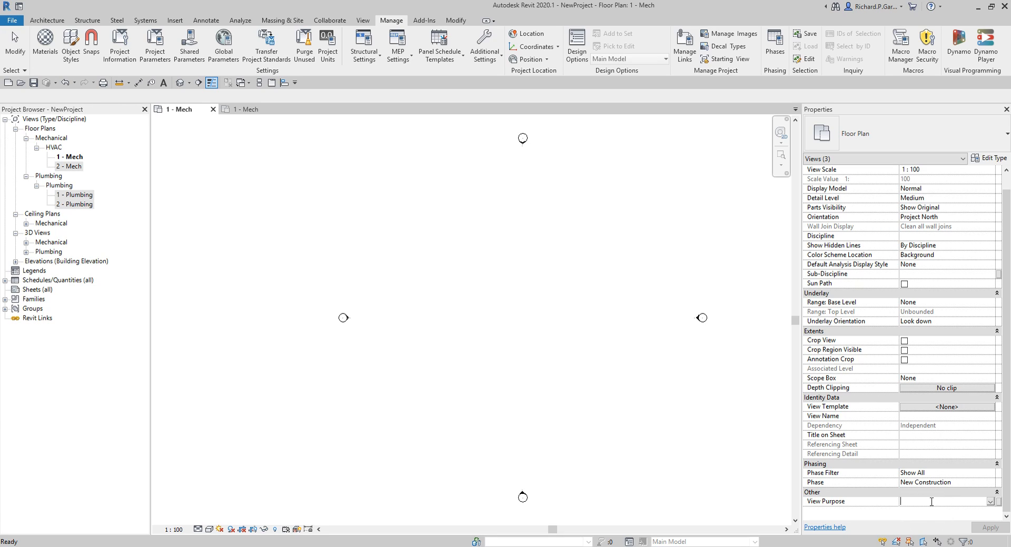
{"action": "type", "text": "Construction Documentation"}
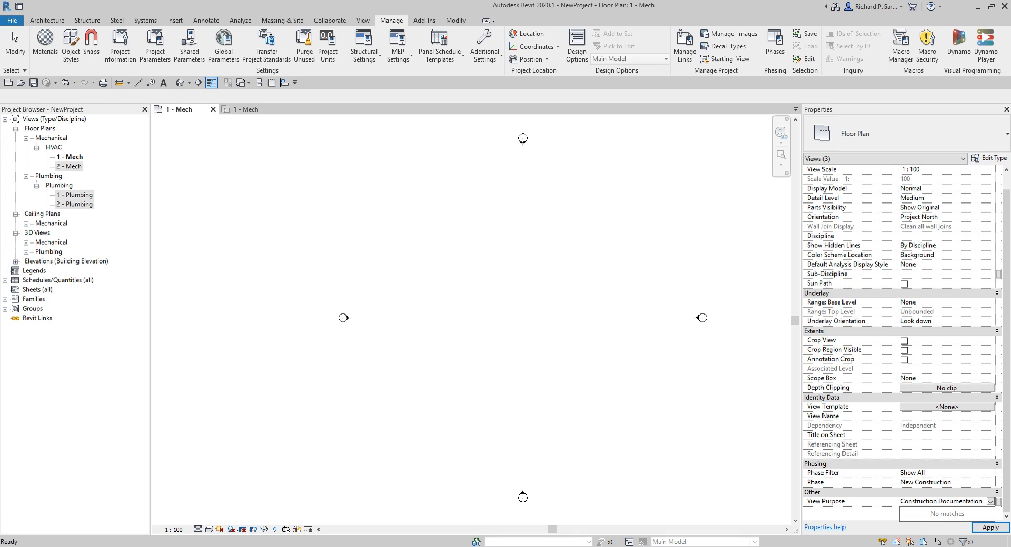
{"action": "left_click", "coordinate": [990, 527]}
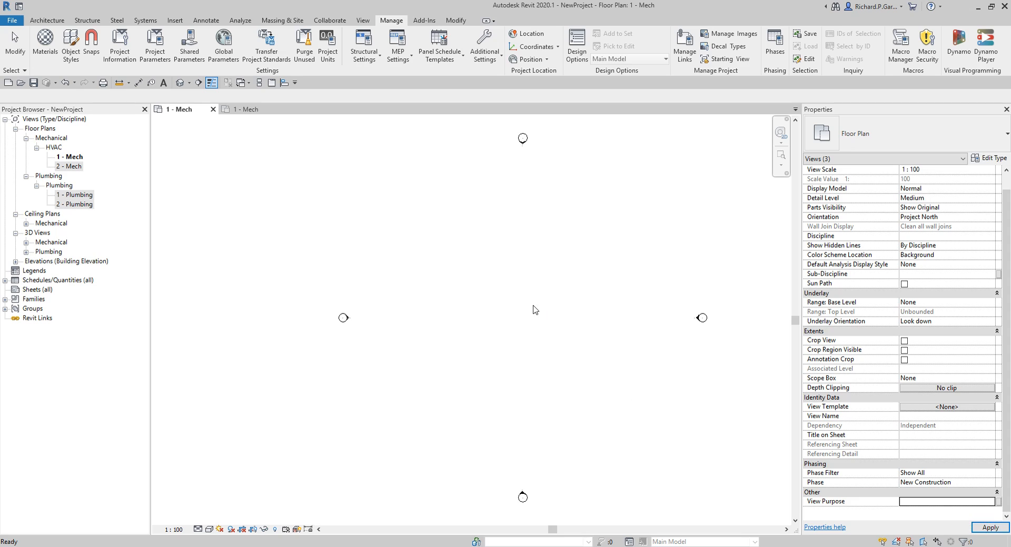
- Check the View Purpose value and its available choices in the 1 - Plumbing floor plan's properties
{"action": "left_click", "coordinate": [77, 195]}
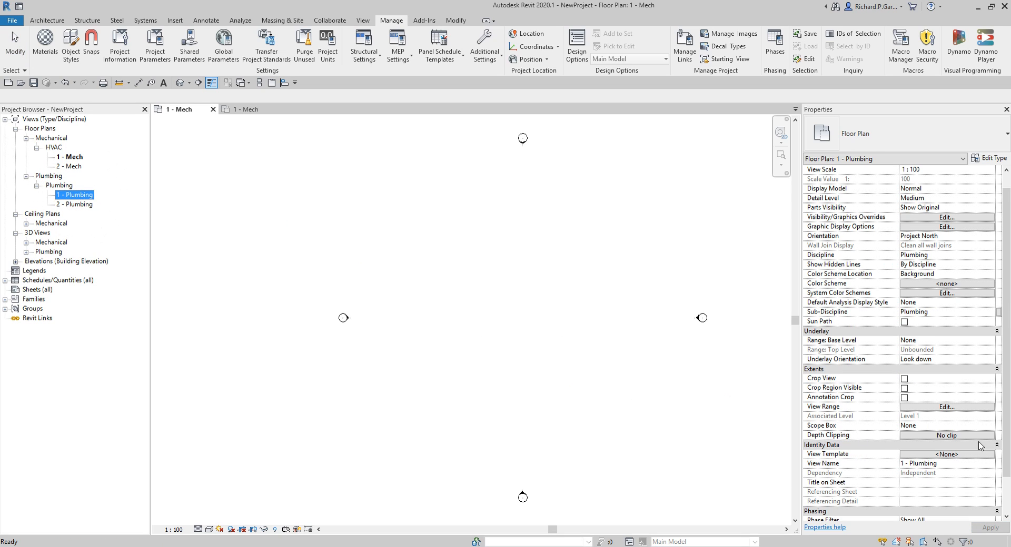
{"action": "left_click_drag", "start_coordinate": [1006, 434], "coordinate": [1005, 467]}
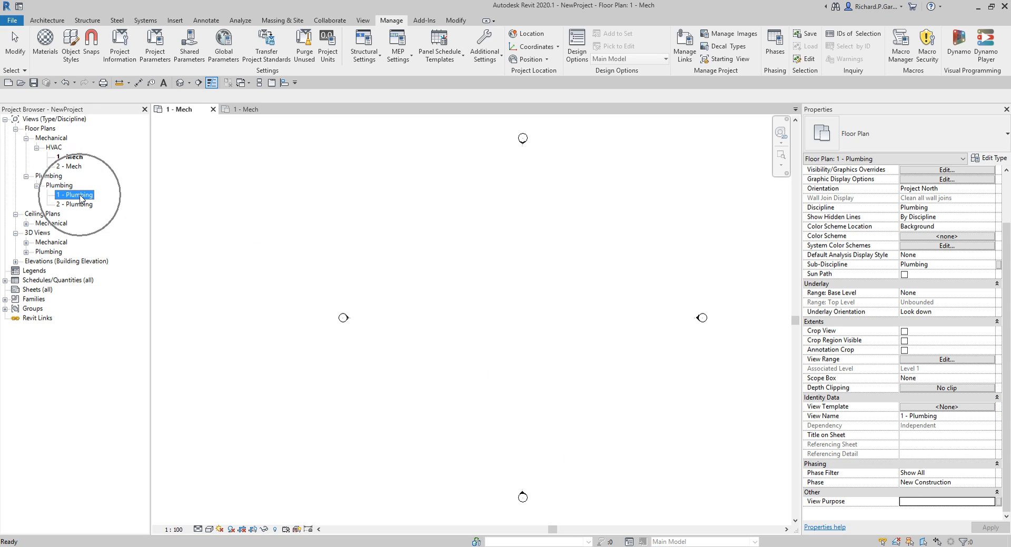
{"action": "left_click", "coordinate": [937, 503]}
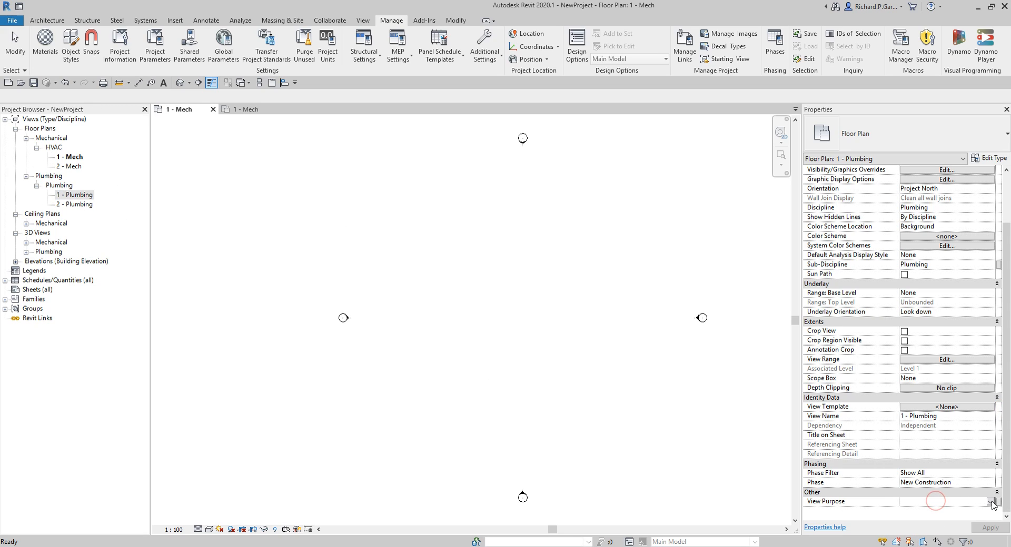
{"action": "left_click", "coordinate": [991, 502]}
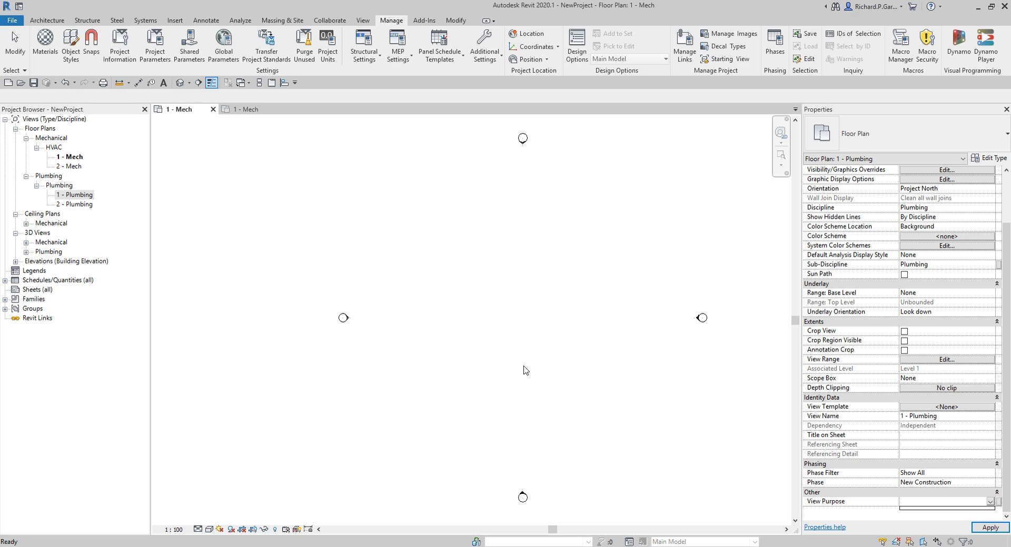
- Open the 1 - Plumbing floor plan and try to set its View Purpose to Construction Documentation
{"action": "left_click", "coordinate": [75, 197]}
{"action": "double_click", "coordinate": [75, 197]}
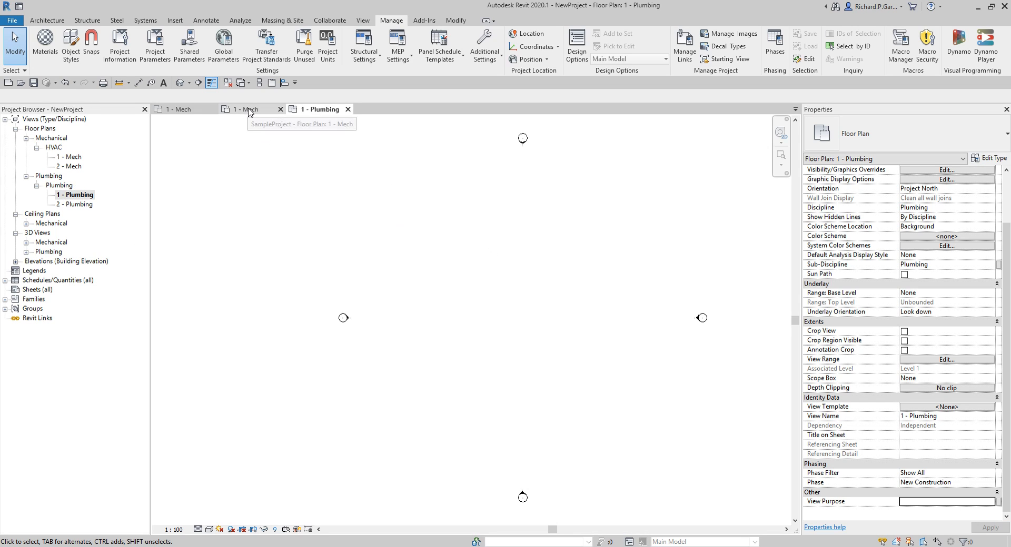
{"action": "left_click", "coordinate": [916, 502]}
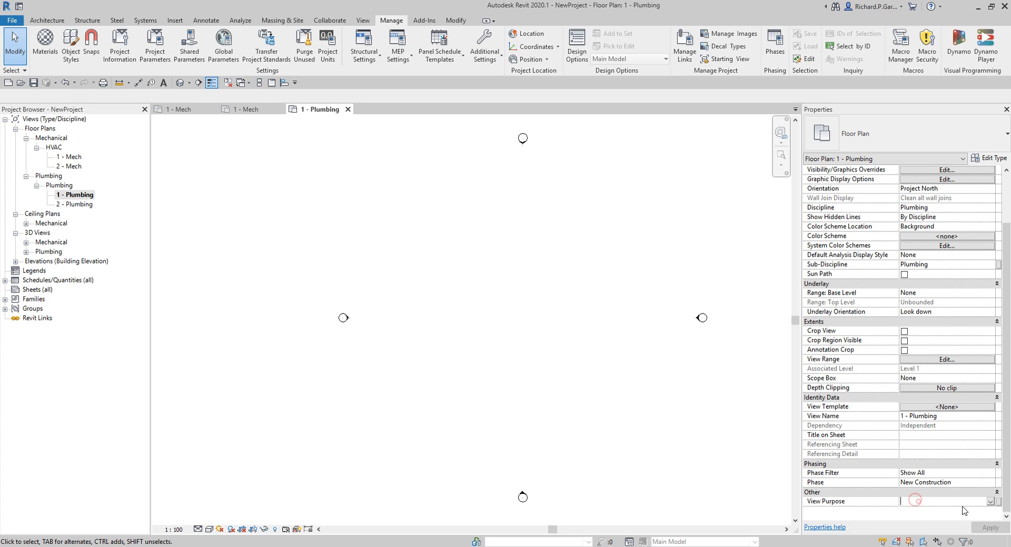
{"action": "left_click", "coordinate": [988, 502]}
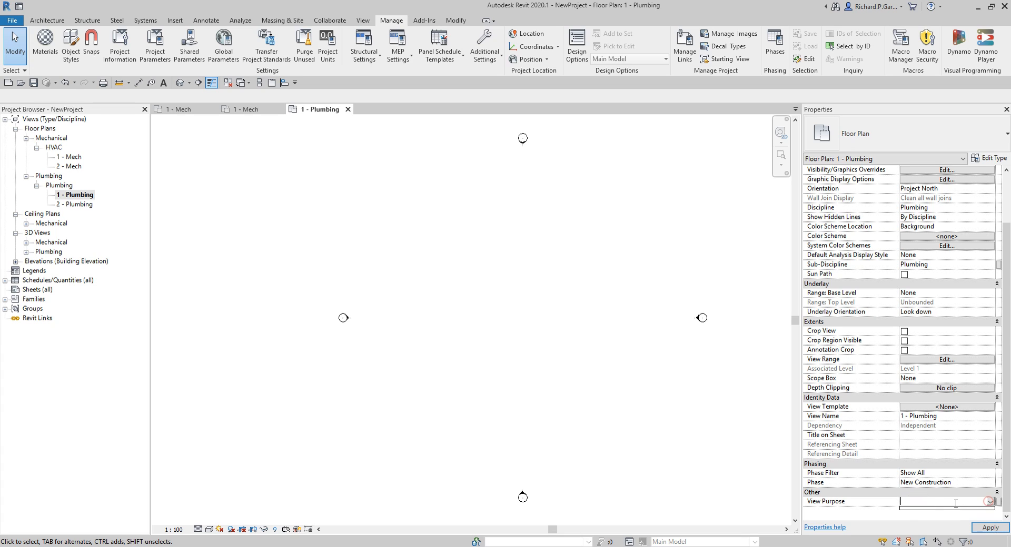
{"action": "left_click", "coordinate": [998, 502]}
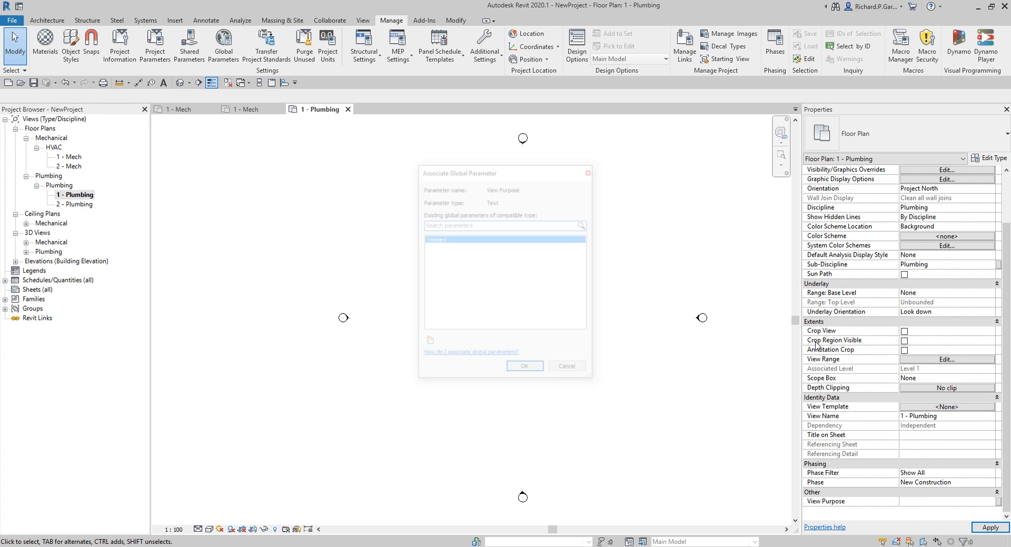
{"action": "left_click", "coordinate": [586, 170]}
{"action": "left_click", "coordinate": [908, 502]}
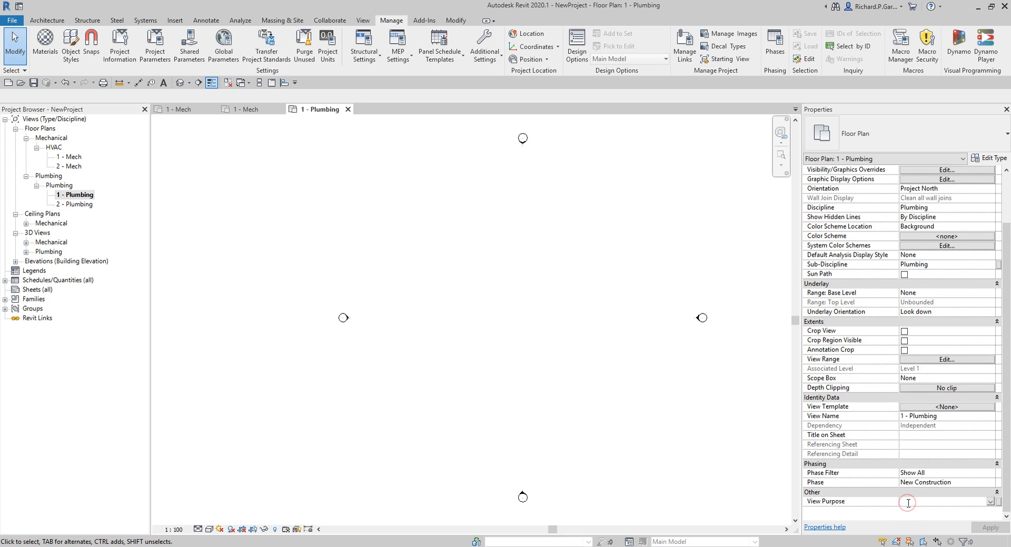
{"action": "type", "text": "Construction Documentation"}
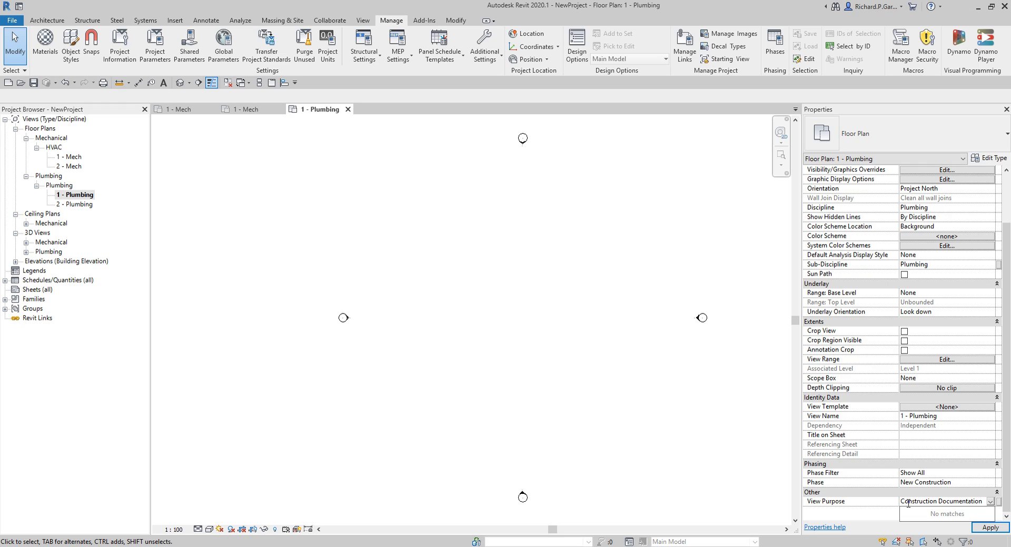
{"action": "left_click", "coordinate": [986, 528]}
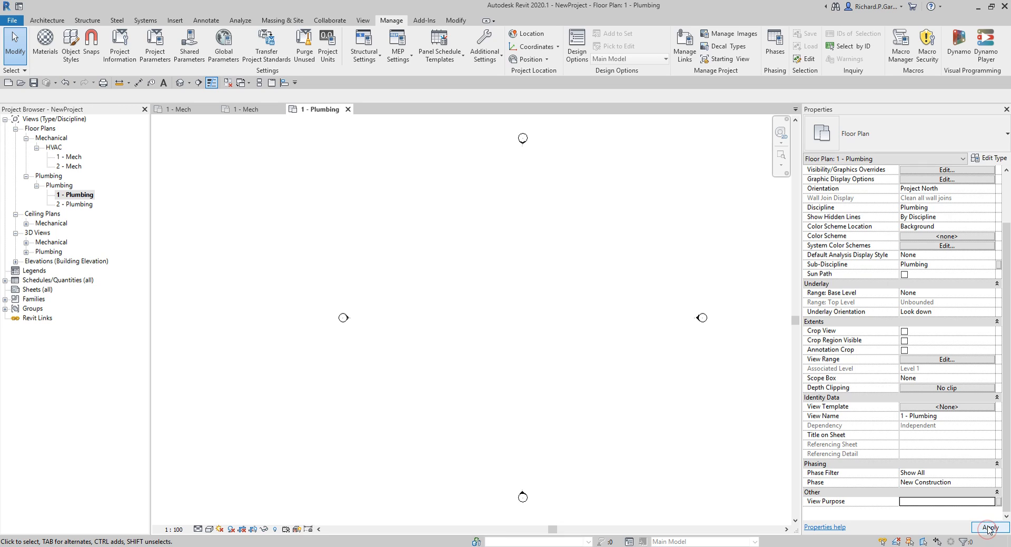
- Open the 2 - Plumbing floor plan and return to 1 - Plumbing to compare their View Purpose values
{"action": "left_click", "coordinate": [71, 204]}
{"action": "double_click", "coordinate": [71, 204]}
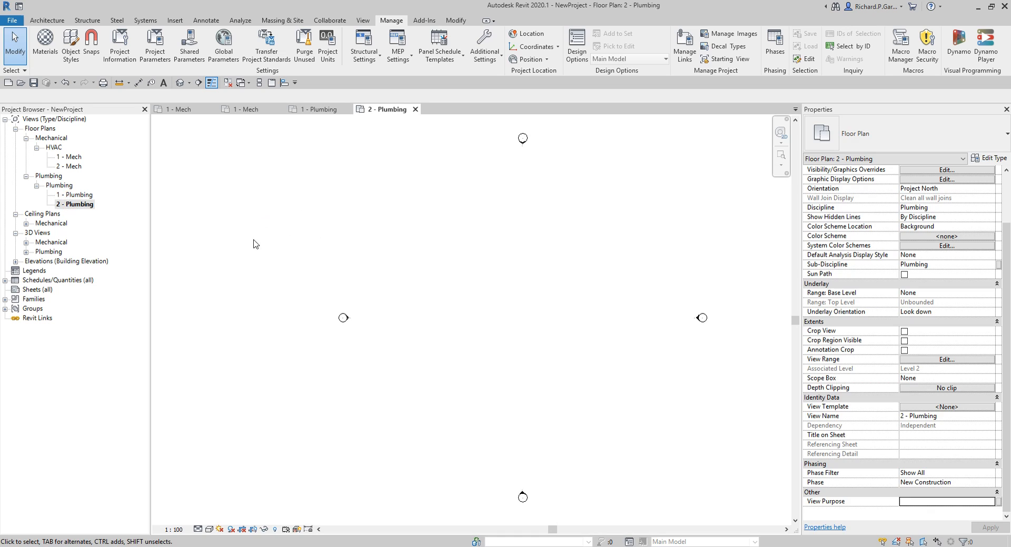
{"action": "double_click", "coordinate": [80, 196]}
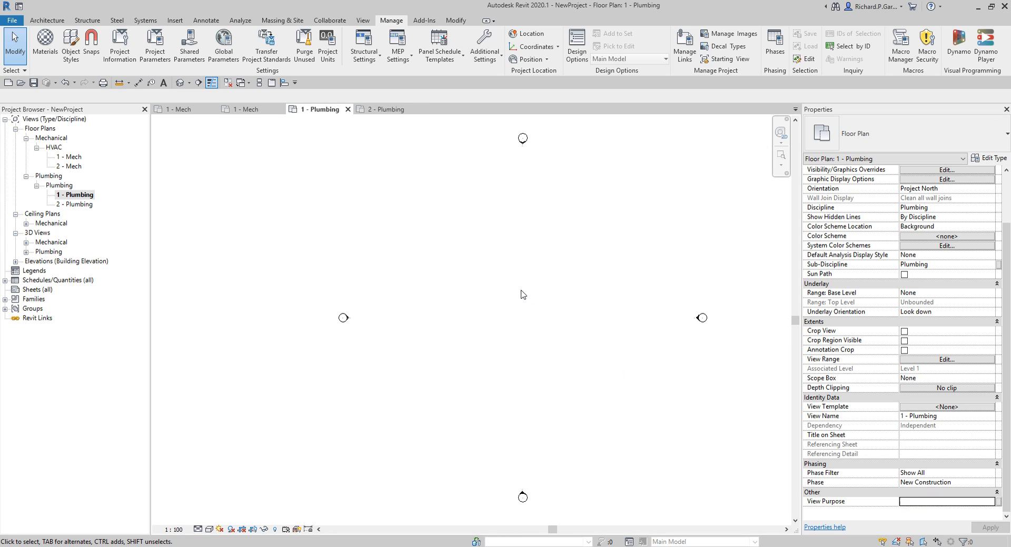
- Review the View Purpose project parameter's properties, including its group and assigned categories
{"action": "left_click", "coordinate": [158, 50]}
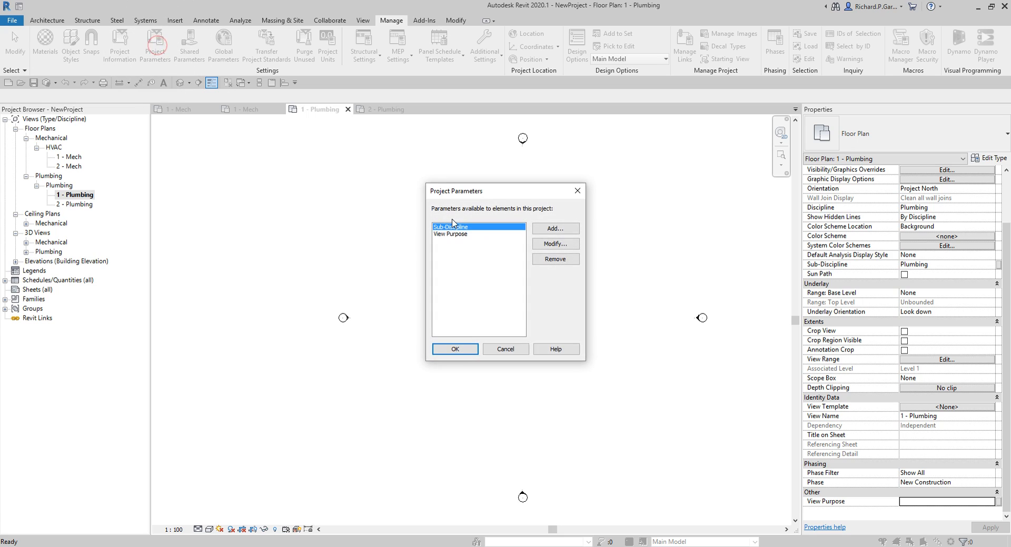
{"action": "left_click", "coordinate": [452, 235]}
{"action": "left_click", "coordinate": [556, 243]}
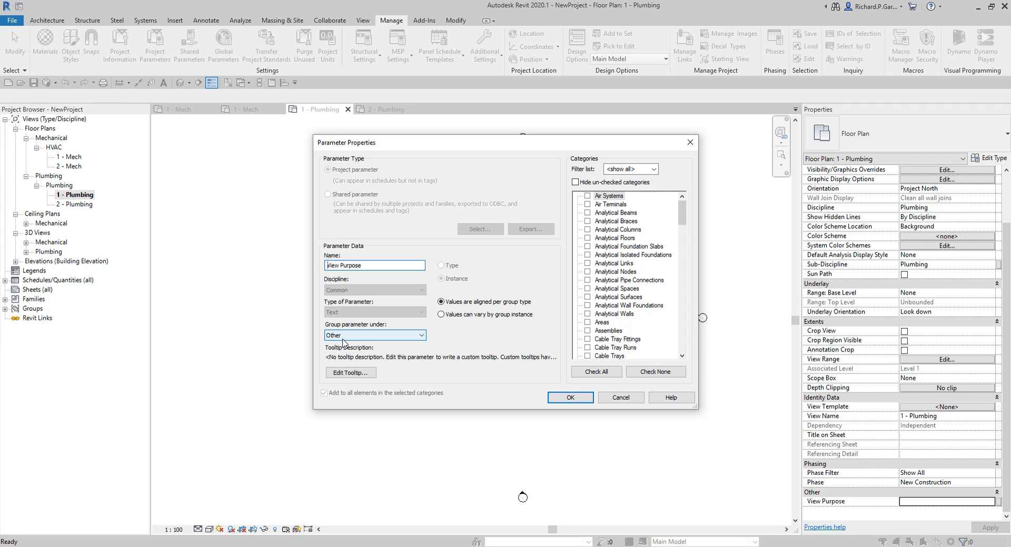
{"action": "left_click_drag", "start_coordinate": [683, 210], "coordinate": [676, 338]}
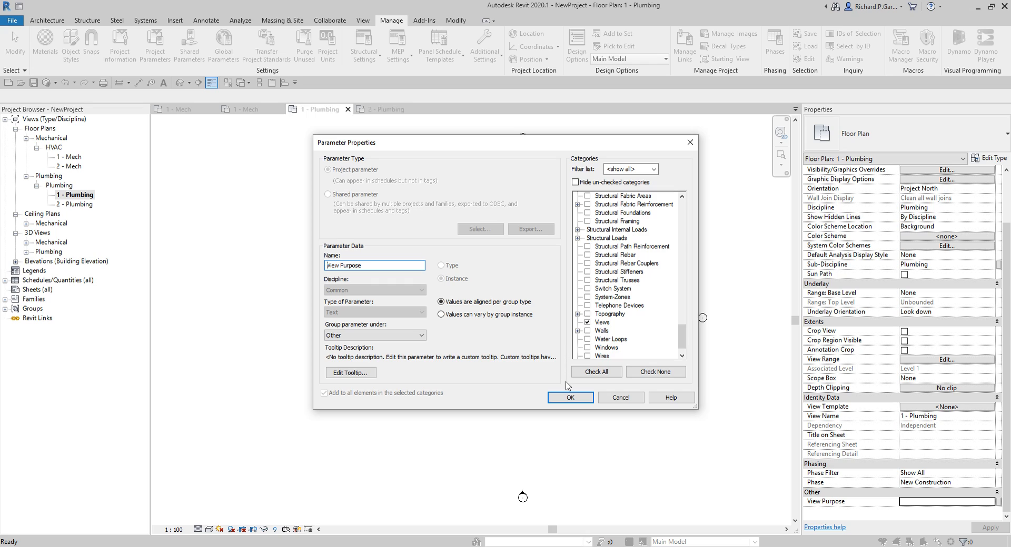
{"action": "left_click", "coordinate": [577, 398]}
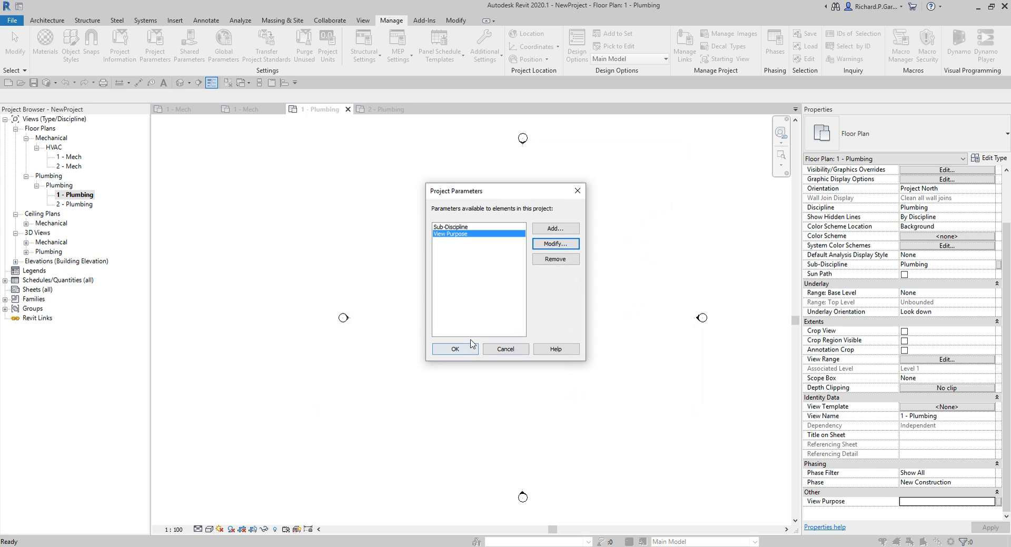
{"action": "left_click", "coordinate": [458, 350]}
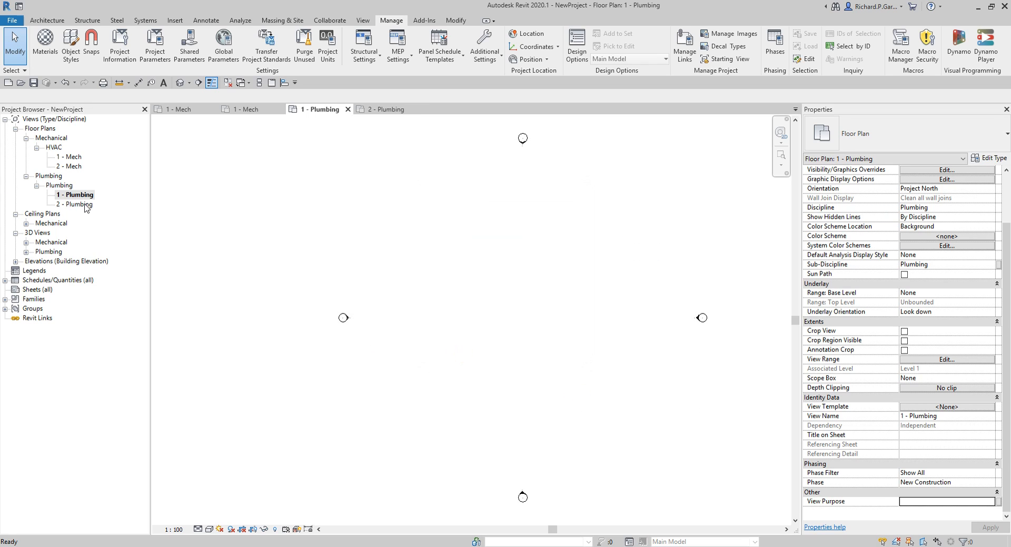
- Open the 2 - Plumbing floor plan and set its View Purpose to Working
{"action": "double_click", "coordinate": [79, 204]}
{"action": "left_click", "coordinate": [912, 501]}
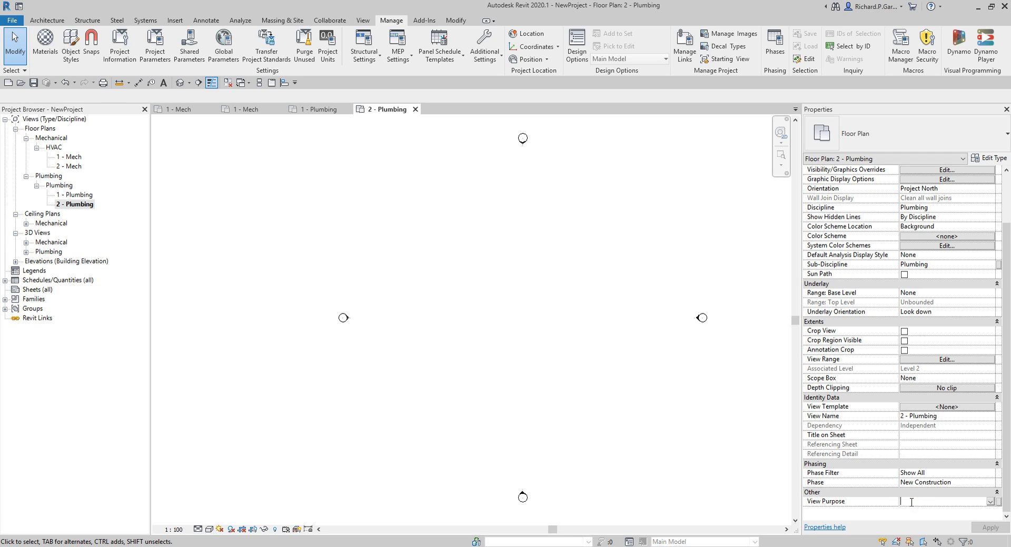
{"action": "type", "text": "Working"}
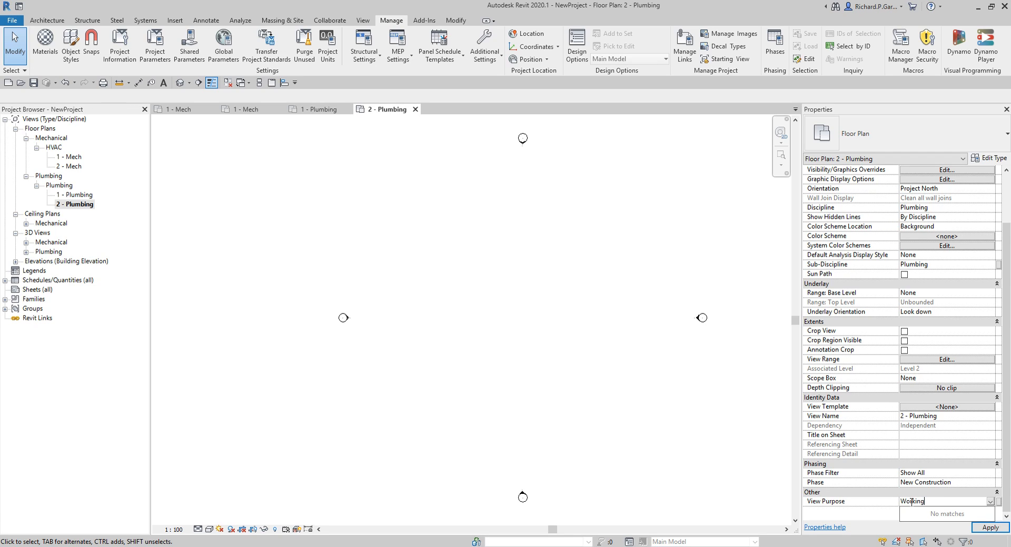
{"action": "key", "text": "Return"}
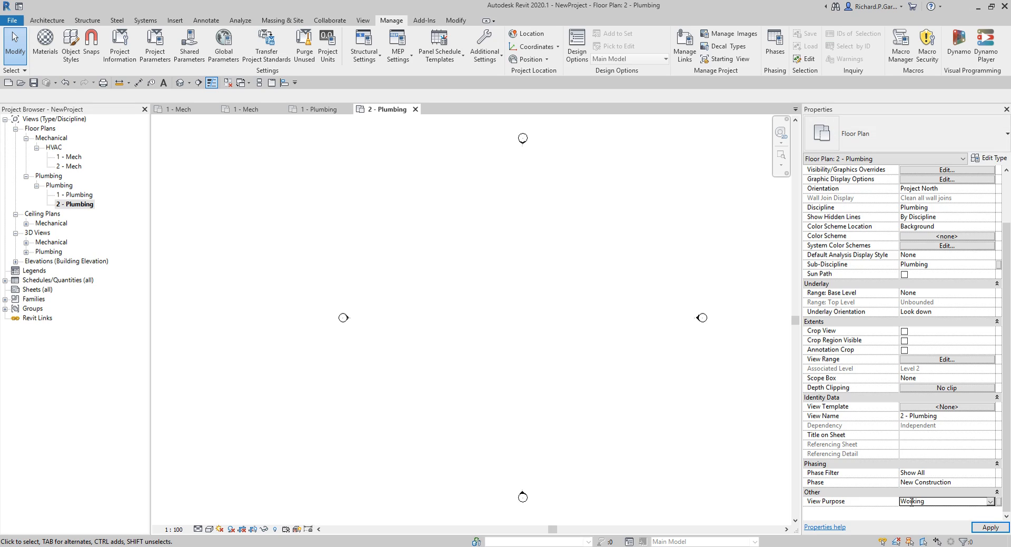
{"action": "left_click", "coordinate": [976, 528]}
{"action": "left_click", "coordinate": [551, 369]}
- Open the 1 - Plumbing floor plan and set its View Purpose to Working
{"action": "double_click", "coordinate": [79, 195]}
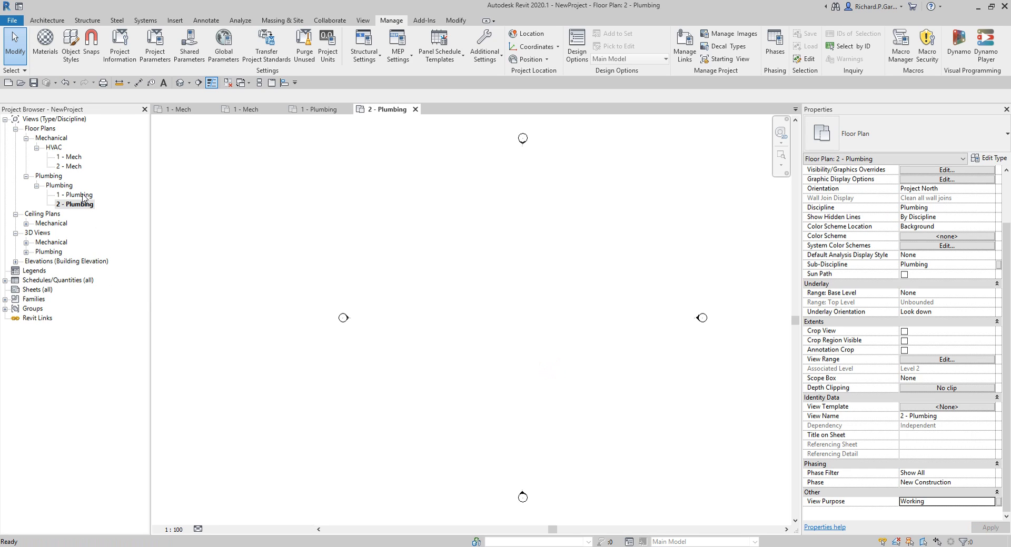
{"action": "left_click", "coordinate": [989, 502]}
{"action": "left_click", "coordinate": [989, 502]}
{"action": "left_click", "coordinate": [912, 511]}
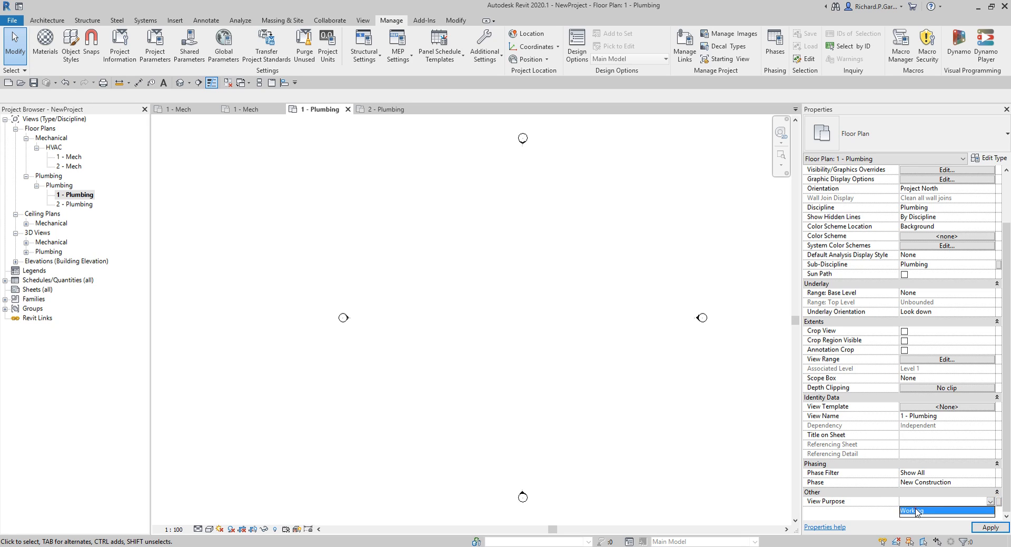
- Open the 1 - Mech floor plan and set its View Purpose to Analytical
{"action": "double_click", "coordinate": [75, 167]}
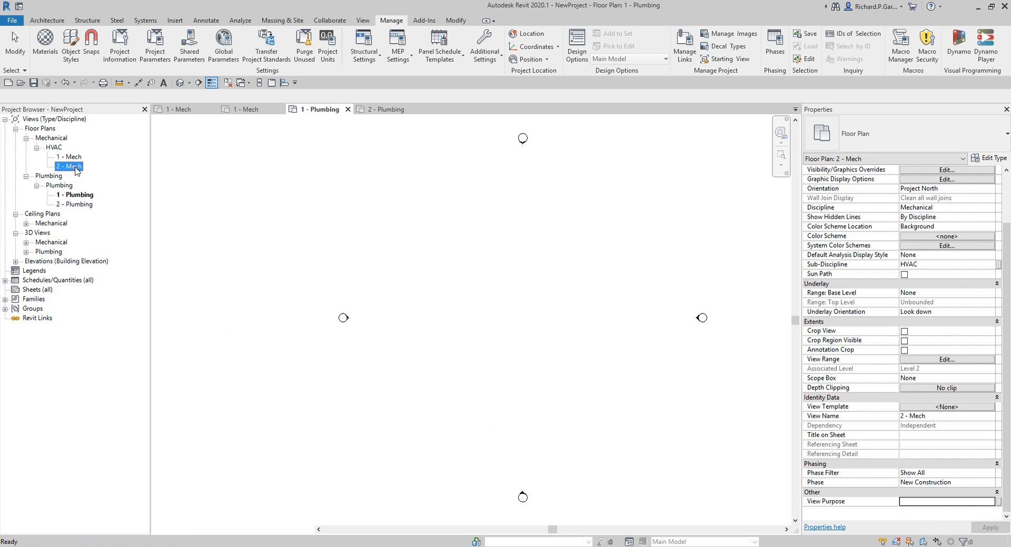
{"action": "double_click", "coordinate": [72, 156]}
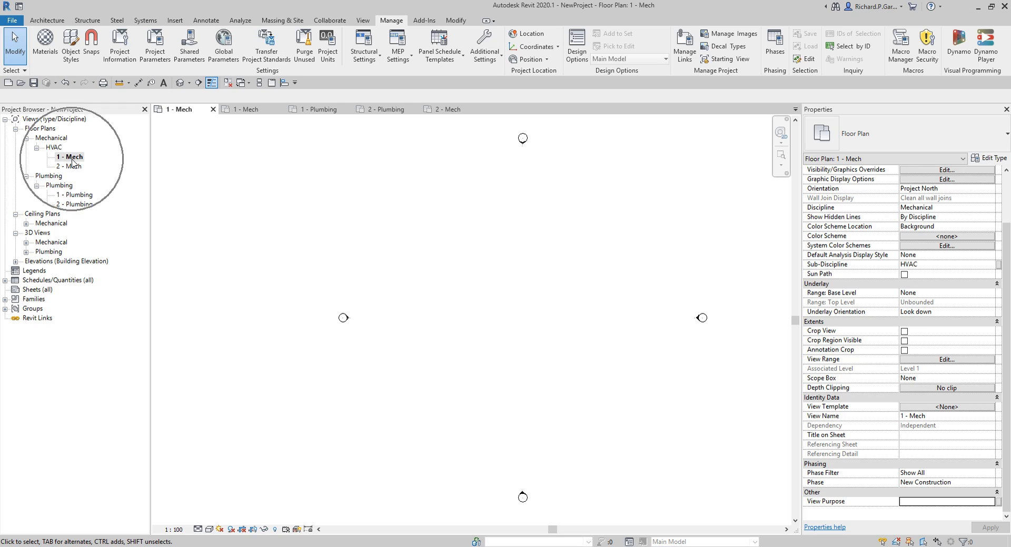
{"action": "left_click", "coordinate": [919, 503]}
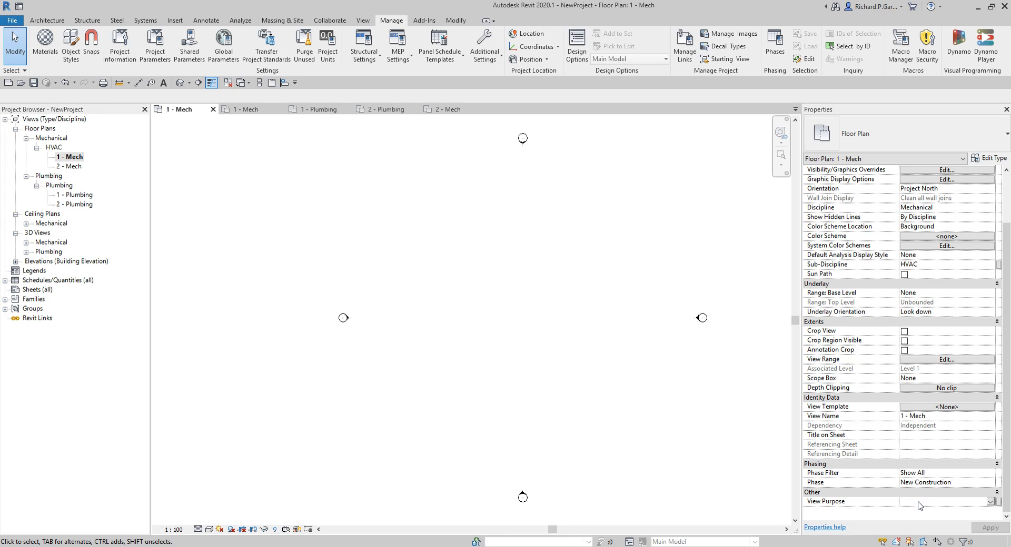
{"action": "type", "text": "Analytical"}
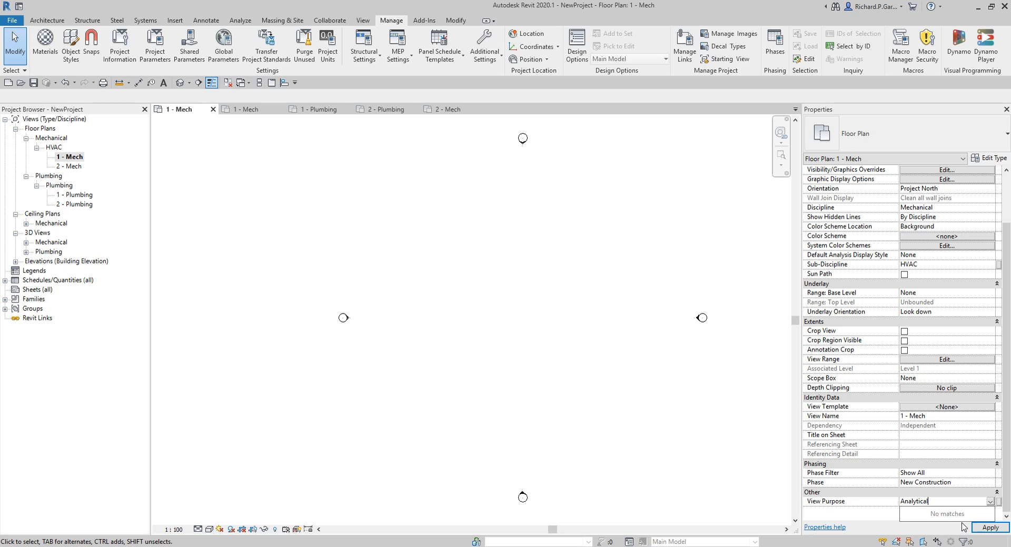
{"action": "left_click", "coordinate": [982, 528]}
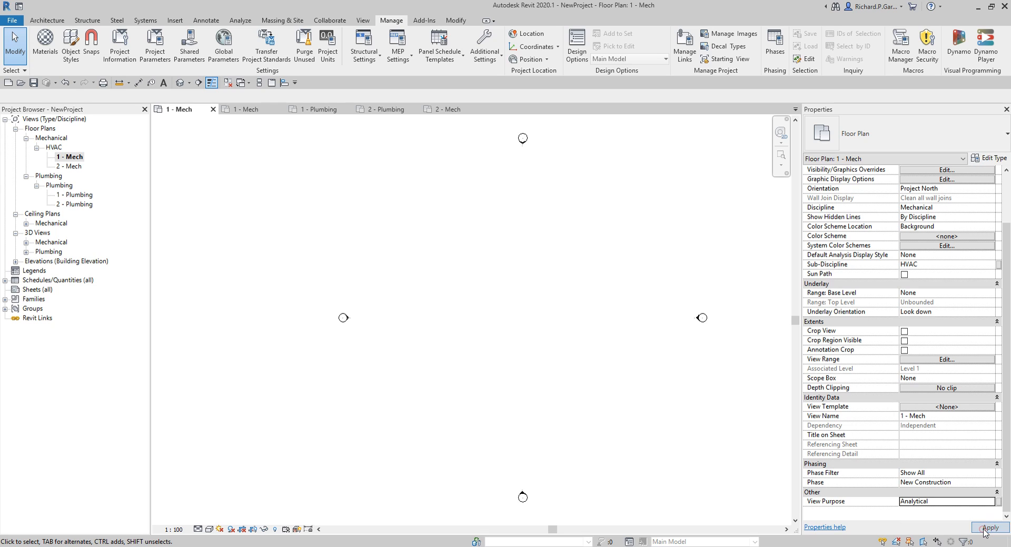
- Select the 2 - Mech and 1 - Plumbing floor plans together and try to set their View Purpose to Construction Documentation
{"action": "left_click", "coordinate": [71, 167]}
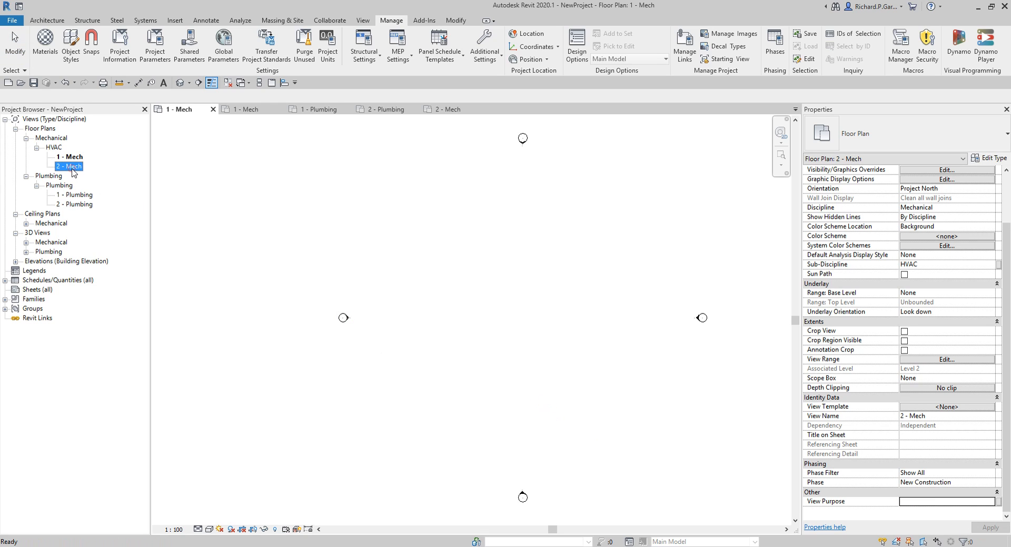
{"action": "left_click", "coordinate": [74, 194], "text": "ctrl"}
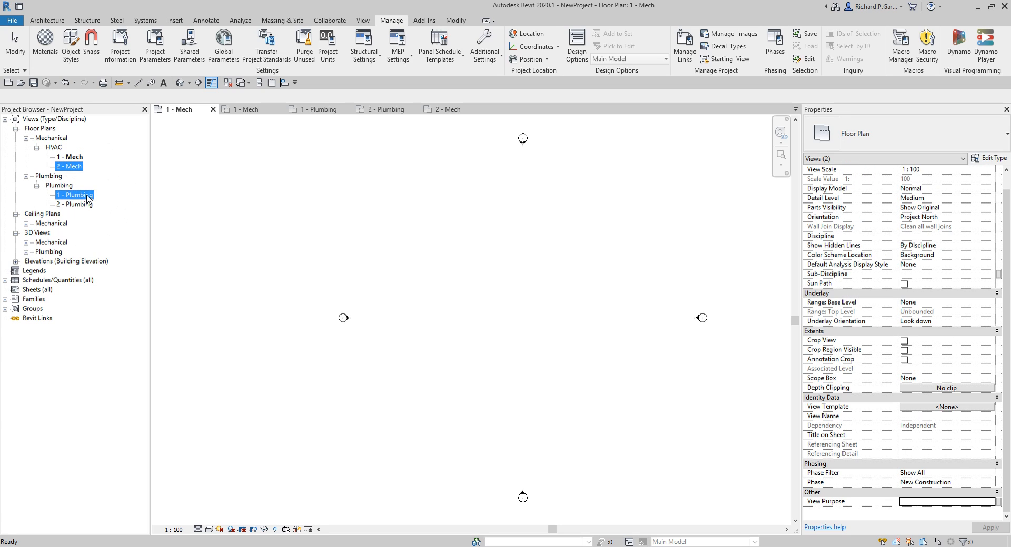
{"action": "double_click", "coordinate": [71, 166]}
{"action": "left_click", "coordinate": [67, 168]}
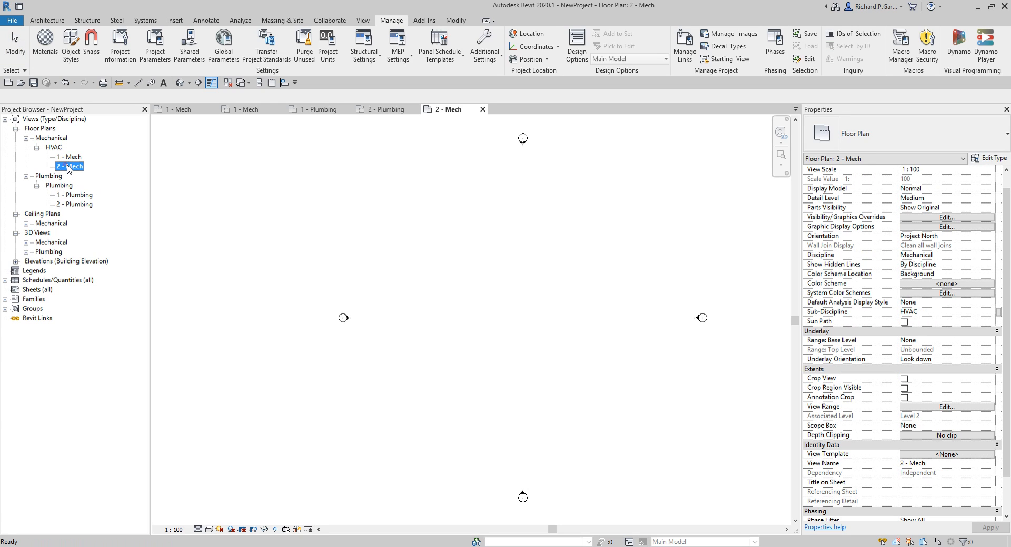
{"action": "left_click", "coordinate": [88, 196], "text": "ctrl"}
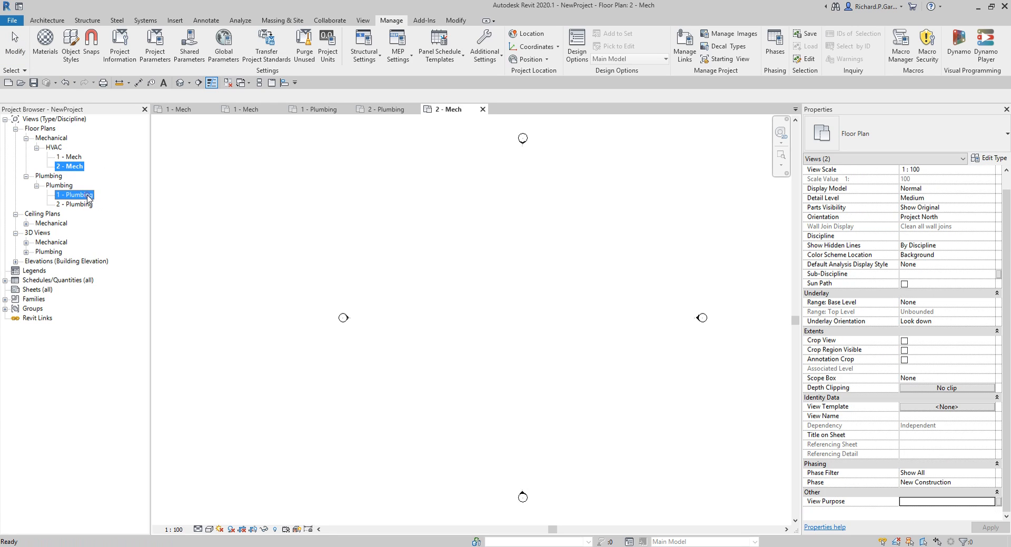
{"action": "left_click", "coordinate": [941, 503]}
{"action": "left_click", "coordinate": [988, 503]}
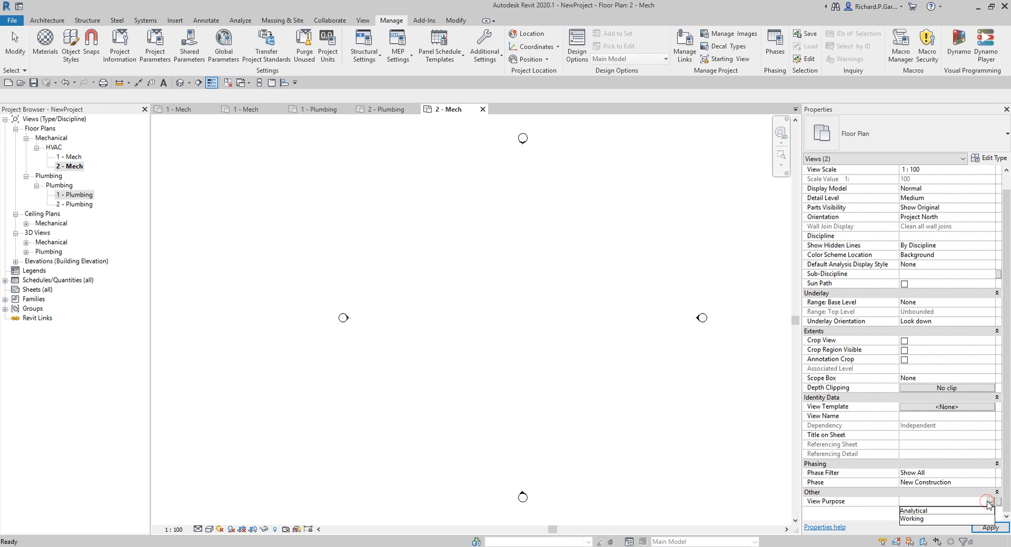
{"action": "left_click", "coordinate": [989, 503]}
{"action": "left_click", "coordinate": [989, 502]}
{"action": "left_click", "coordinate": [989, 503]}
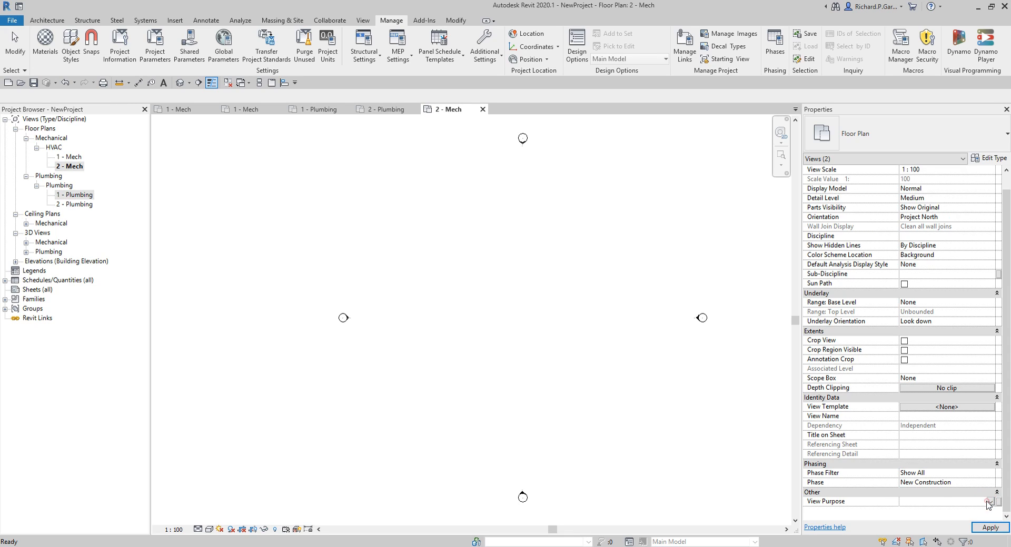
{"action": "left_click", "coordinate": [918, 503]}
{"action": "type", "text": "Construction Documentation"}
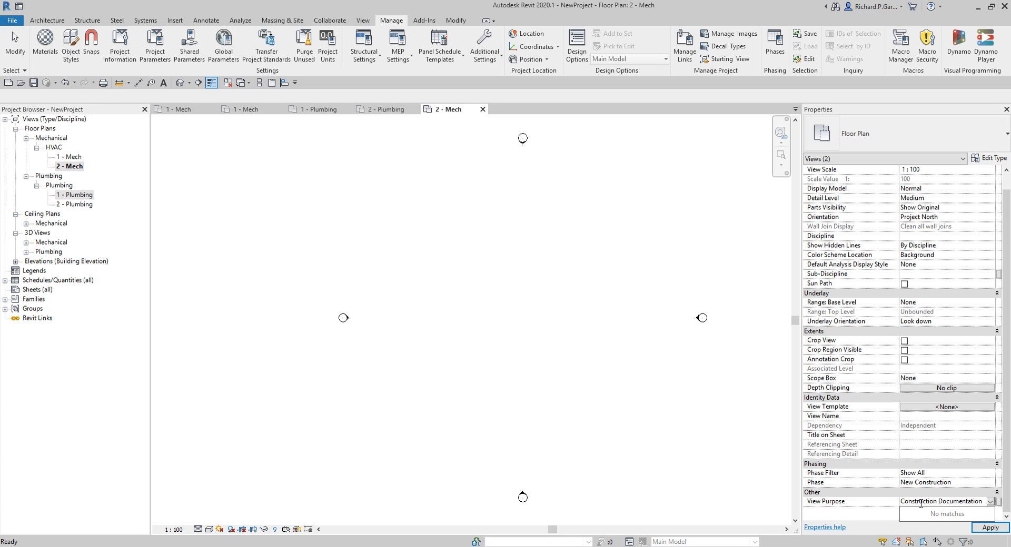
{"action": "left_click", "coordinate": [989, 528]}
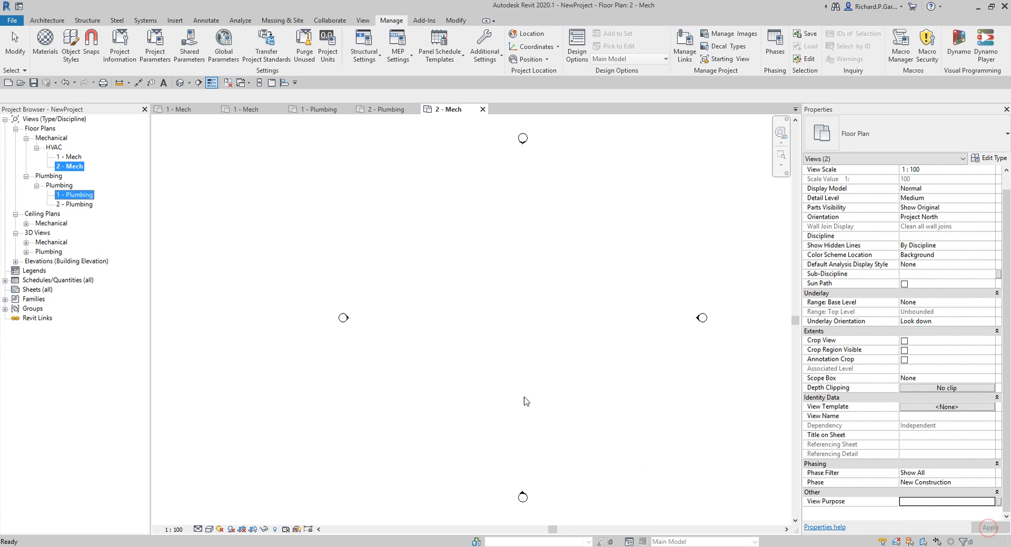
- Open the 1 - Plumbing, 2 - Mech and 1 - Mech floor plans in turn to check their View Purpose values
{"action": "left_click", "coordinate": [78, 195]}
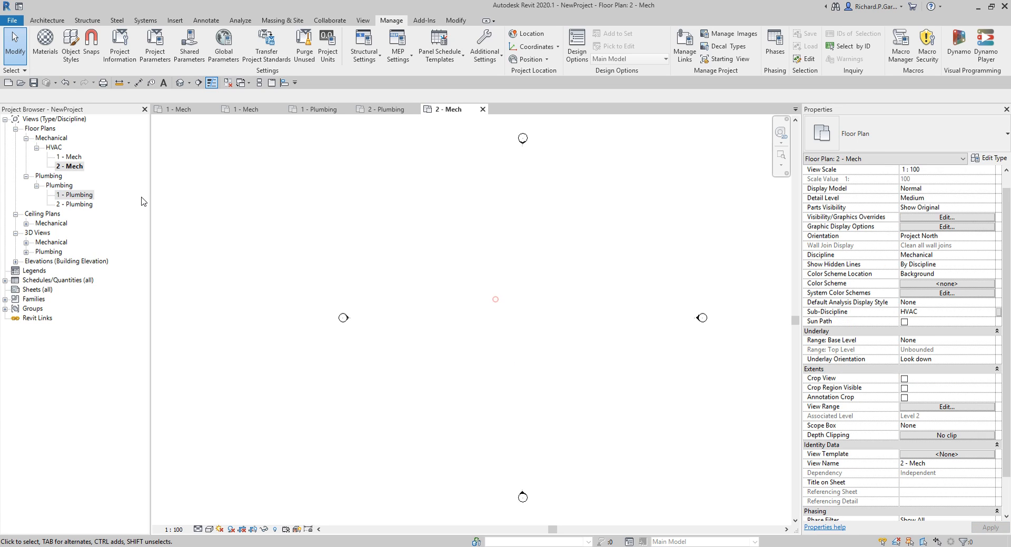
{"action": "double_click", "coordinate": [82, 194]}
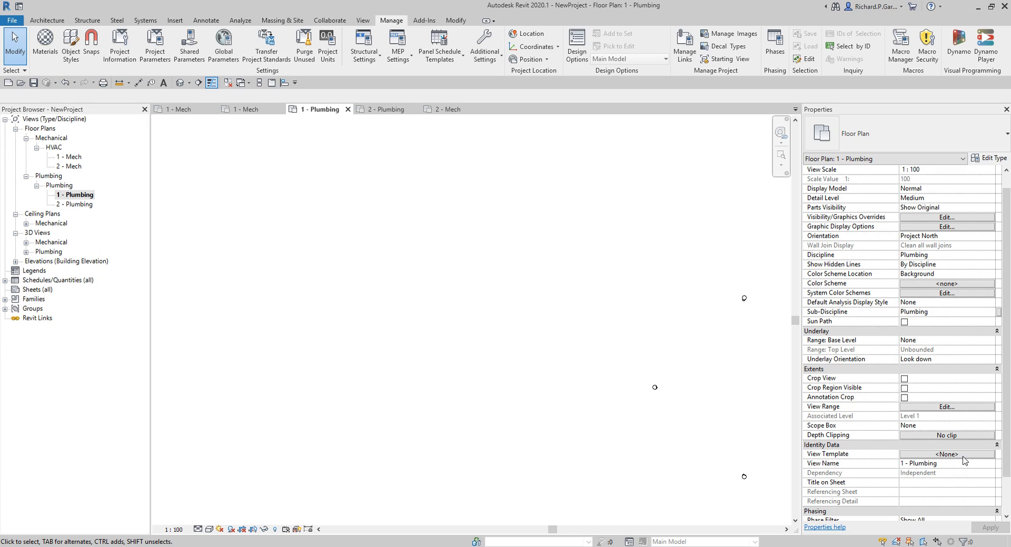
{"action": "scroll", "coordinate": [997, 448], "scroll_direction": "down", "scroll_amount": 3}
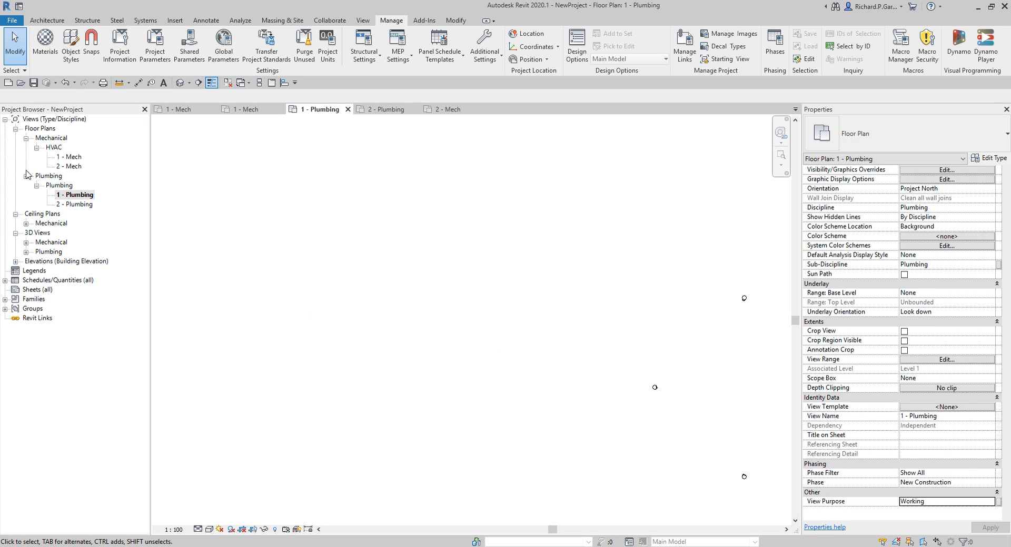
{"action": "double_click", "coordinate": [74, 167]}
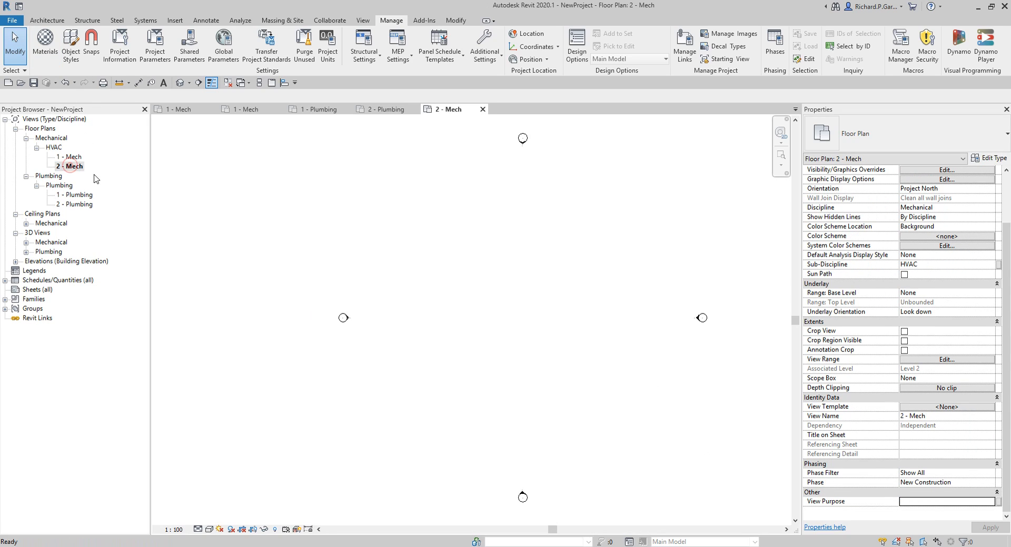
{"action": "left_click", "coordinate": [957, 503]}
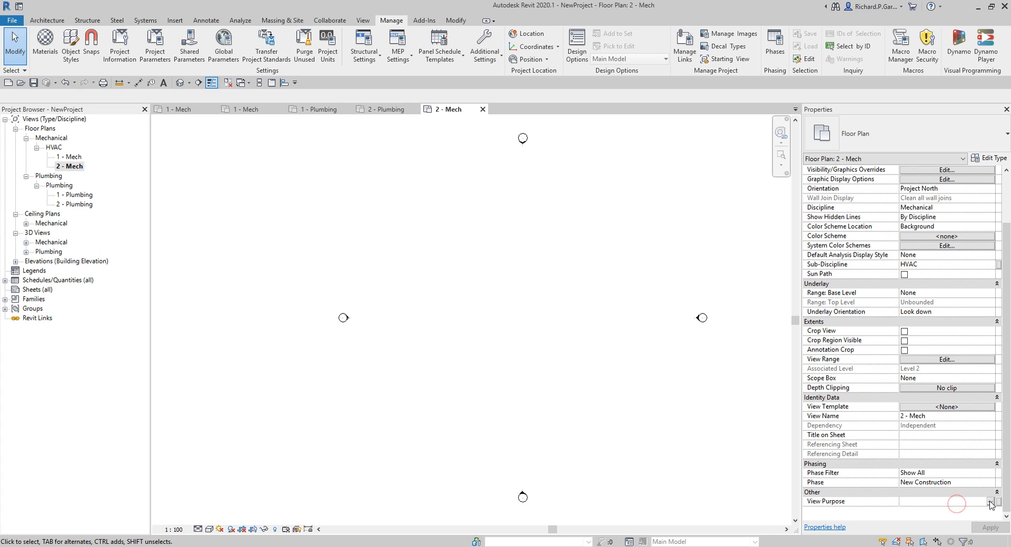
{"action": "double_click", "coordinate": [71, 157]}
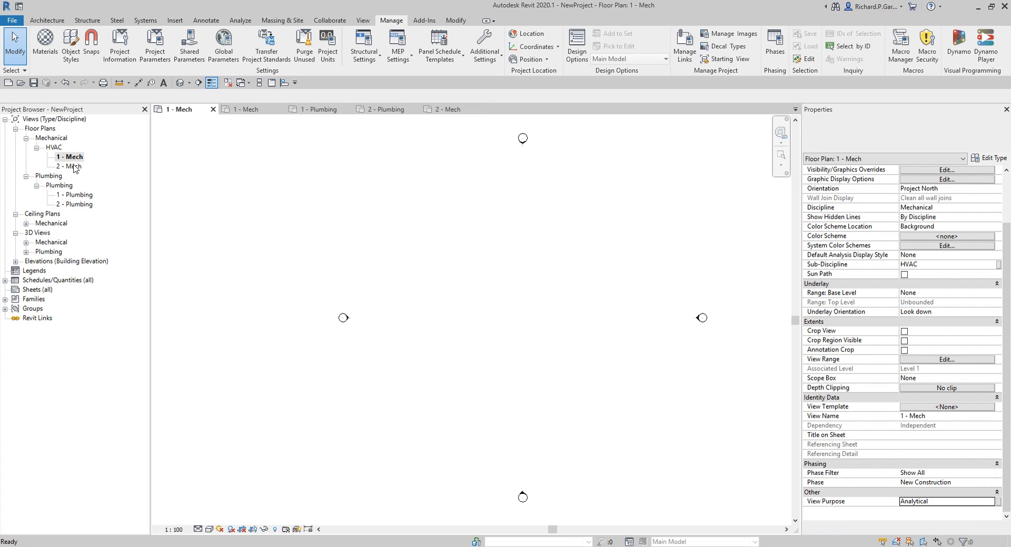
- Open the 2 - Mech floor plan and set its View Purpose to Construction Documentation
{"action": "double_click", "coordinate": [73, 167]}
{"action": "left_click", "coordinate": [910, 503]}
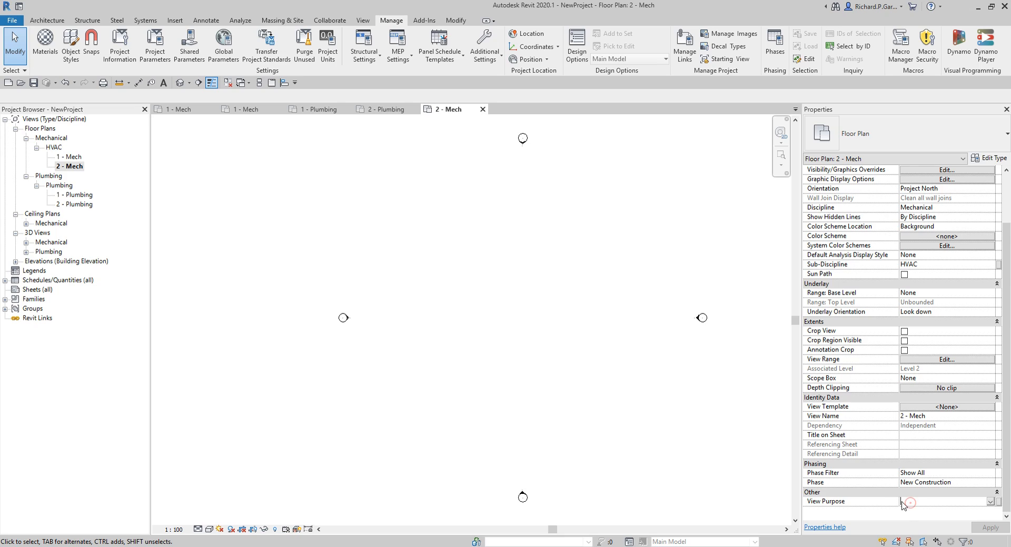
{"action": "type", "text": "Construction Documentation"}
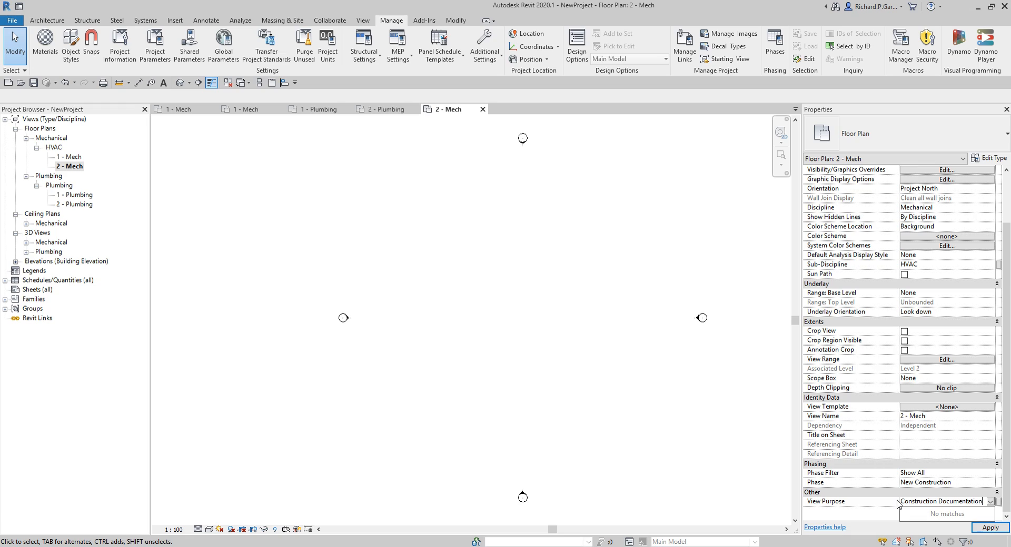
{"action": "left_click", "coordinate": [980, 526]}
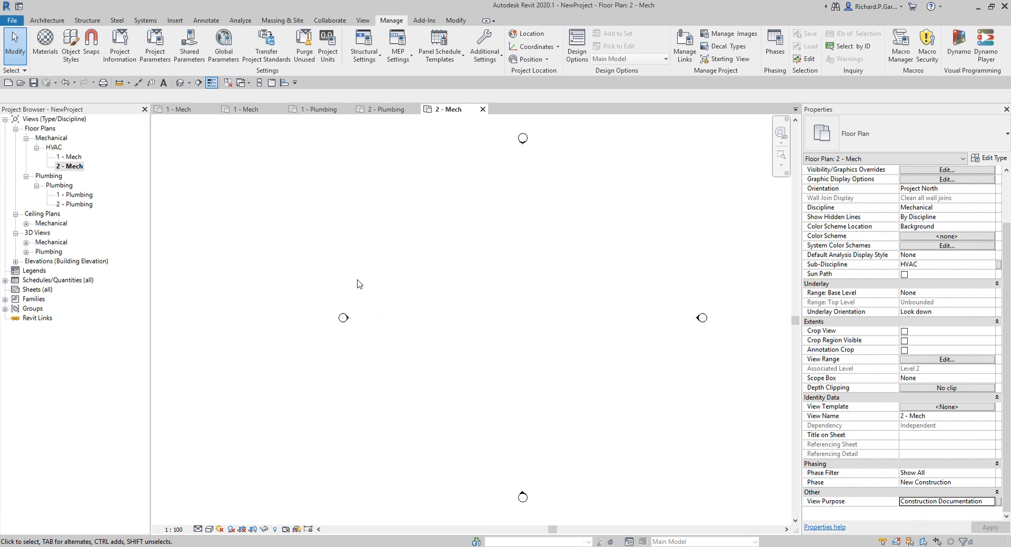
- Compare the View Purpose values of the 1 - Plumbing, 2 - Mech and 1 - Mech floor plans again
{"action": "left_click", "coordinate": [79, 198]}
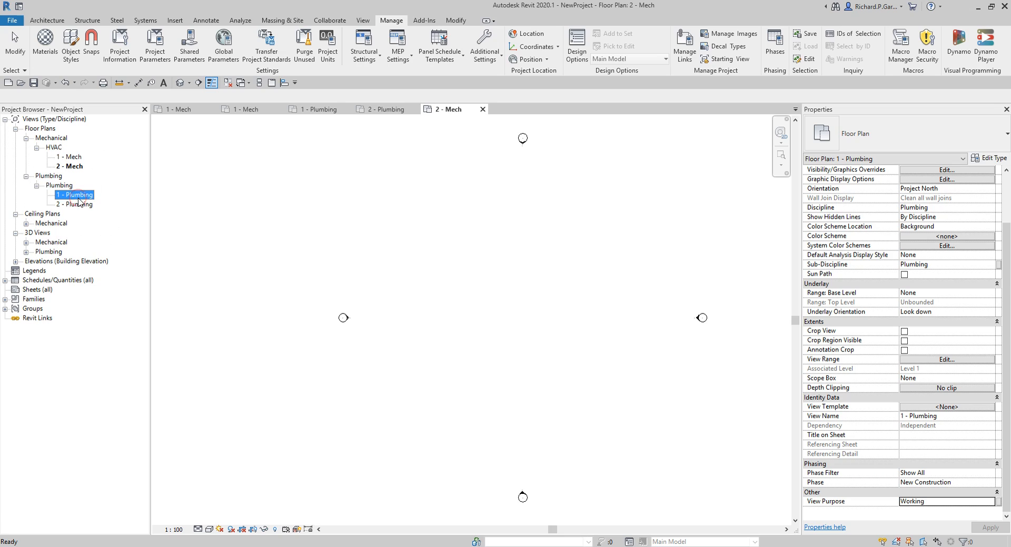
{"action": "double_click", "coordinate": [87, 200]}
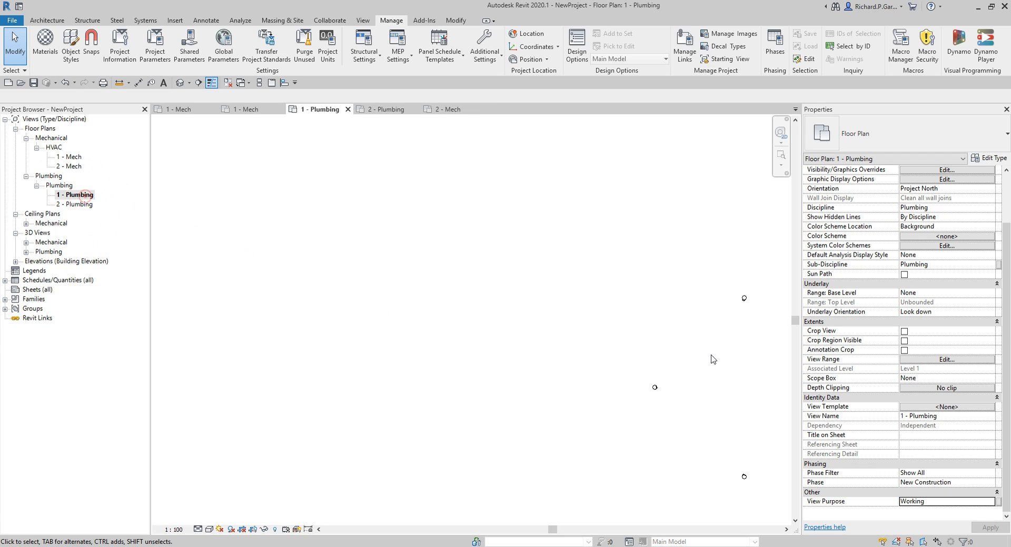
{"action": "double_click", "coordinate": [72, 167]}
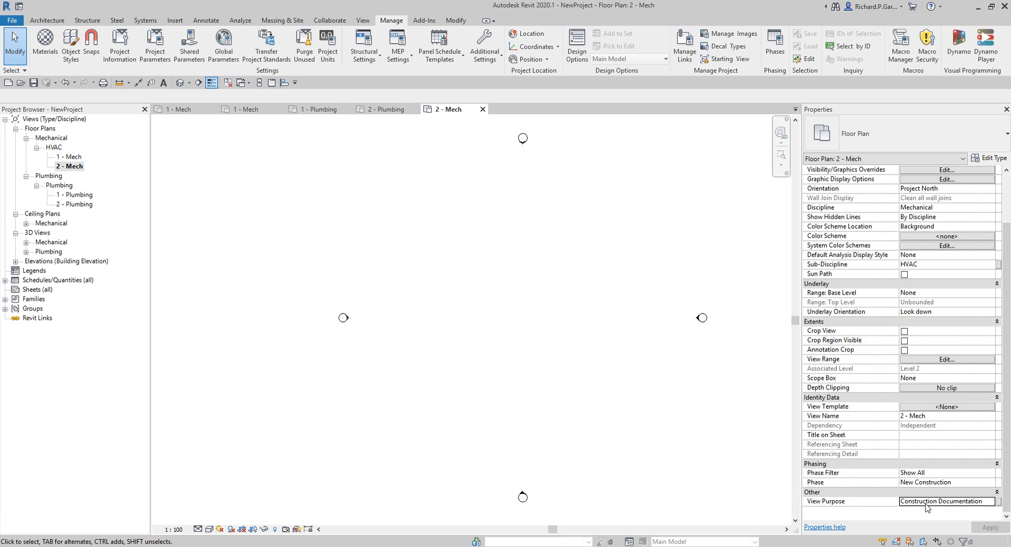
{"action": "left_click", "coordinate": [67, 157]}
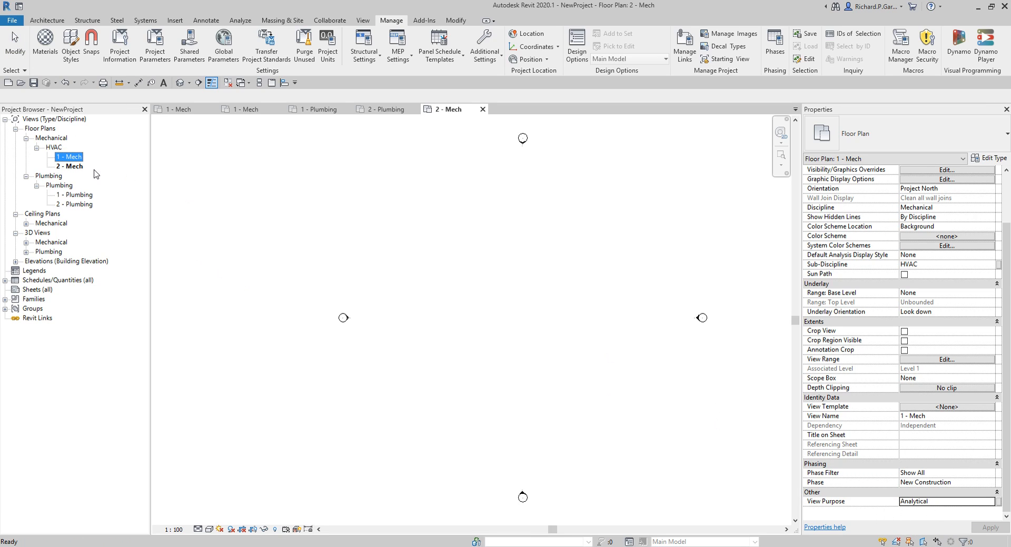
{"action": "double_click", "coordinate": [74, 157]}
{"action": "left_click", "coordinate": [920, 503]}
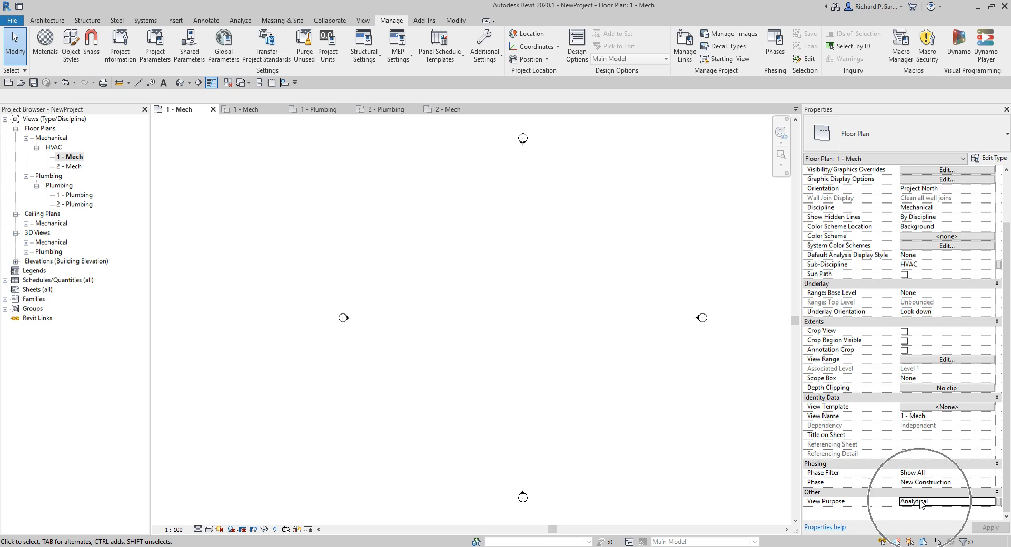
- Select both HVAC ceiling plans, 1 - Ceiling Mech and 2 - Ceiling Mech, and try to set their View Purpose to Working
{"action": "left_click", "coordinate": [26, 223]}
{"action": "left_click", "coordinate": [37, 233]}
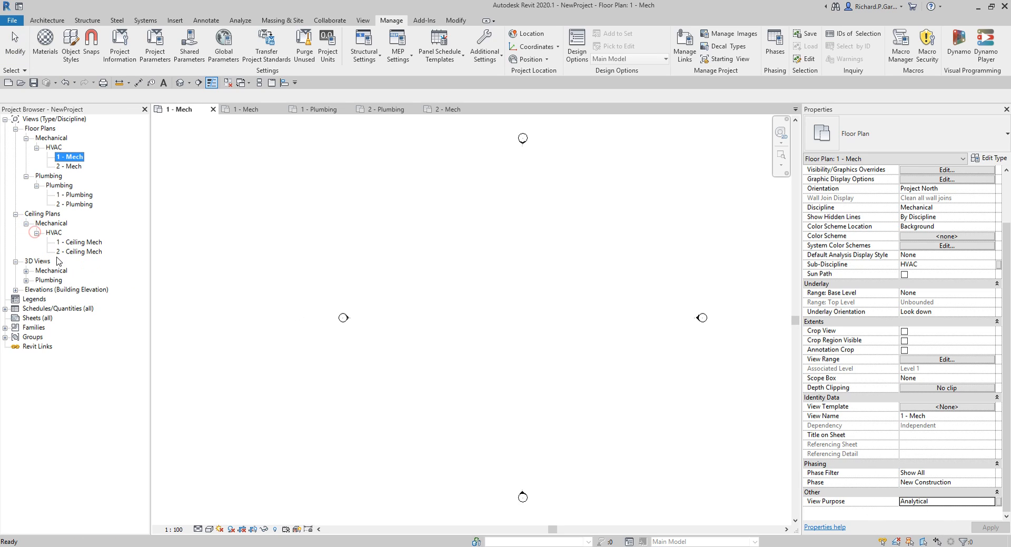
{"action": "left_click", "coordinate": [78, 242]}
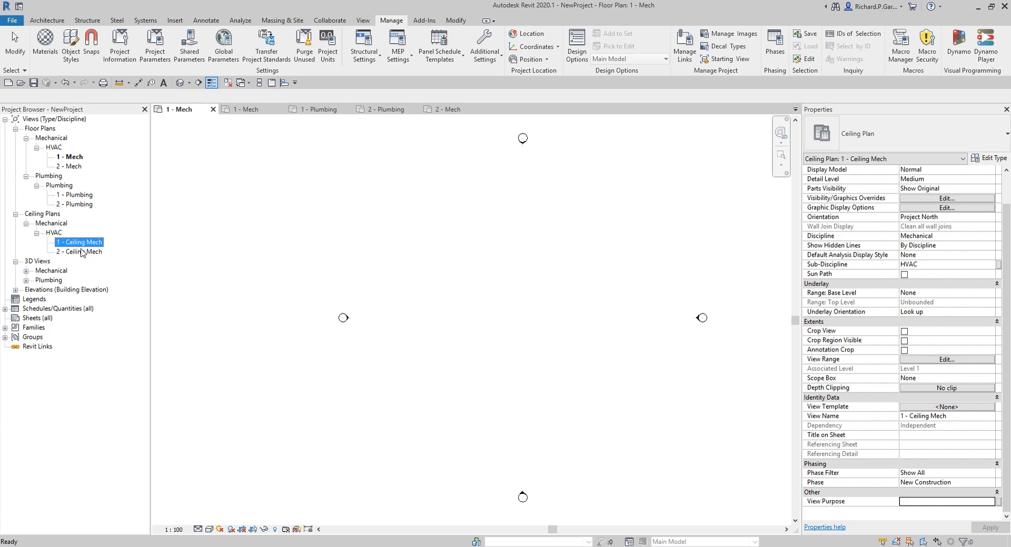
{"action": "left_click", "coordinate": [82, 252], "text": "shift"}
{"action": "left_click", "coordinate": [971, 501]}
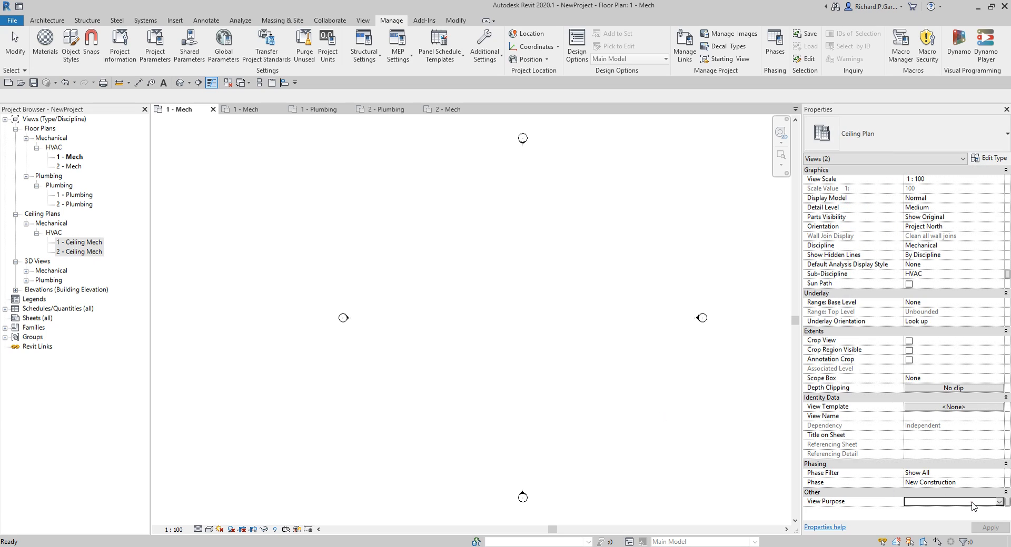
{"action": "left_click", "coordinate": [998, 502]}
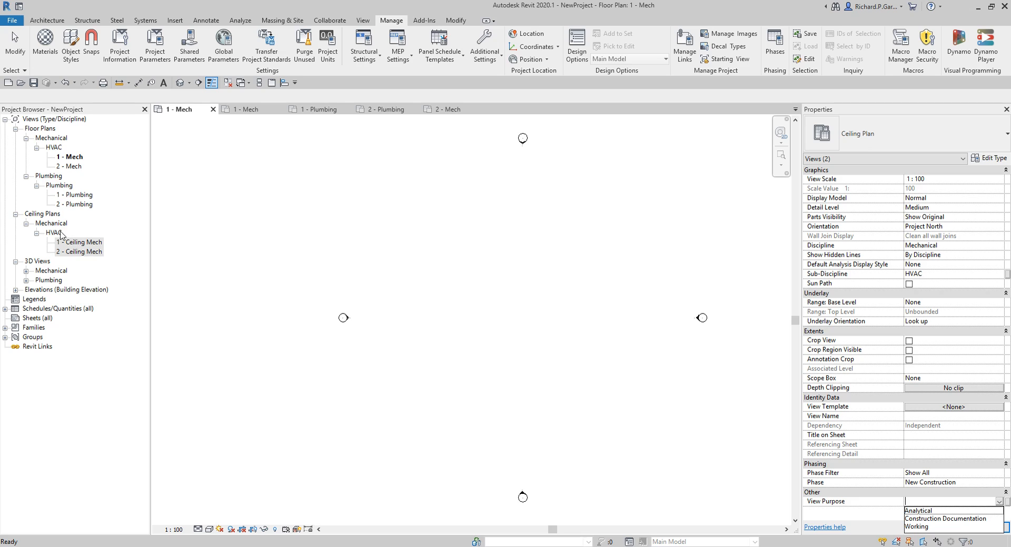
{"action": "left_click", "coordinate": [922, 527]}
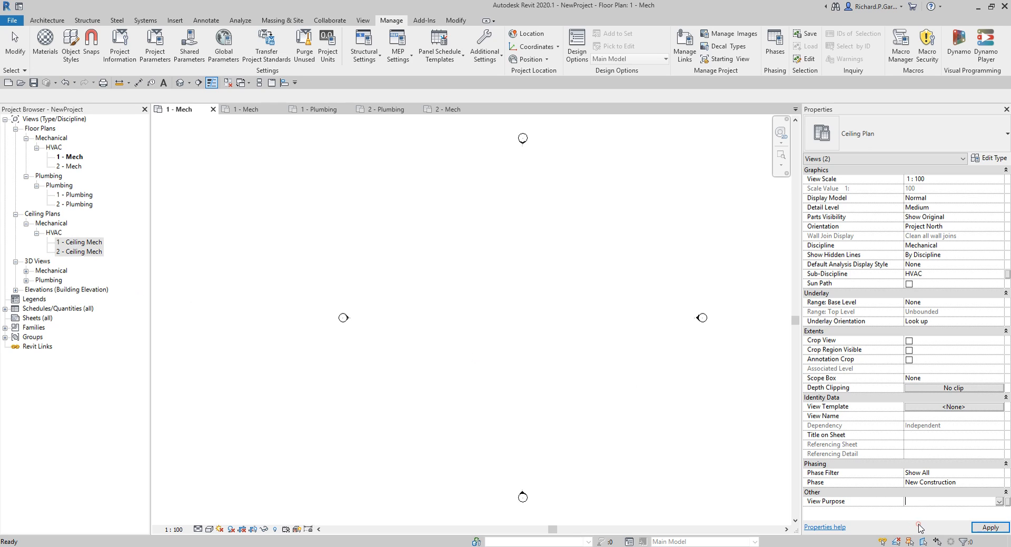
{"action": "left_click", "coordinate": [506, 346]}
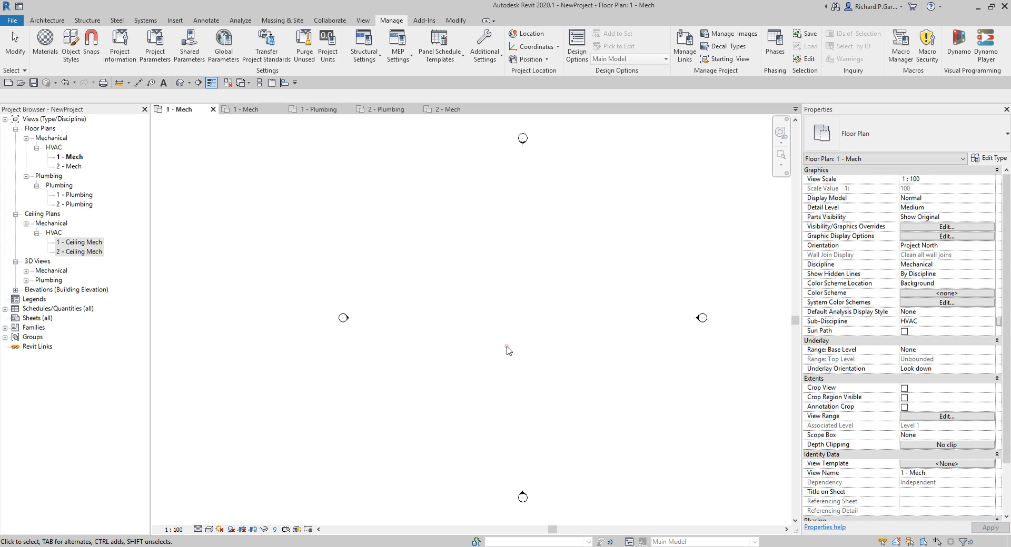
- Check the View Purpose values of the 1 - Ceiling Mech and 2 - Ceiling Mech plans, opening the 2 - Ceiling Mech view
{"action": "left_click", "coordinate": [84, 242]}
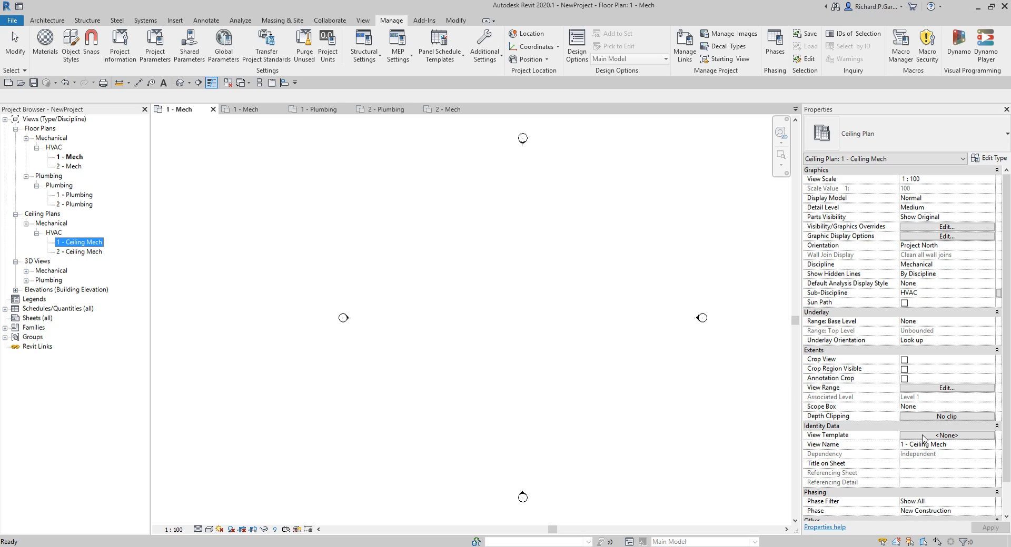
{"action": "scroll", "coordinate": [996, 451], "scroll_direction": "down", "scroll_amount": 1}
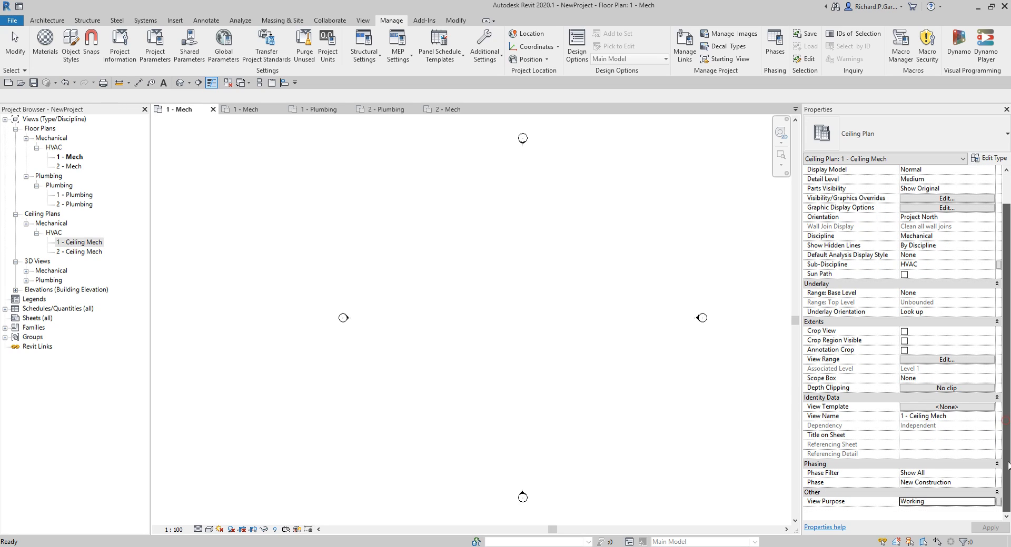
{"action": "left_click", "coordinate": [926, 506]}
{"action": "left_click", "coordinate": [89, 252]}
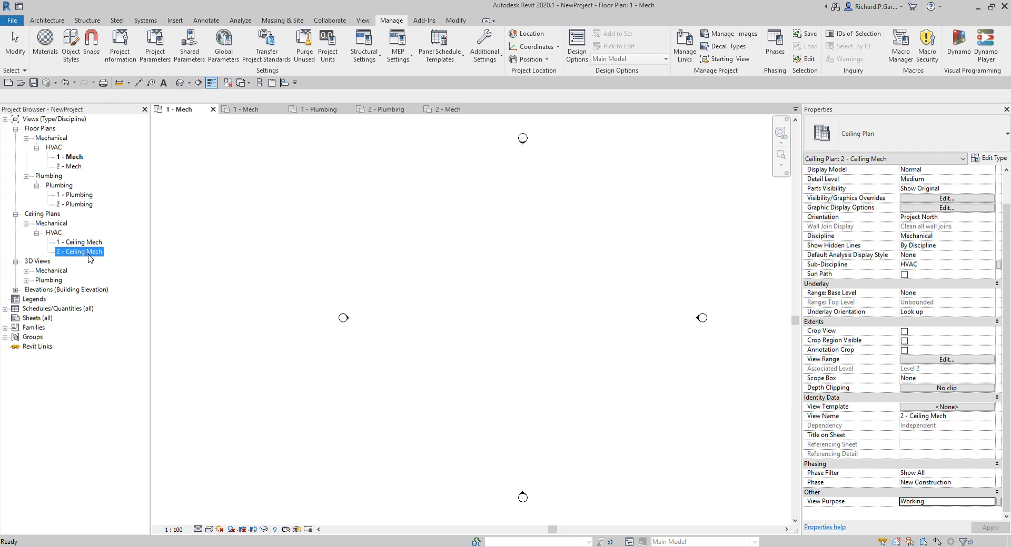
{"action": "double_click", "coordinate": [107, 264]}
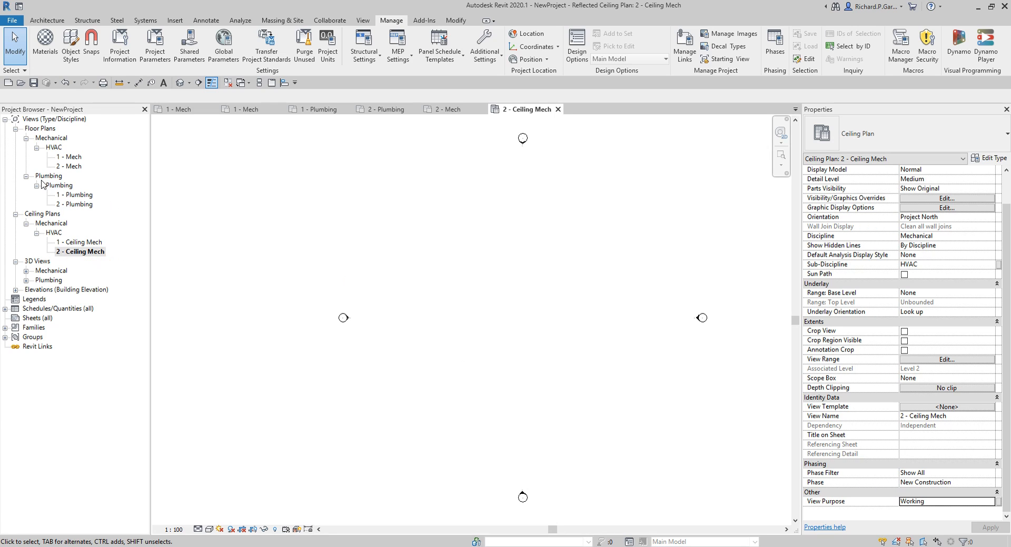
{"action": "left_click", "coordinate": [86, 242]}
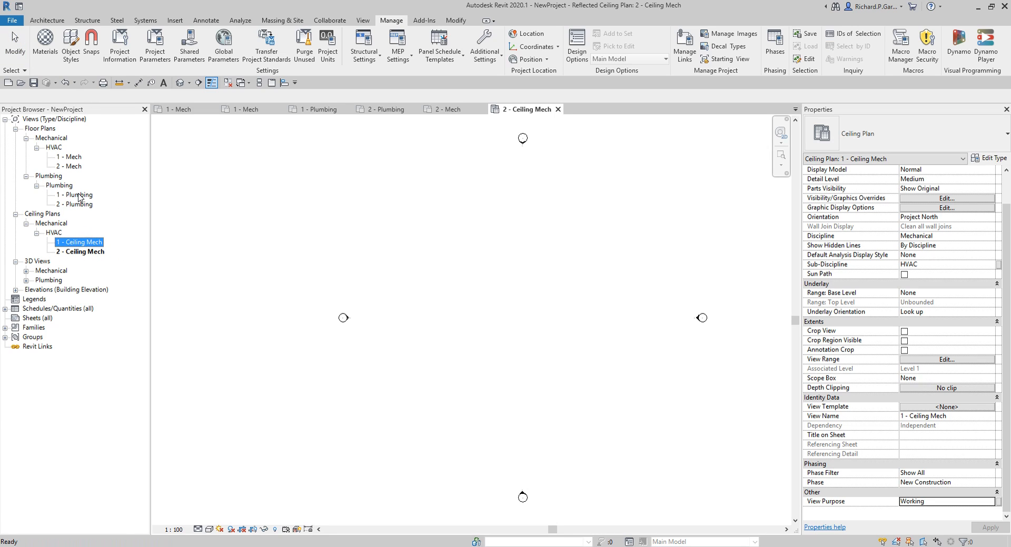
- Compare View Purpose across the 2 - Mech and plumbing floor plans, individually and as multiple selections, and across both HVAC ceiling plans together
{"action": "left_click", "coordinate": [74, 166]}
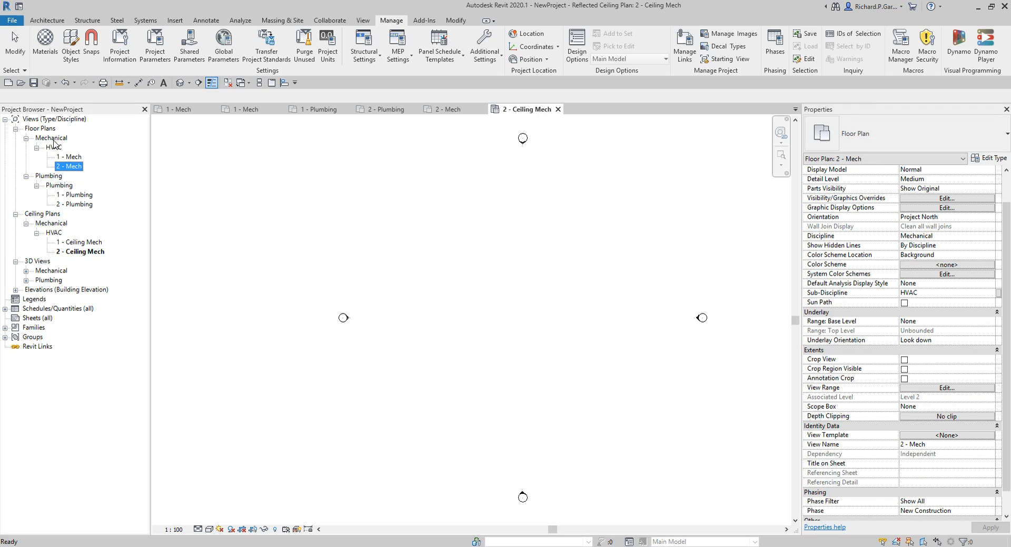
{"action": "left_click", "coordinate": [81, 205], "text": "shift"}
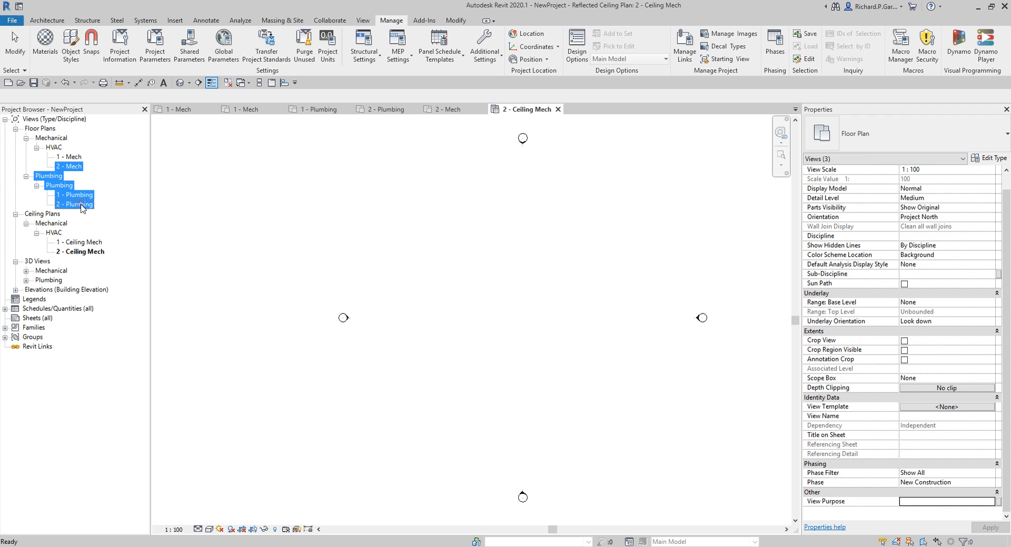
{"action": "left_click", "coordinate": [76, 170]}
{"action": "left_click", "coordinate": [80, 196], "text": "ctrl"}
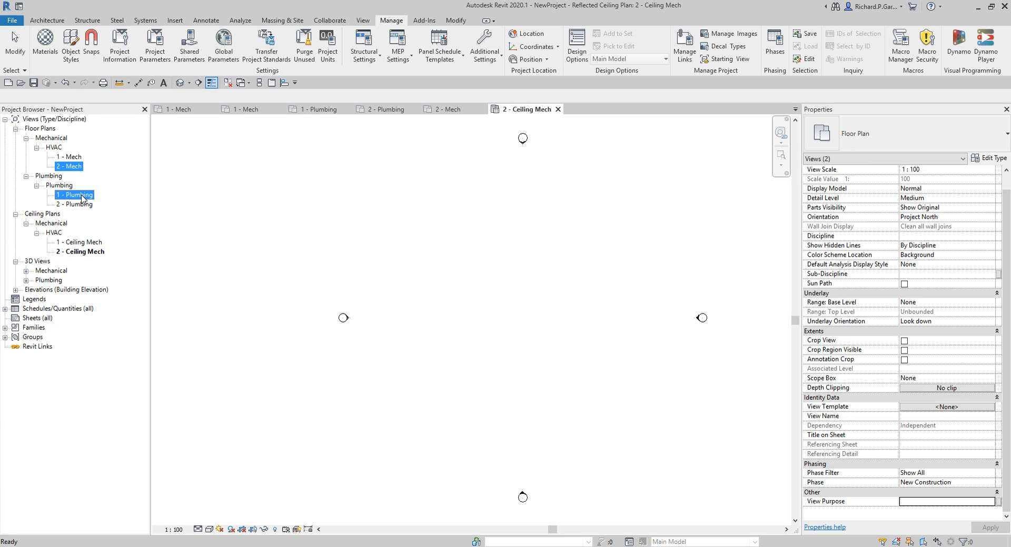
{"action": "left_click", "coordinate": [74, 168]}
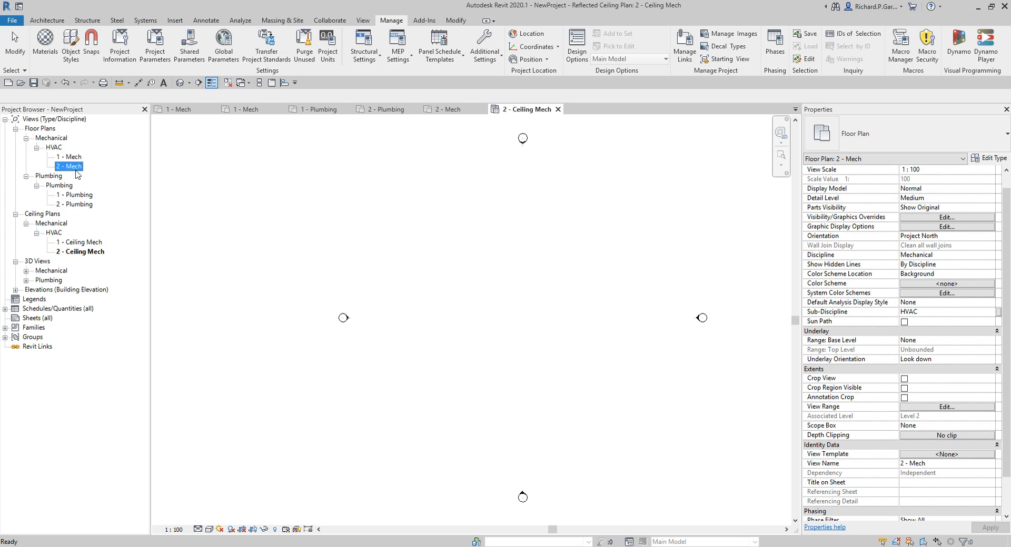
{"action": "scroll", "coordinate": [971, 421], "scroll_direction": "down", "scroll_amount": 3}
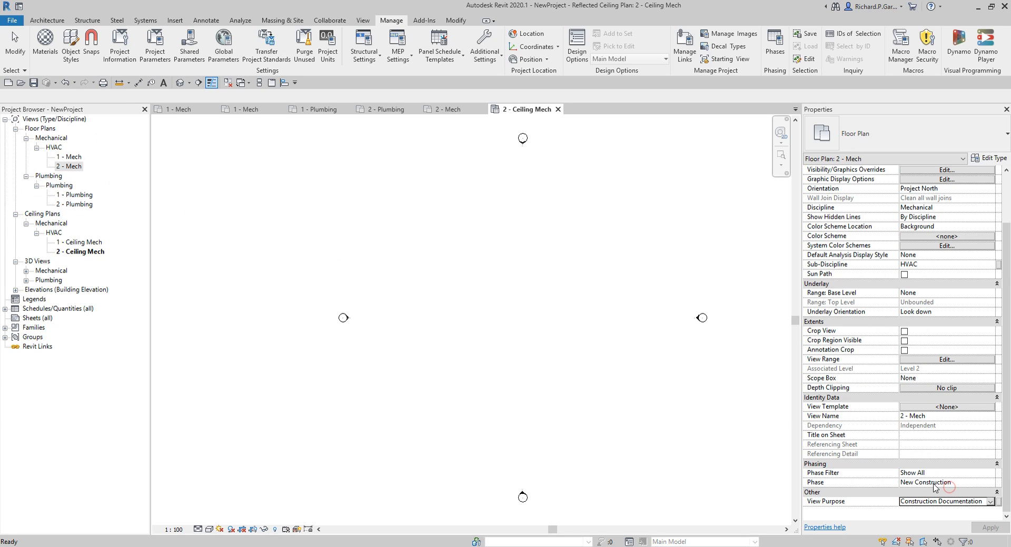
{"action": "left_click", "coordinate": [76, 195]}
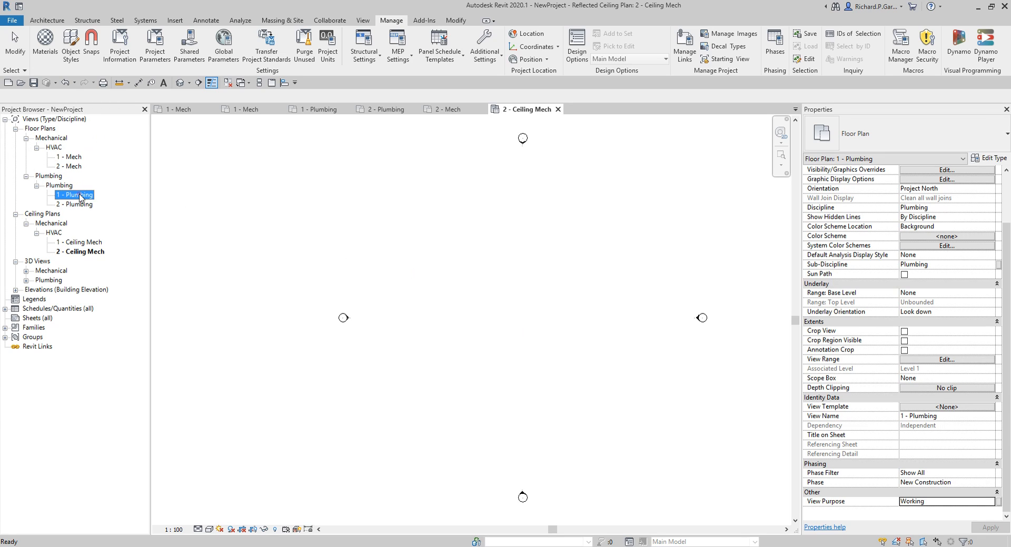
{"action": "left_click", "coordinate": [76, 243]}
{"action": "left_click", "coordinate": [81, 251], "text": "ctrl"}
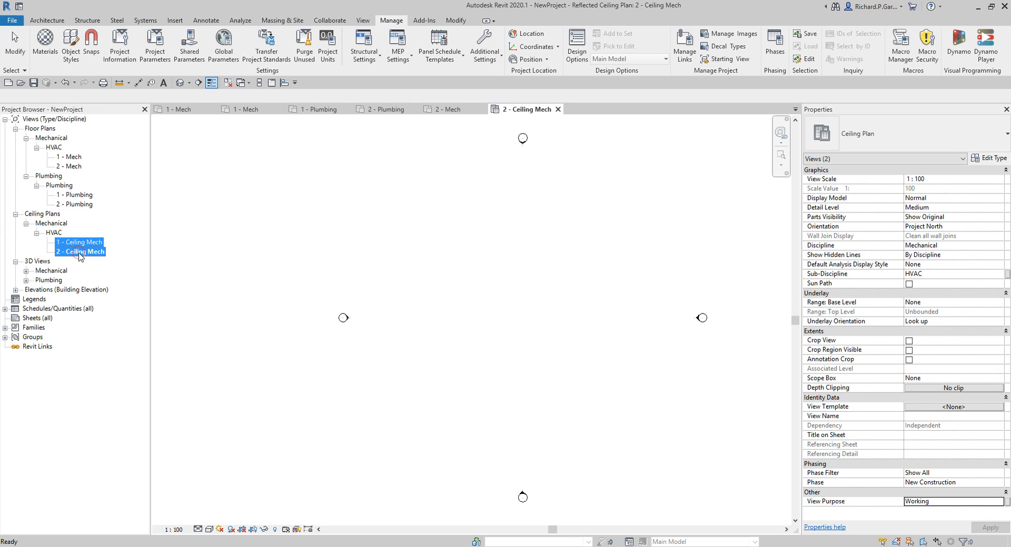
- Set the View Purpose of the {3D} view under Mechanical HVAC 3D Views to Construction Documentation
{"action": "left_click", "coordinate": [26, 271]}
{"action": "left_click", "coordinate": [36, 281]}
{"action": "left_click", "coordinate": [62, 290]}
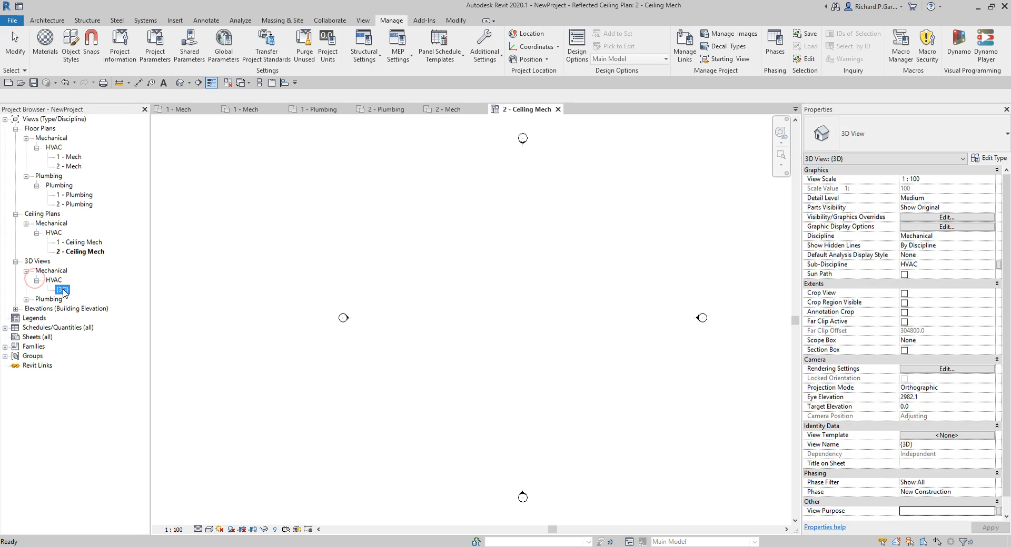
{"action": "left_click", "coordinate": [995, 513]}
{"action": "left_click", "coordinate": [990, 511]}
{"action": "left_click", "coordinate": [988, 511]}
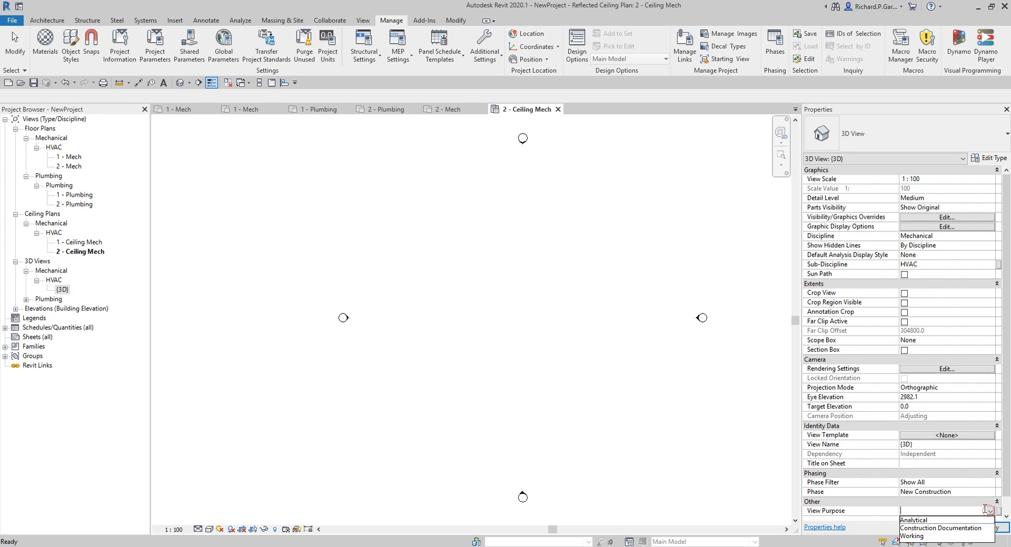
{"action": "left_click", "coordinate": [963, 528]}
{"action": "left_click", "coordinate": [415, 247]}
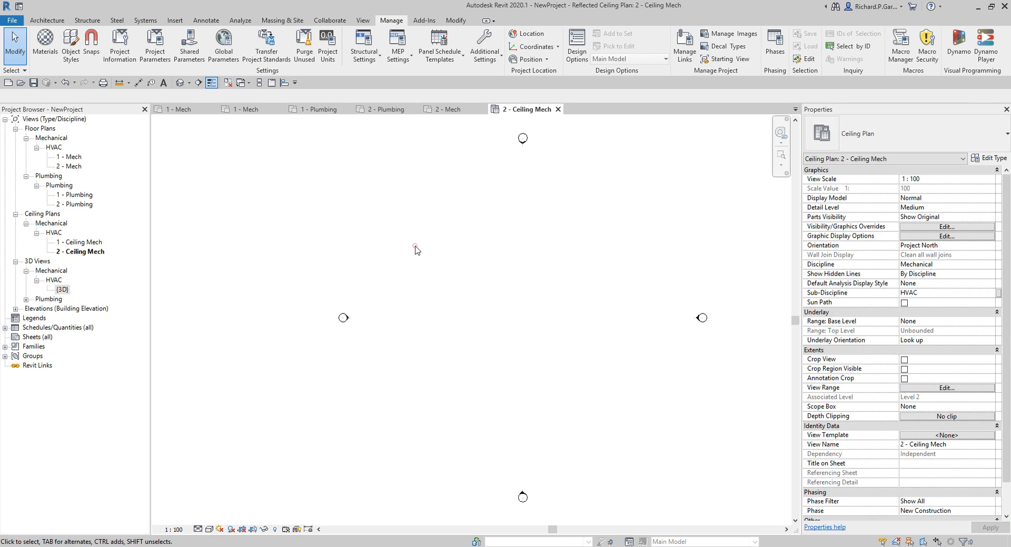
- Set the View Purpose of the 3D Plumbing view under Plumbing 3D Views to Working
{"action": "left_click", "coordinate": [26, 300]}
{"action": "left_click", "coordinate": [37, 309]}
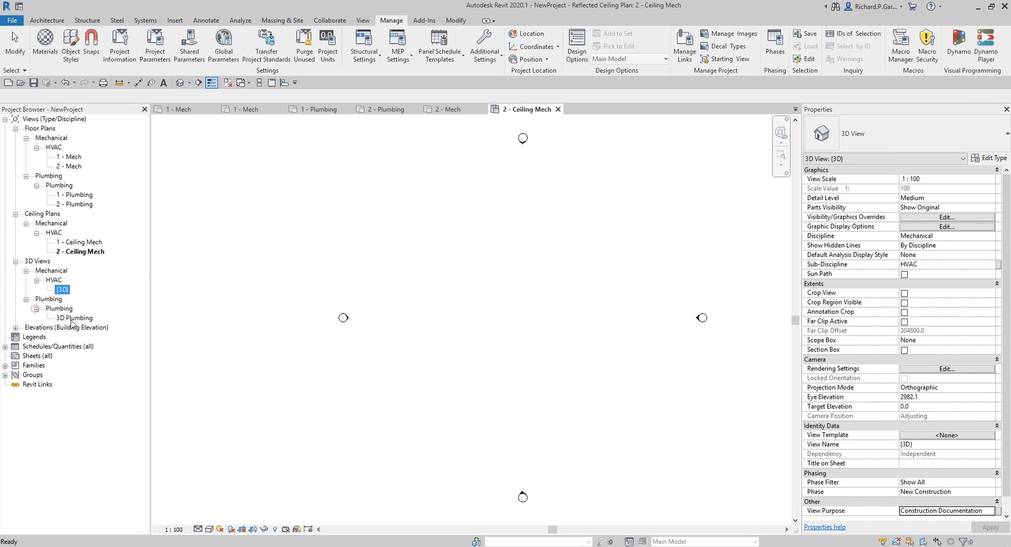
{"action": "left_click", "coordinate": [72, 318]}
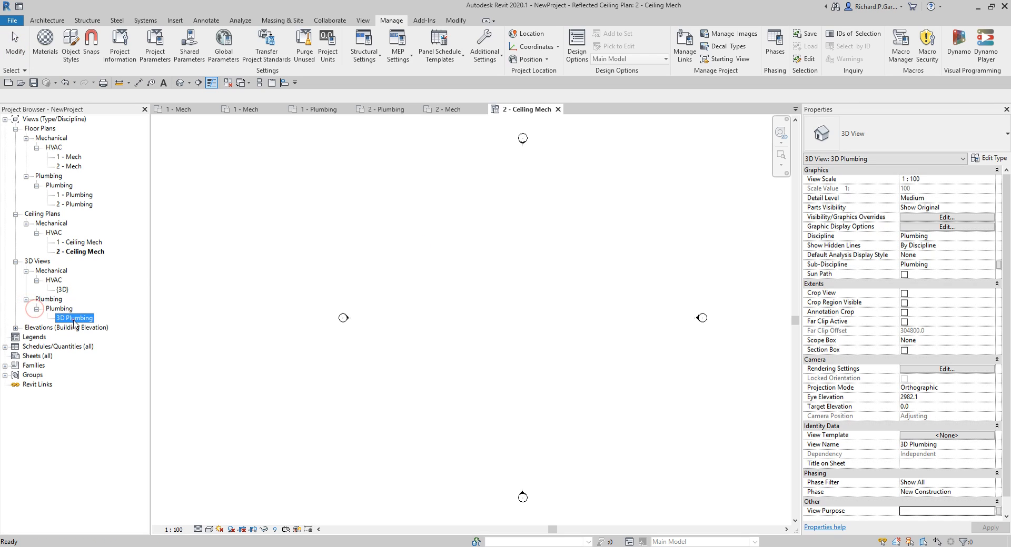
{"action": "left_click", "coordinate": [957, 512]}
{"action": "left_click", "coordinate": [989, 511]}
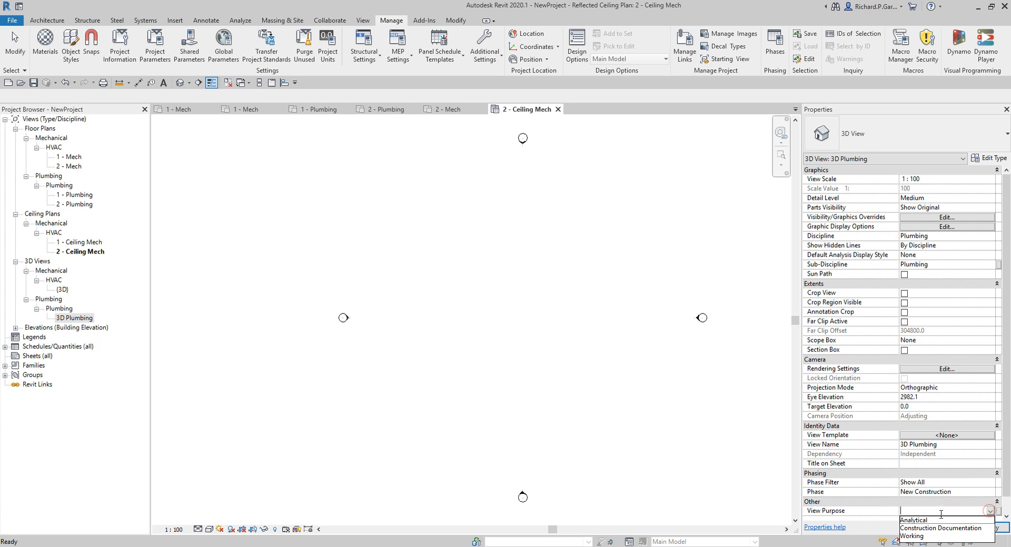
{"action": "left_click", "coordinate": [916, 536]}
{"action": "left_click", "coordinate": [416, 258]}
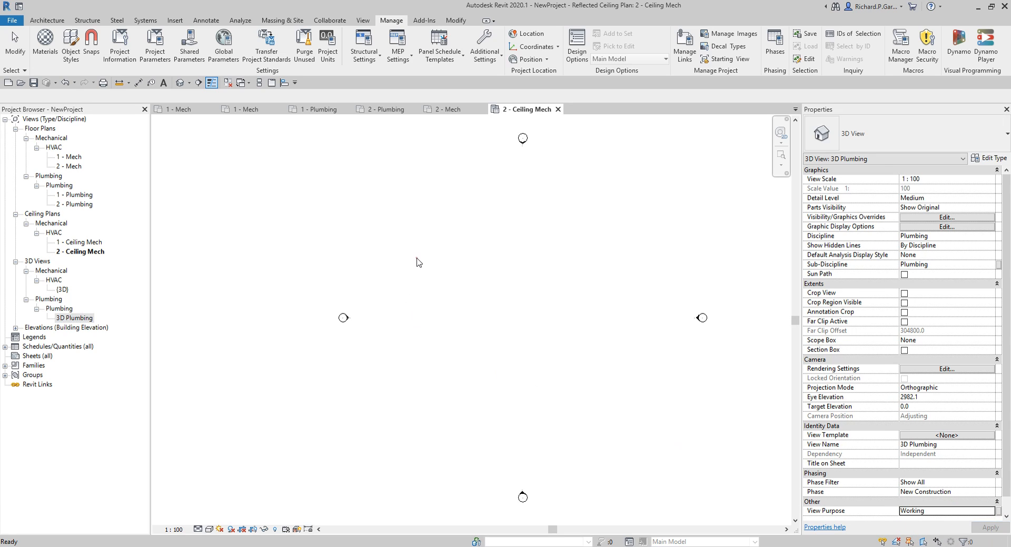
- Expand the mechanical and plumbing building elevations and set the View Purpose of all four Mech elevations to Construction Documentation
{"action": "left_click", "coordinate": [16, 327]}
{"action": "left_click", "coordinate": [26, 339]}
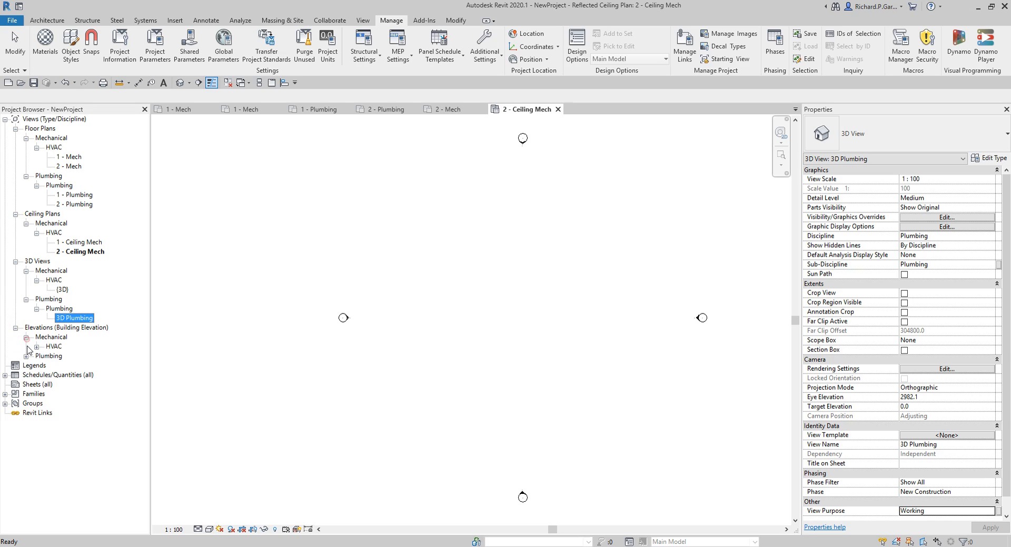
{"action": "left_click", "coordinate": [26, 357]}
{"action": "left_click", "coordinate": [36, 347]}
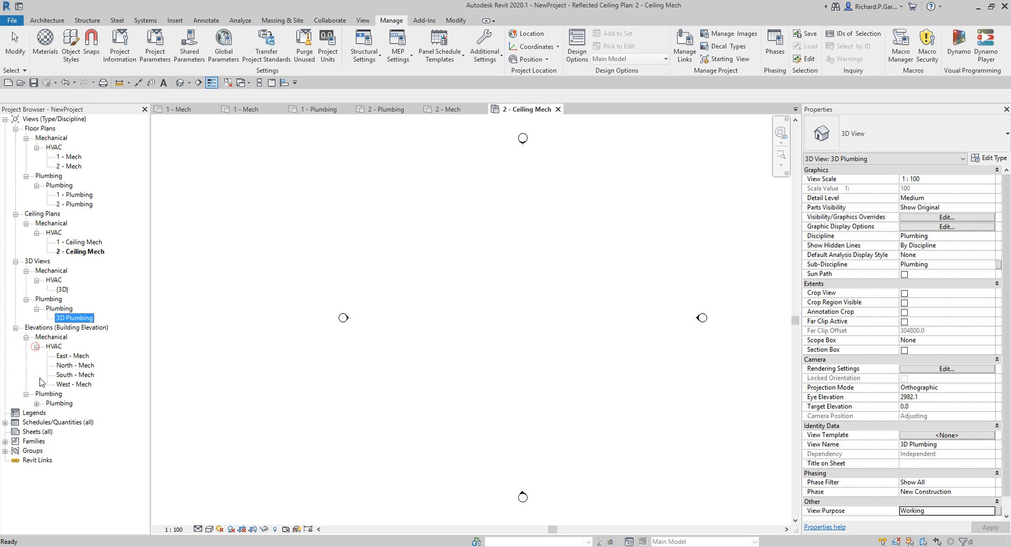
{"action": "left_click", "coordinate": [36, 403]}
{"action": "left_click", "coordinate": [81, 357]}
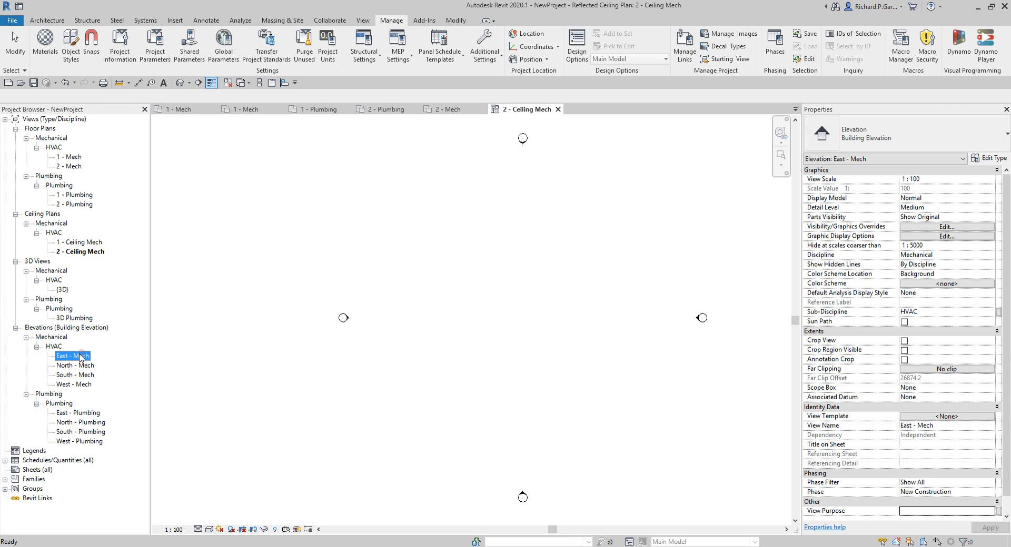
{"action": "left_click", "coordinate": [82, 384], "text": "shift"}
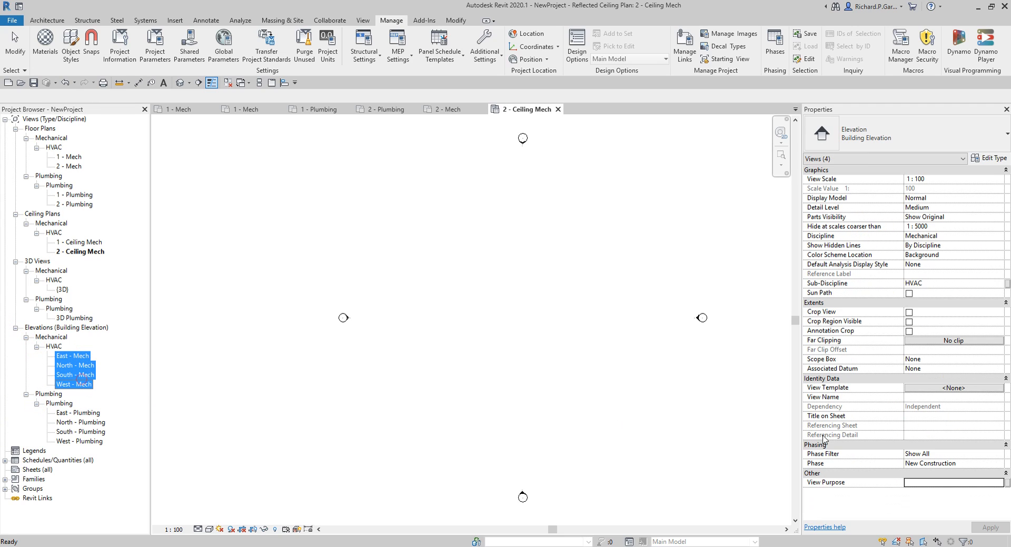
{"action": "left_click", "coordinate": [1000, 485]}
{"action": "left_click", "coordinate": [950, 497]}
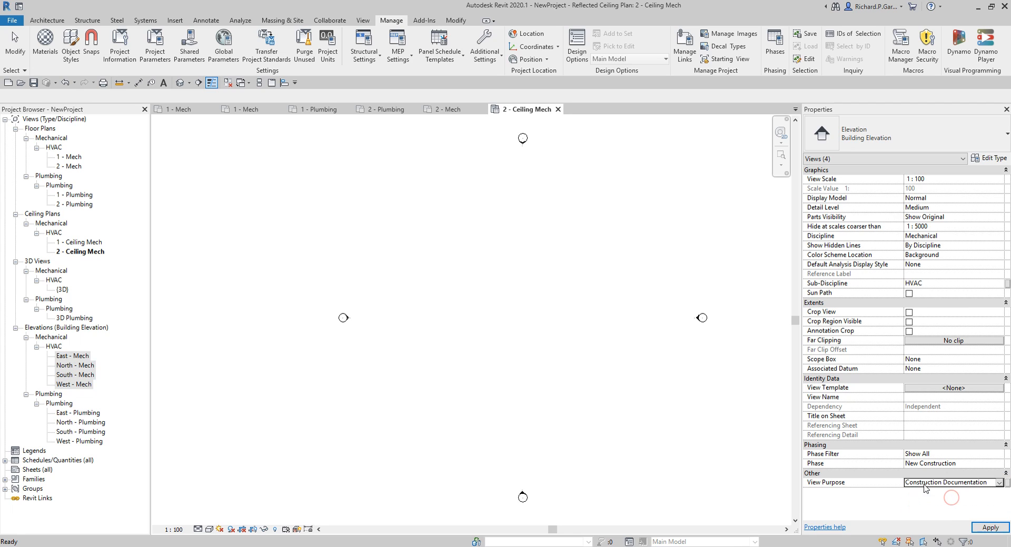
{"action": "left_click", "coordinate": [508, 341]}
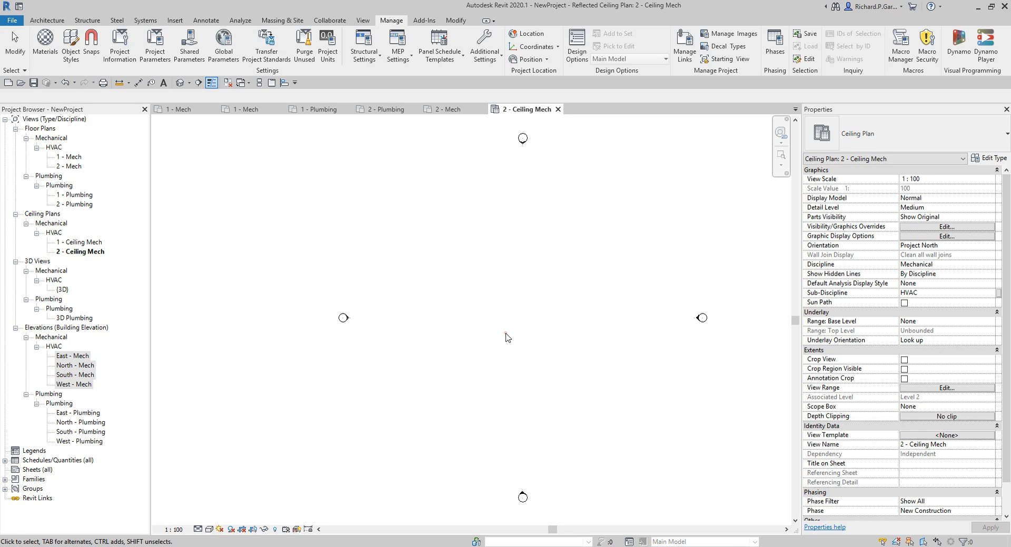
- Check the View Purpose of the East - Mech elevation, and open the North - Mech elevation to check its value
{"action": "left_click", "coordinate": [77, 357]}
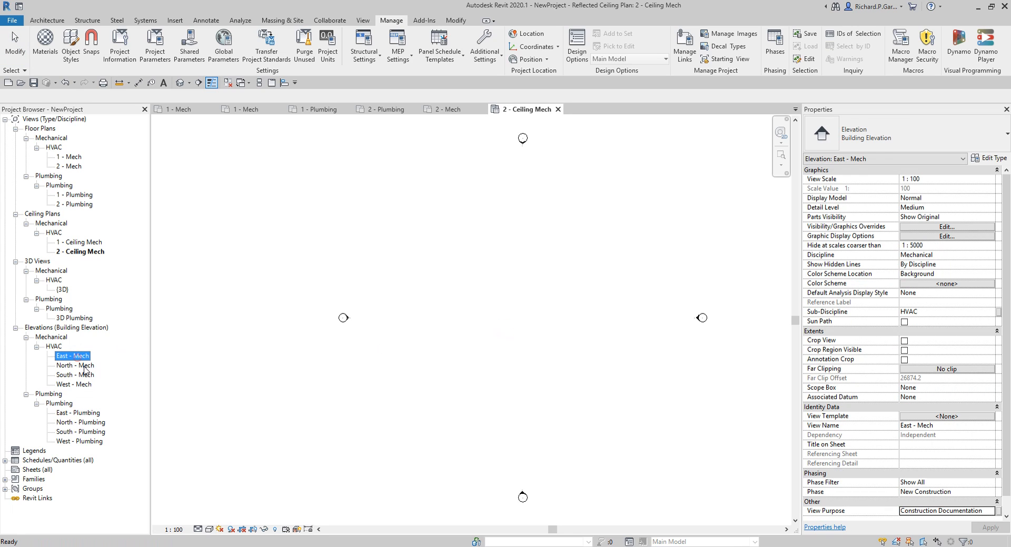
{"action": "left_click", "coordinate": [948, 513]}
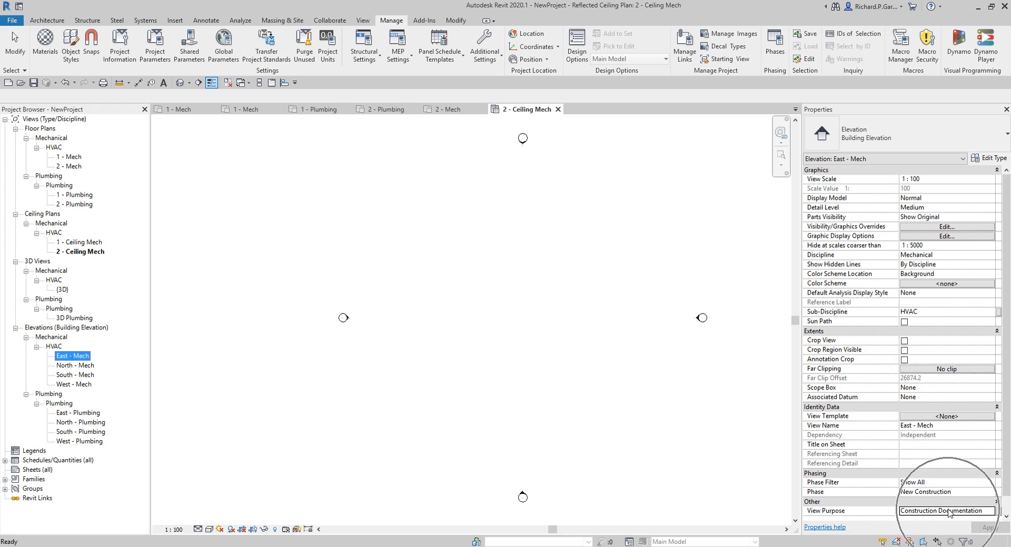
{"action": "left_click", "coordinate": [77, 365]}
{"action": "double_click", "coordinate": [77, 368]}
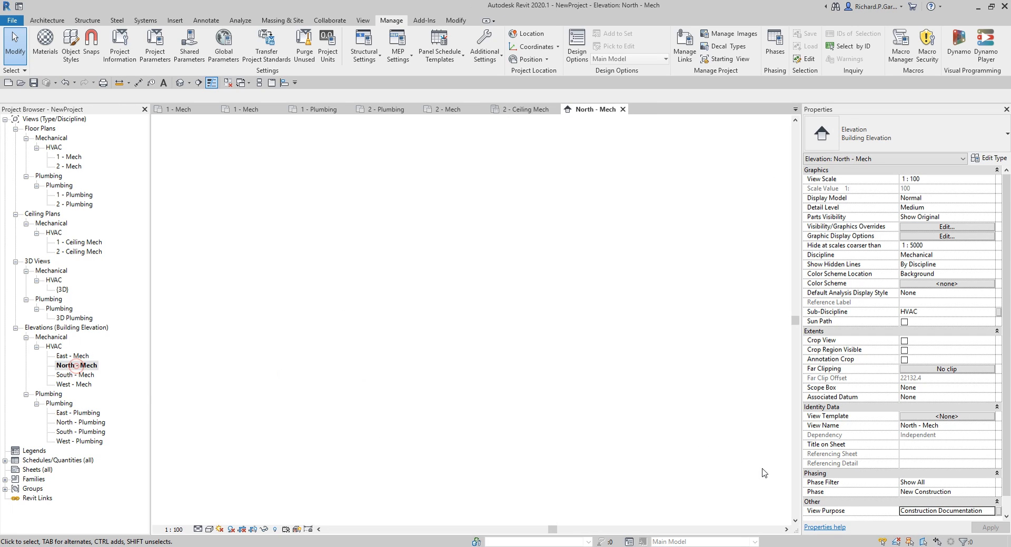
- Set the View Purpose of the East, North and South Plumbing elevations together to Analytical
{"action": "left_click", "coordinate": [82, 414]}
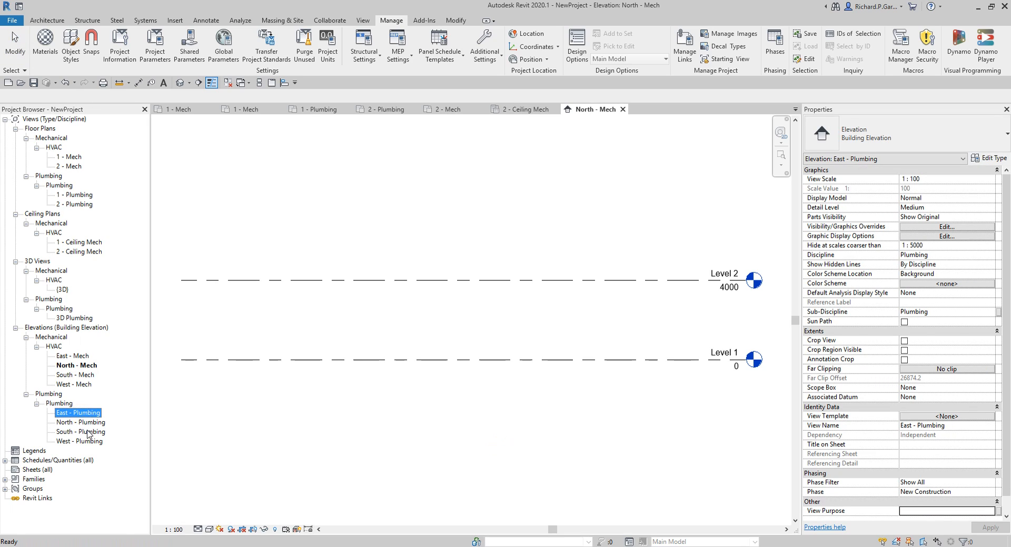
{"action": "left_click", "coordinate": [88, 432], "text": "shift"}
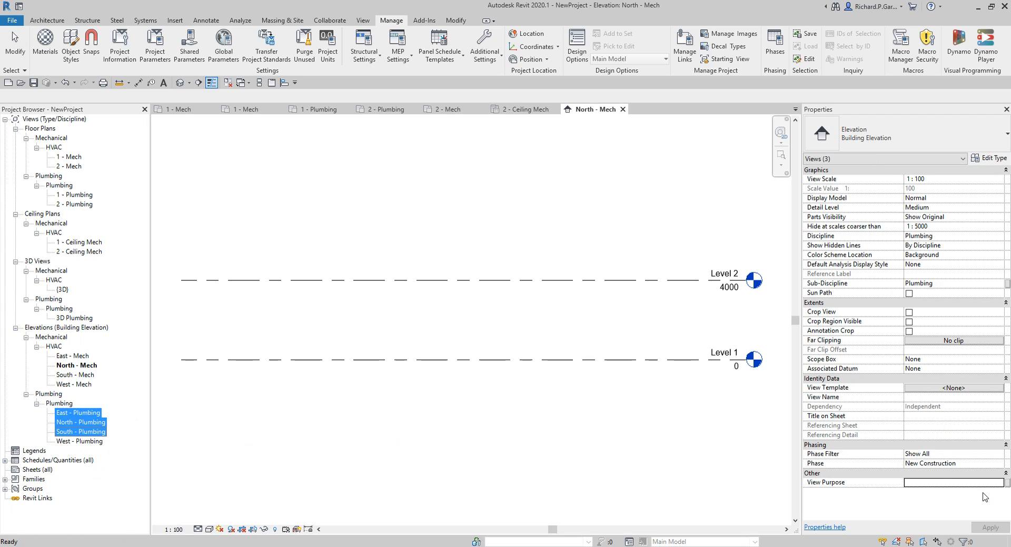
{"action": "left_click", "coordinate": [1001, 484]}
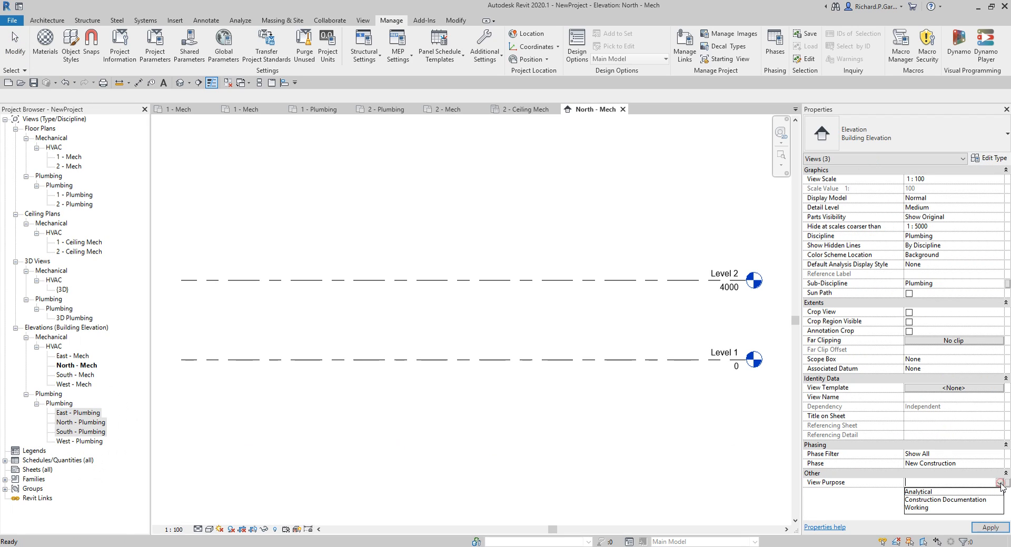
{"action": "left_click", "coordinate": [919, 494]}
{"action": "left_click", "coordinate": [573, 444]}
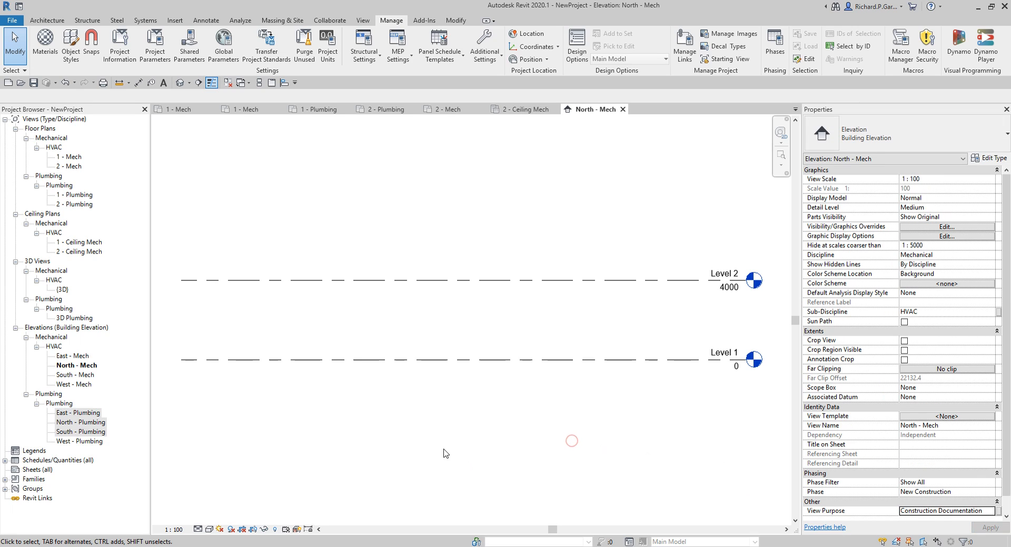
- Open the North - Plumbing and East - Plumbing elevations and select West - Plumbing to check their View Purpose values
{"action": "left_click", "coordinate": [88, 425]}
{"action": "double_click", "coordinate": [85, 423]}
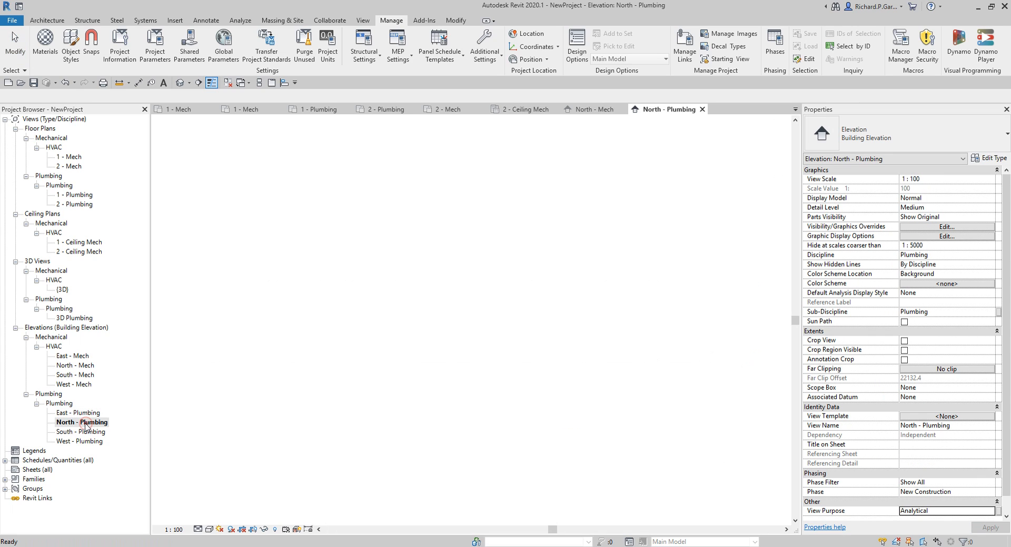
{"action": "double_click", "coordinate": [79, 413]}
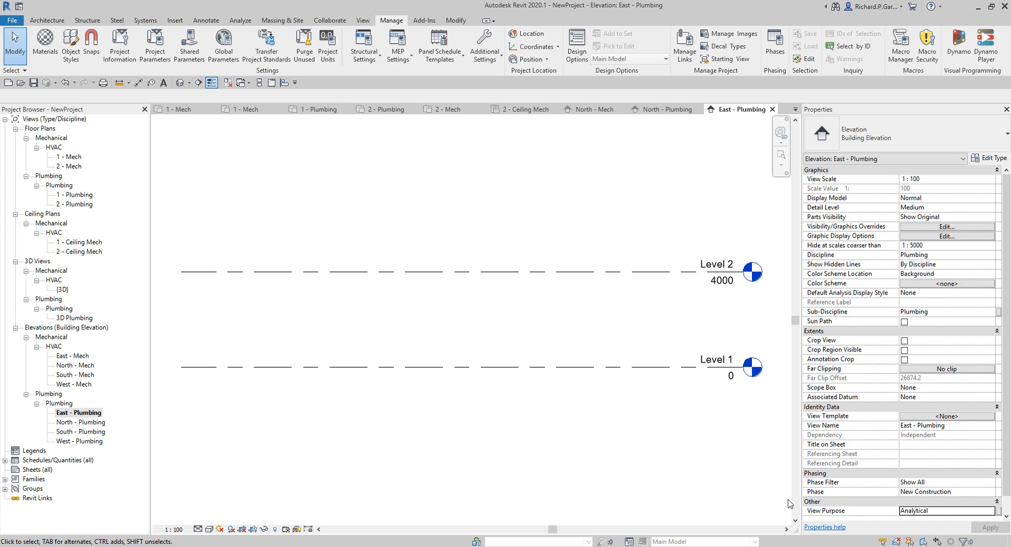
{"action": "left_click", "coordinate": [93, 442]}
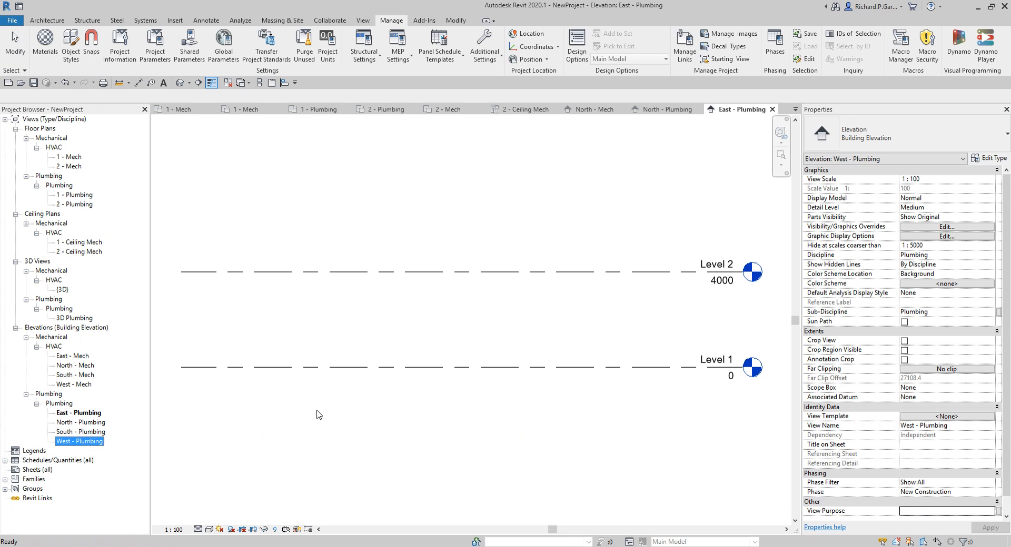
- Clear the West - Plumbing selection and close the inactive views, keeping the East - Plumbing elevation open
{"action": "key", "text": "ctrl"}
{"action": "left_click", "coordinate": [410, 313]}
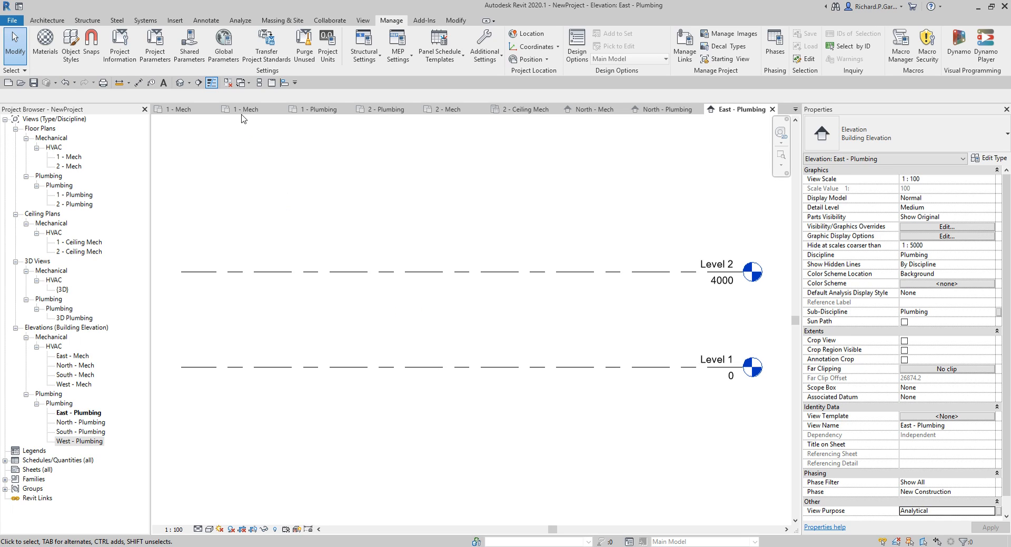
{"action": "left_click", "coordinate": [228, 85]}
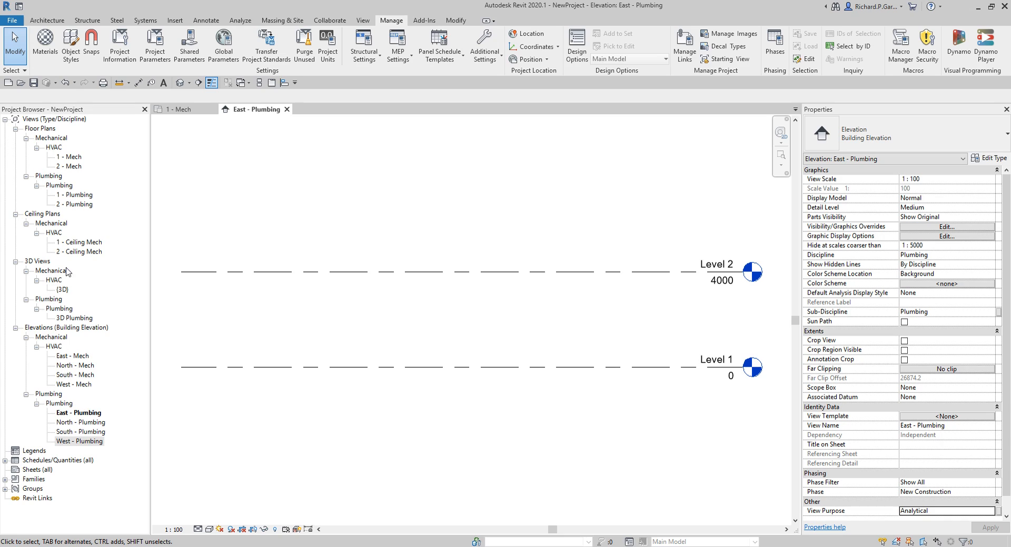
- Create a new browser organization scheme for views named View Purpose
{"action": "left_click", "coordinate": [37, 120]}
{"action": "right_click", "coordinate": [37, 121]}
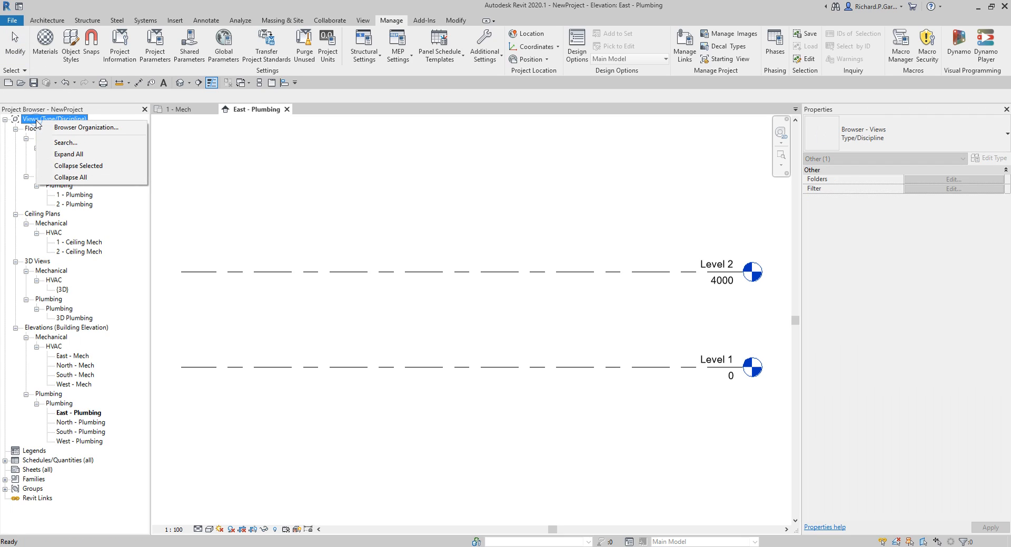
{"action": "left_click", "coordinate": [70, 128]}
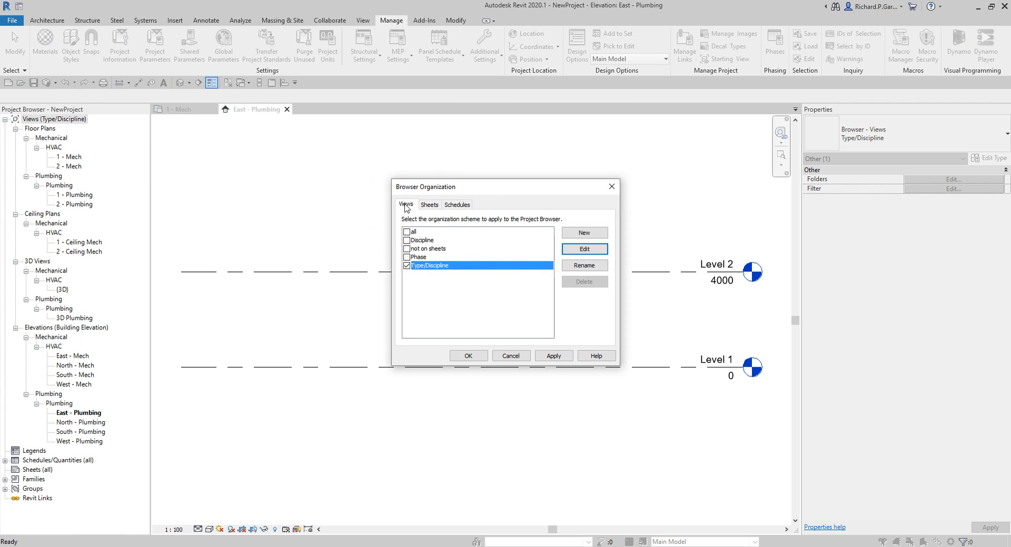
{"action": "left_click", "coordinate": [586, 232]}
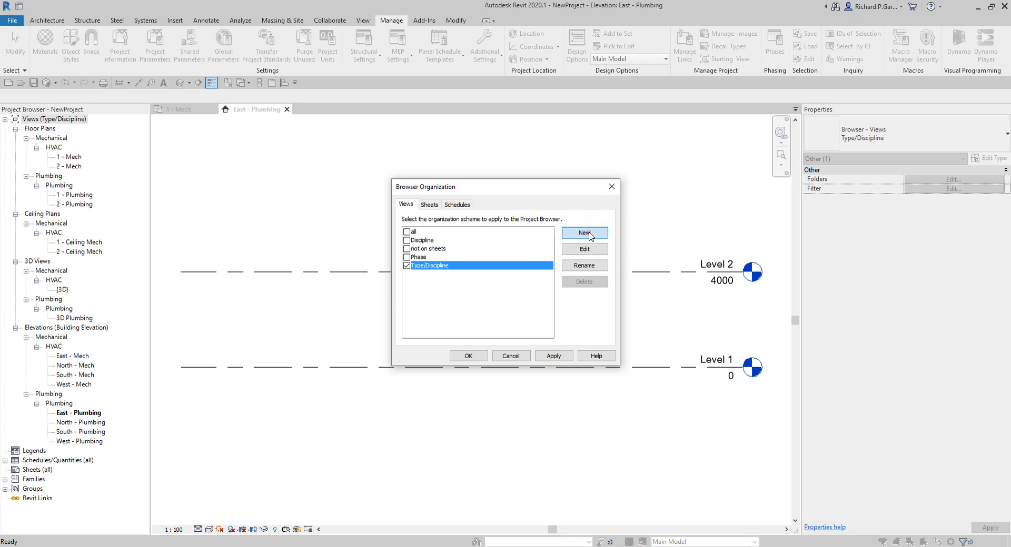
{"action": "left_click", "coordinate": [380, 198]}
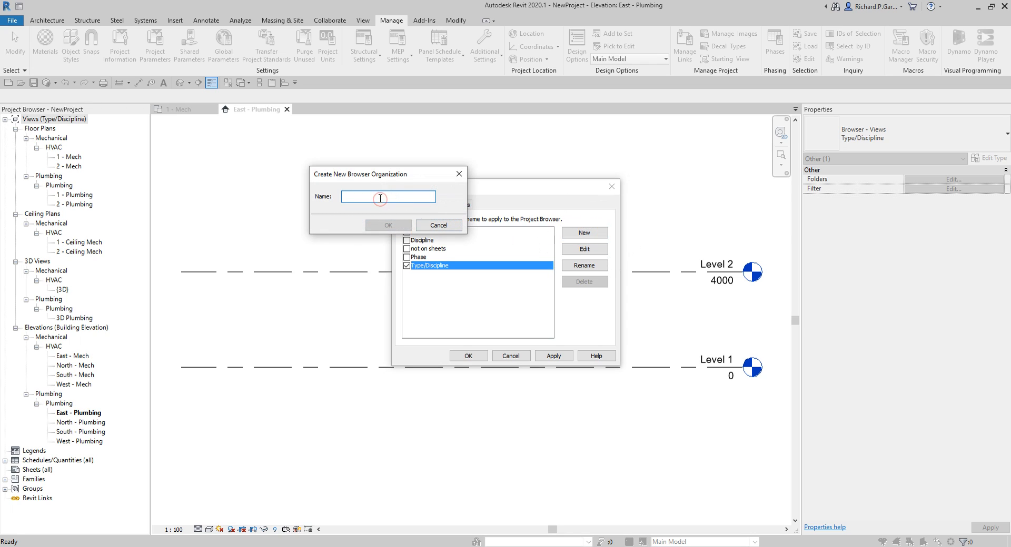
{"action": "type", "text": "View Purpose"}
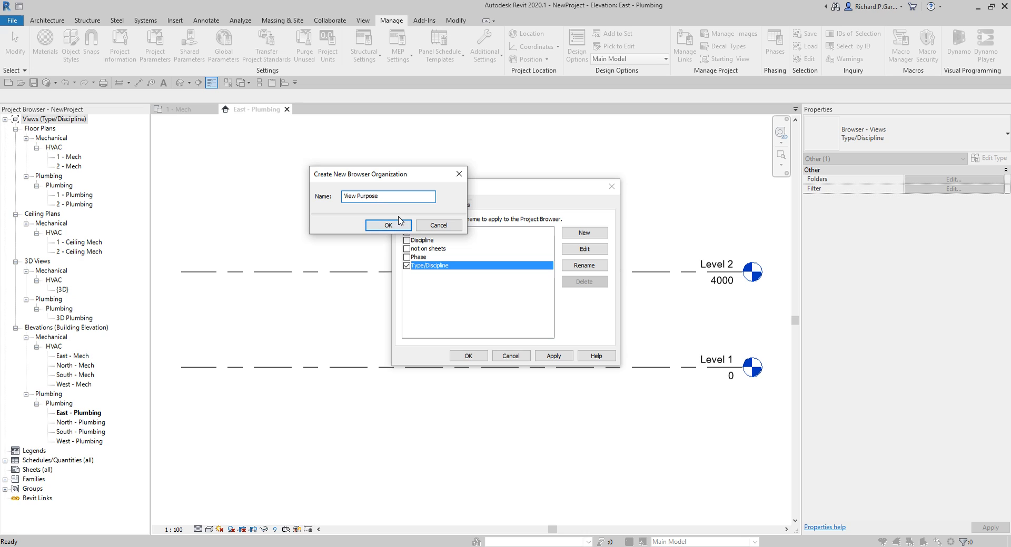
{"action": "left_click", "coordinate": [389, 225]}
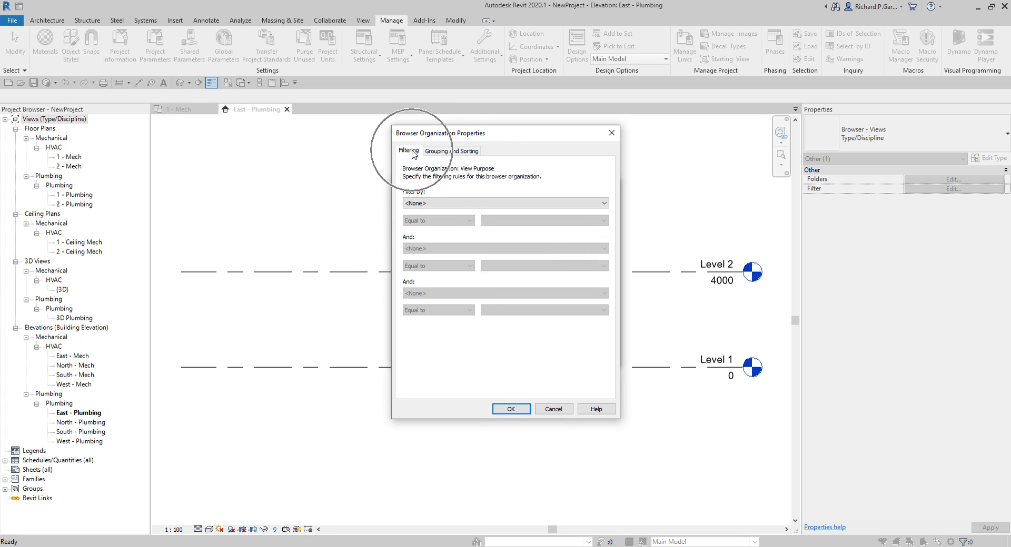
- Group the View Purpose scheme by View Purpose, then Discipline, then Sub-Discipline, and apply it to the Project Browser's views
{"action": "left_click", "coordinate": [439, 153]}
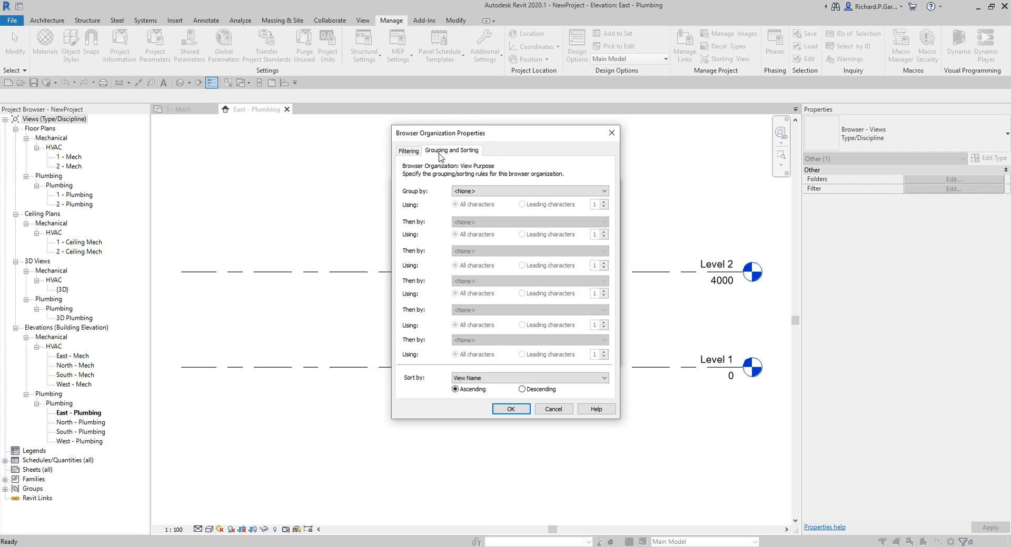
{"action": "left_click", "coordinate": [488, 191]}
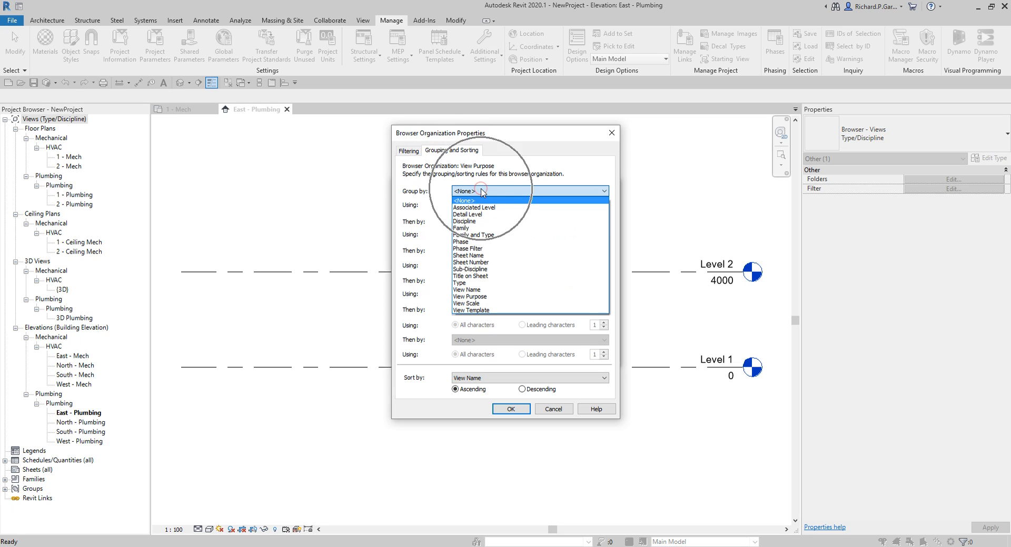
{"action": "left_click", "coordinate": [492, 297]}
{"action": "left_click", "coordinate": [487, 223]}
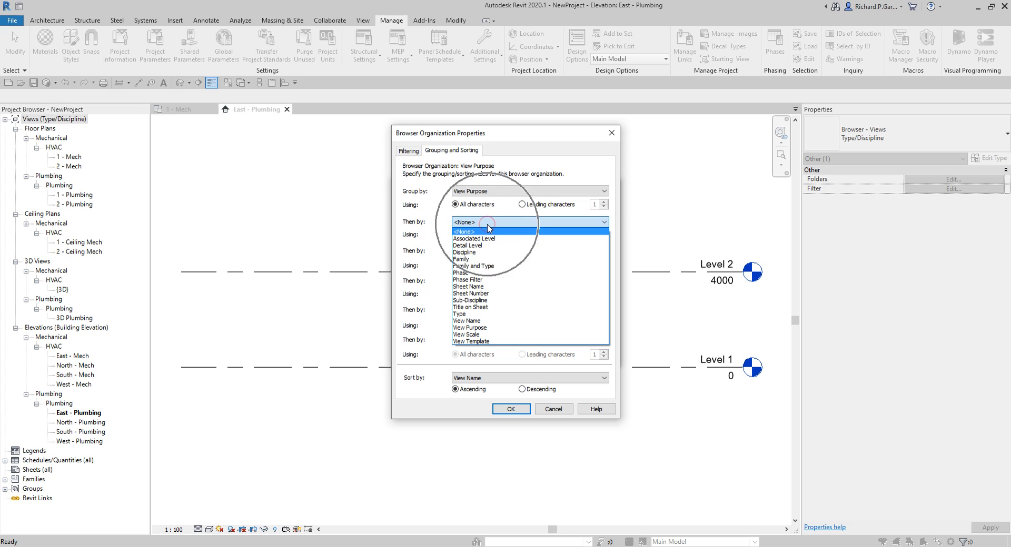
{"action": "left_click", "coordinate": [476, 253]}
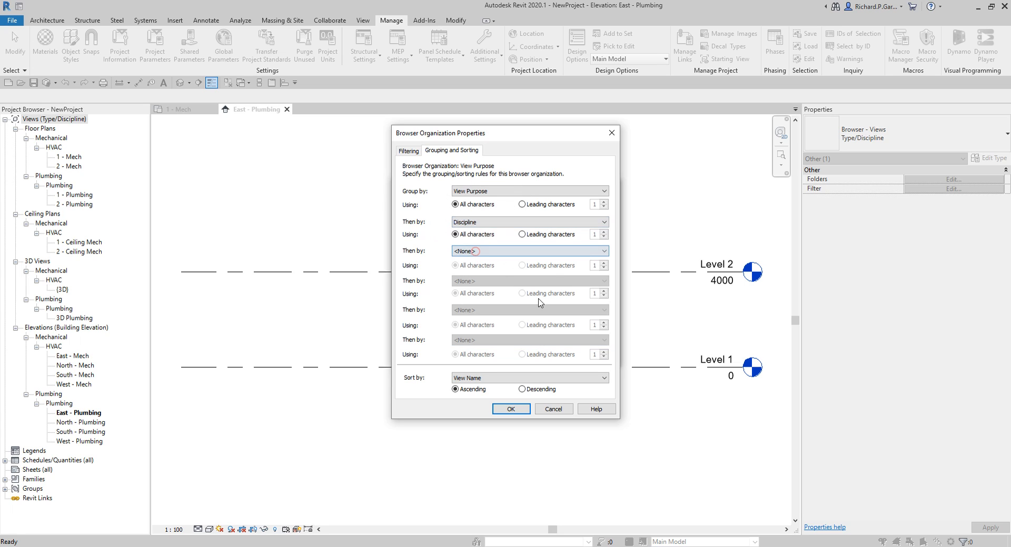
{"action": "left_click", "coordinate": [495, 251]}
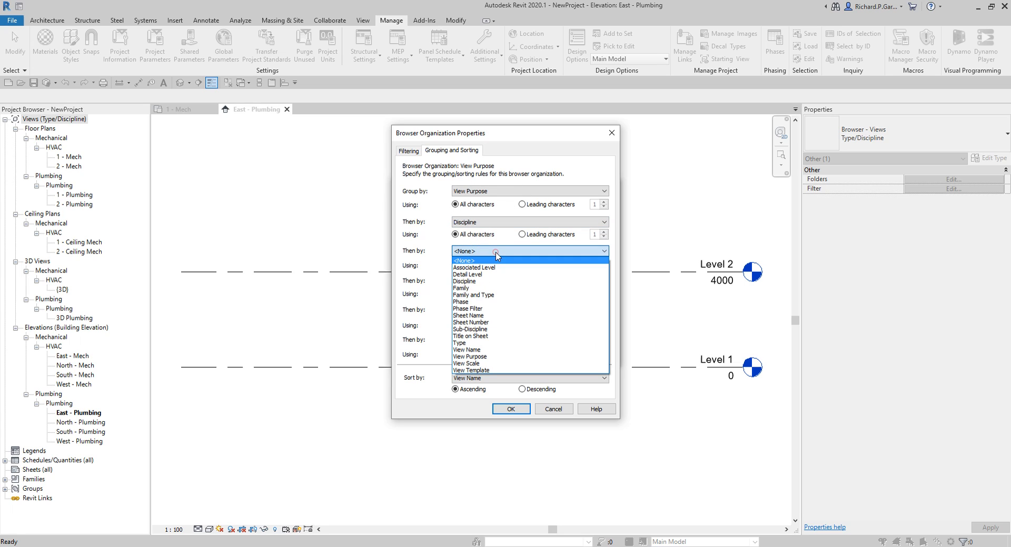
{"action": "left_click", "coordinate": [487, 329]}
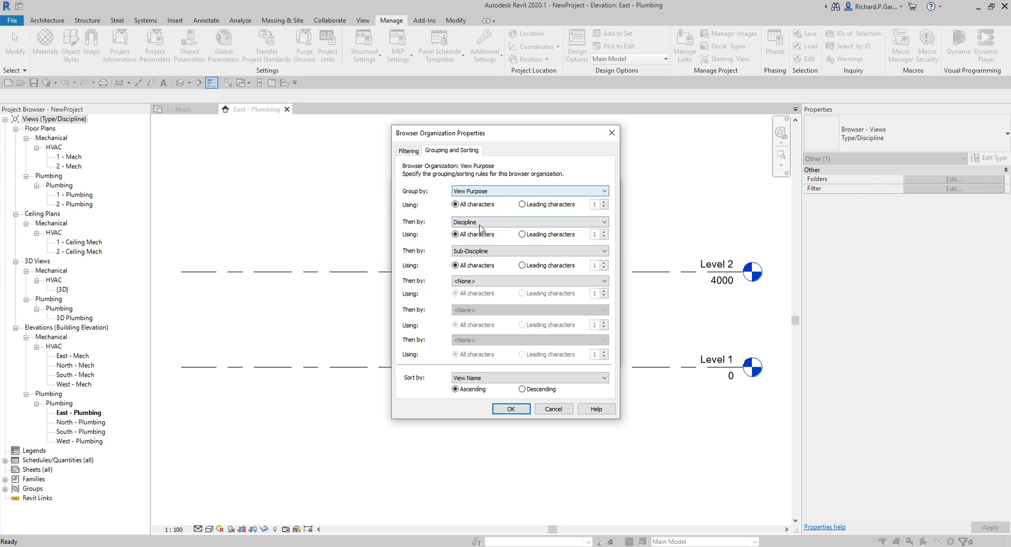
{"action": "left_click", "coordinate": [506, 409]}
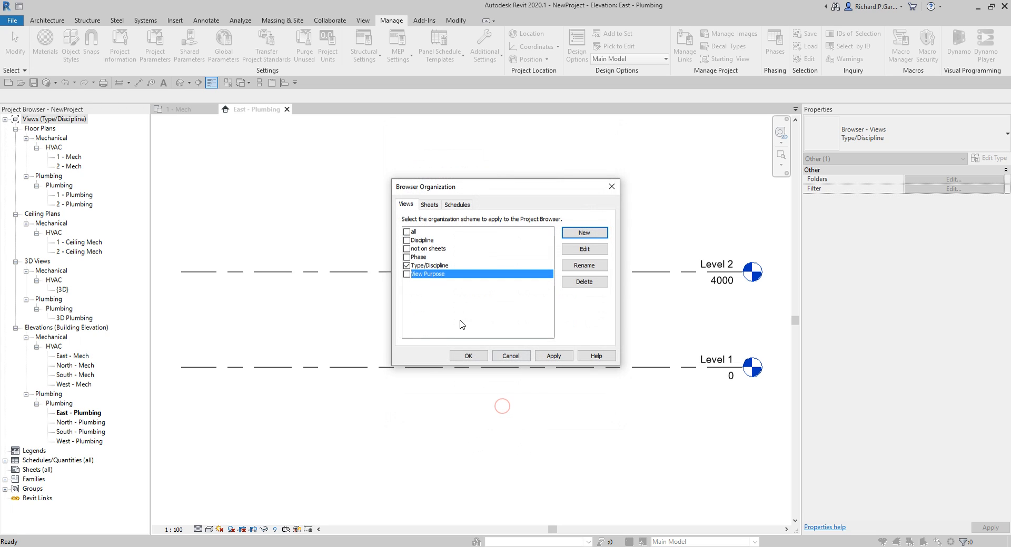
{"action": "left_click", "coordinate": [406, 274]}
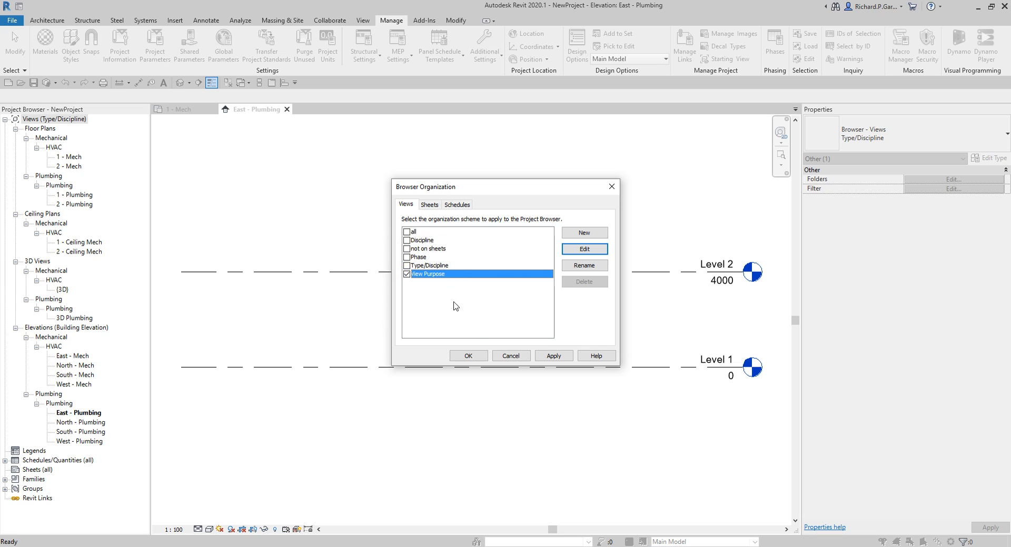
{"action": "left_click", "coordinate": [473, 357]}
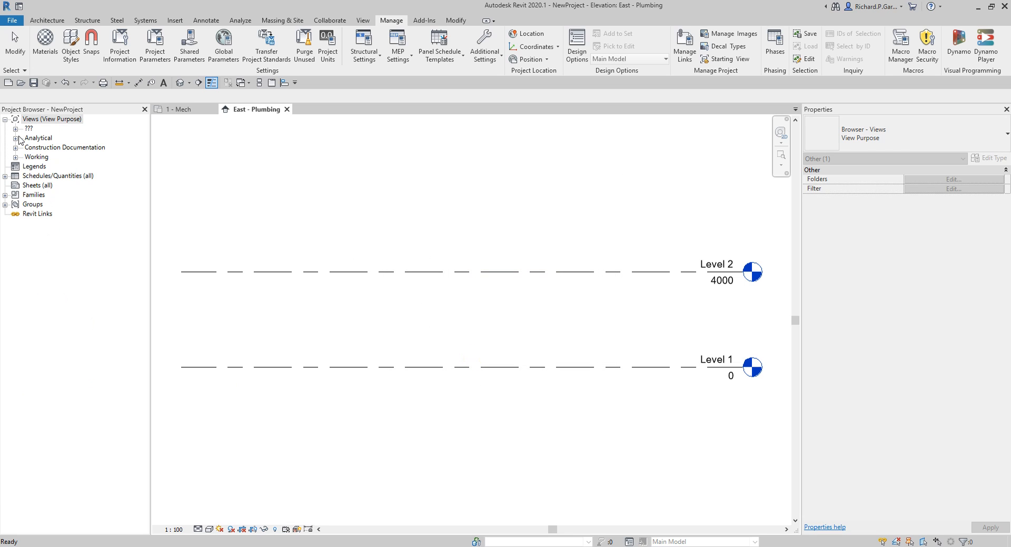
- Expand the Analytical, Construction Documentation and Working groups in the Project Browser to examine the disciplines they contain
{"action": "left_click", "coordinate": [15, 137]}
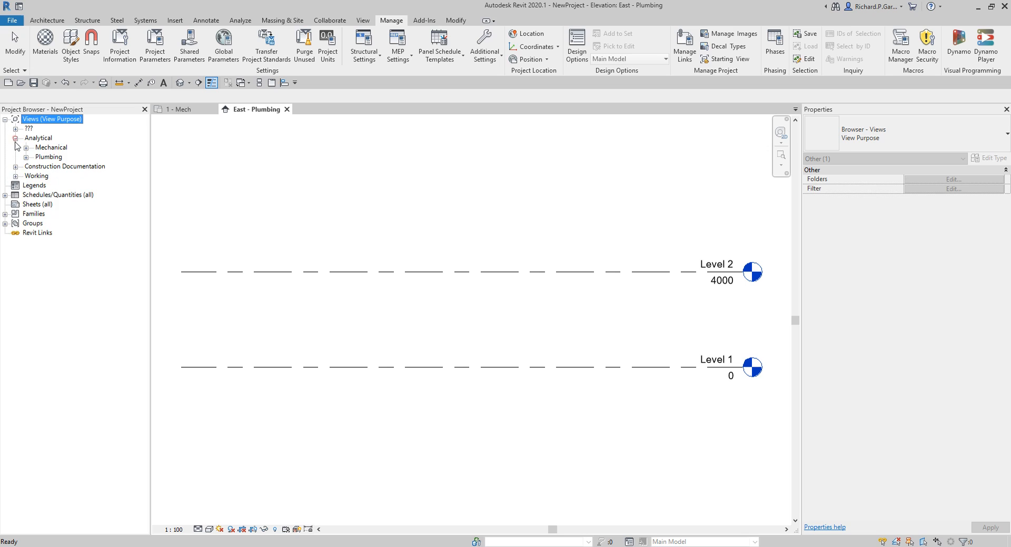
{"action": "left_click", "coordinate": [15, 166]}
{"action": "left_click", "coordinate": [15, 185]}
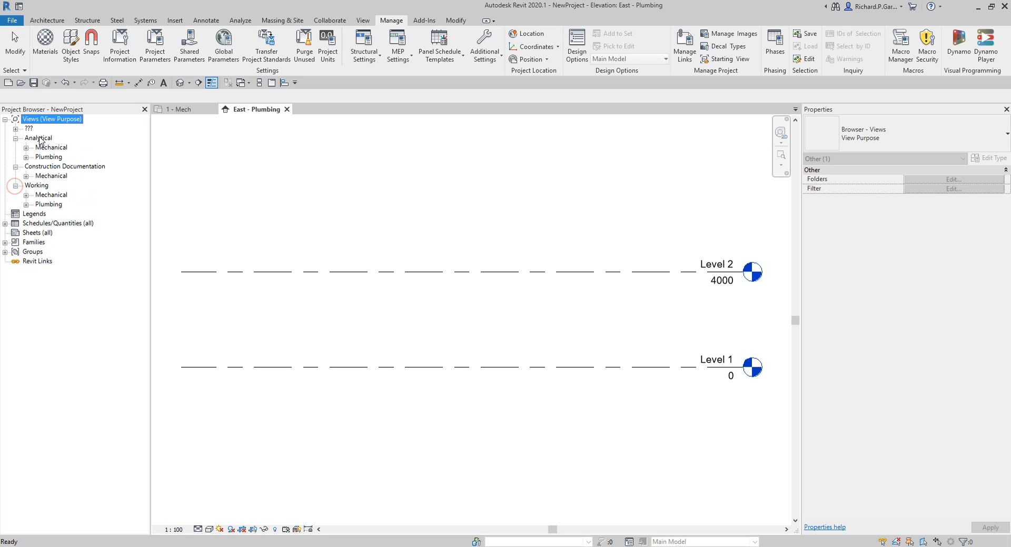
{"action": "left_click", "coordinate": [44, 171]}
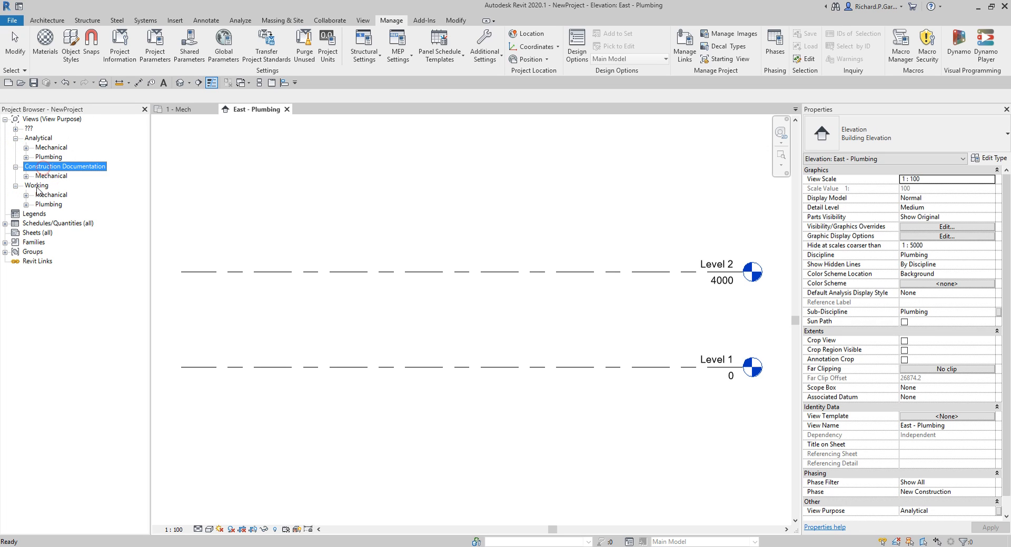
{"action": "left_click", "coordinate": [37, 185]}
- Expand the disciplines and sub-disciplines under Analytical and Construction Documentation to review the individual views
{"action": "left_click", "coordinate": [26, 148]}
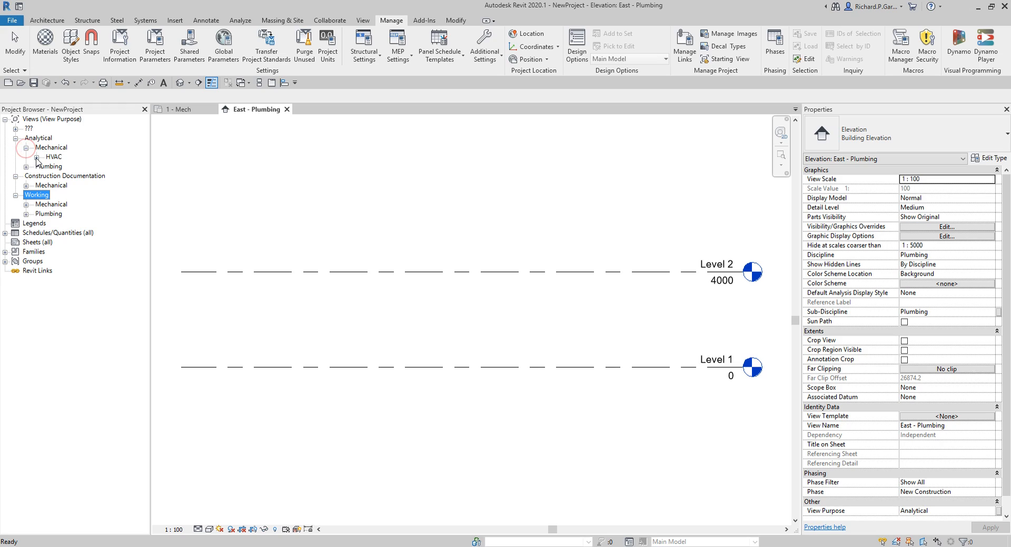
{"action": "left_click", "coordinate": [36, 157]}
{"action": "left_click", "coordinate": [26, 176]}
{"action": "left_click", "coordinate": [36, 186]}
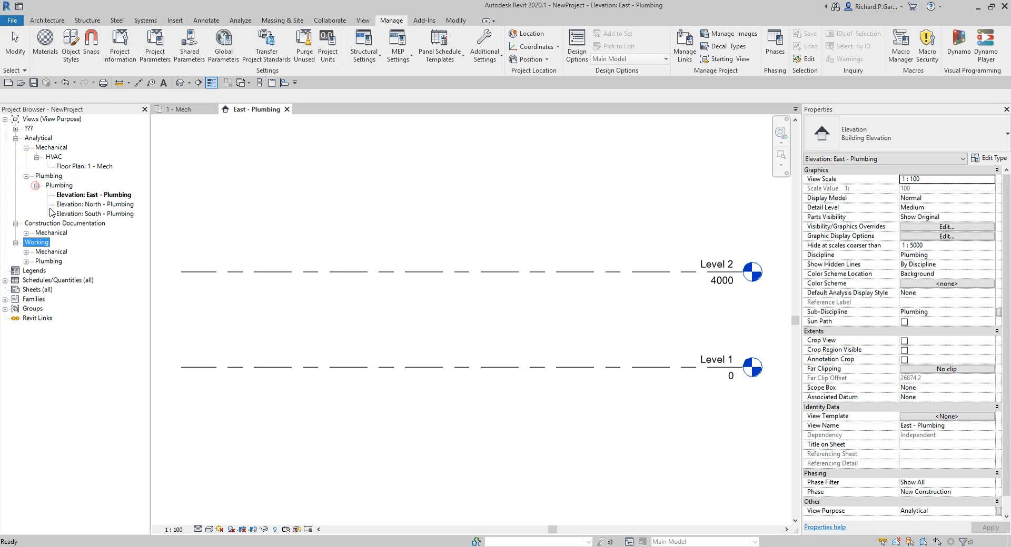
{"action": "left_click", "coordinate": [26, 233]}
{"action": "left_click", "coordinate": [37, 242]}
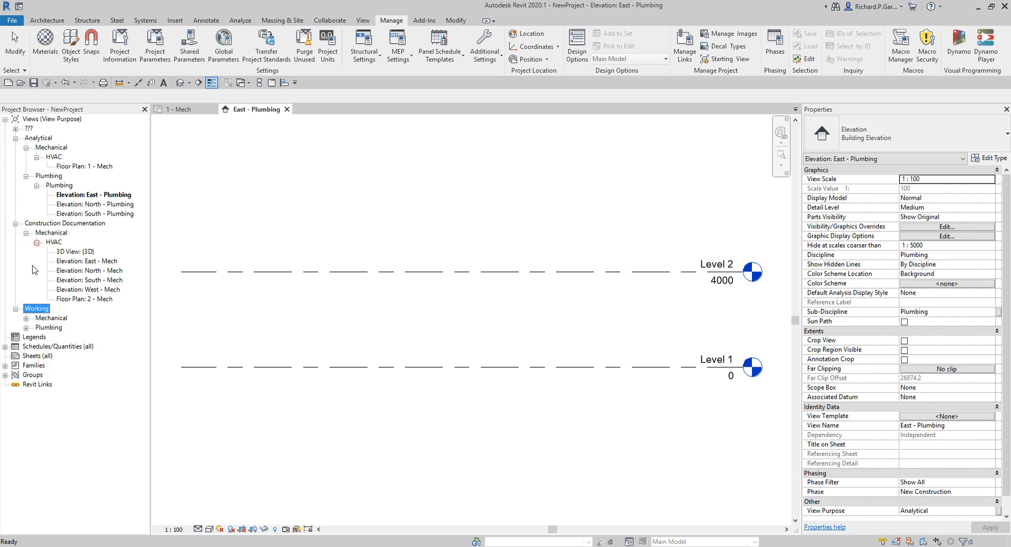
- Expand the ??? group down to its views and select the West - Plumbing elevation to check its View Purpose
{"action": "left_click", "coordinate": [15, 129]}
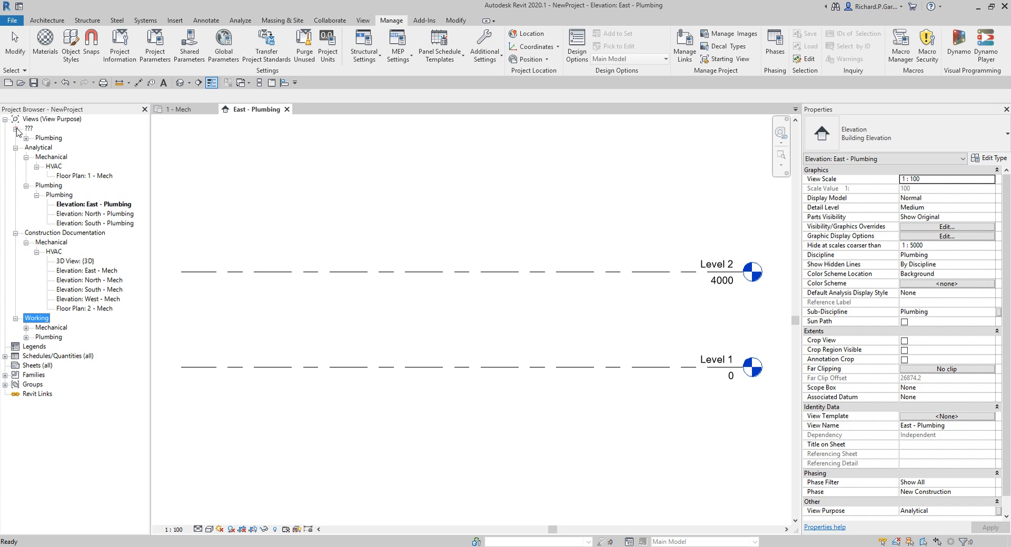
{"action": "left_click", "coordinate": [26, 138]}
{"action": "left_click", "coordinate": [36, 148]}
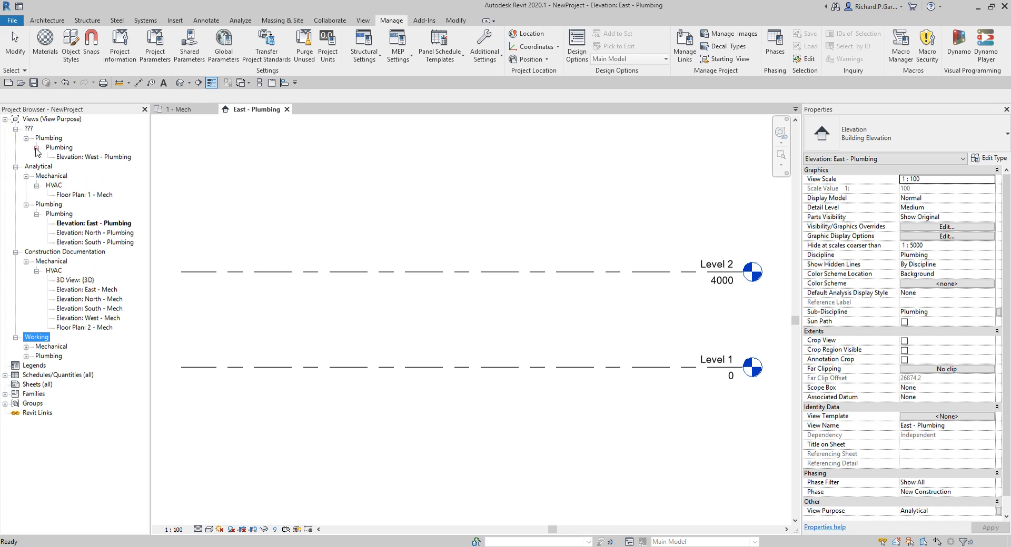
{"action": "left_click", "coordinate": [76, 156]}
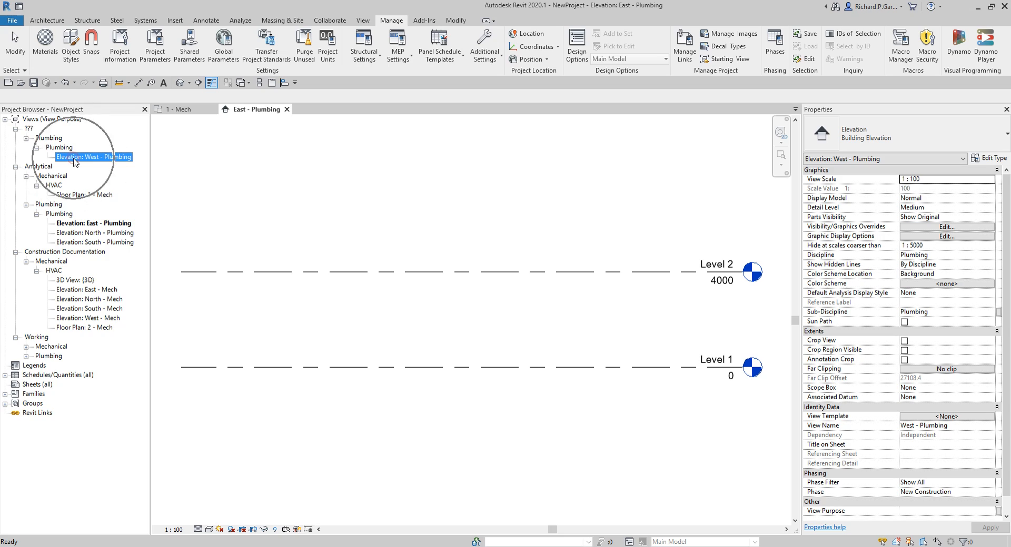
{"action": "left_click", "coordinate": [199, 160]}
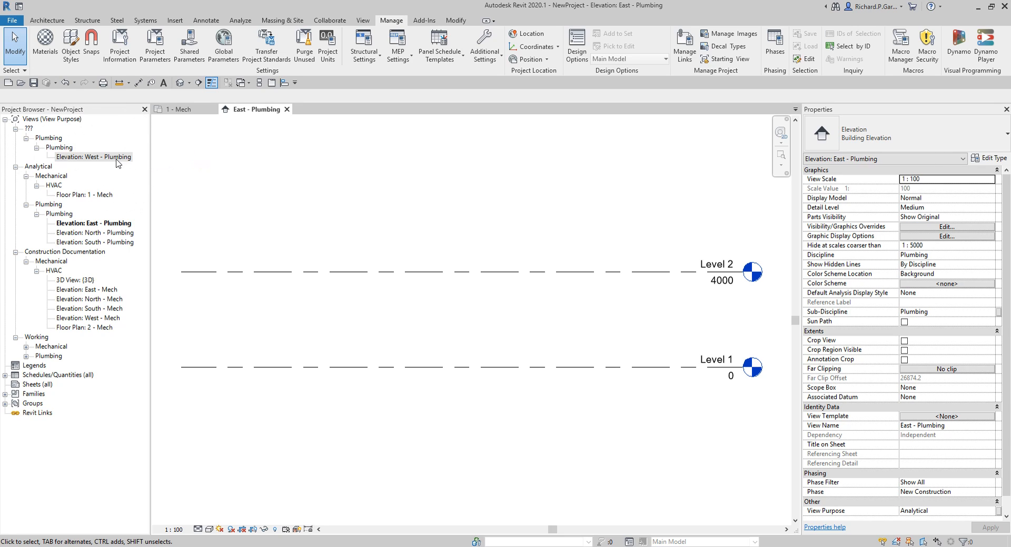
{"action": "left_click", "coordinate": [116, 160]}
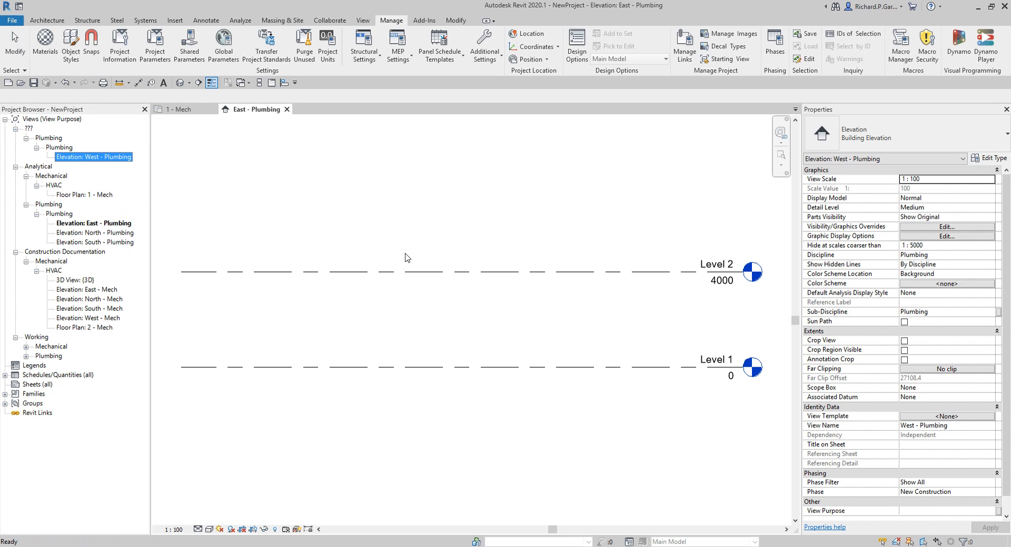
{"action": "key", "text": "ctrl"}
{"action": "key", "text": "ctrl"}
{"action": "key", "text": "ctrl"}
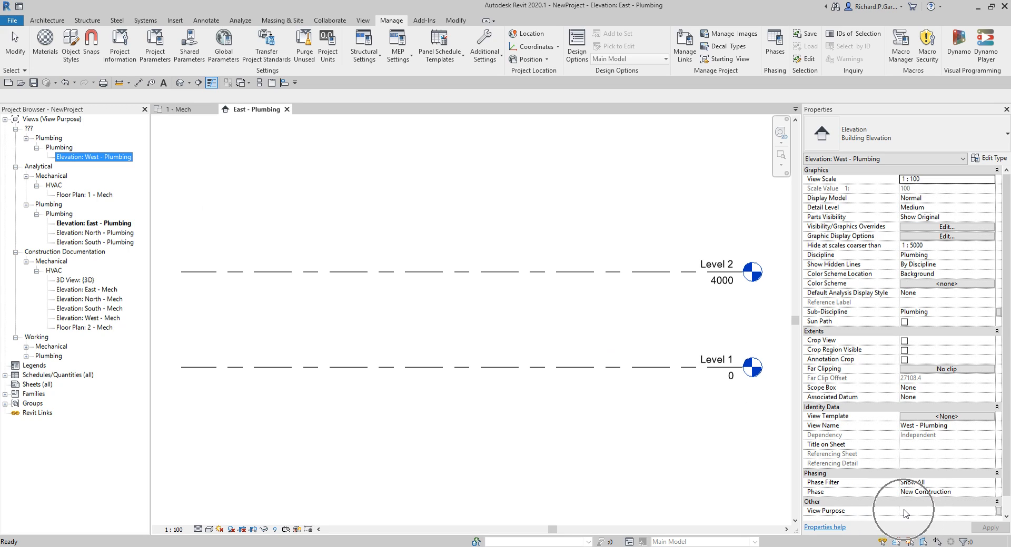
{"action": "key", "text": "ctrl"}
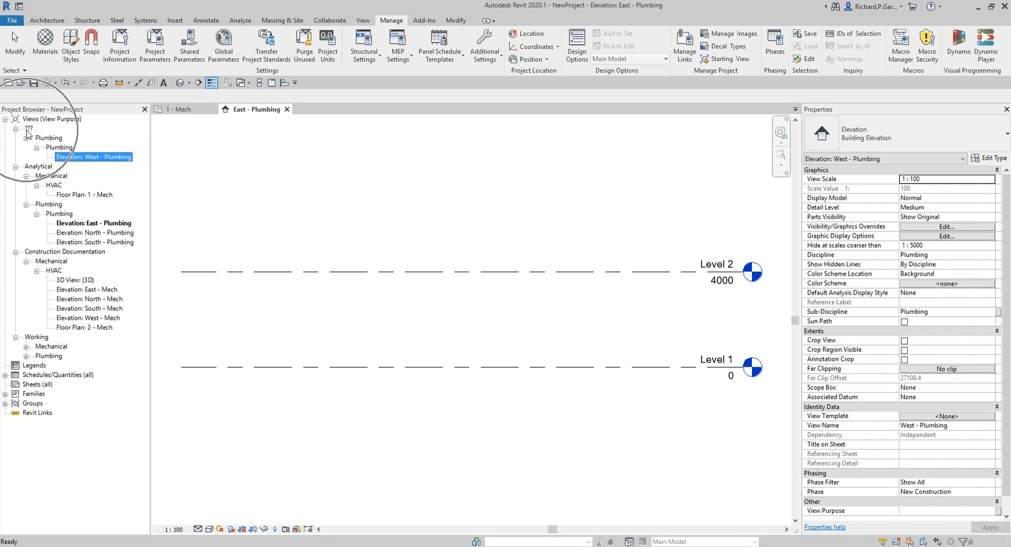
- Expand the Mechanical HVAC and Plumbing branches under Working to review the views they contain
{"action": "left_click", "coordinate": [26, 347]}
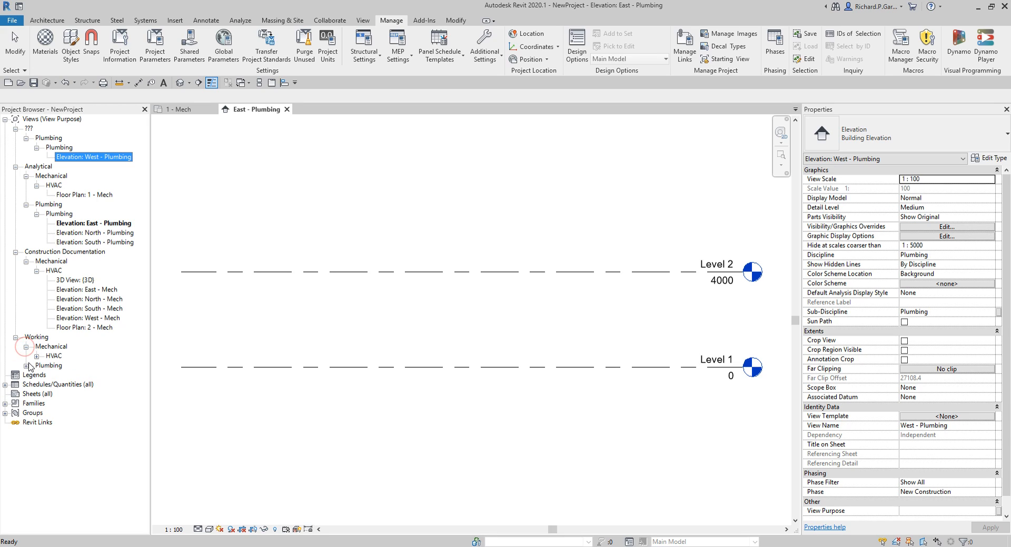
{"action": "left_click", "coordinate": [26, 366]}
{"action": "left_click", "coordinate": [36, 376]}
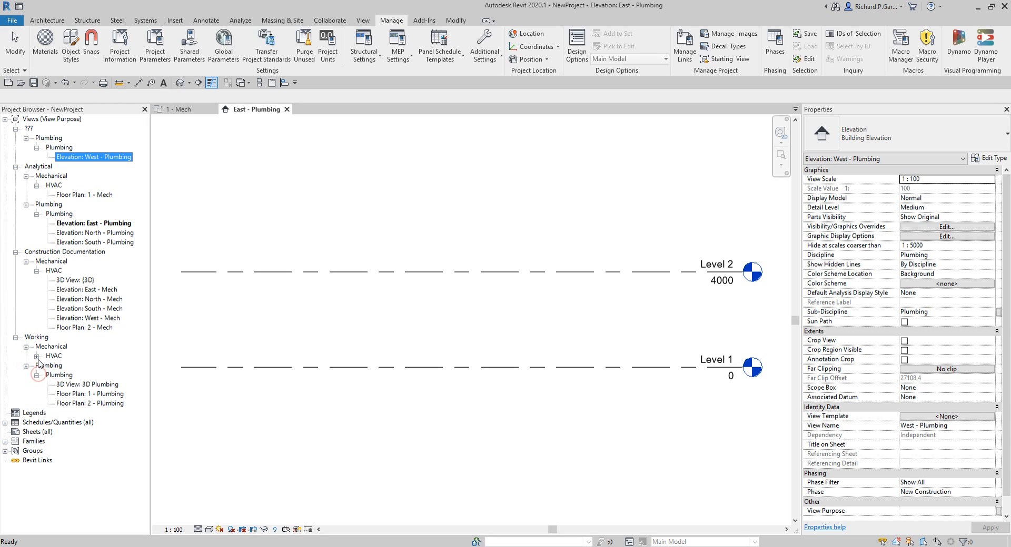
{"action": "left_click", "coordinate": [36, 357]}
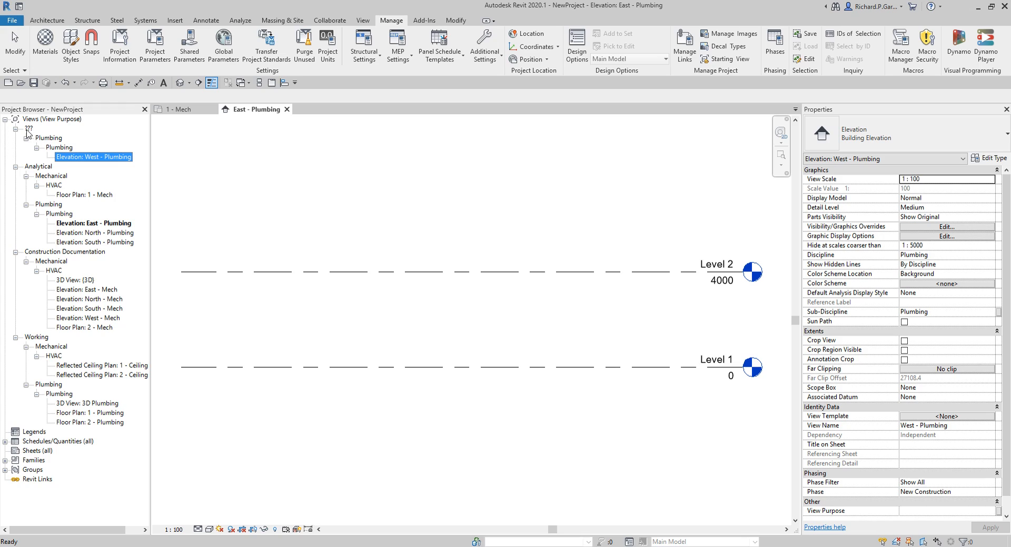
{"action": "key", "text": "ctrl"}
{"action": "key", "text": "ctrl"}
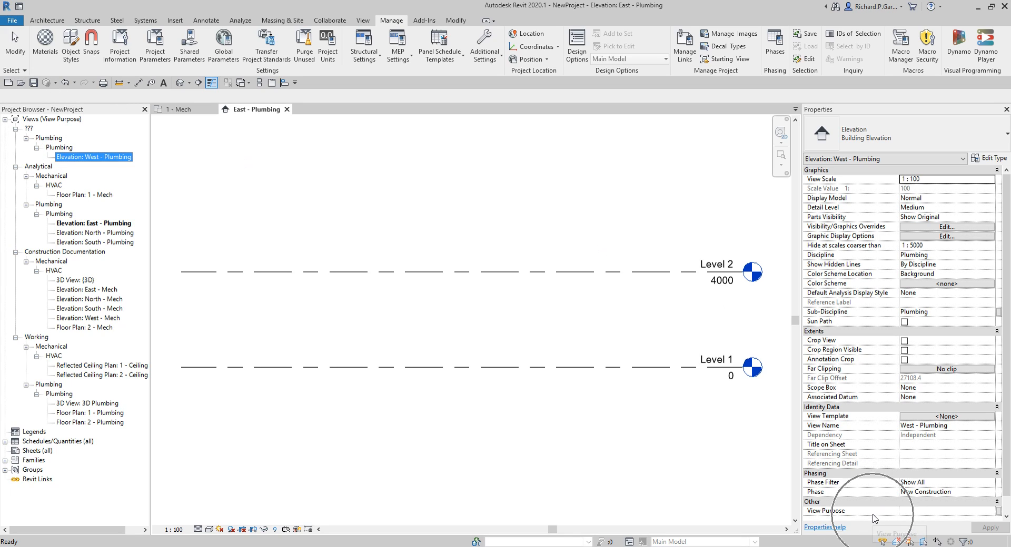
{"action": "key", "text": "ctrl"}
{"action": "key", "text": "ctrl"}
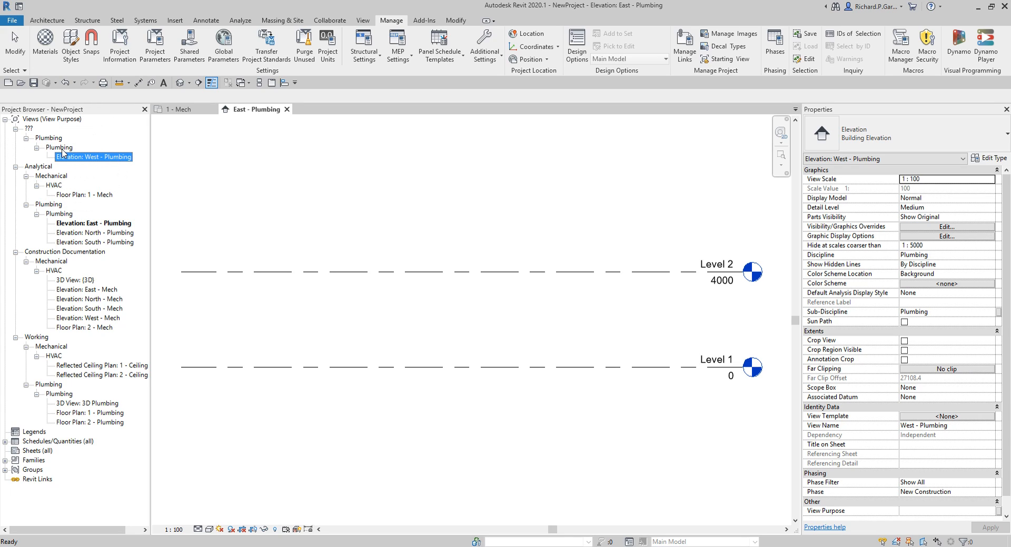
{"action": "key", "text": "ctrl"}
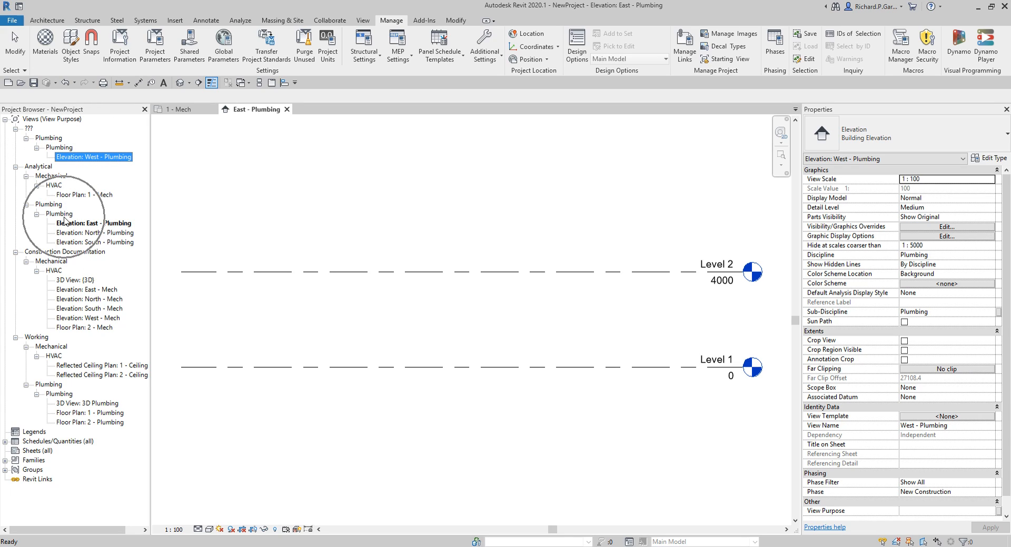
{"action": "key", "text": "ctrl"}
{"action": "key", "text": "ctrl"}
{"action": "key", "text": "ctrl"}
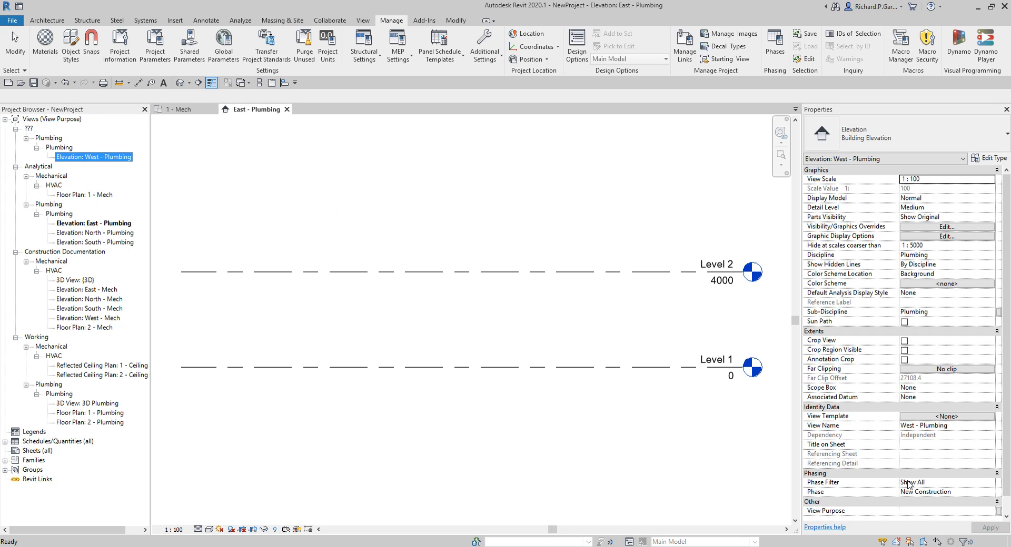
- Set the View Purpose of the West - Plumbing elevation to Analytical and apply the change
{"action": "left_click", "coordinate": [988, 513]}
{"action": "left_click", "coordinate": [990, 511]}
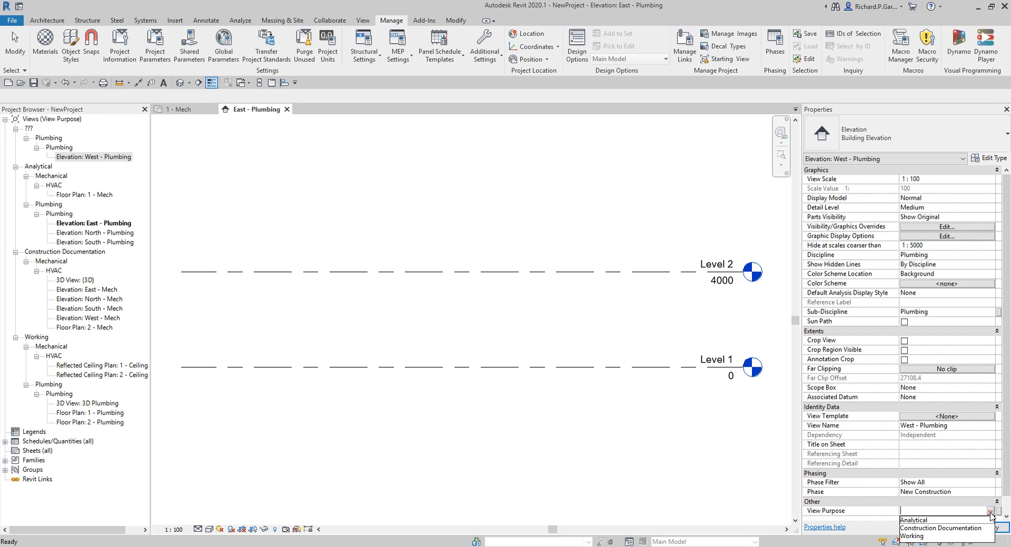
{"action": "left_click", "coordinate": [921, 521]}
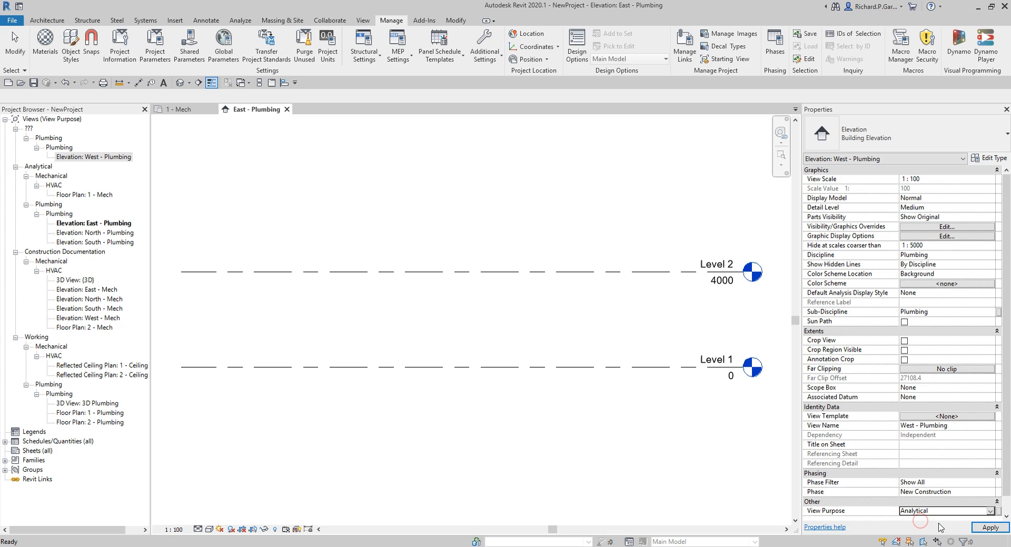
{"action": "left_click", "coordinate": [986, 531]}
{"action": "left_click", "coordinate": [304, 217]}
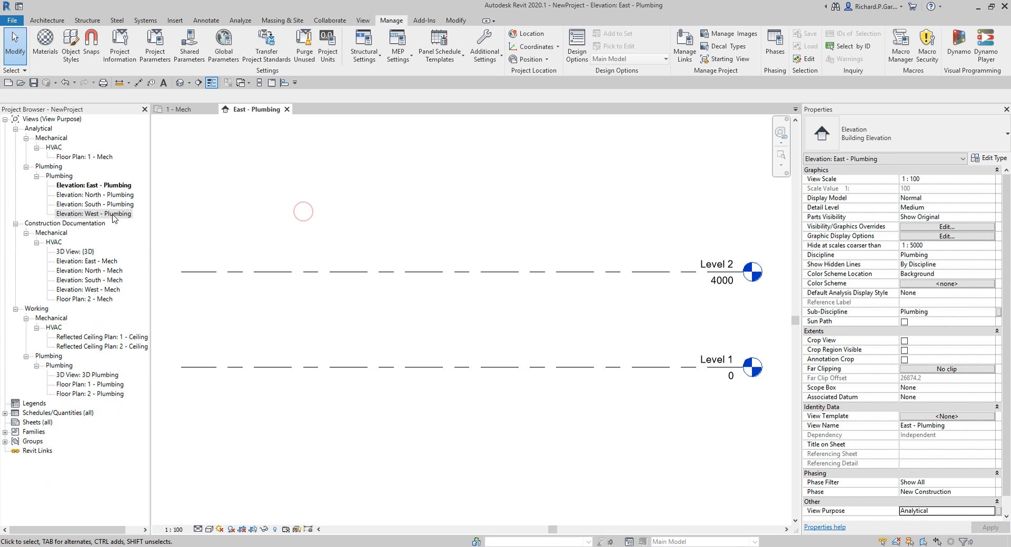